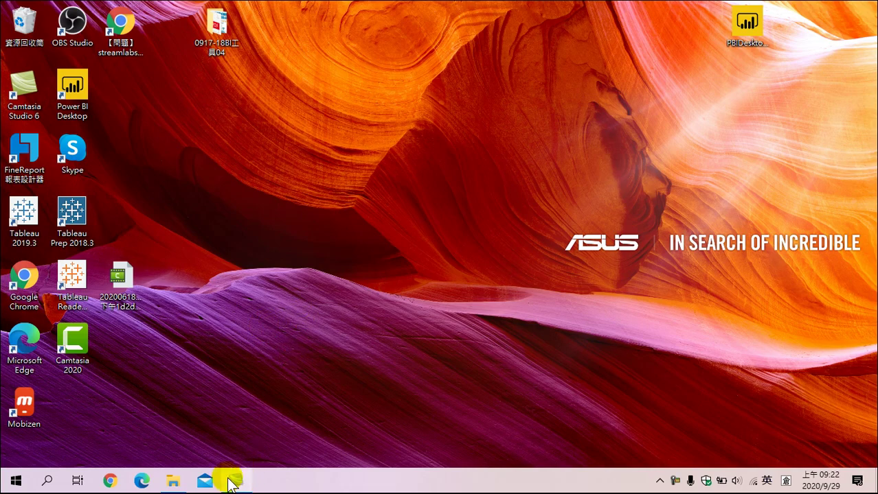
Open the 台北市實價登錄 folder in File Explorer and select all 26 CSV files.
click(172, 481)
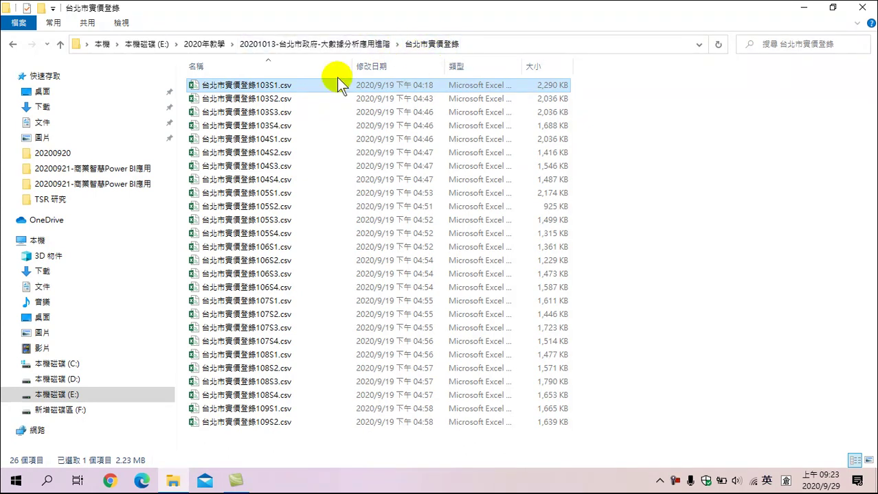
mouse_move(268, 89)
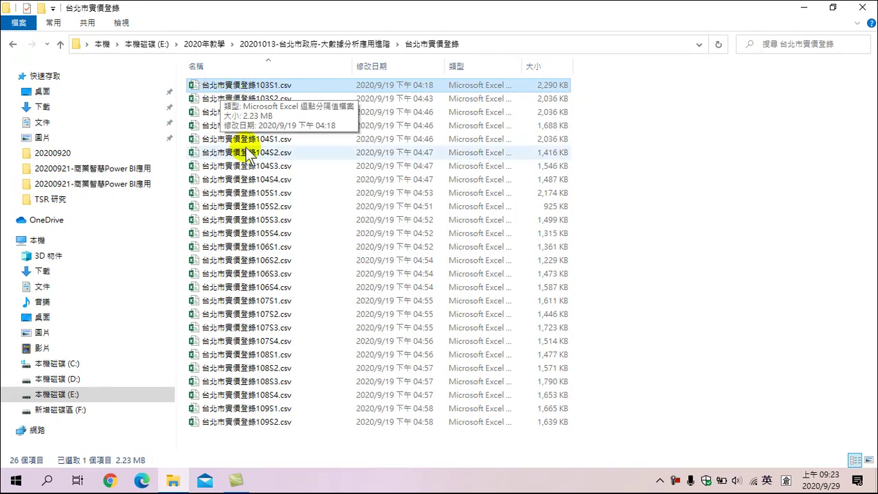
shift+click(251, 423)
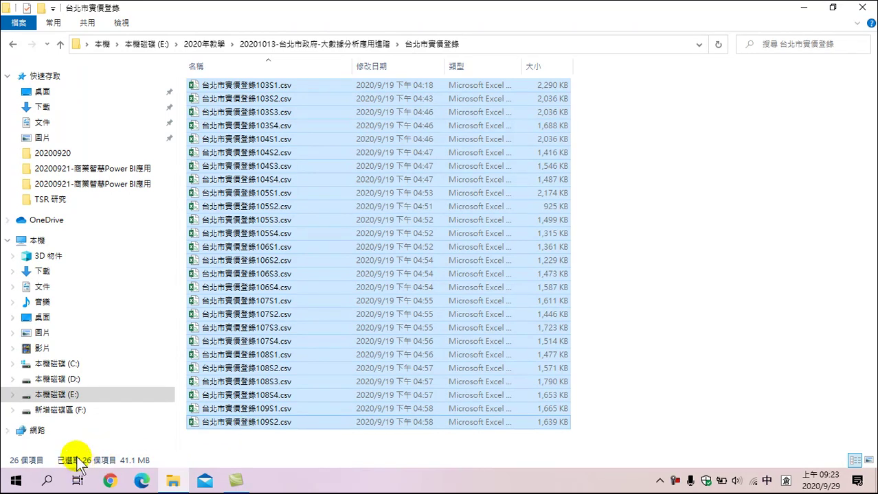
Narrow the selection to 台北市實價登錄103S1.csv and check its context menu.
click(611, 182)
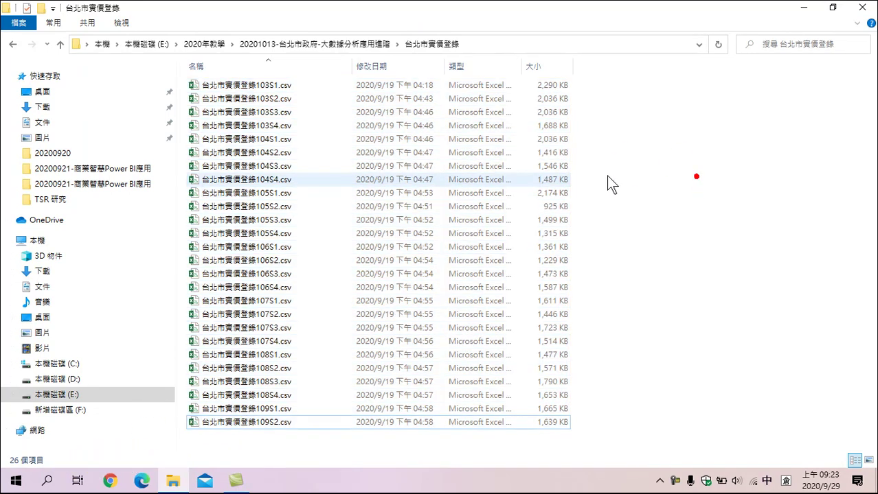
click(231, 91)
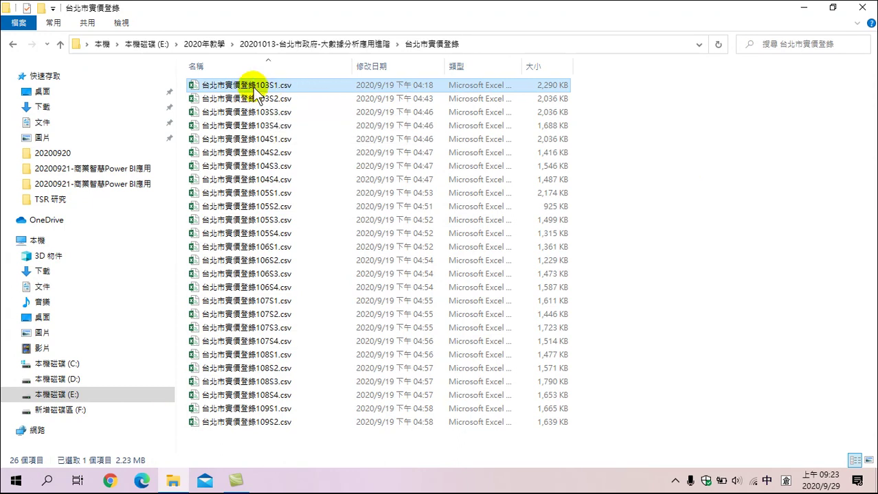
right_click(251, 88)
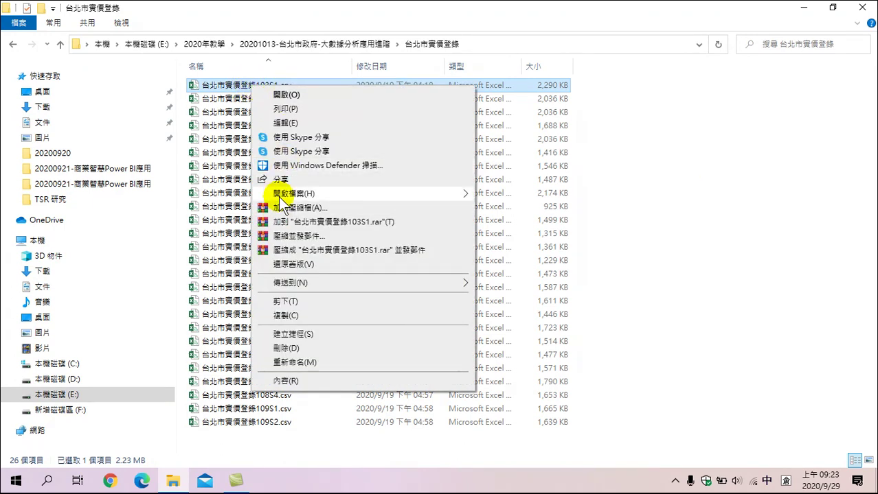
click(221, 86)
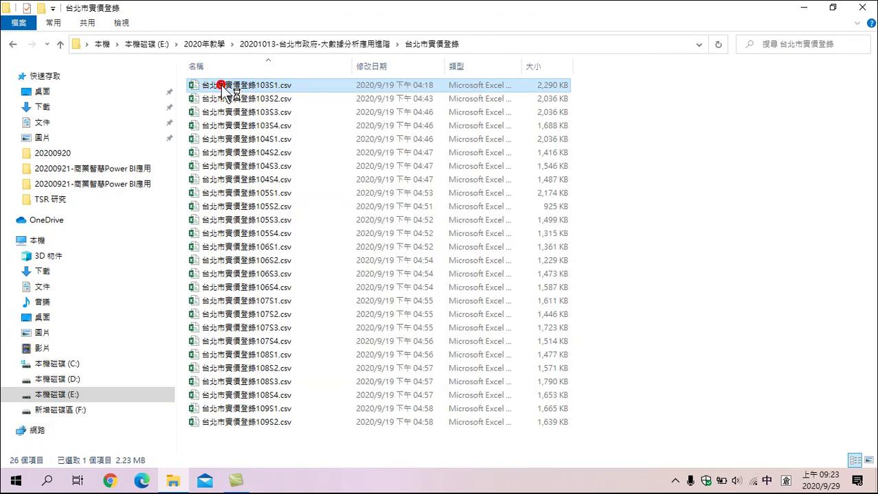
double_click(221, 86)
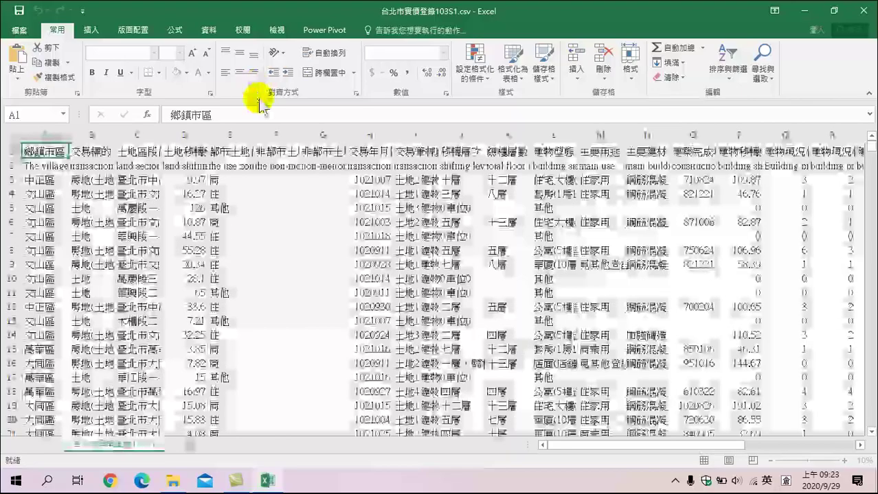
click(11, 151)
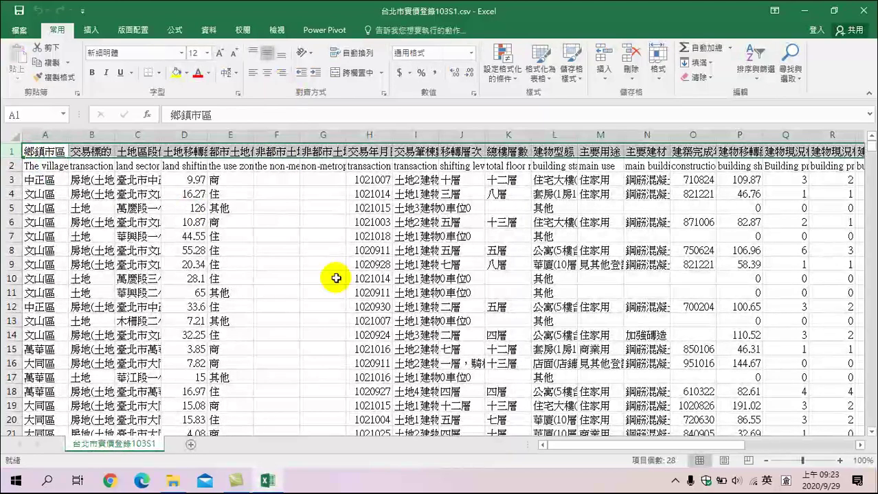
mouse_move(680, 467)
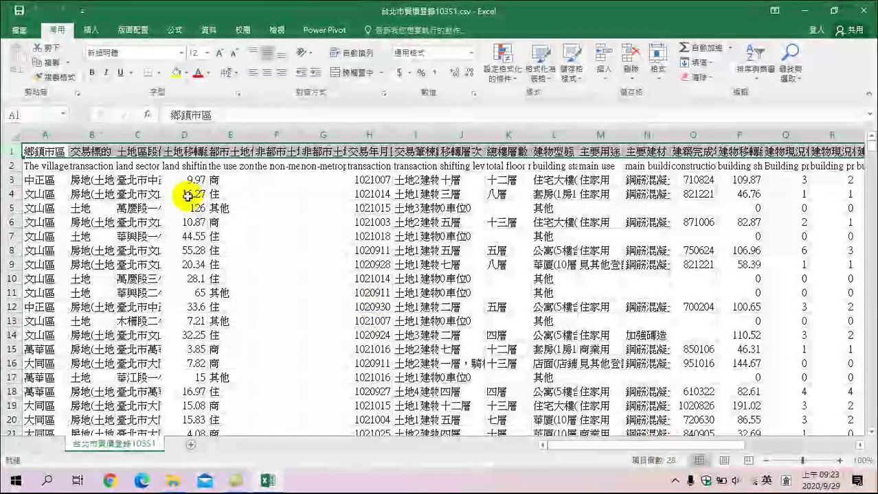
click(11, 151)
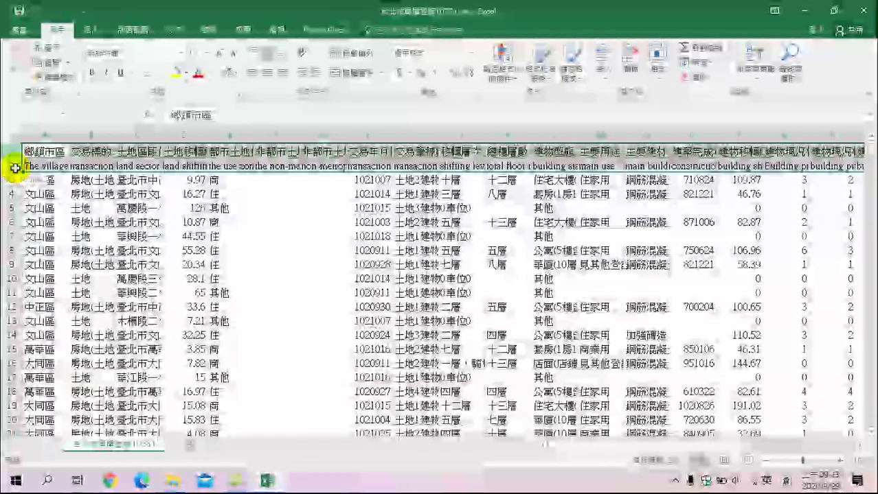
drag(11, 151, 15, 168)
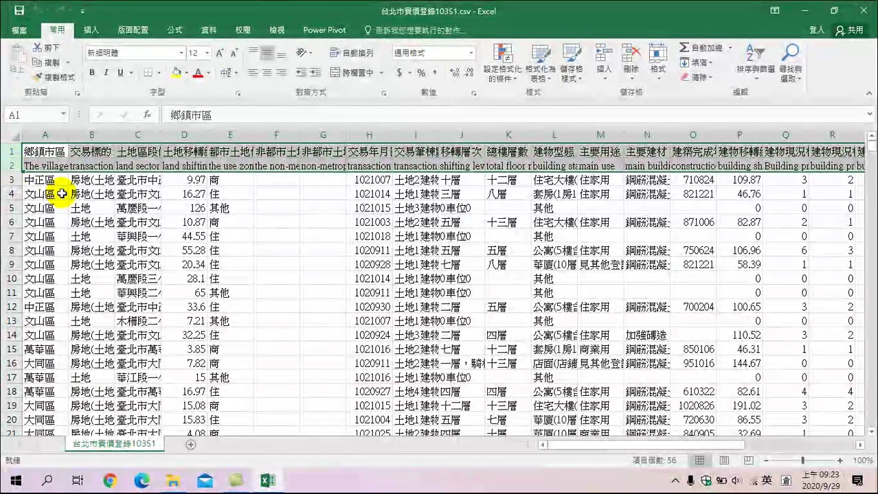
click(87, 193)
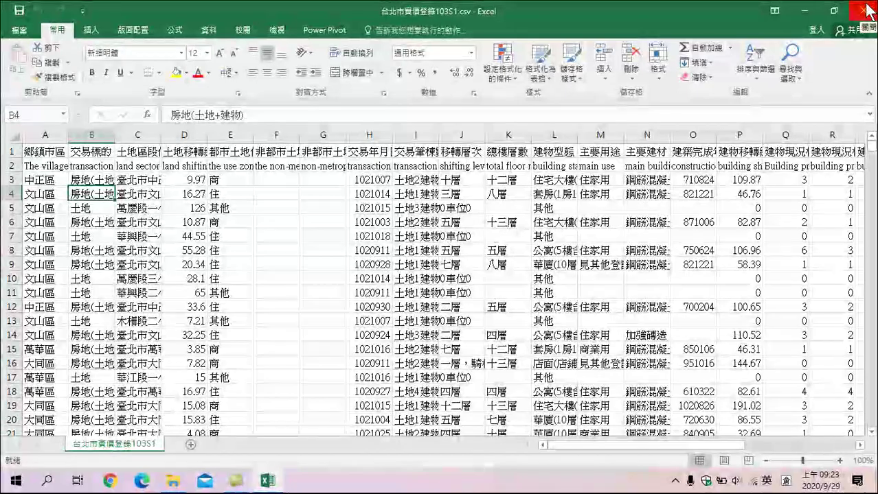
click(866, 9)
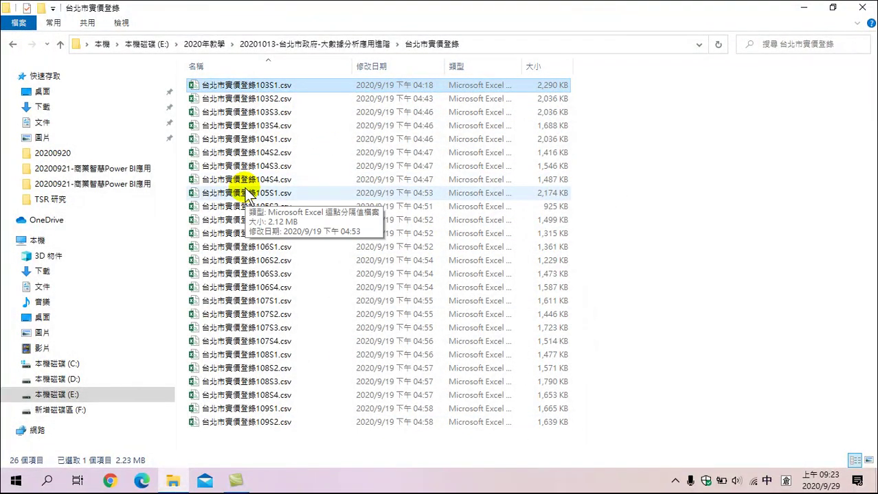
Minimize the File Explorer window to reveal the desktop shortcuts.
click(805, 8)
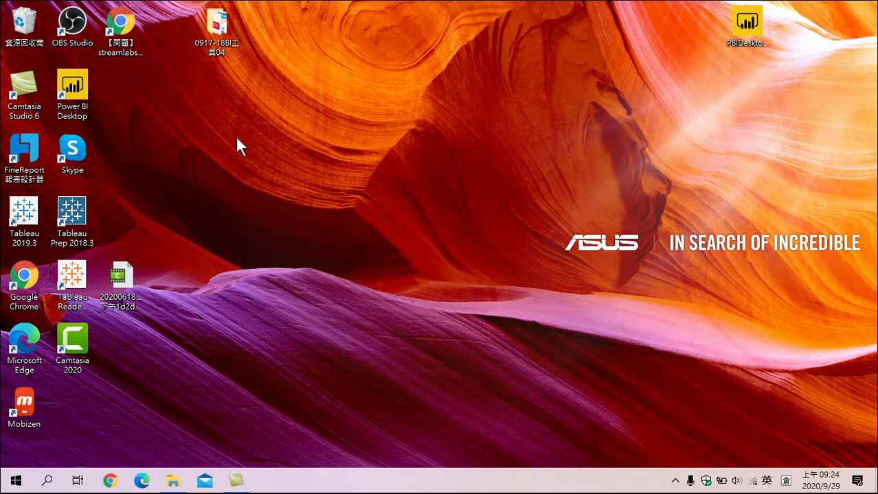
Launch Power BI Desktop from its desktop icon and dismiss the start screen for a blank report.
double_click(81, 89)
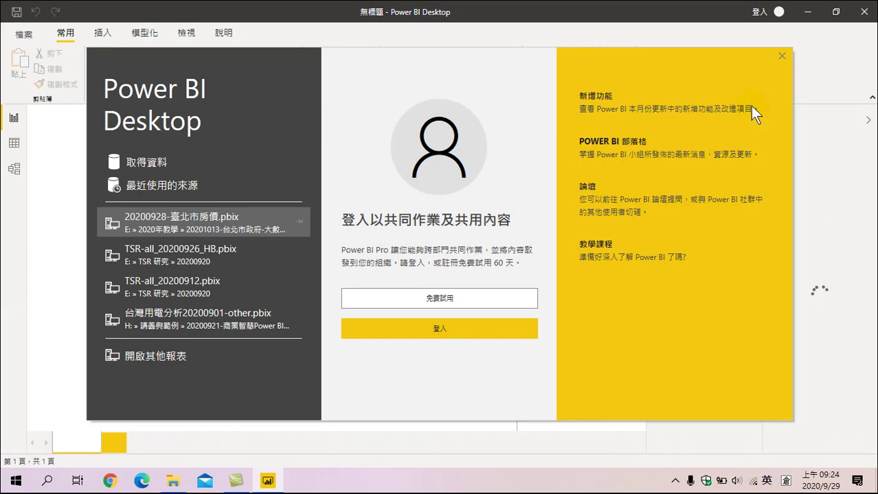
click(781, 55)
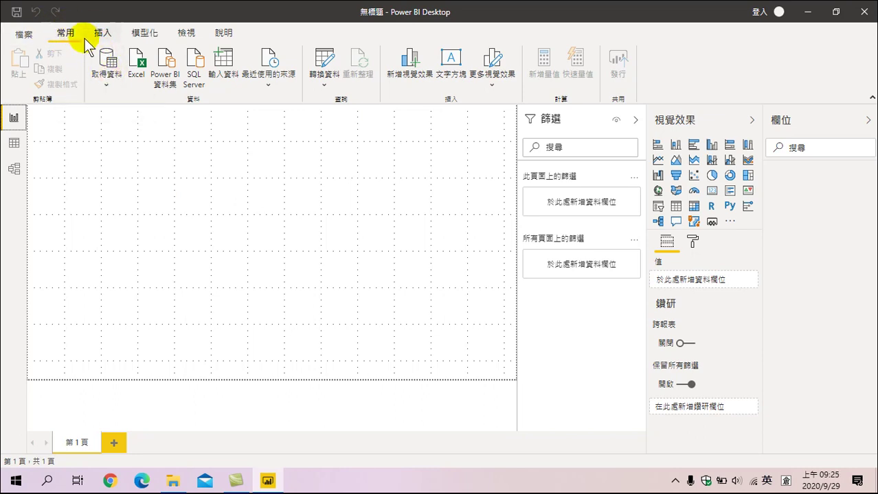
From the full Get Data catalogue, connect using the File category's 資料夾 (Folder) connector.
click(103, 84)
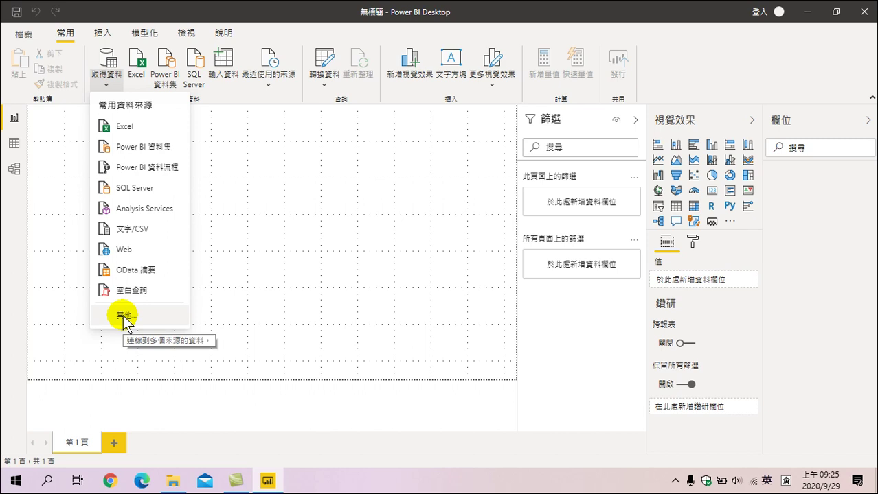
click(126, 315)
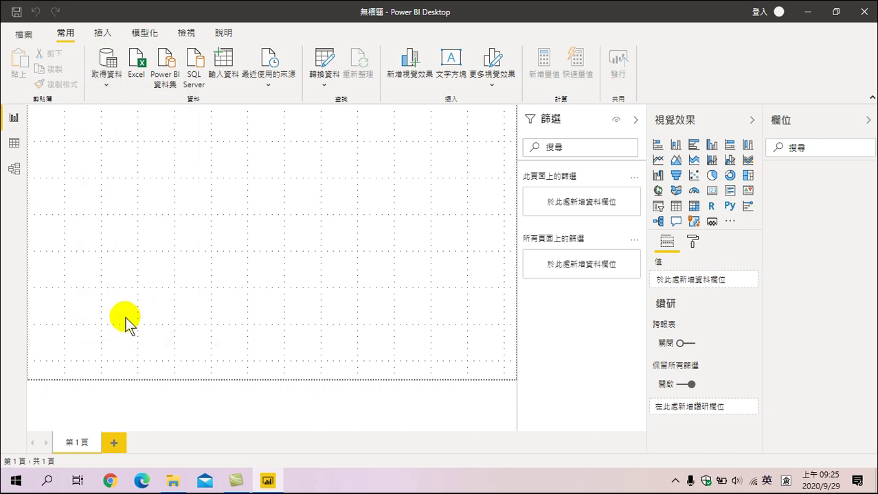
click(254, 185)
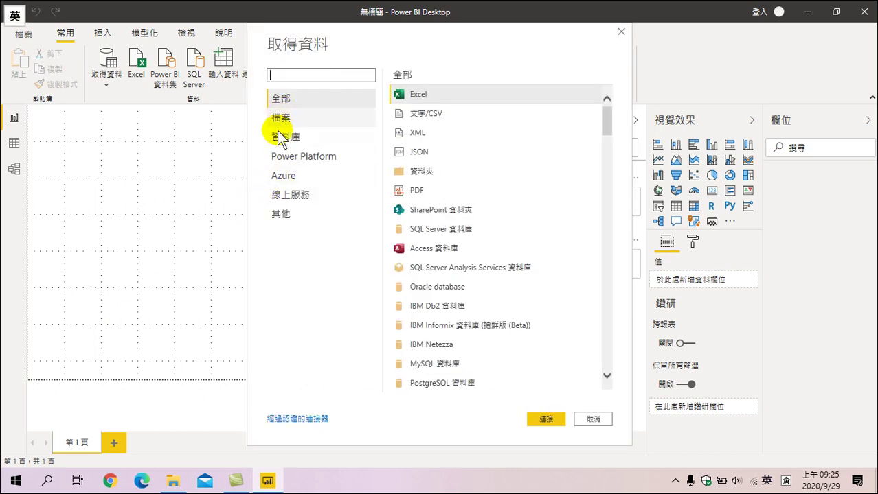
click(287, 218)
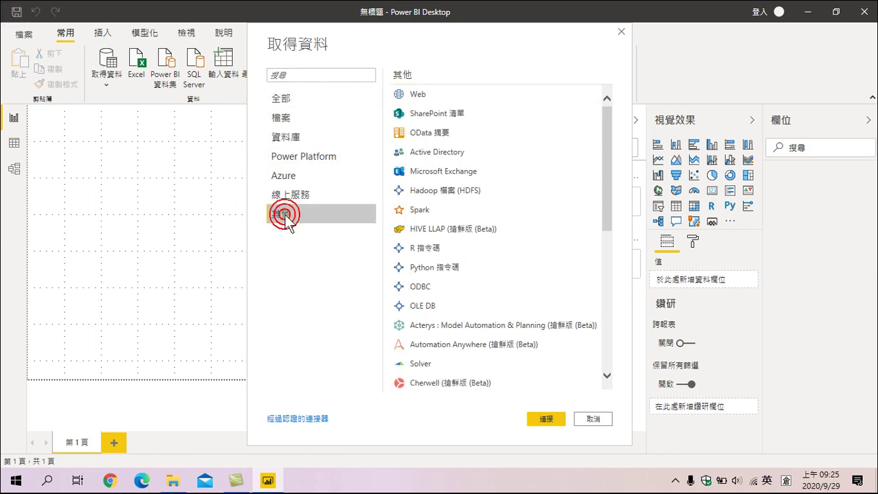
click(283, 119)
click(412, 171)
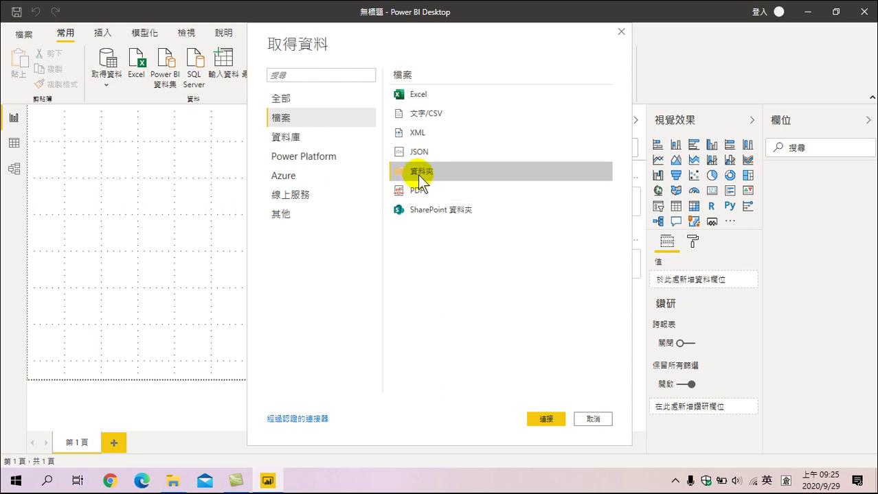
click(539, 418)
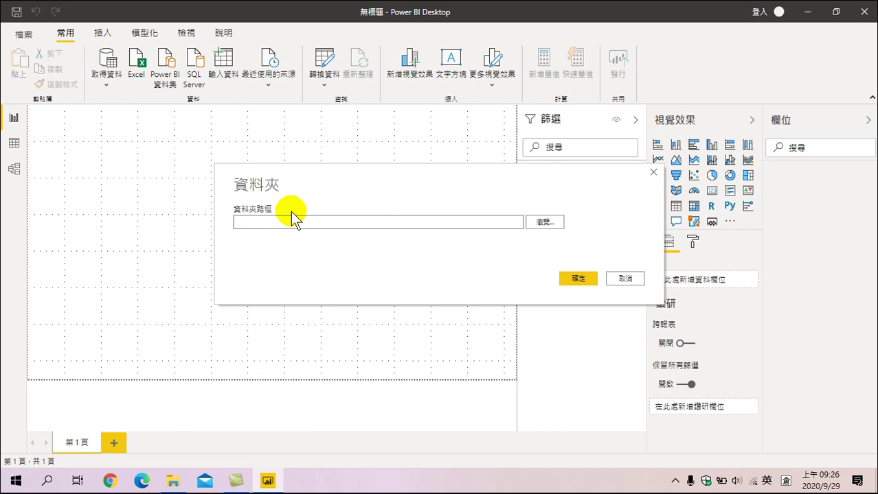
Set the folder path to E:\2020年教學\20201013-台北市政府-大數據分析應用進階\台北市實價登錄 and connect.
click(548, 224)
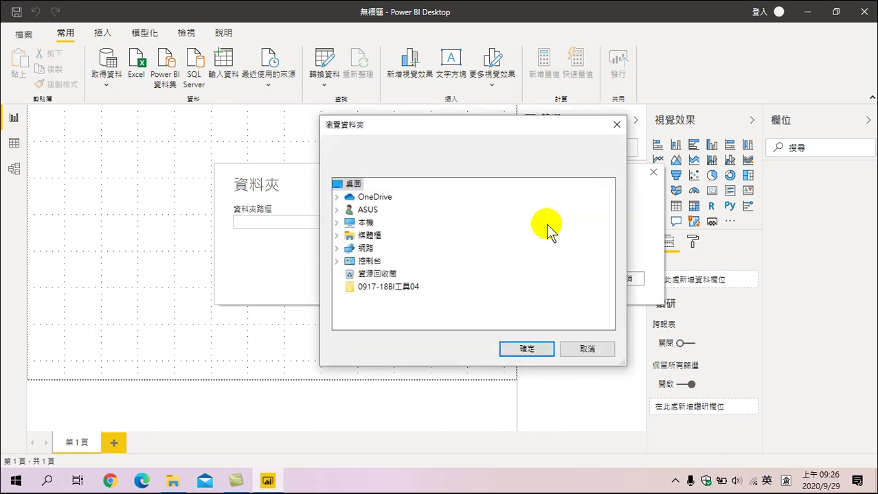
click(336, 223)
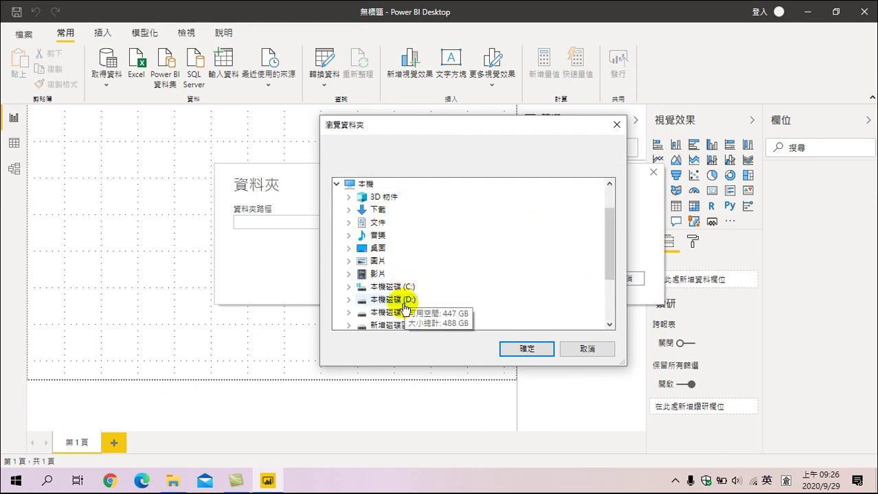
double_click(388, 312)
double_click(405, 251)
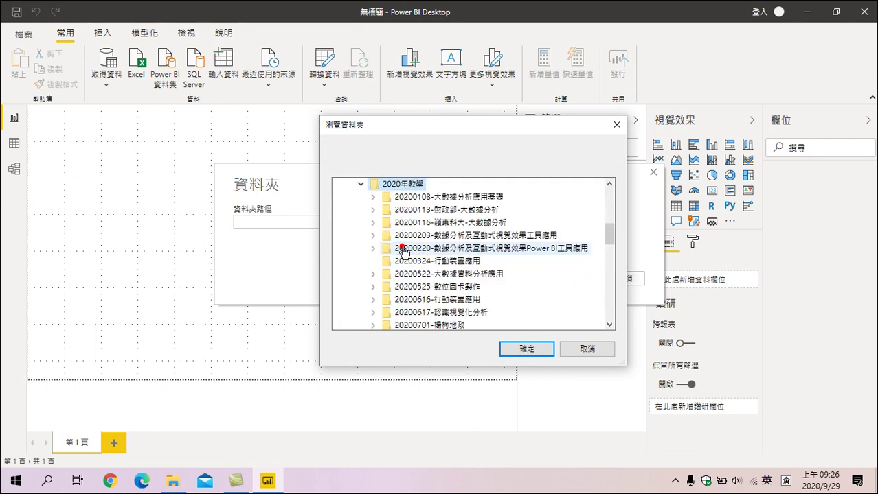
scroll(386, 281, down, 5)
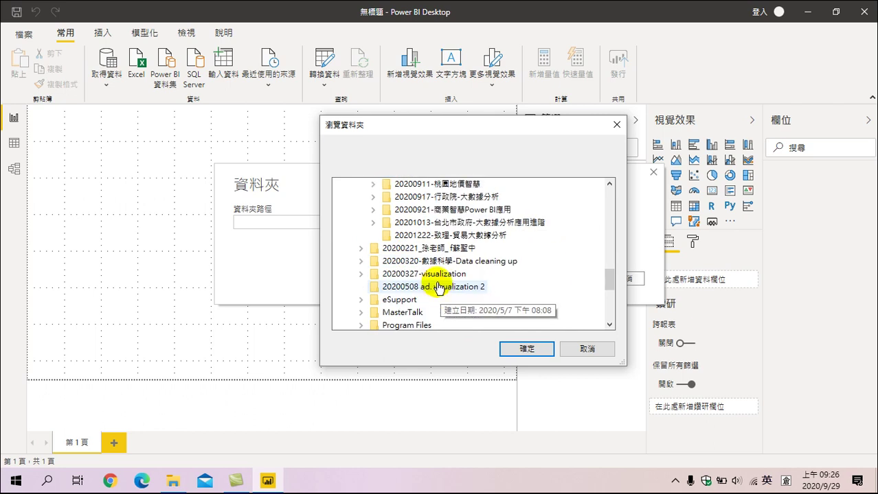
double_click(426, 221)
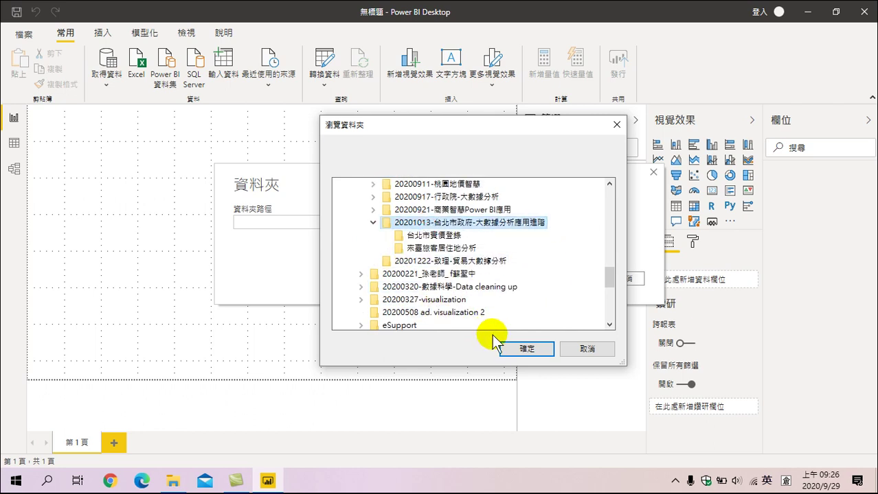
click(439, 236)
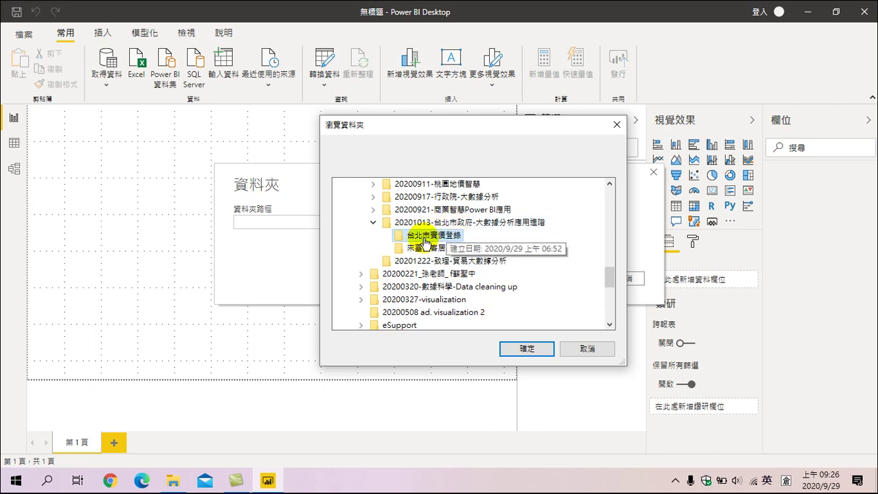
click(519, 351)
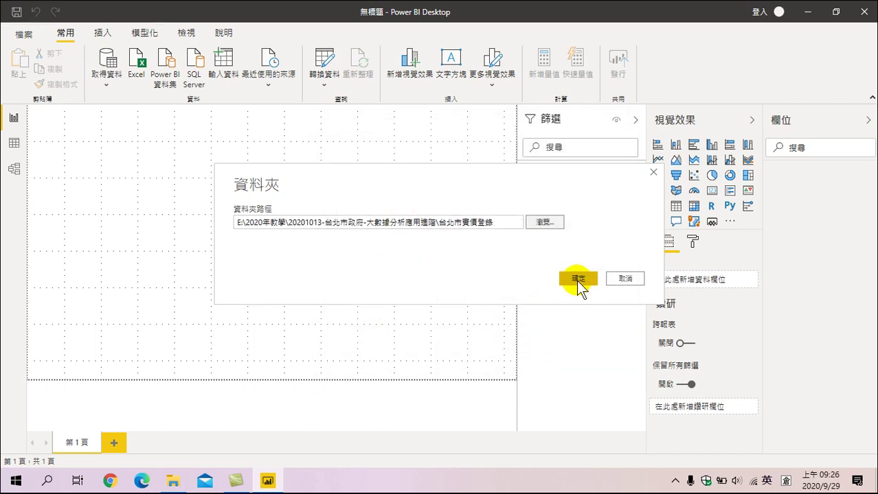
click(576, 281)
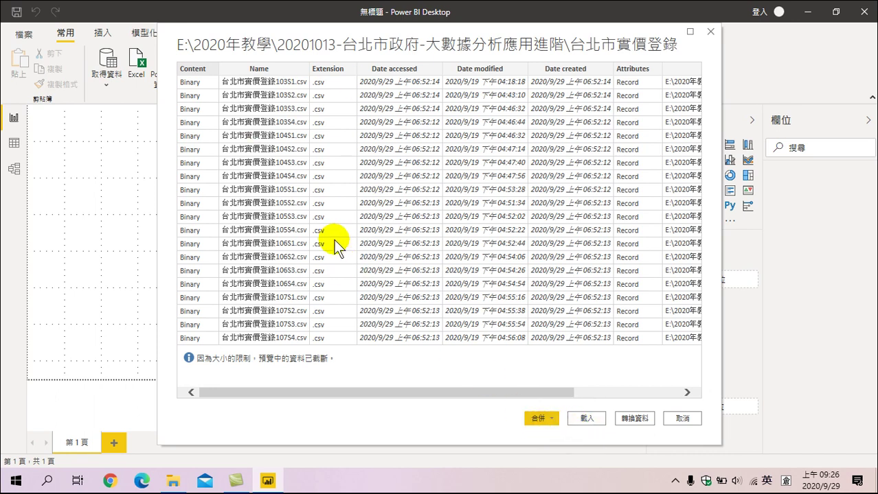
Expand the 合併 dropdown to reveal 合併與轉換資料 and 合併並載入.
click(543, 421)
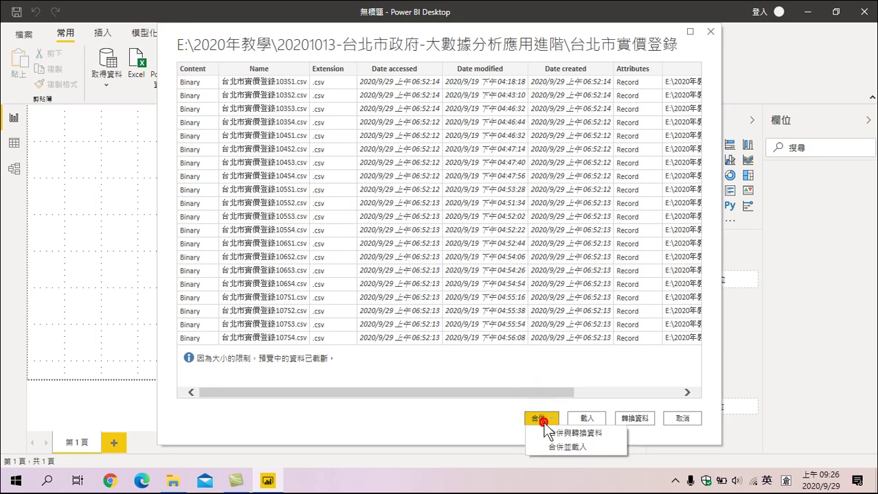
Choose 合併並載入 and accept the sample-file, UTF-8, comma-delimiter combine settings.
click(570, 445)
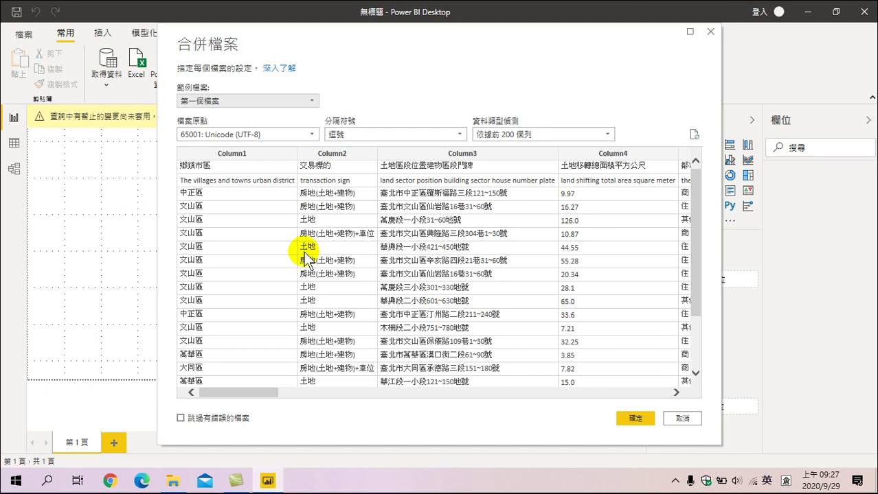
click(632, 419)
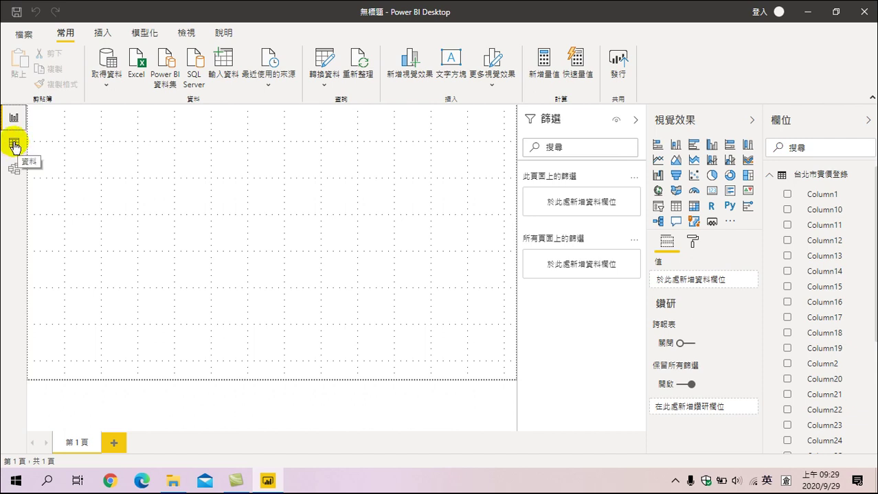
Switch to the data view to see the 151,907-row 台北市實價登錄 table.
click(15, 145)
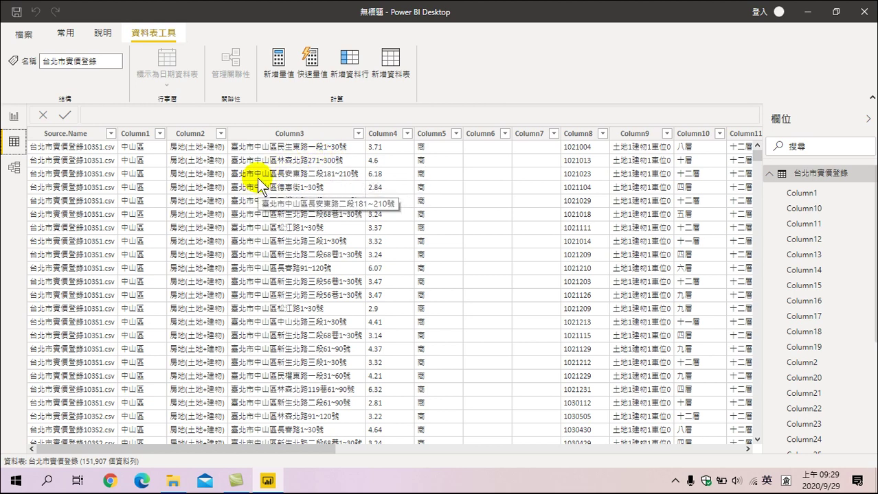
Launch 轉換資料 from 常用 to edit the 台北市實價登錄 query in Power Query.
click(66, 35)
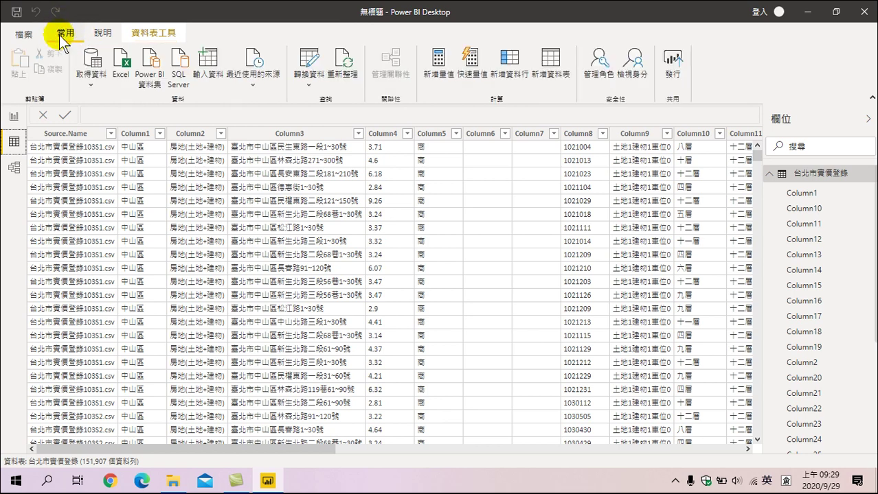
click(310, 61)
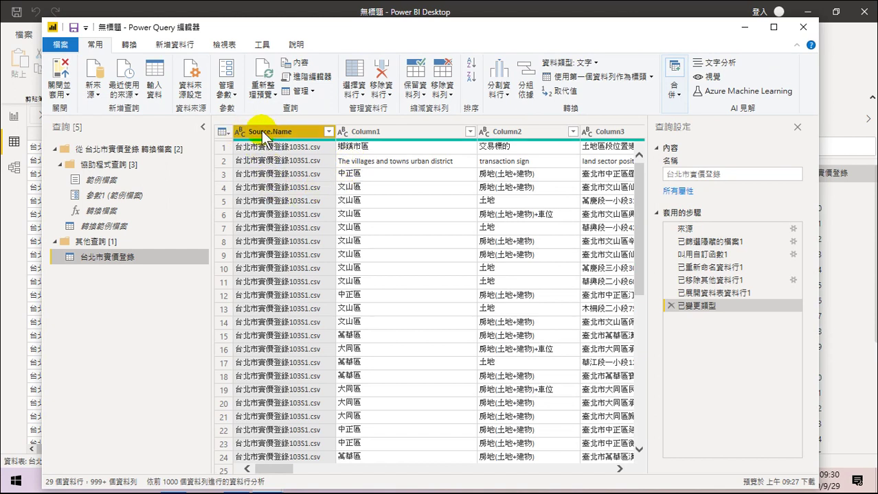
Promote the first row to headers so columns read 鄉鎮市區, 交易標的 and so on.
click(222, 131)
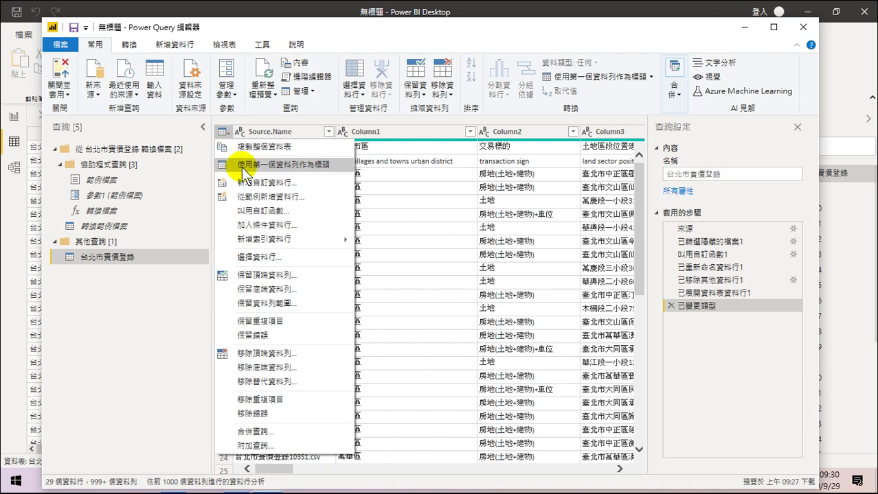
click(320, 164)
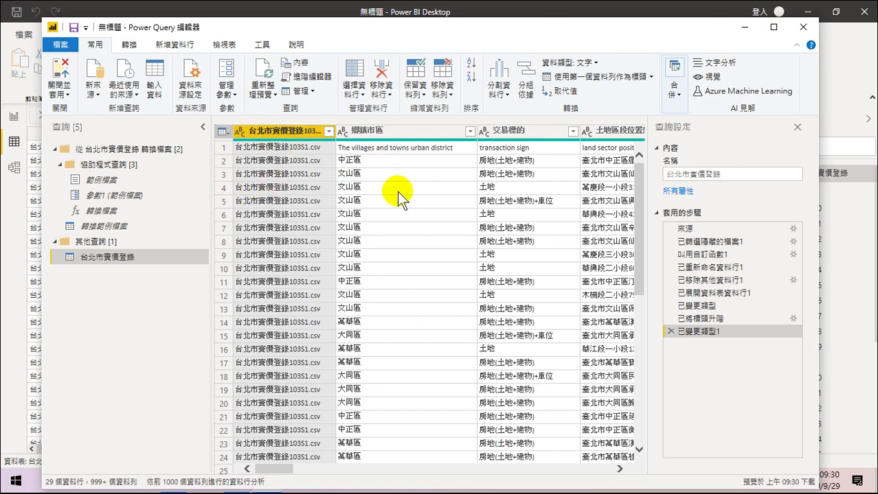
Scroll the grid right to the 土地移轉總面積平方公尺 column and bring up the 轉換 (Transform) commands.
drag(278, 469, 316, 473)
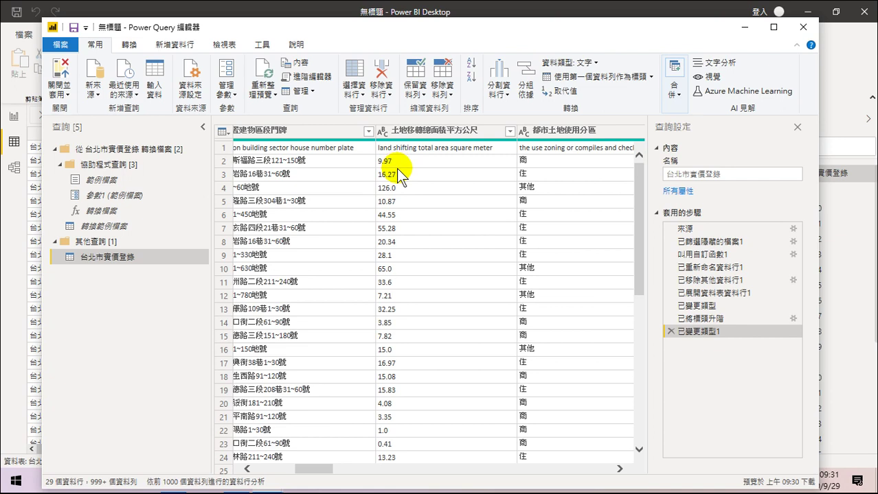
click(130, 45)
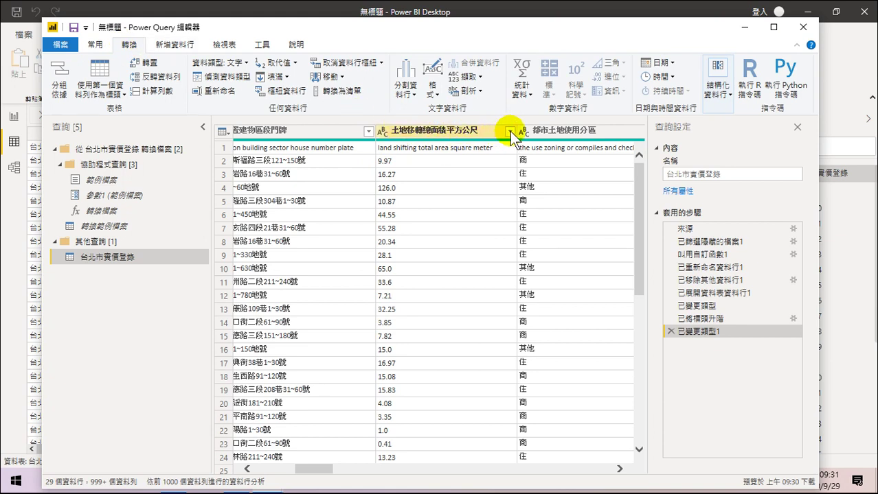
Change 土地移轉總面積平方公尺 to Decimal Number (小數), replacing the current type conversion.
click(447, 130)
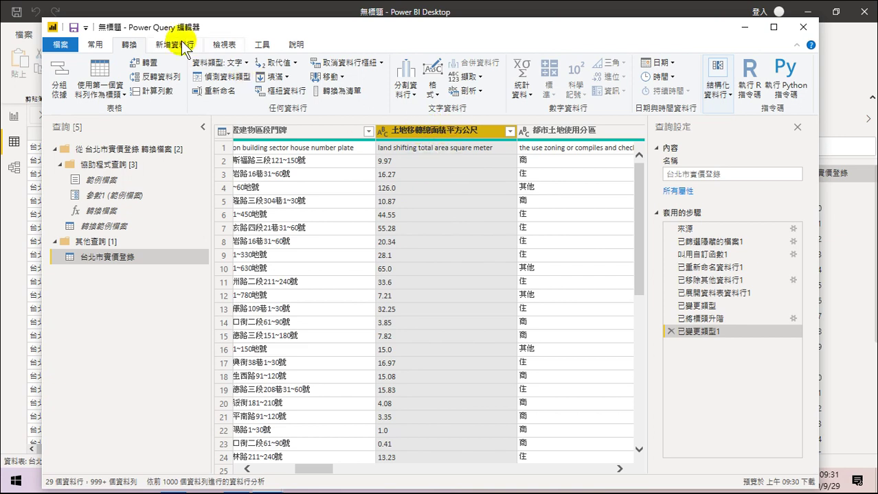
click(244, 63)
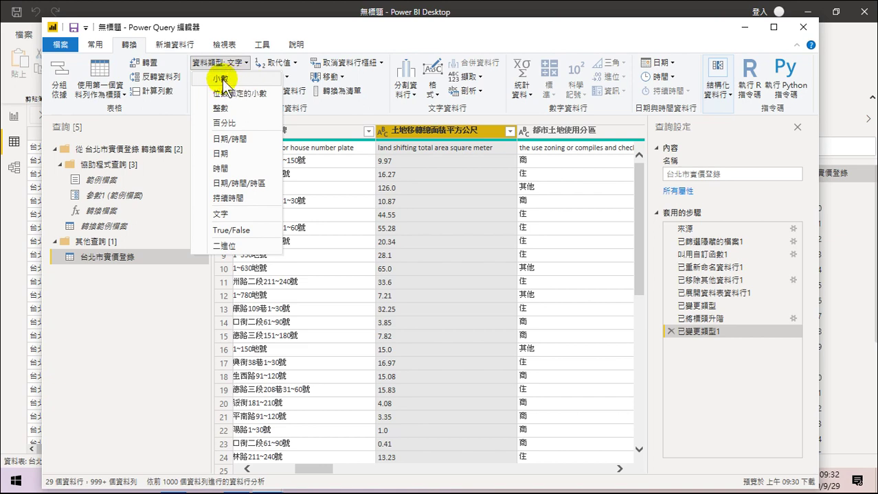
click(223, 79)
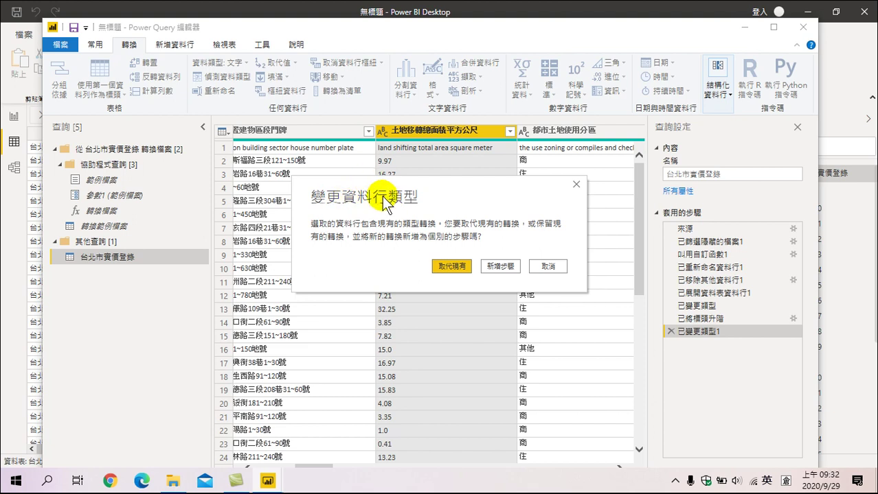
click(443, 267)
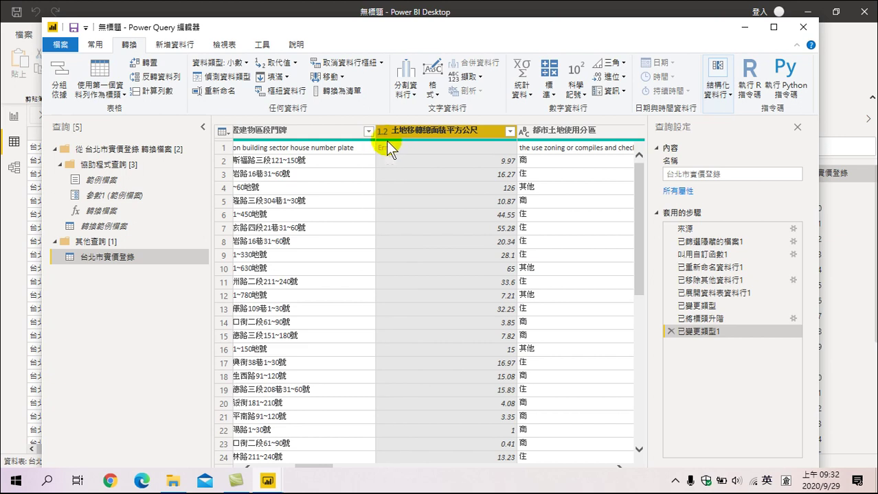
mouse_move(387, 146)
right_click(438, 129)
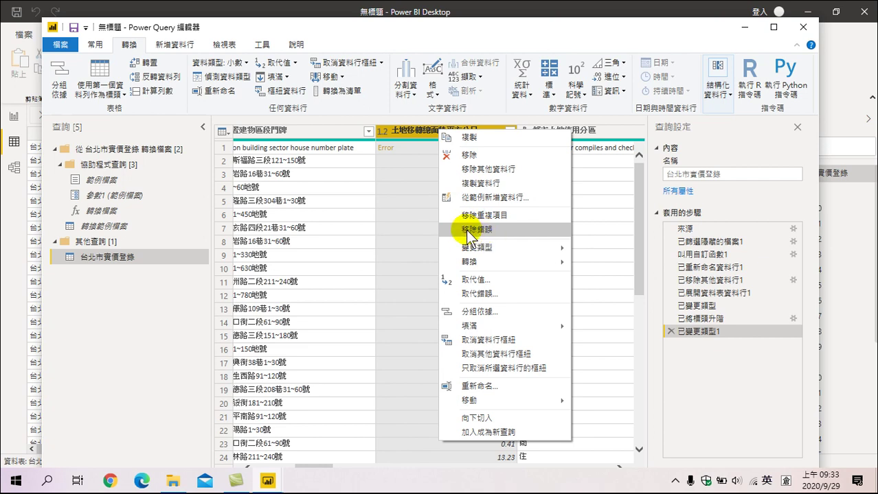
Remove errors from 土地移轉總面積平方公尺 so the row-1 Error is dropped.
right_click(403, 128)
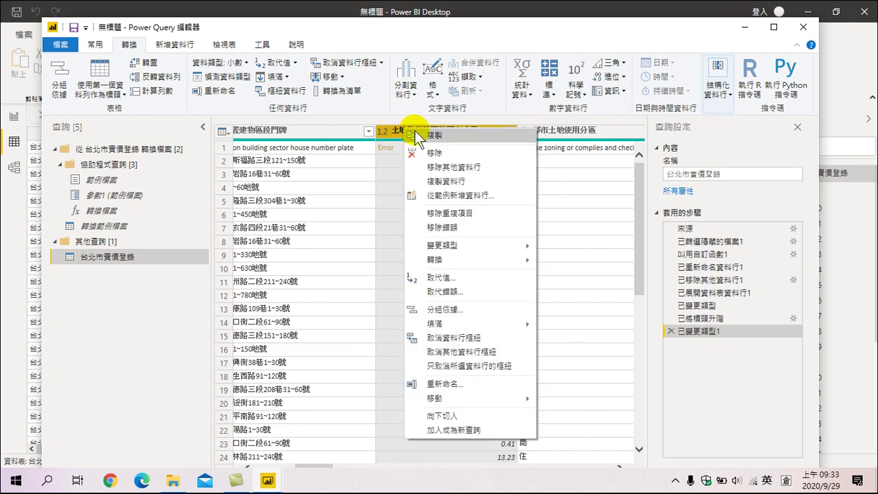
click(445, 229)
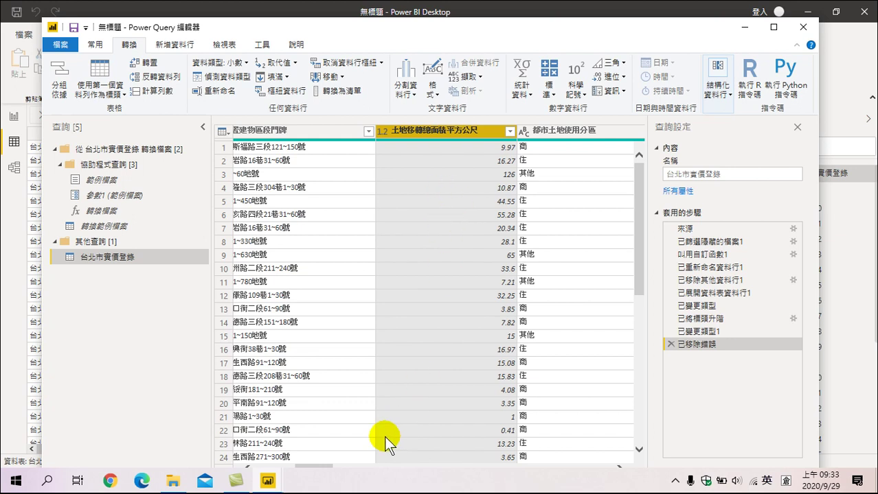
Scroll right to the building columns and select the text-typed 建物移轉總面積平方公尺 column.
drag(314, 467, 364, 477)
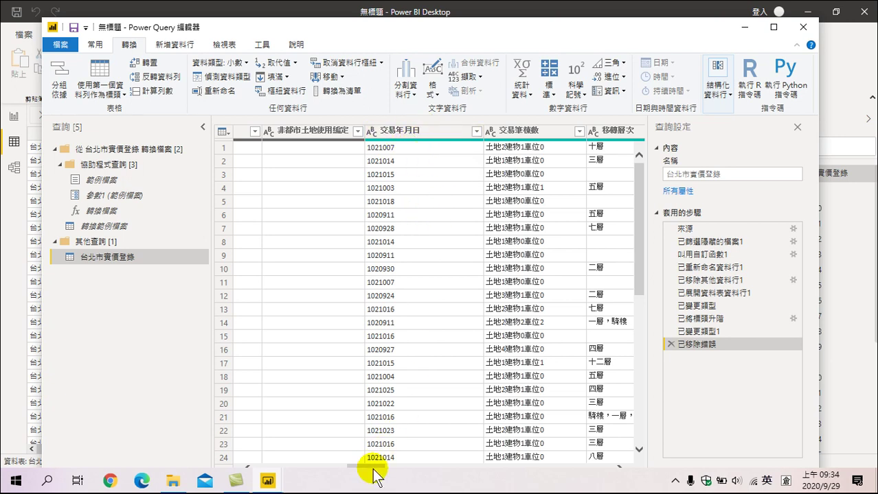
drag(360, 467, 369, 468)
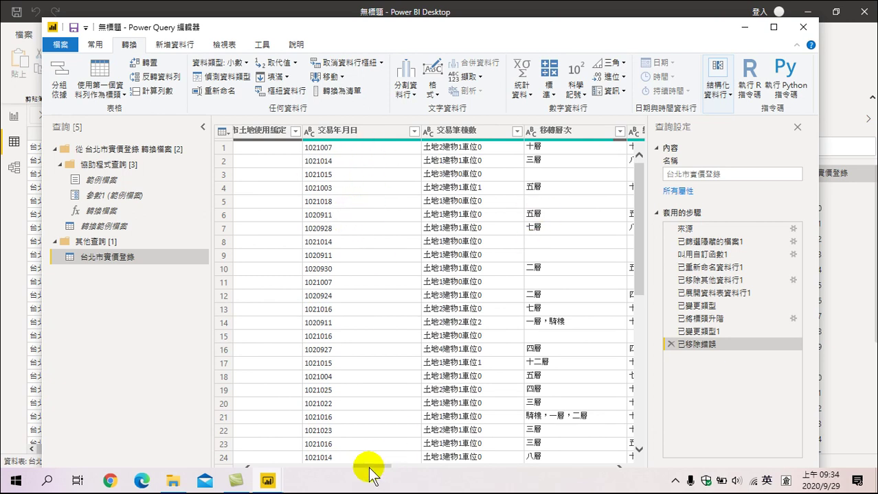
drag(372, 466, 440, 476)
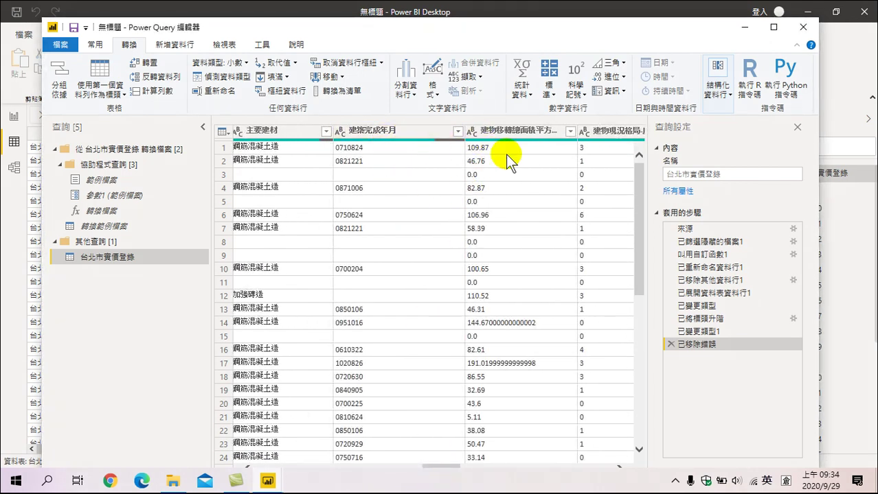
click(516, 132)
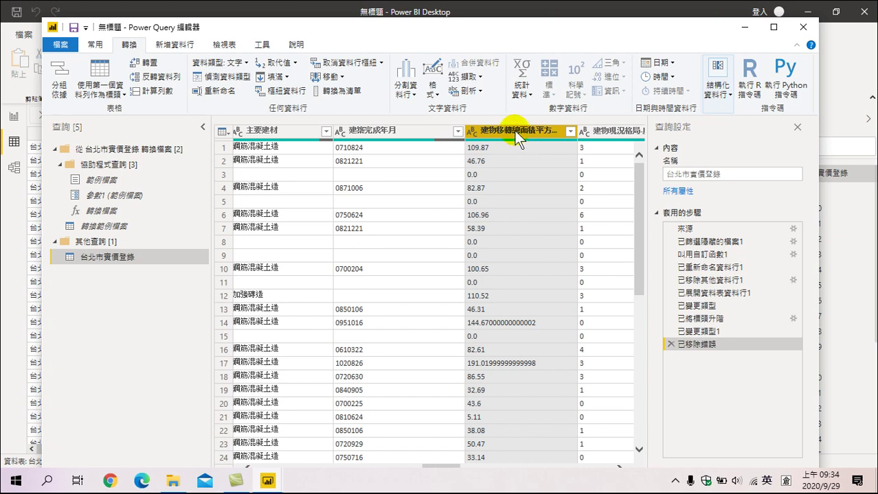
Set 建物移轉總面積平方公尺 to Decimal Number (小數).
click(512, 131)
click(230, 62)
click(222, 79)
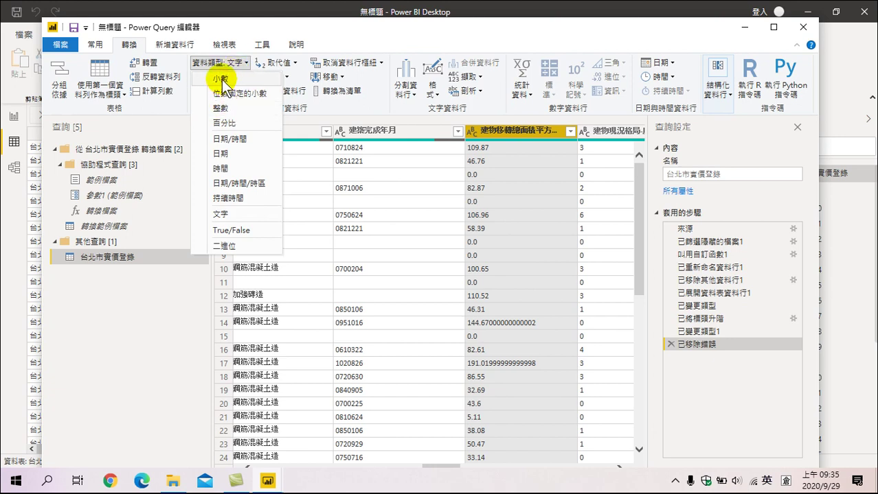
click(221, 80)
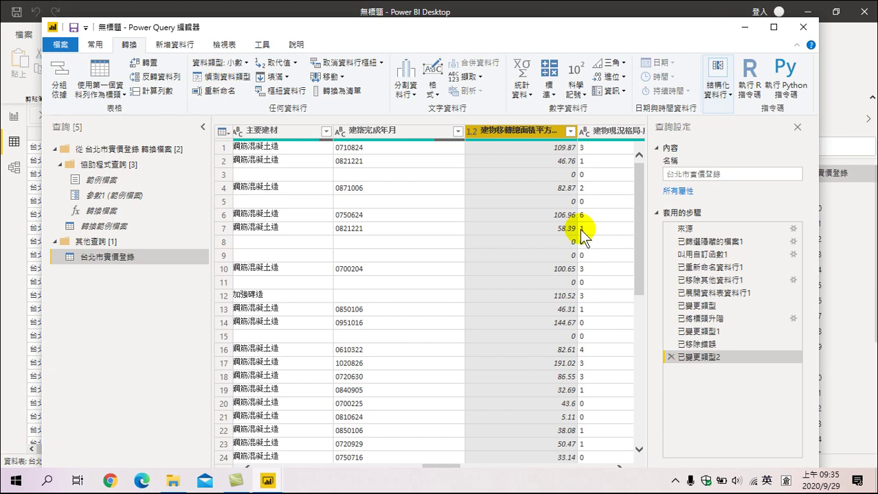
Set 總價元 and 單價元平方公尺 to Whole Number (整數).
drag(443, 467, 464, 467)
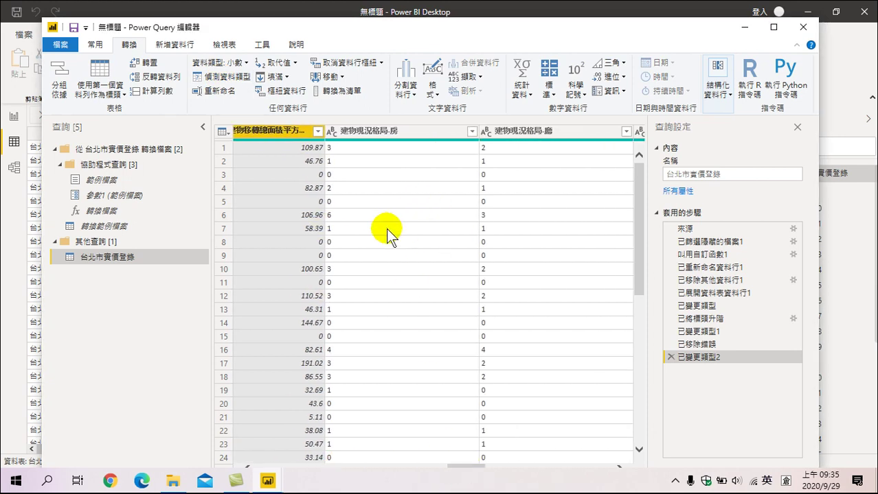
click(457, 460)
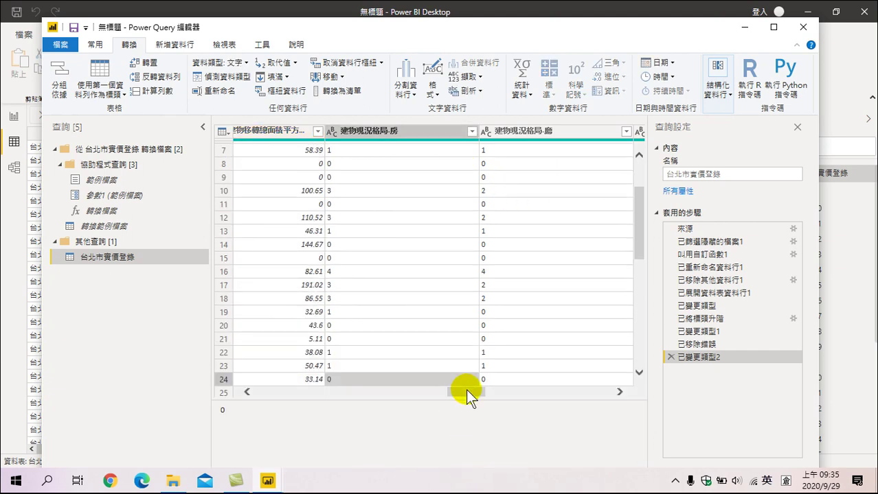
drag(465, 393, 544, 395)
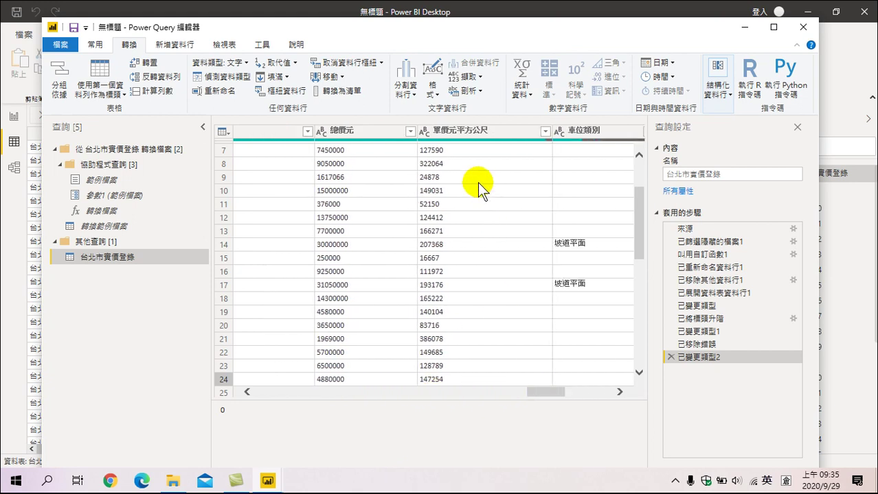
click(359, 130)
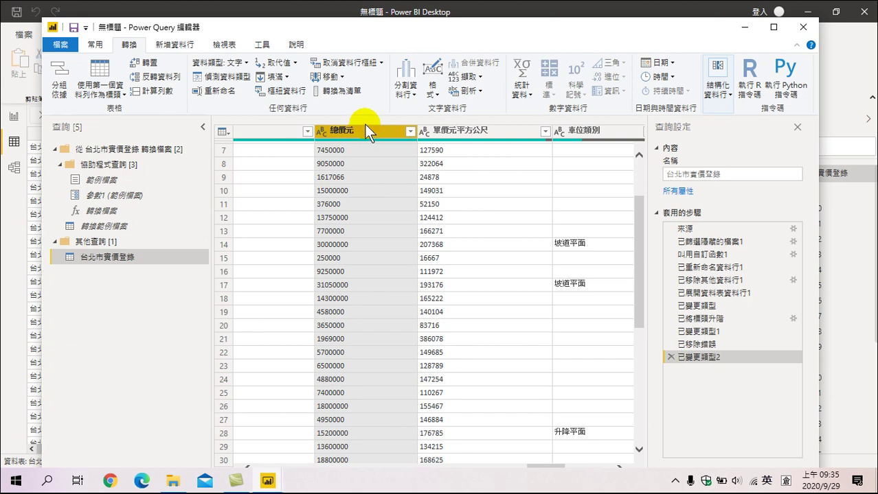
click(243, 63)
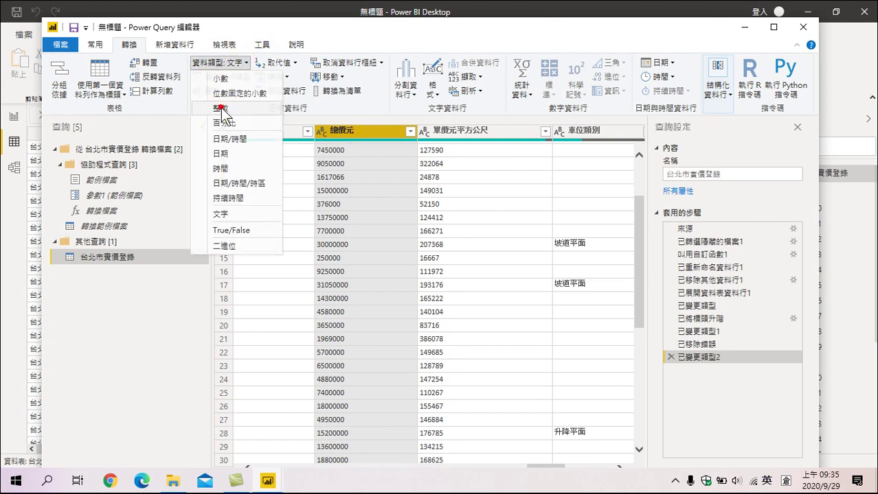
click(220, 108)
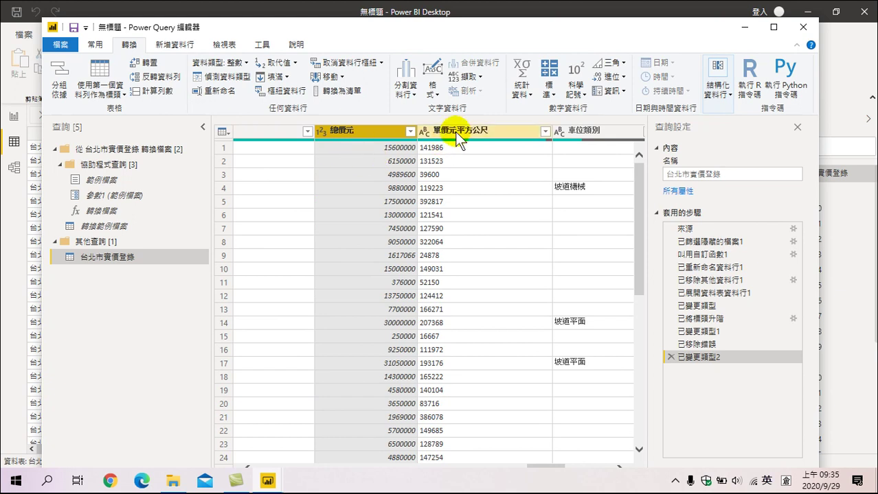
click(453, 132)
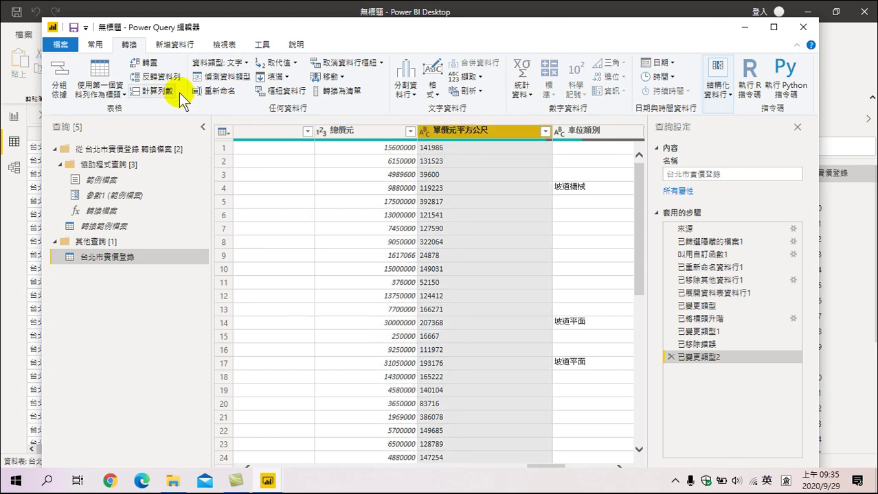
click(230, 63)
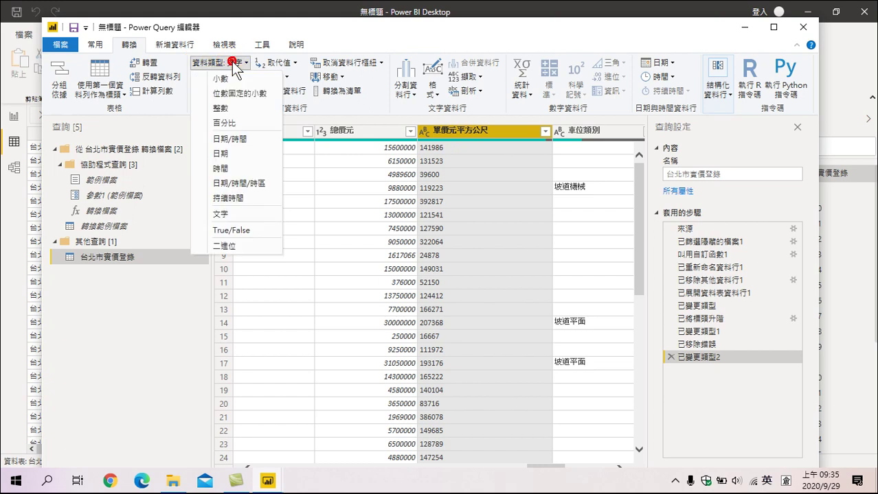
click(224, 106)
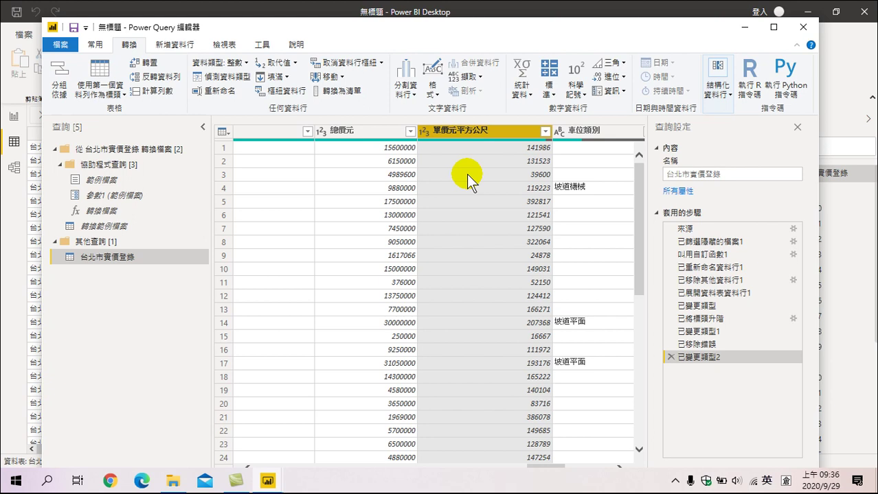
Reposition the Power Query editor window and switch to the 新增資料行 (Add Column) ribbon.
drag(305, 27, 342, 89)
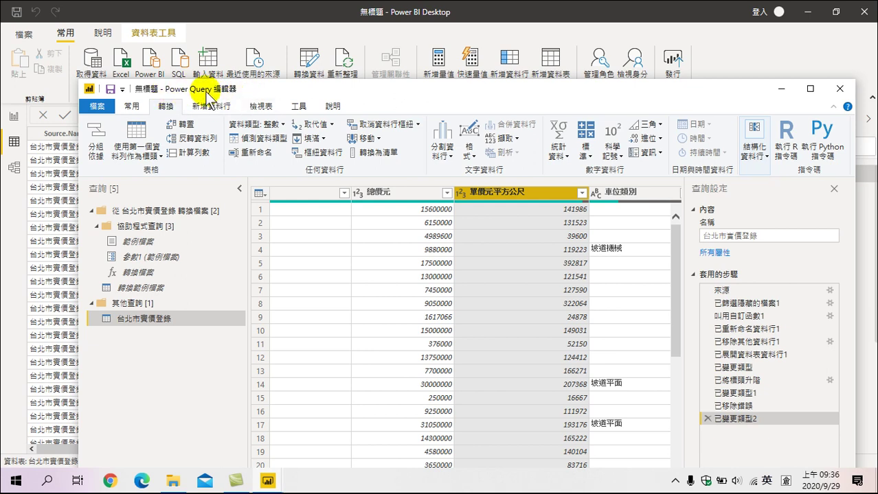
drag(434, 93, 387, 59)
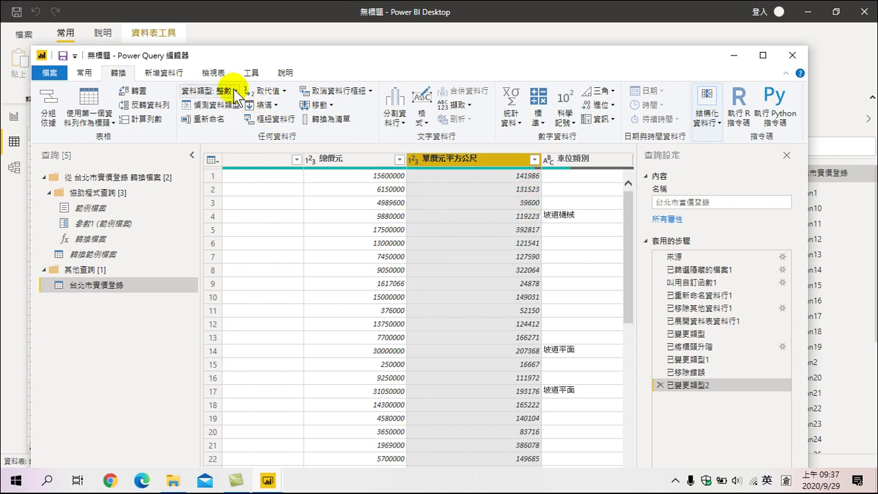
click(170, 72)
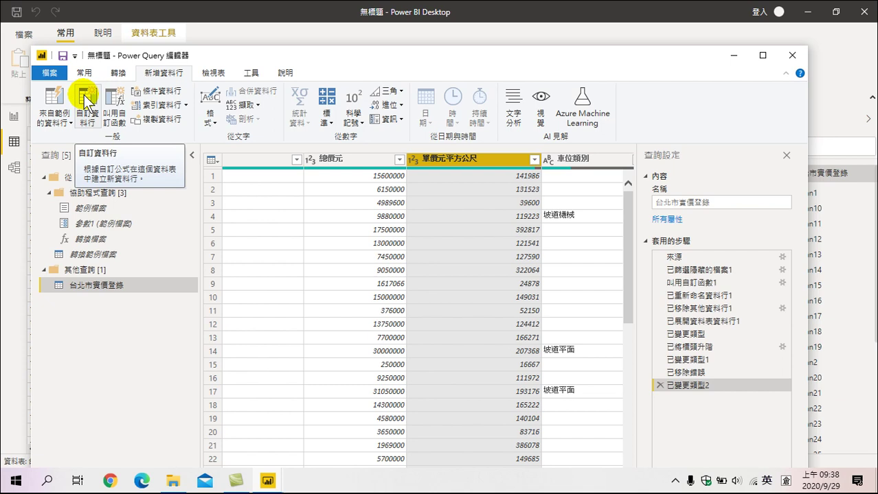
Start a new custom column and name it 單價元坪.
click(87, 102)
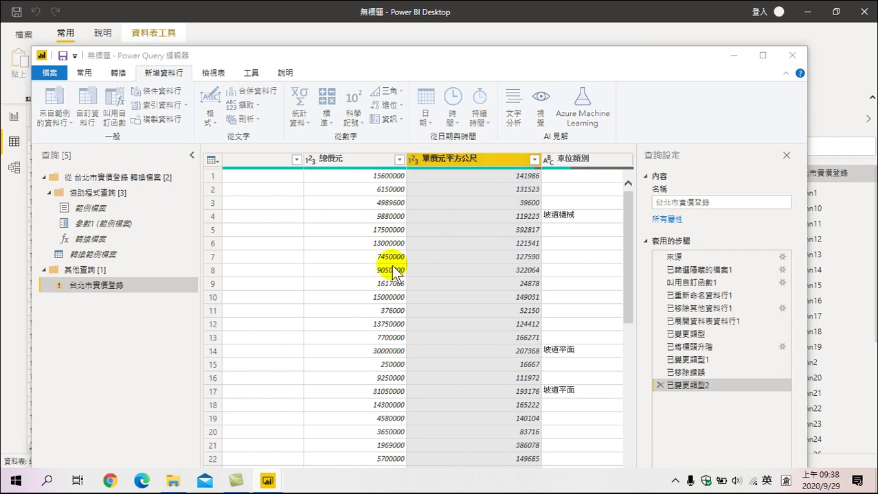
click(280, 172)
drag(280, 172, 204, 183)
key(shift)
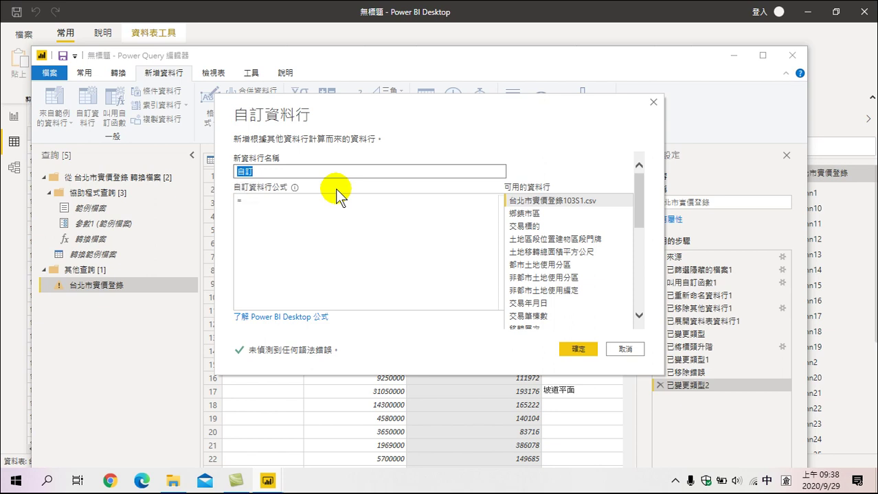
text(單人一房)
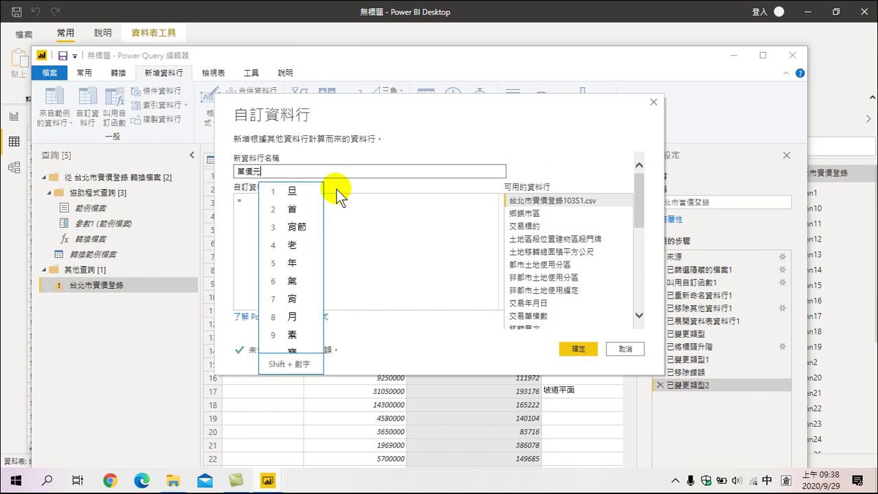
text(單價元坪)
key(Return)
Insert [單價元平方公尺] from Available columns into the custom column formula.
click(313, 206)
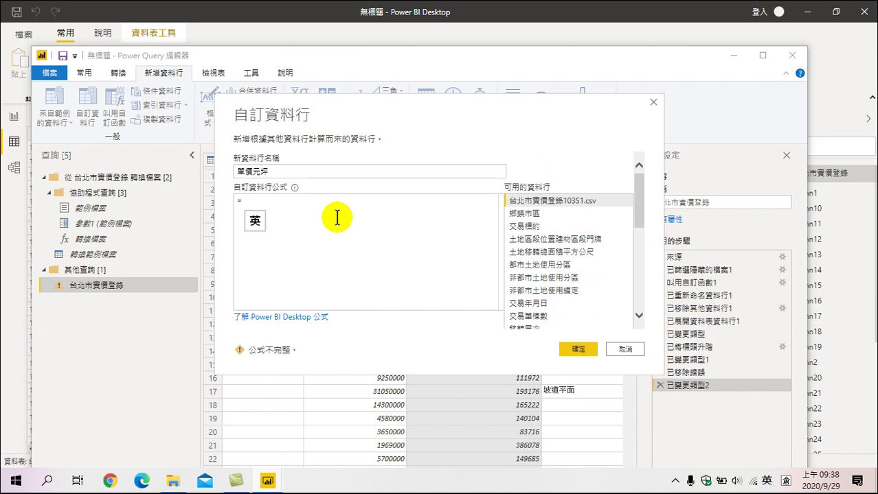
mouse_move(640, 195)
mouse_down()
mouse_move(643, 294)
mouse_move(644, 270)
mouse_up()
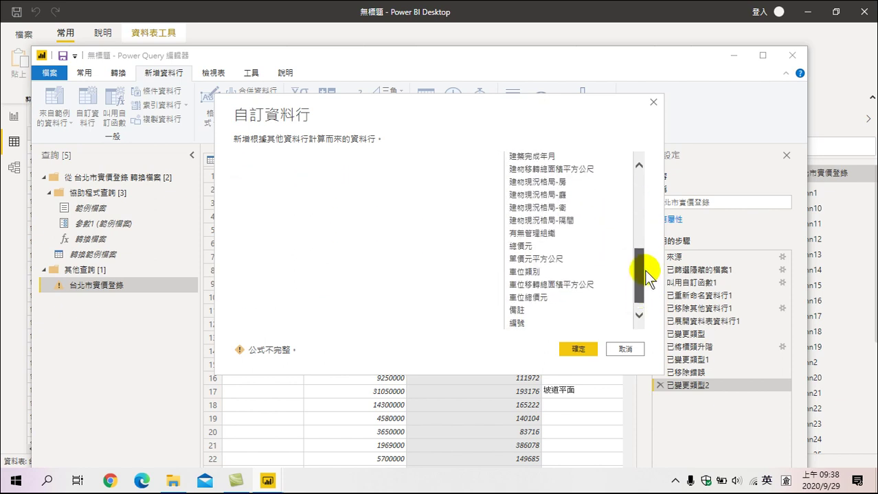
double_click(535, 260)
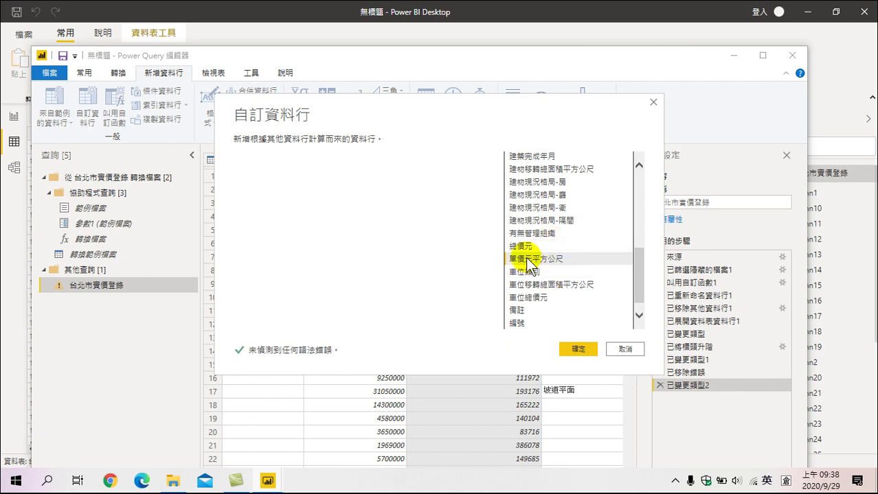
mouse_move(639, 272)
mouse_down()
mouse_move(656, 187)
mouse_move(633, 250)
mouse_up()
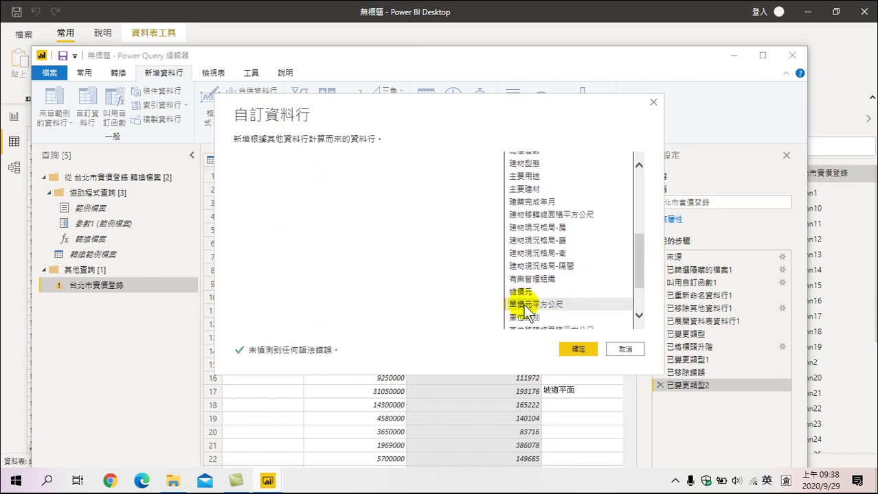
drag(636, 272, 642, 167)
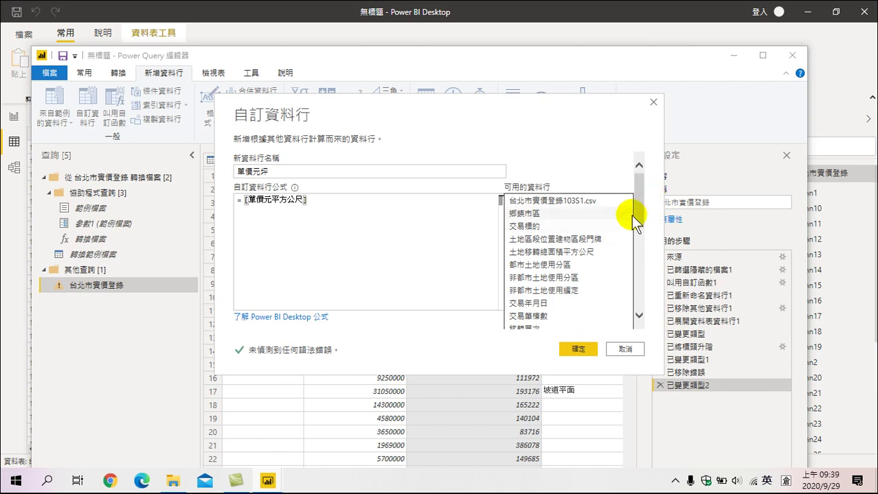
Complete the formula as [單價元平方公尺] / 0.3025 and add the 單價元坪 column.
click(310, 200)
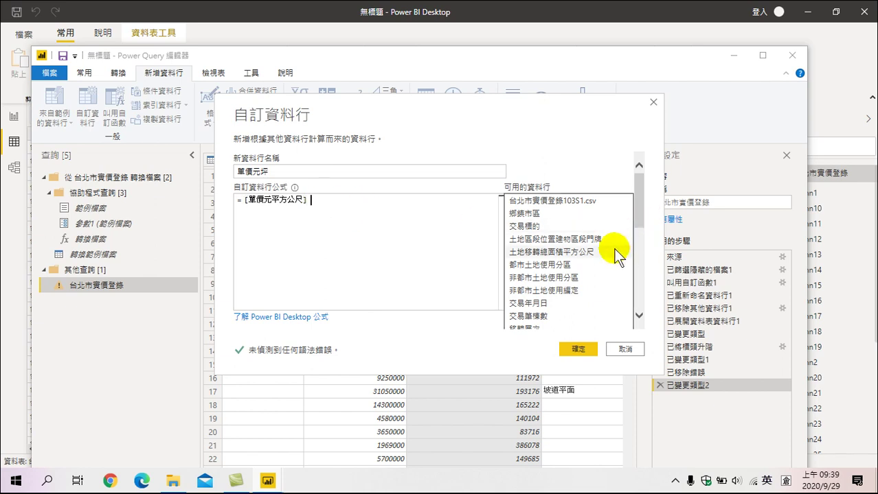
text(/ 0.3025)
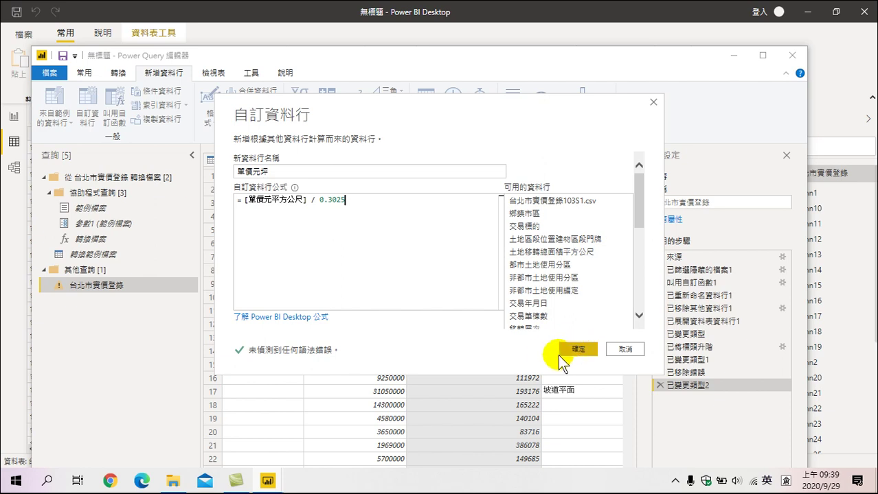
click(574, 347)
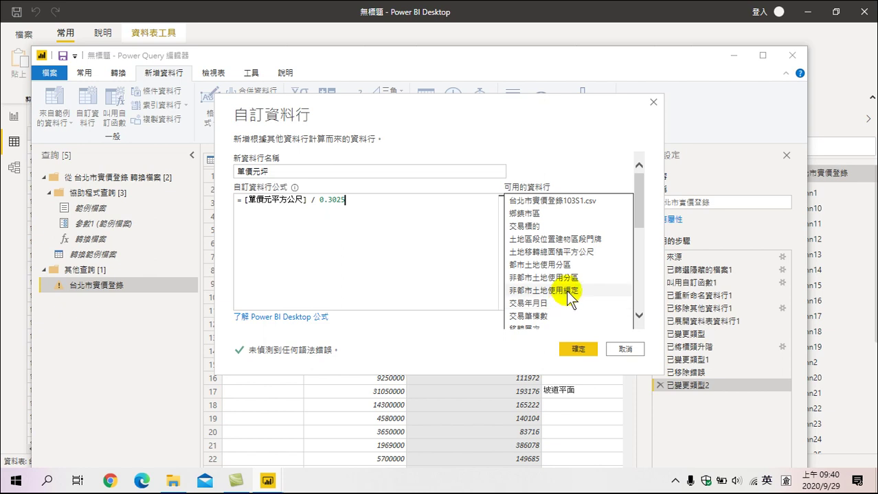
click(578, 349)
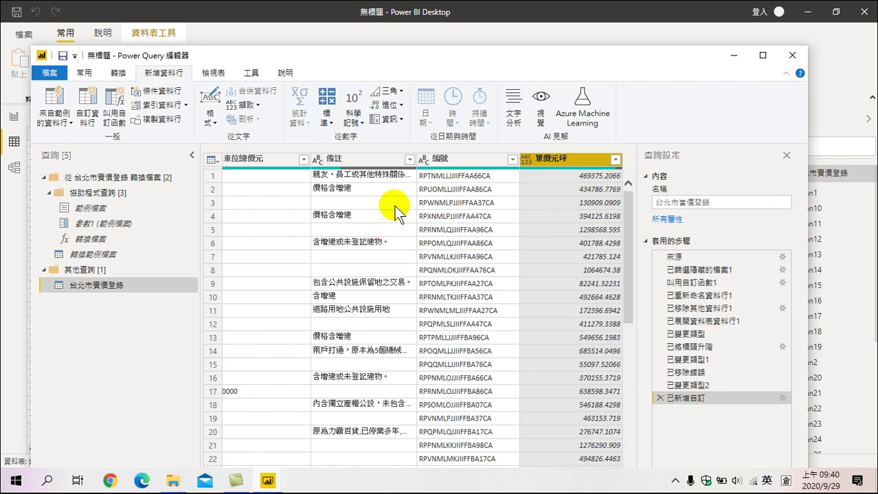
Scroll the grid across until the 交易年月日 column of ROC dates is visible.
click(389, 377)
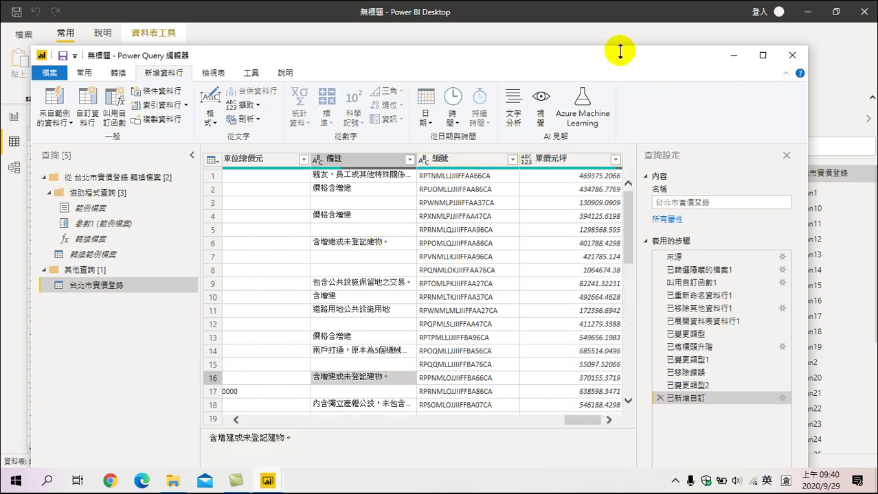
drag(613, 53, 618, 30)
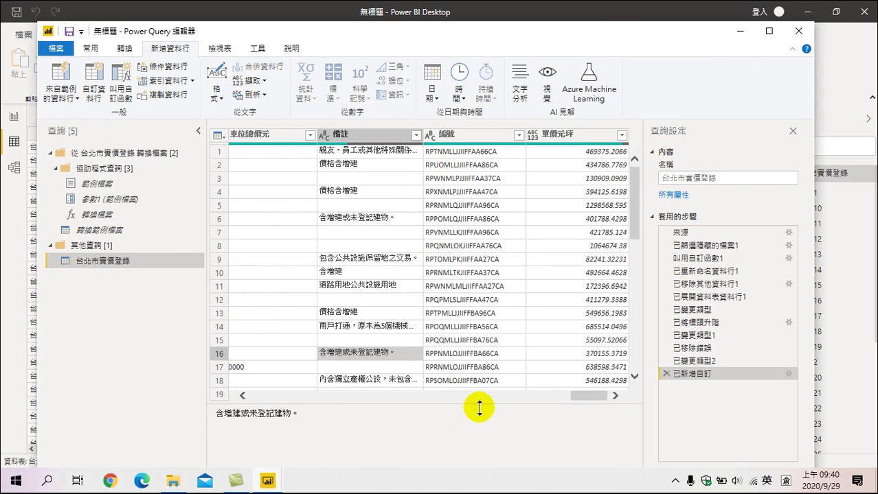
mouse_move(583, 392)
mouse_down()
mouse_move(518, 407)
mouse_move(418, 404)
mouse_up()
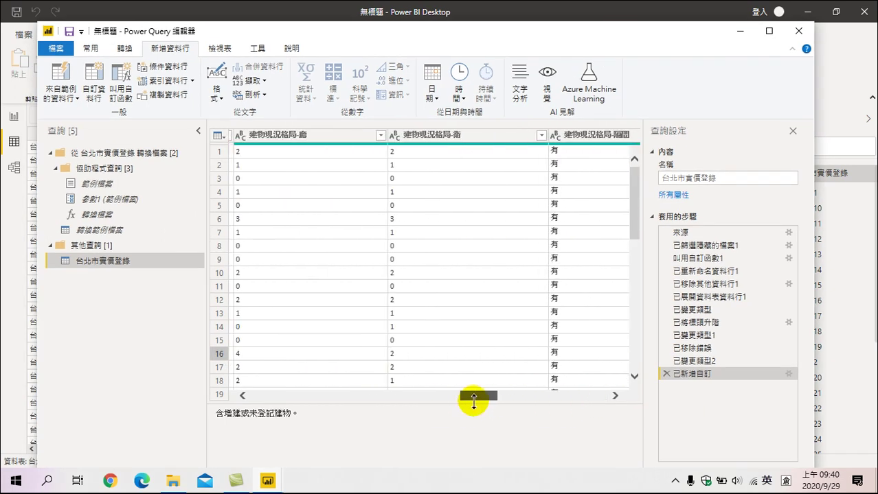
mouse_move(418, 404)
mouse_down()
mouse_move(283, 397)
mouse_move(325, 394)
mouse_up()
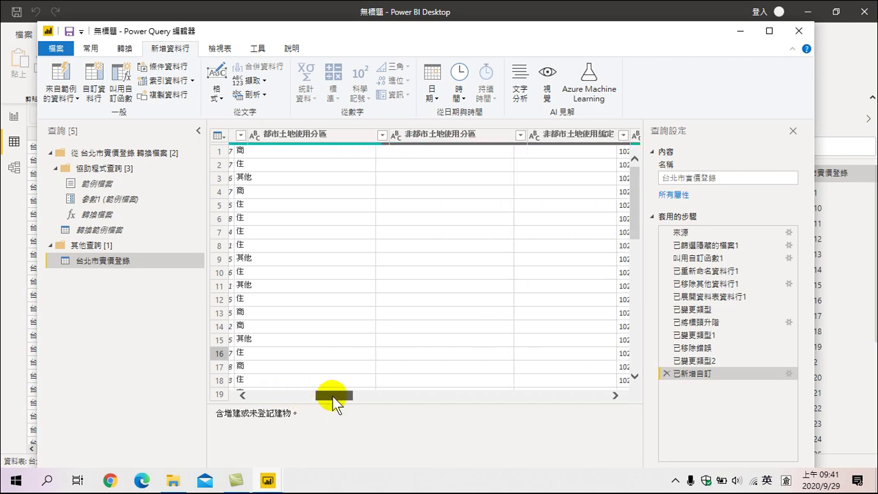
drag(324, 393, 354, 397)
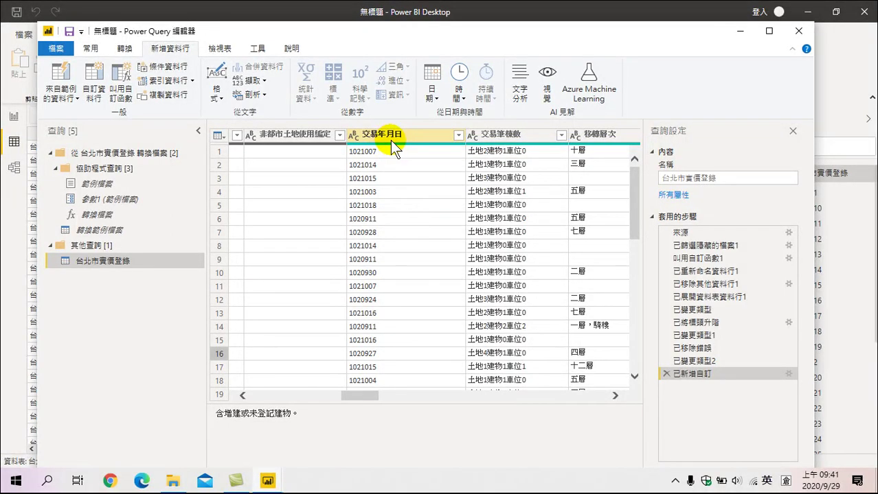
Select the 交易年月日 column and bring up its context menu of column options.
click(394, 134)
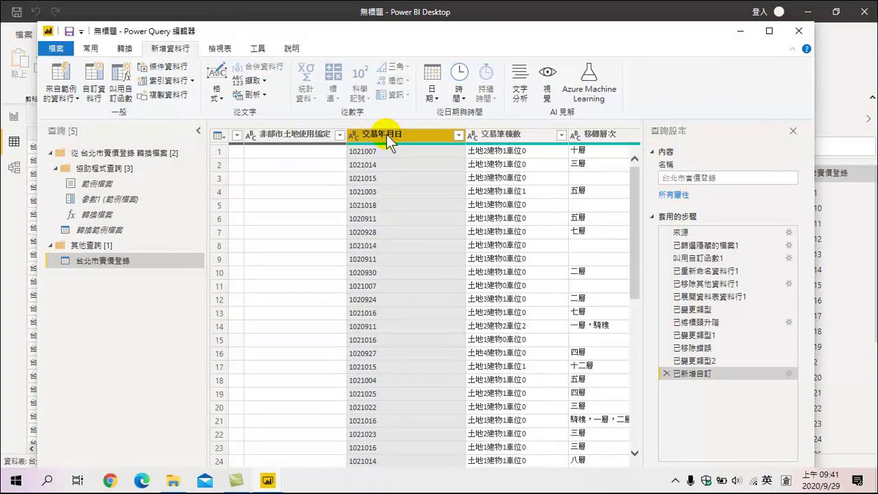
right_click(385, 134)
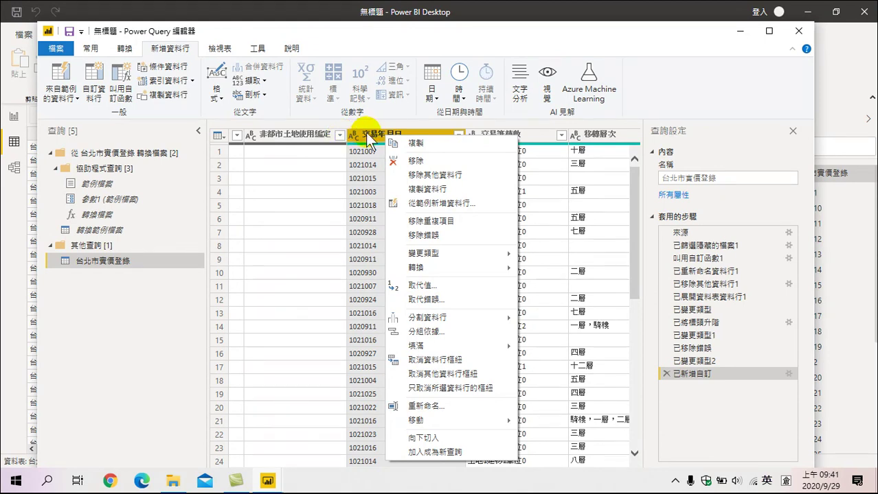
right_click(366, 134)
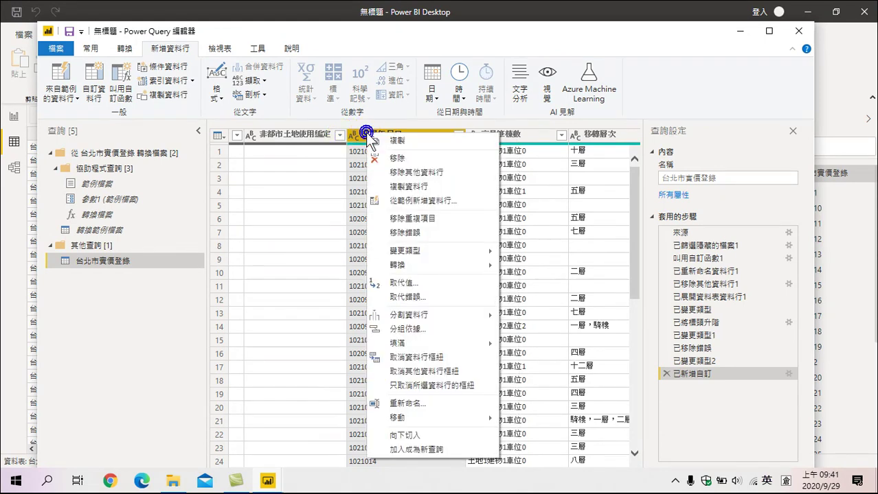
Duplicate the 交易年月日 column so 交易年月日 - 複製, with dates like 1021007, ends the table.
click(417, 192)
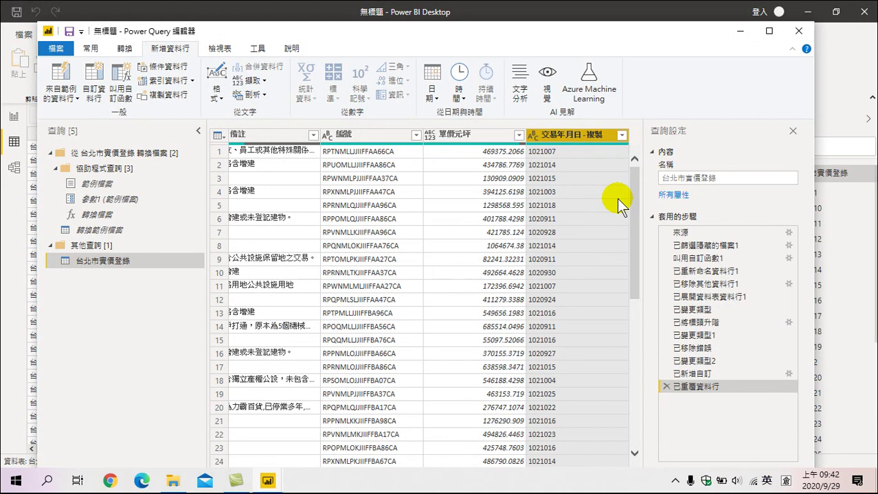
click(364, 142)
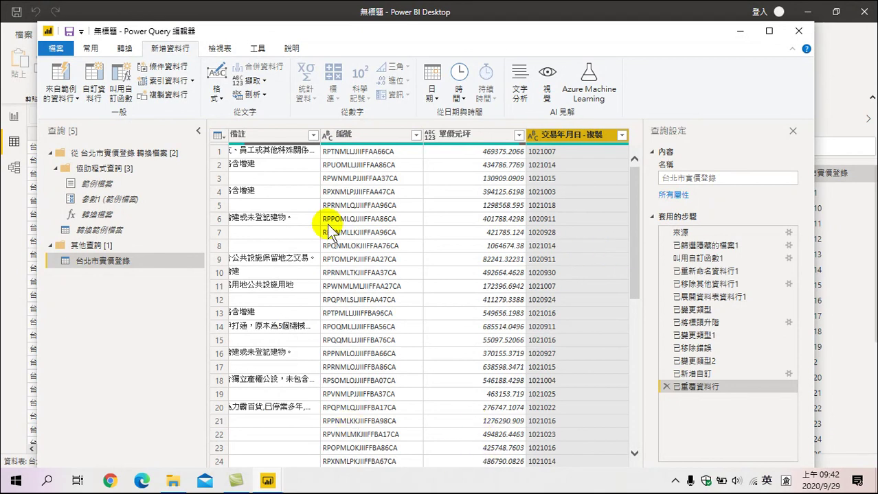
right_click(359, 133)
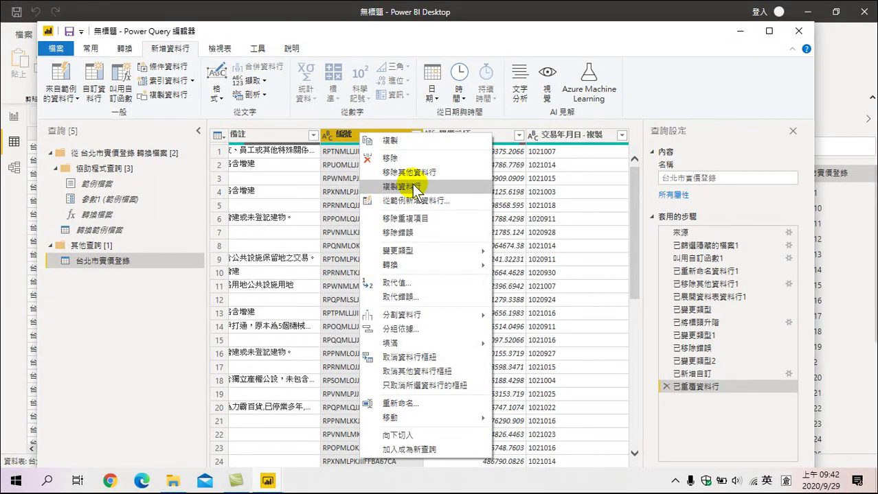
click(594, 134)
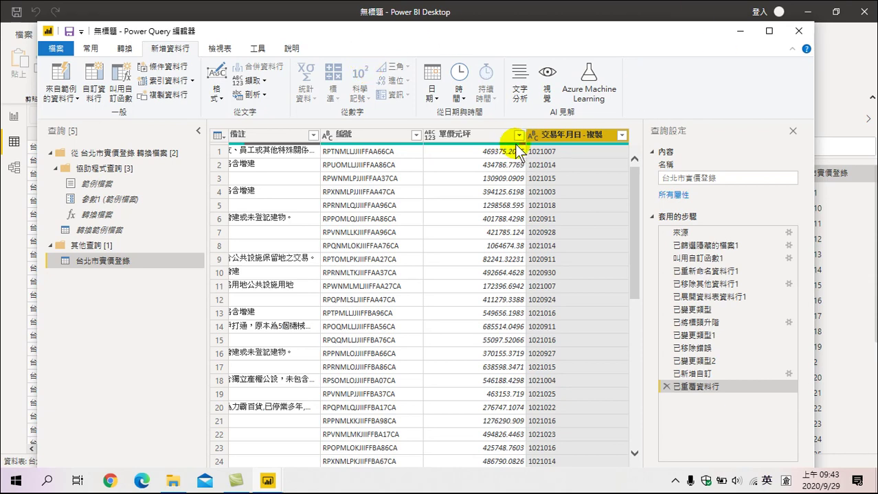
Begin a split-by-position on 交易年月日 - 複製, then cancel it.
right_click(549, 134)
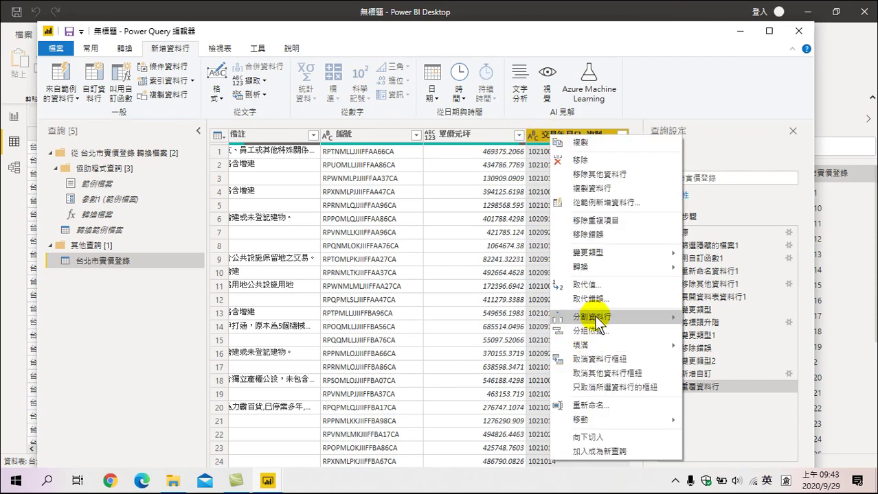
mouse_move(594, 315)
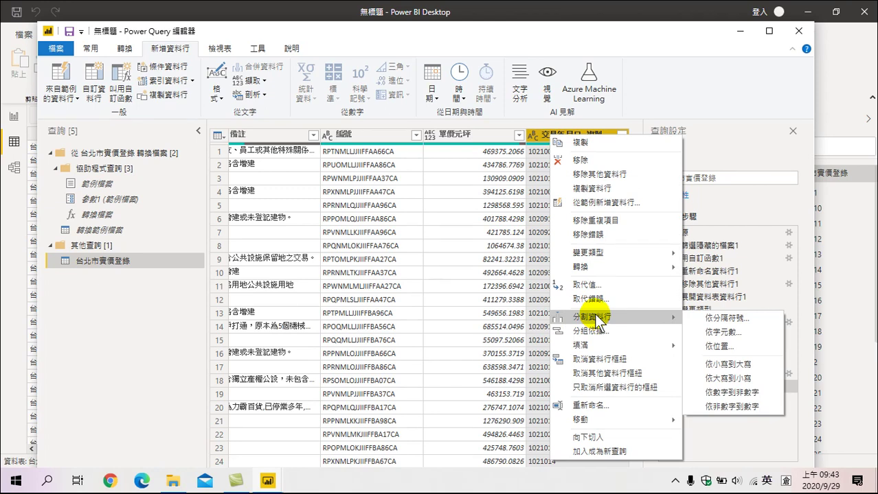
click(720, 346)
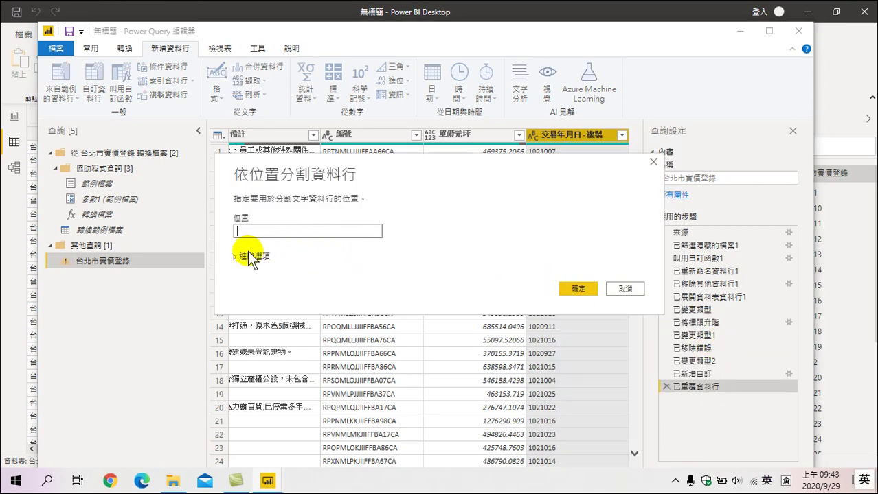
click(632, 290)
Set up a split of 交易年月日 - 複製 by 2 characters, once from the right.
right_click(578, 136)
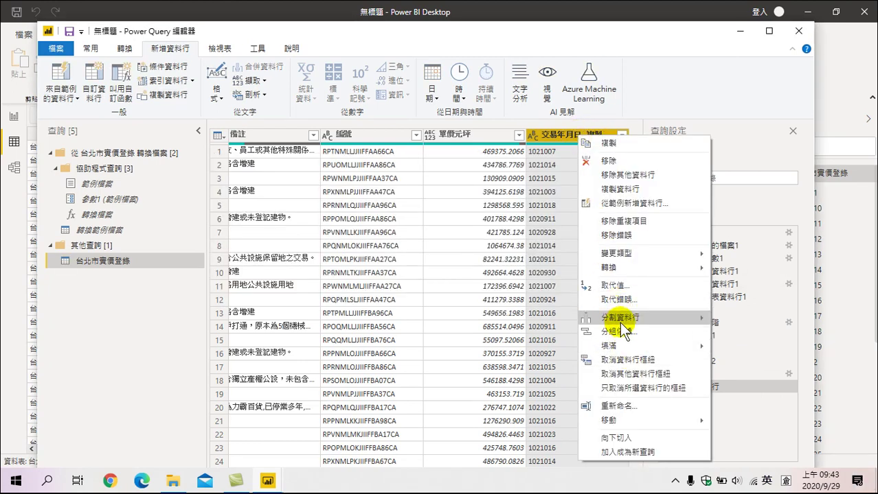
mouse_move(620, 322)
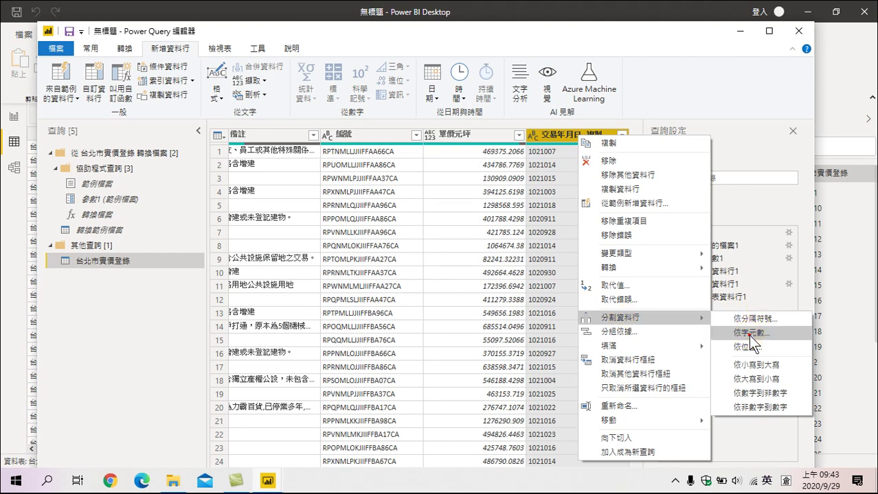
click(749, 336)
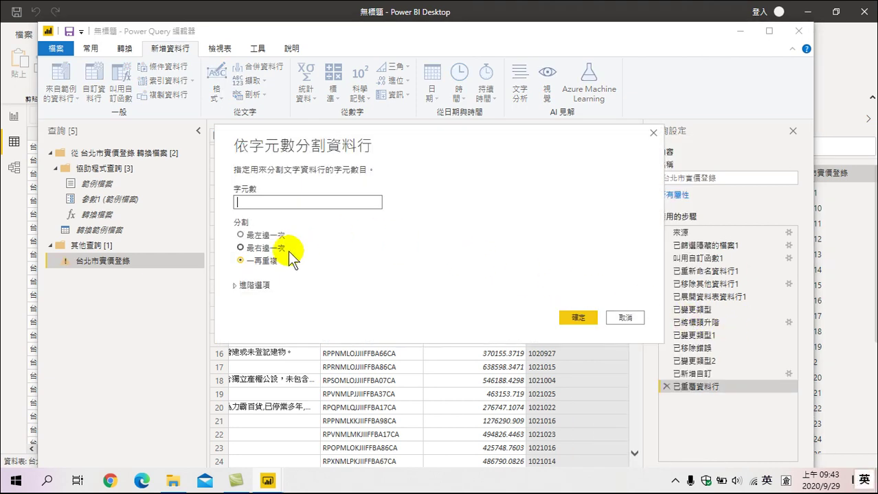
click(254, 247)
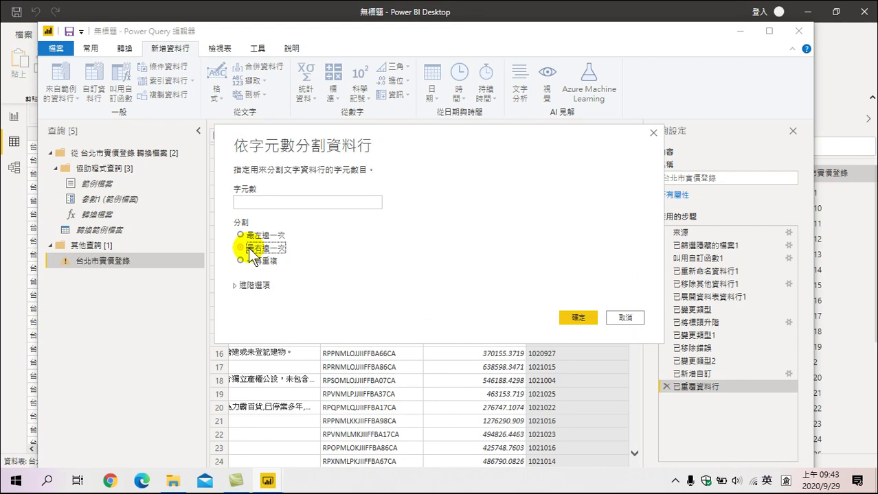
click(241, 201)
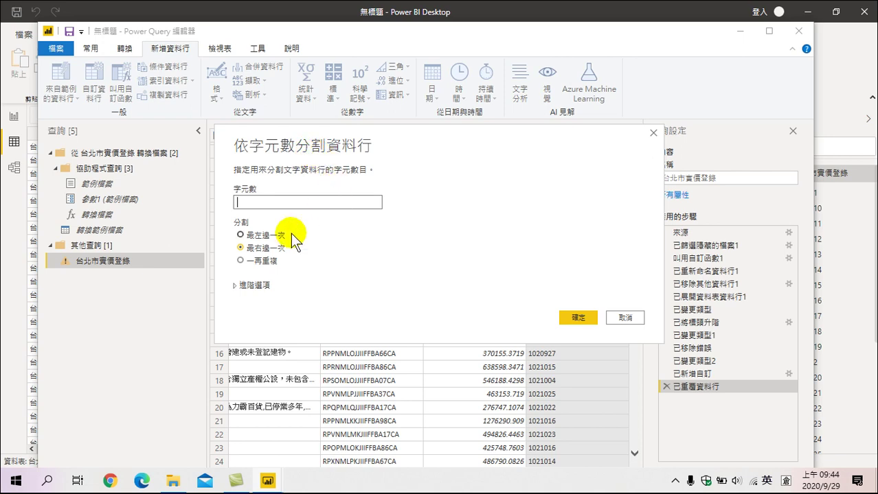
text(2)
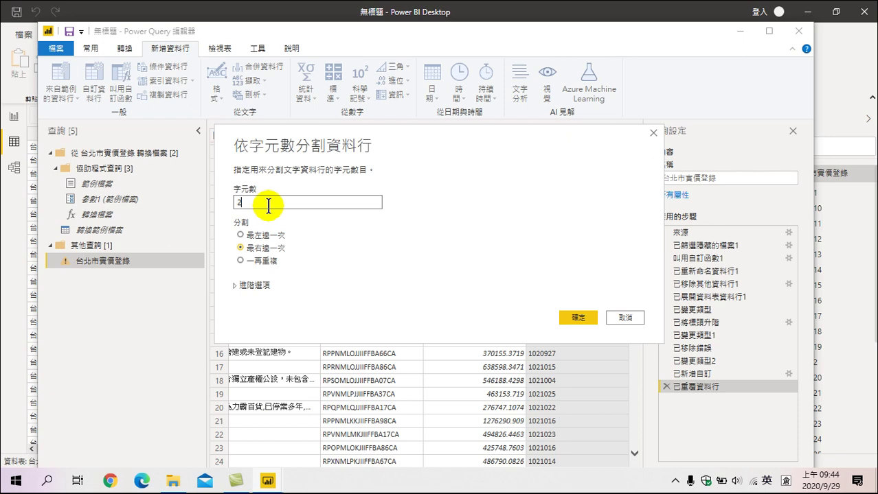
click(574, 319)
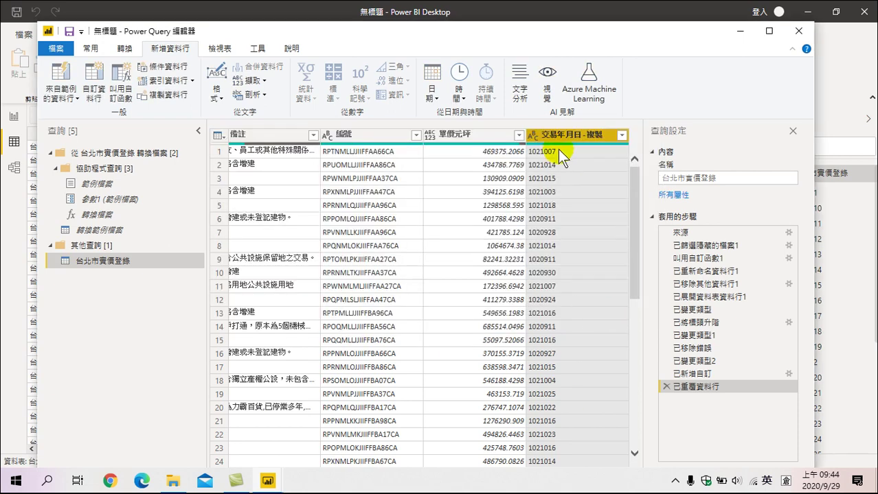
Split 交易年月日 - 複製 once by 2 characters from the right, leaving values like 10210.
right_click(551, 136)
mouse_move(589, 323)
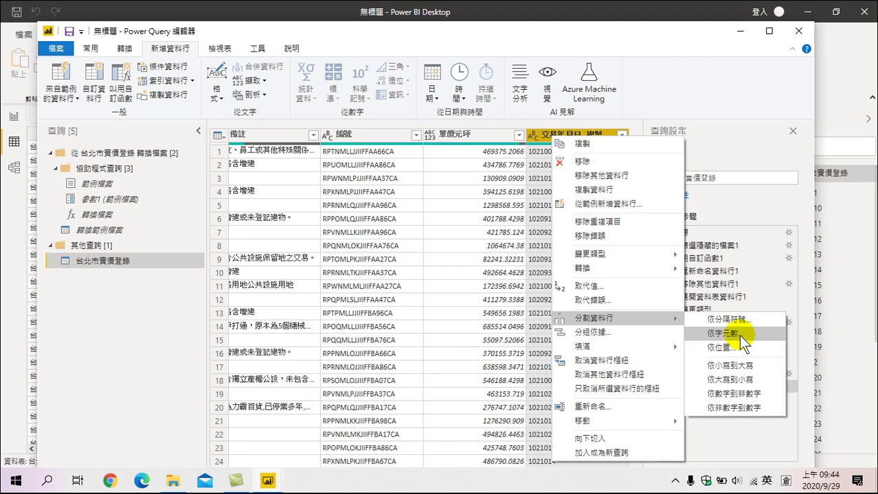
click(744, 334)
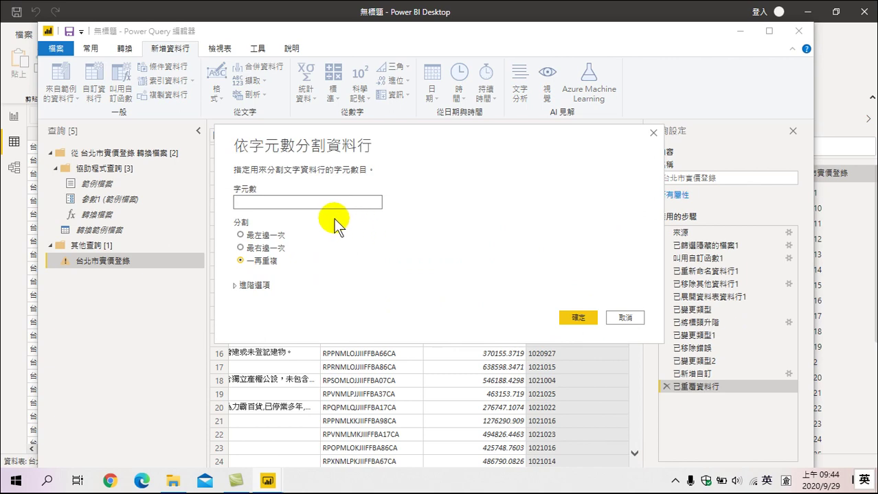
click(247, 247)
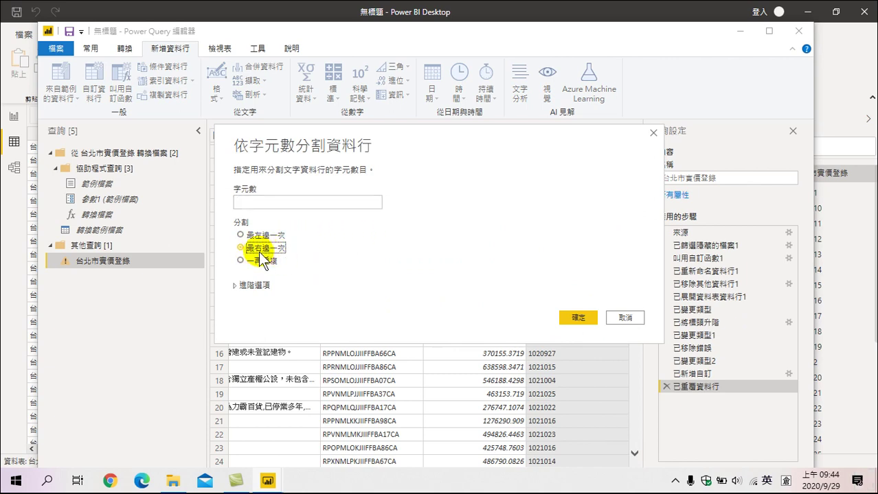
click(255, 202)
text(2)
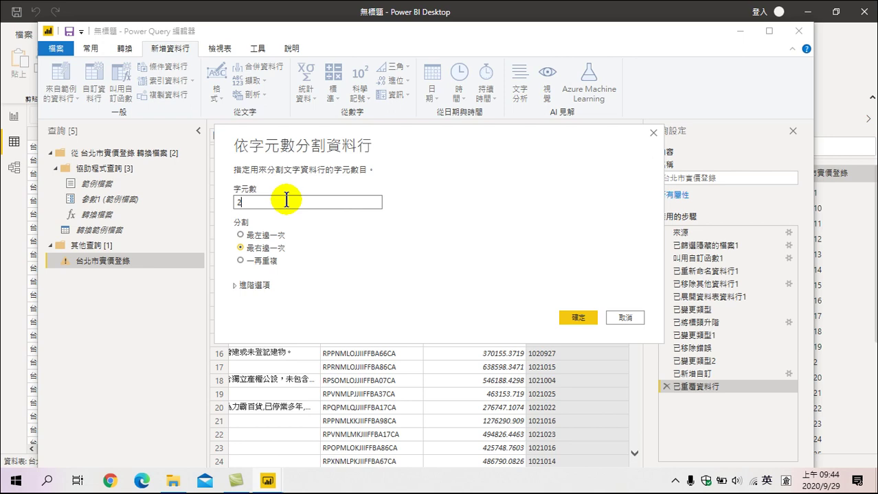
click(580, 317)
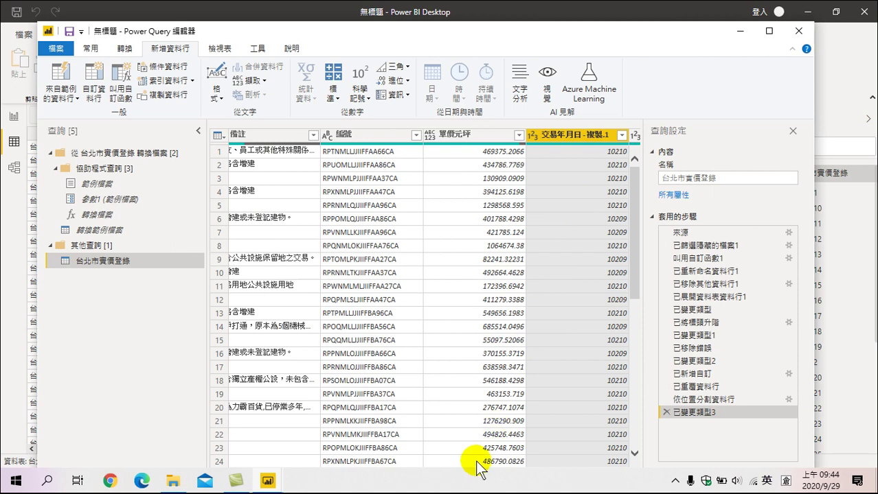
Check split values such as 10210 in row 18 and bring up the 交易年月日 - 複製.1 column options.
click(567, 385)
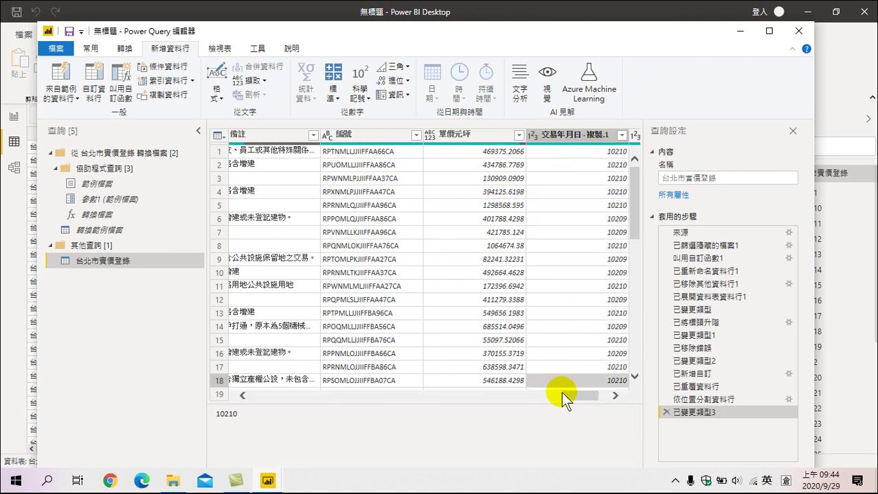
drag(567, 393, 595, 397)
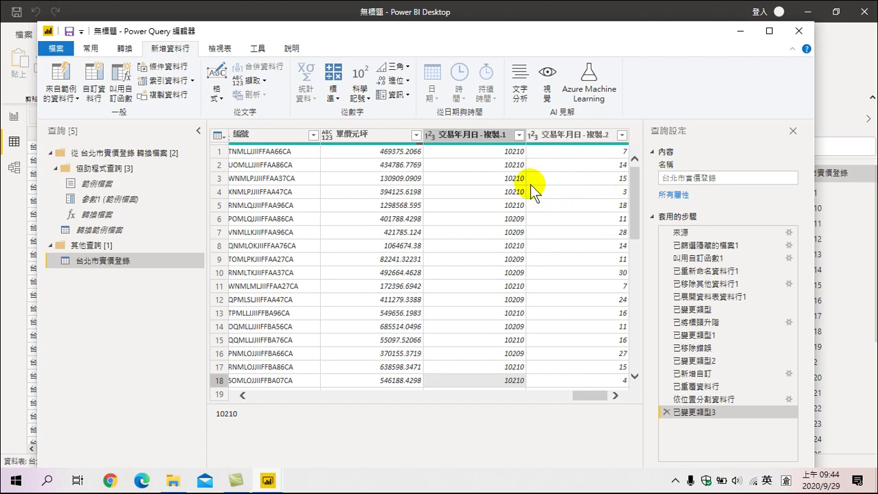
right_click(467, 133)
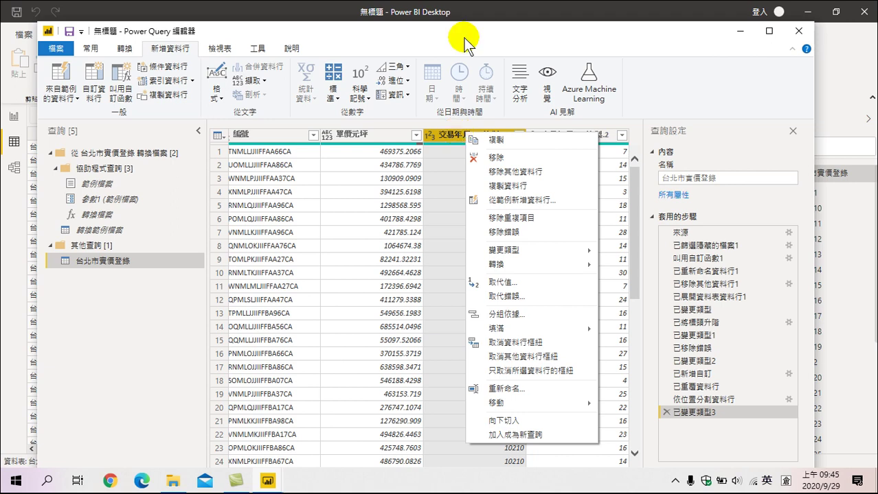
Rename the day column 交易年月日 - 複製.2 to 日.
click(444, 132)
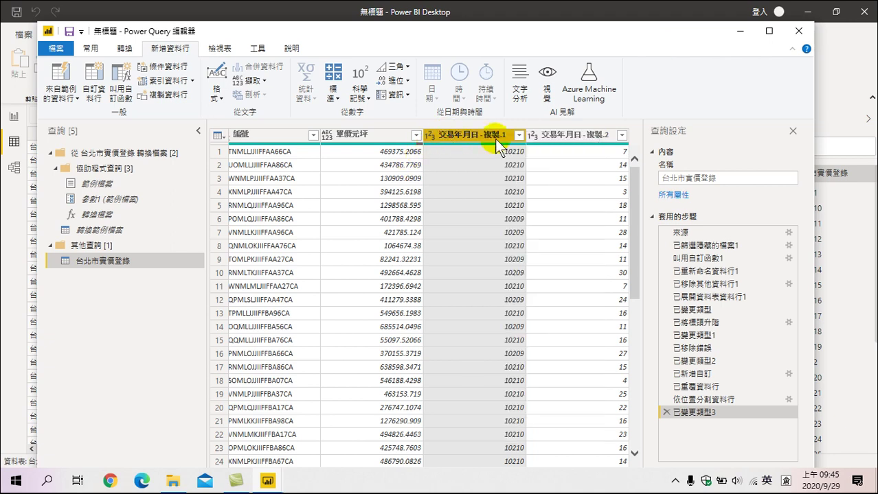
right_click(577, 137)
click(549, 157)
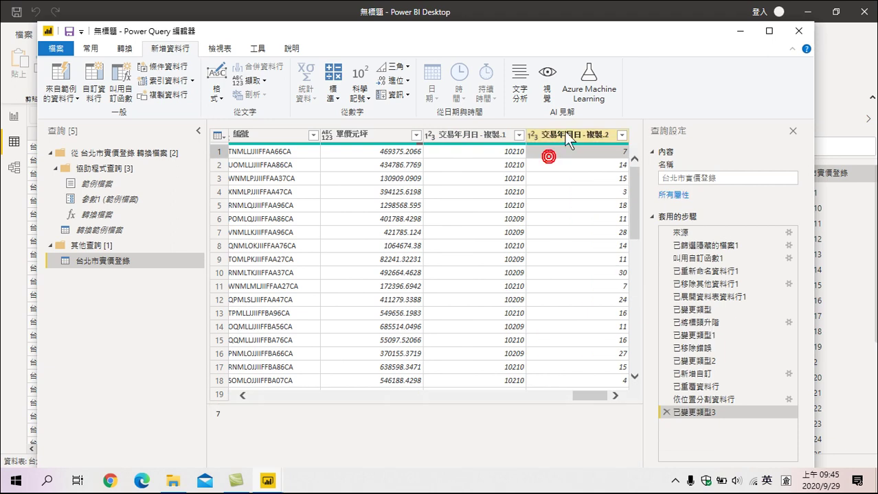
right_click(564, 133)
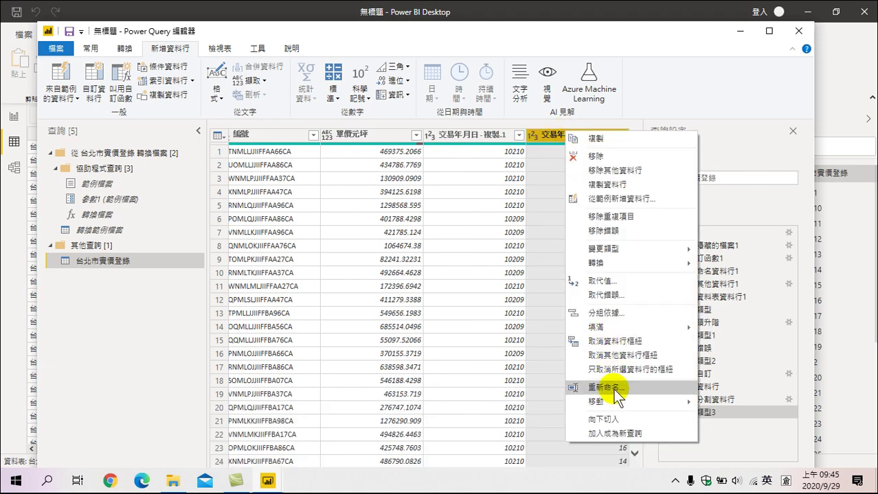
click(614, 394)
key(BackSpace)
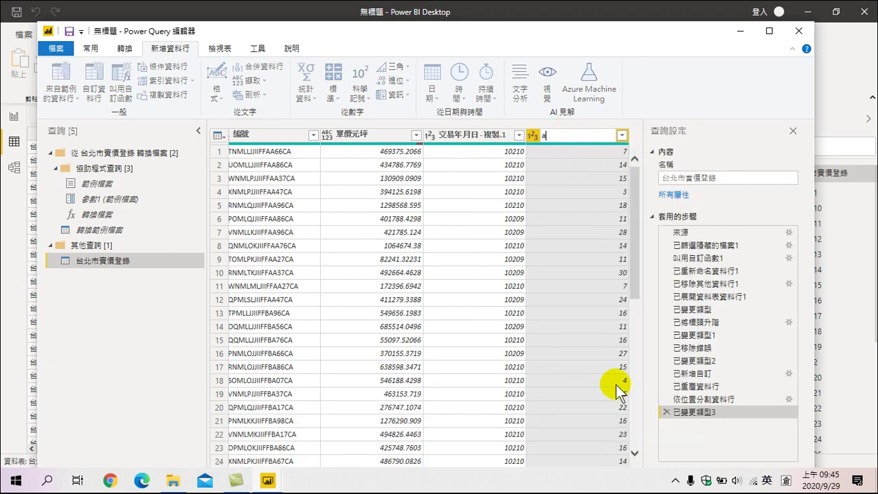
key(shift)
text(日)
key(Return)
key(Return)
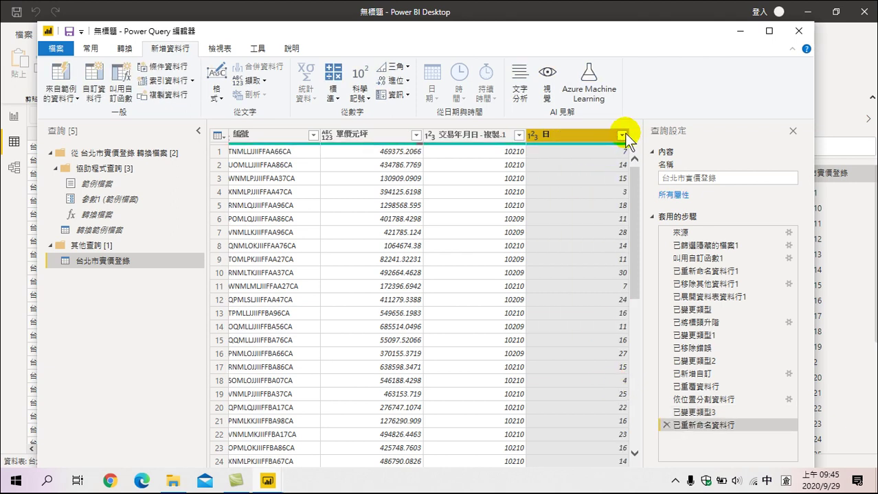
click(462, 134)
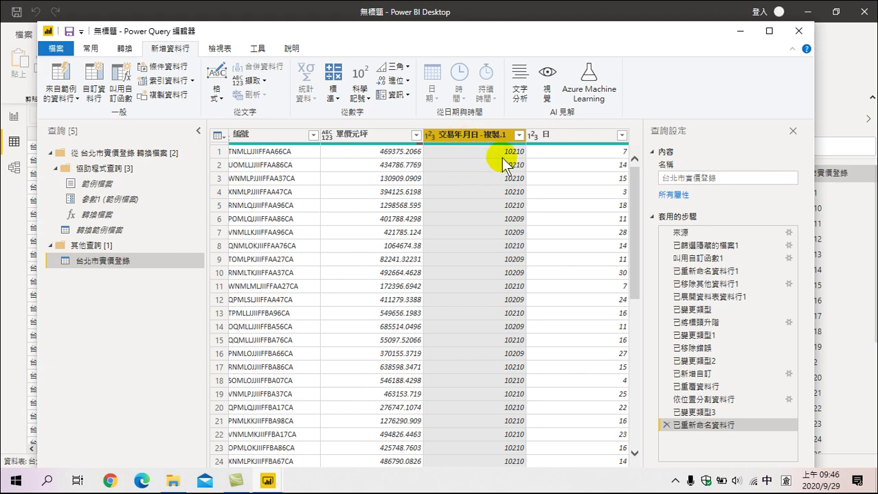
From the Home ribbon, split 交易年月日 - 複製.1 by 2 characters once from the right into year and month.
right_click(466, 133)
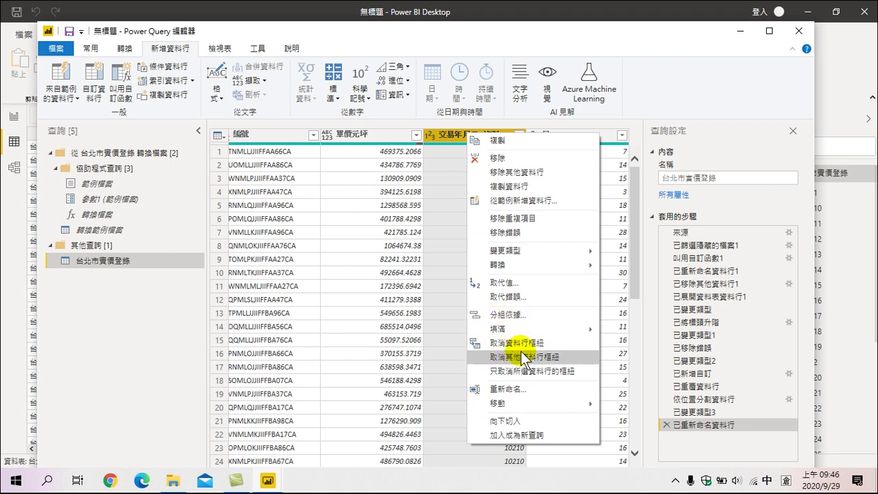
mouse_move(537, 336)
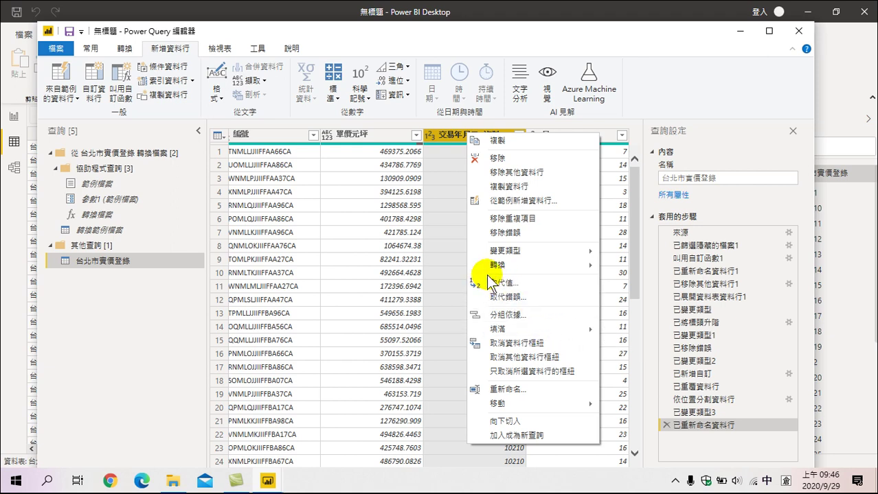
click(94, 47)
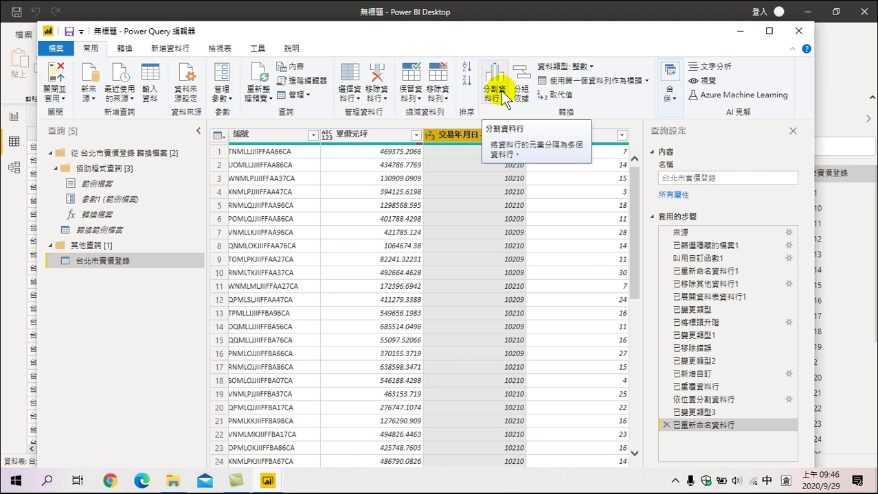
click(502, 101)
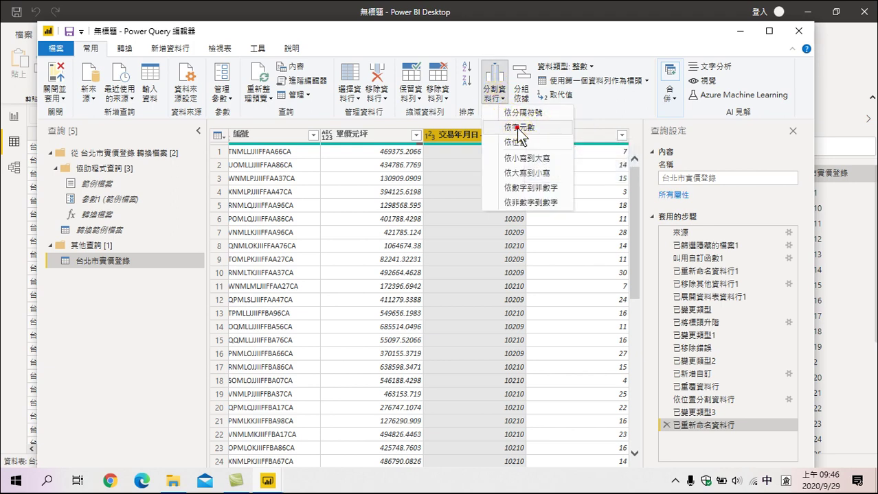
click(520, 131)
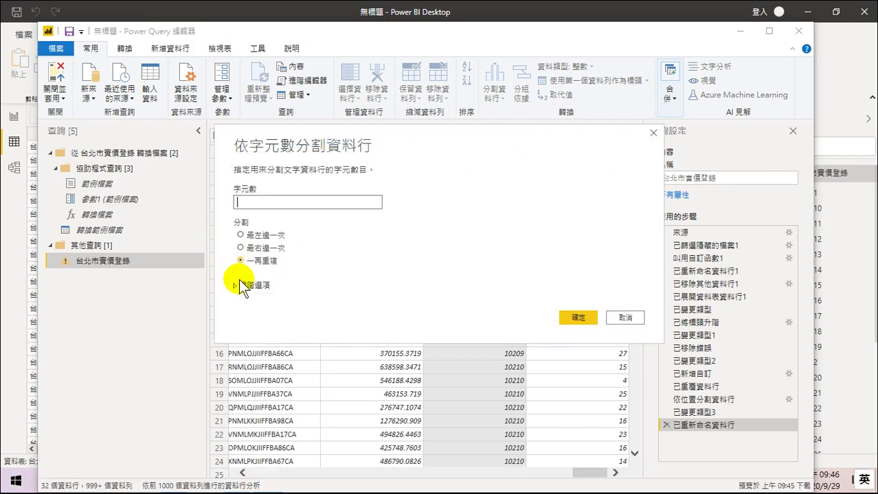
click(239, 248)
click(252, 201)
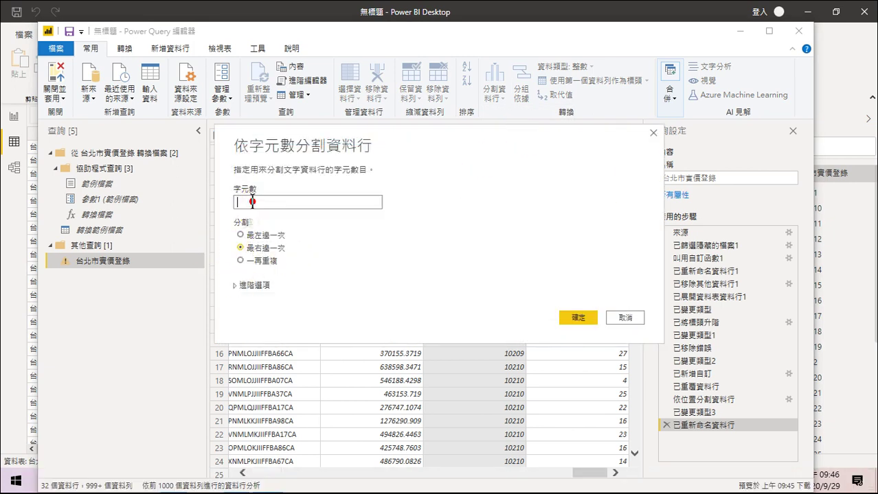
text(2)
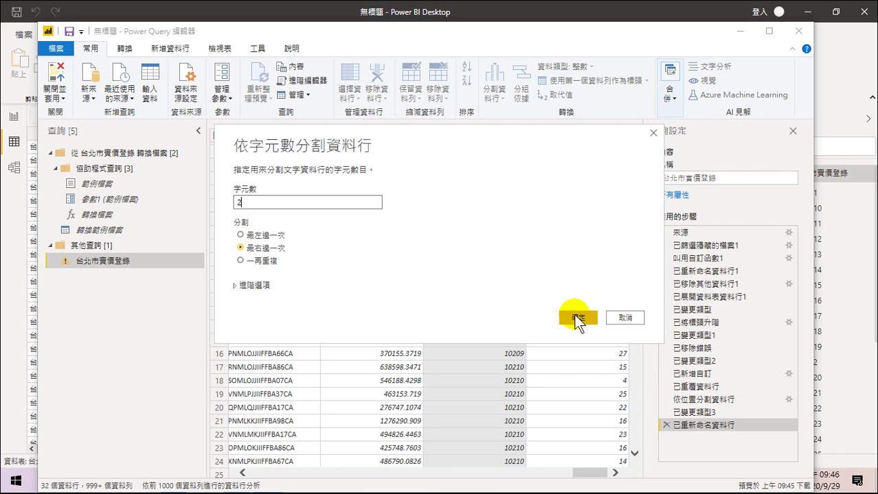
click(573, 316)
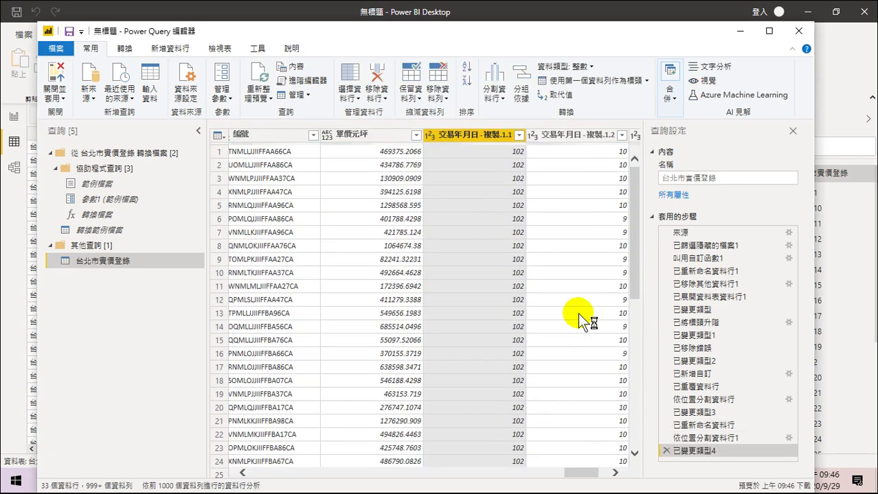
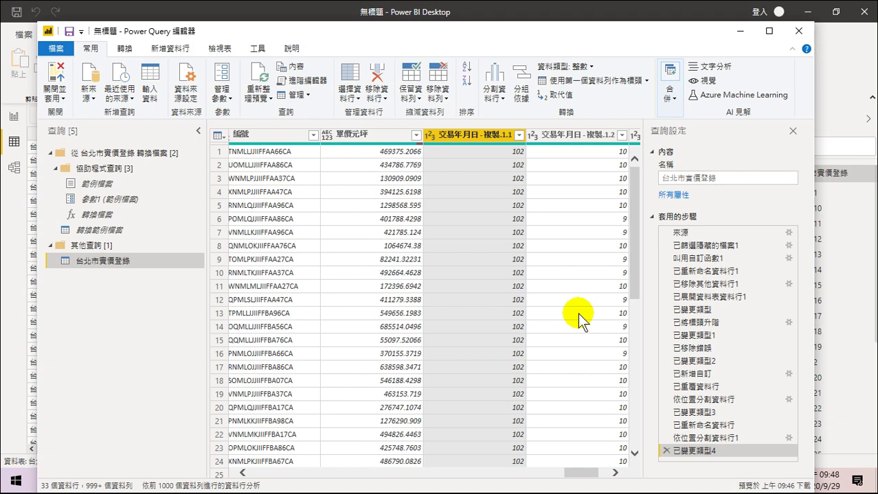
Rename the 交易年月日 - 複製.1.2 column to 月.
click(569, 133)
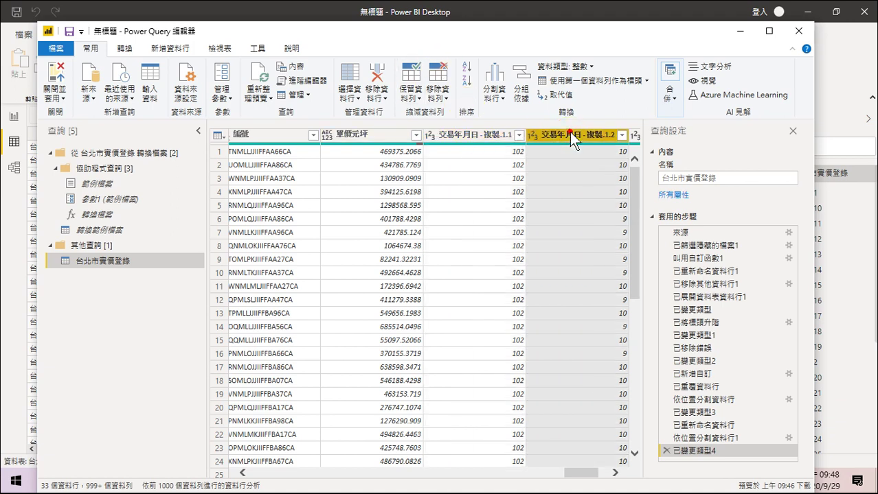
right_click(581, 139)
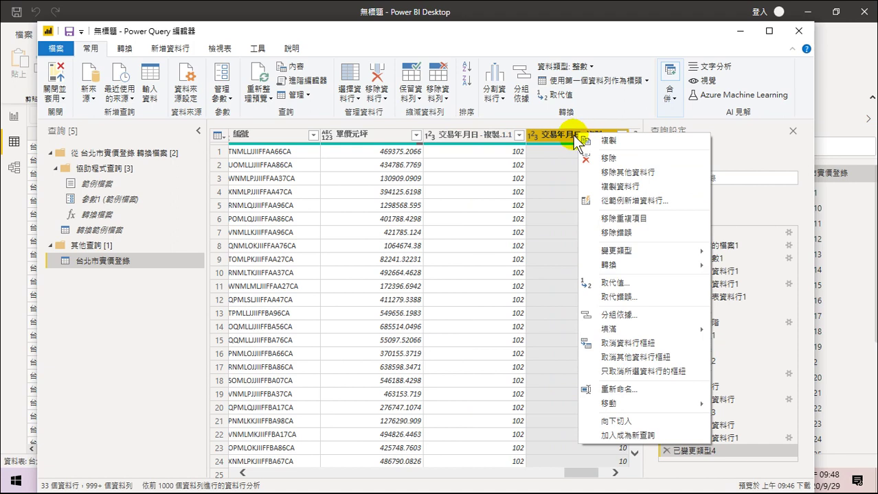
click(623, 390)
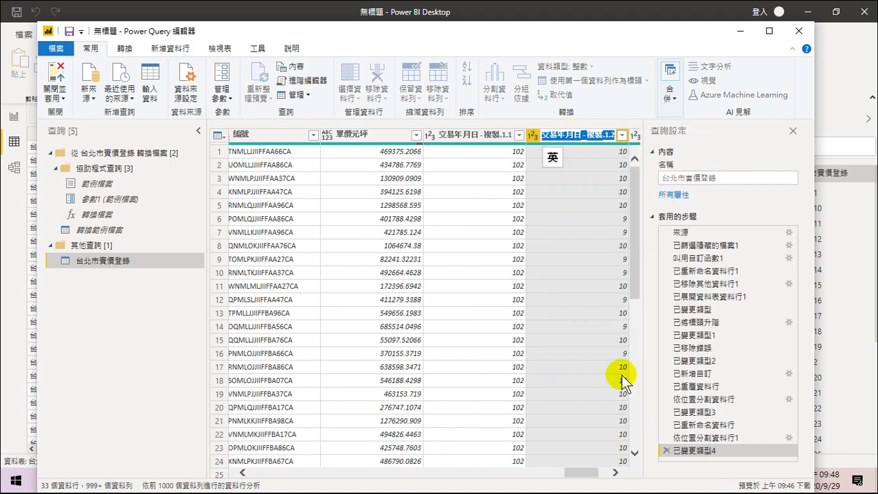
text(月)
key(Return)
key(Return)
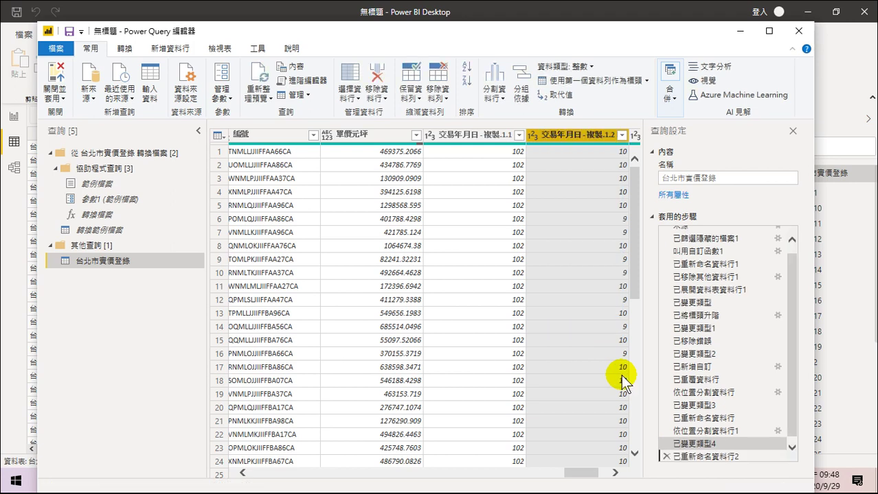
Rename the 交易年月日 - 複製.1.1 column to 民國年.
right_click(470, 134)
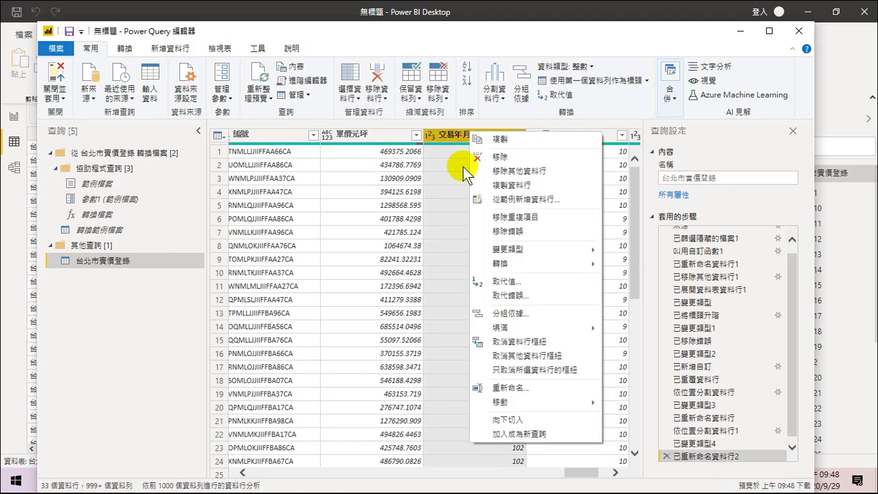
mouse_move(504, 335)
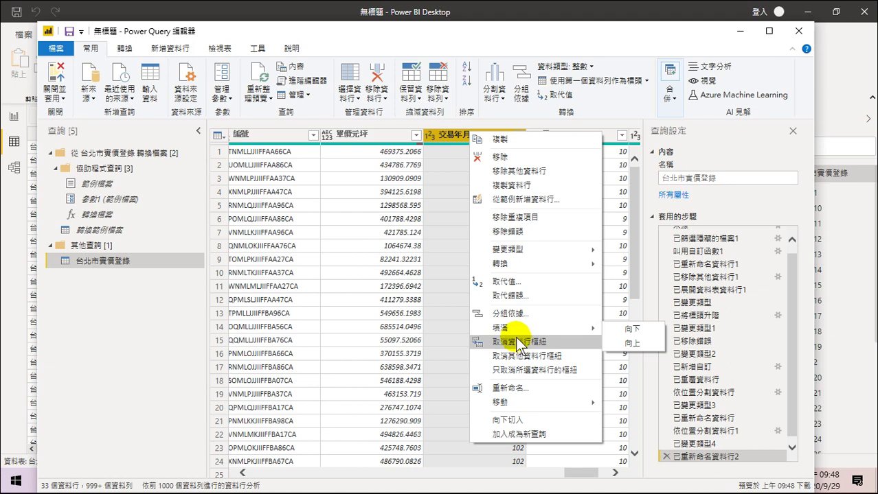
click(508, 389)
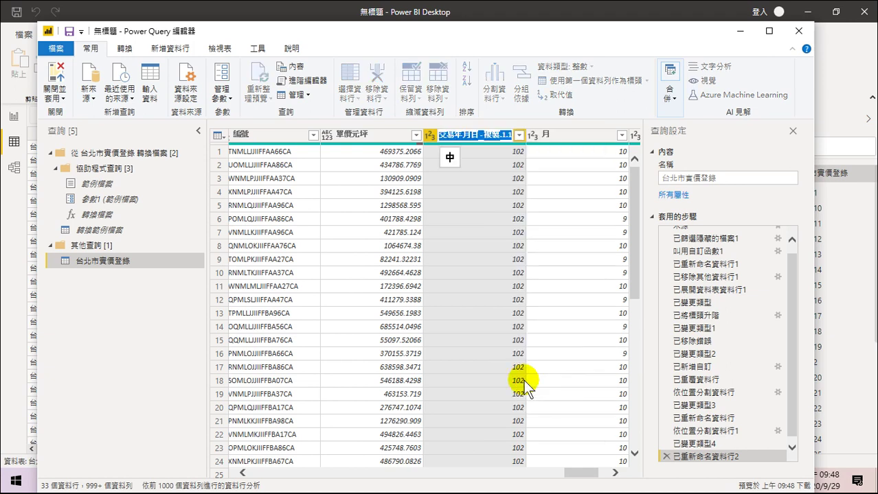
key(BackSpace)
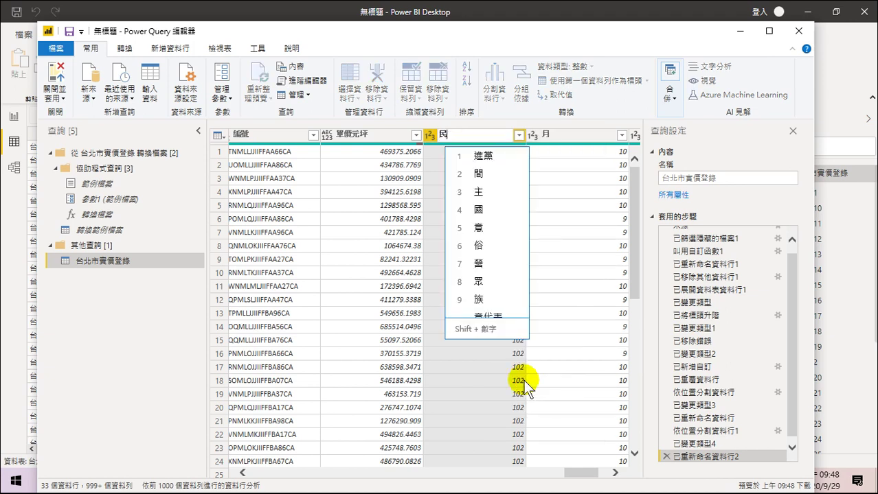
text(民田戈口一)
key(space)
key(Escape)
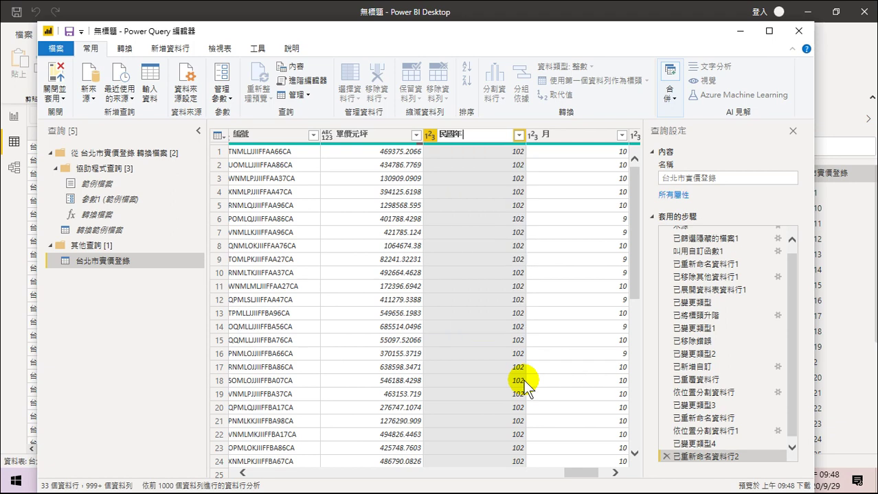
key(Escape)
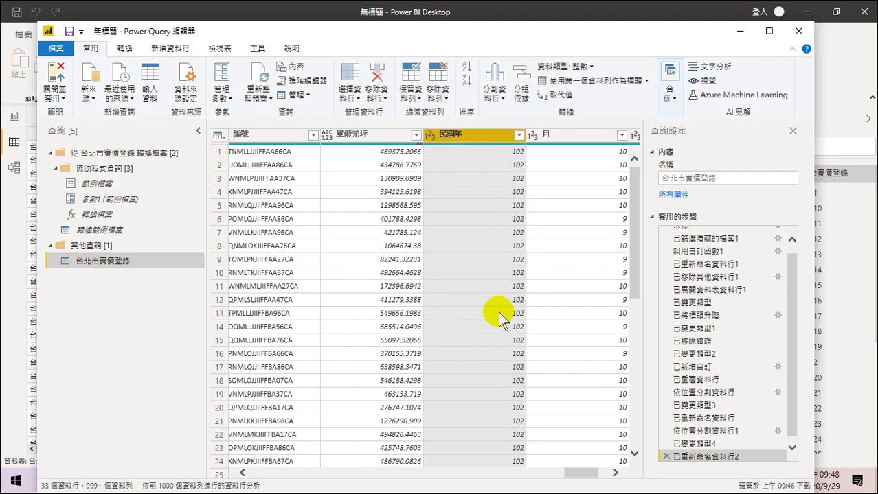
drag(578, 471, 588, 471)
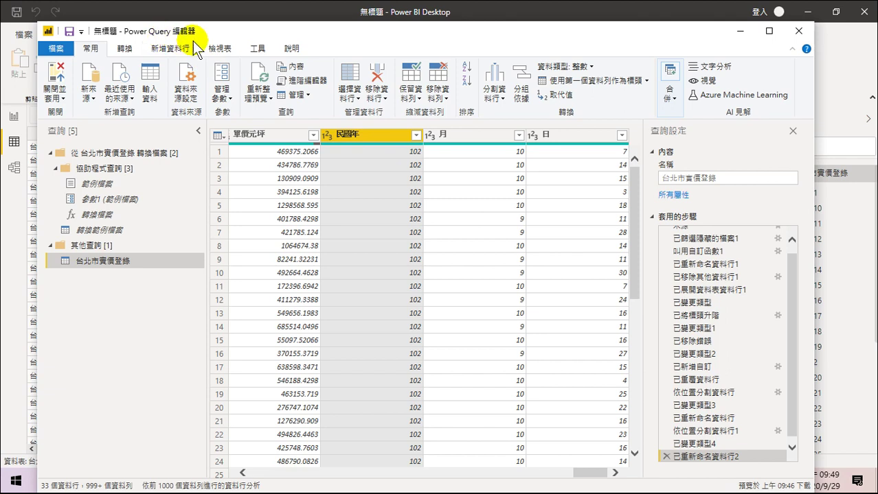
click(180, 53)
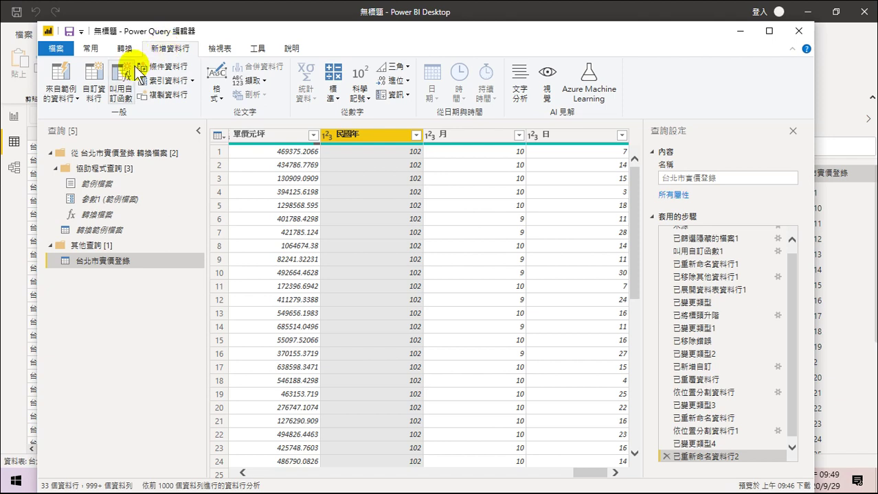
Start a custom column and name it 西元年.
click(95, 81)
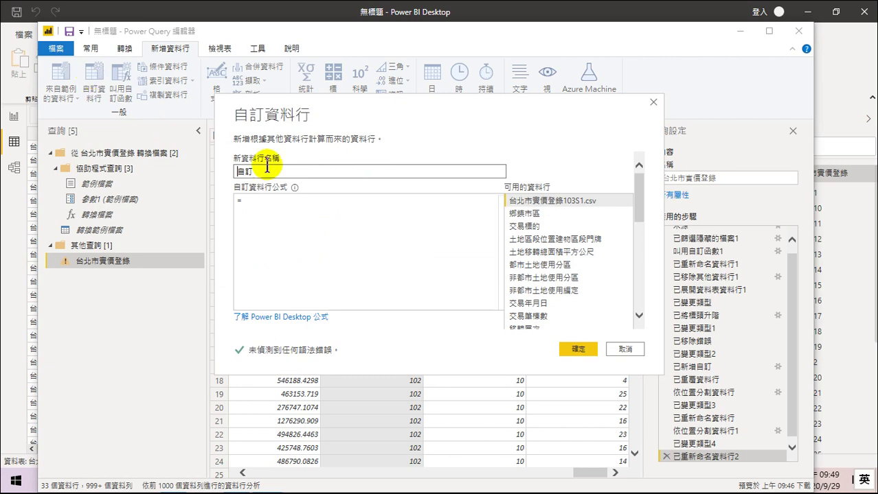
click(274, 171)
key(ctrl+a)
key(shift)
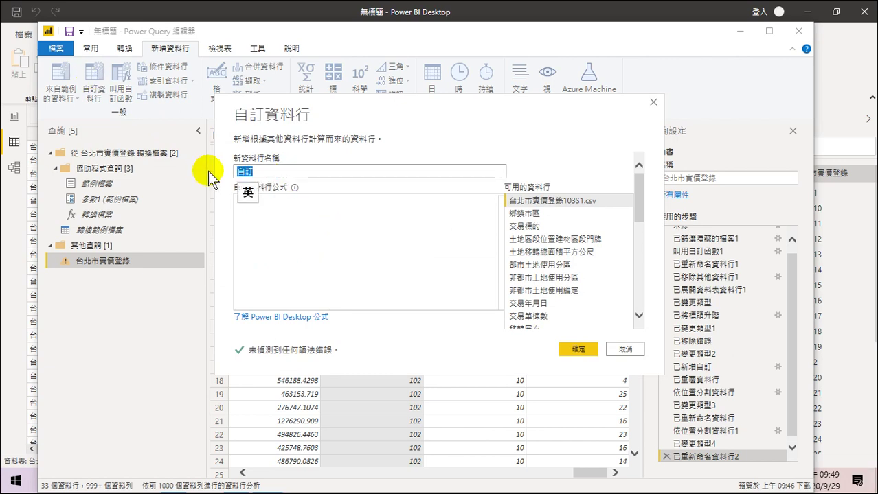
text(mc)
key(BackSpace)
key(BackSpace)
key(shift)
text(mcb)
text(西元年)
key(shift)
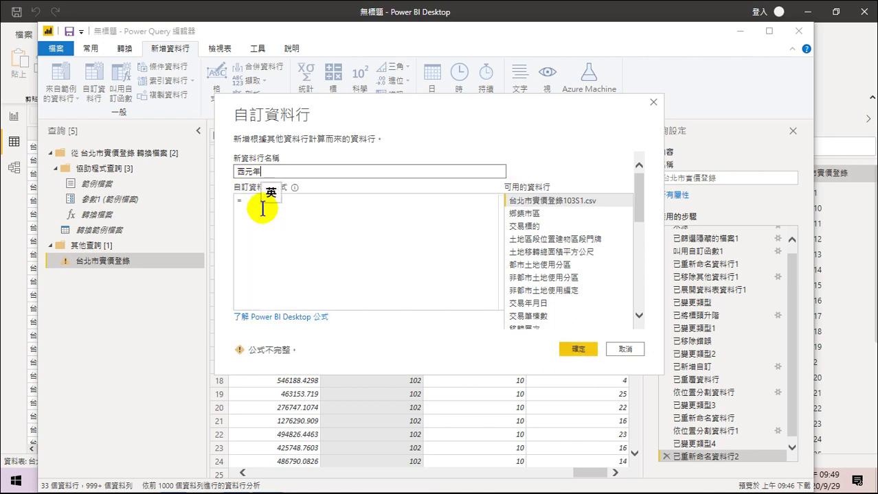
Decline discarding the Custom Column dialog and return to its empty formula box.
click(351, 221)
mouse_move(636, 191)
mouse_down()
mouse_move(638, 319)
mouse_move(637, 173)
mouse_up()
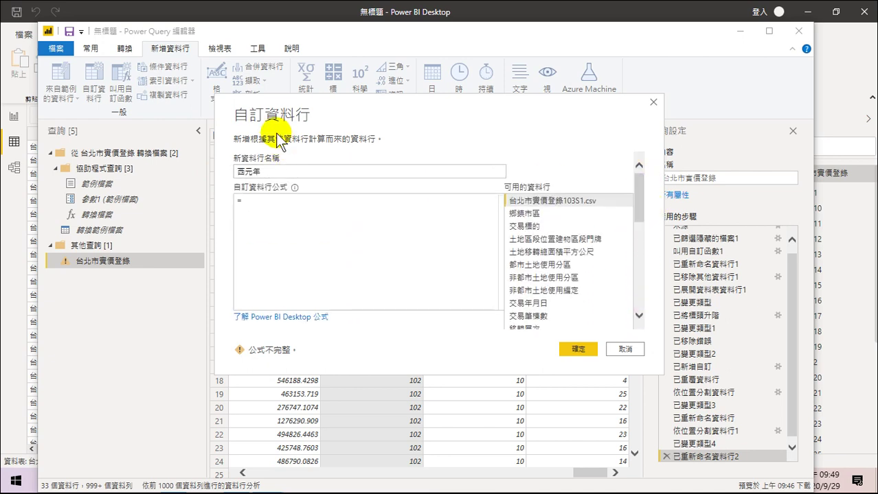
click(626, 350)
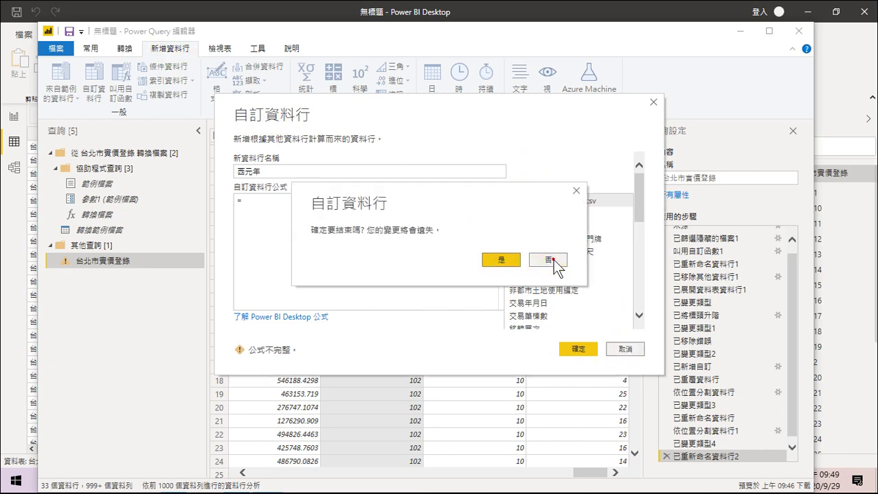
click(549, 260)
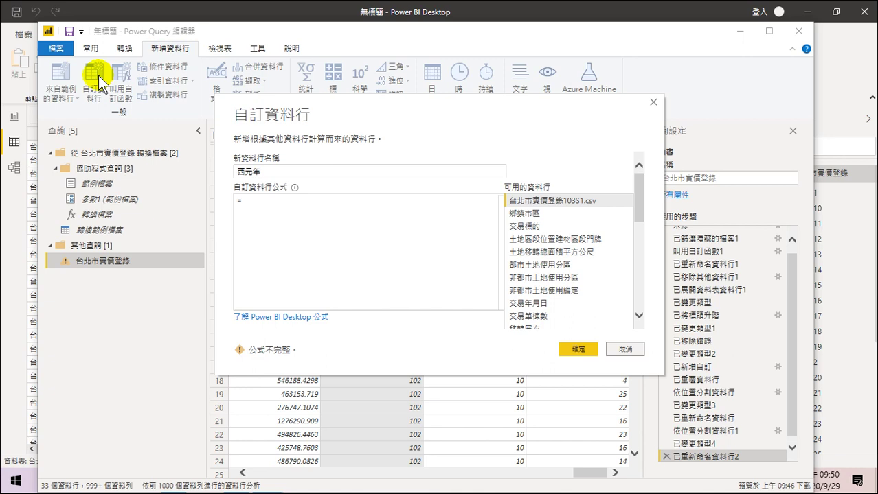
double_click(290, 172)
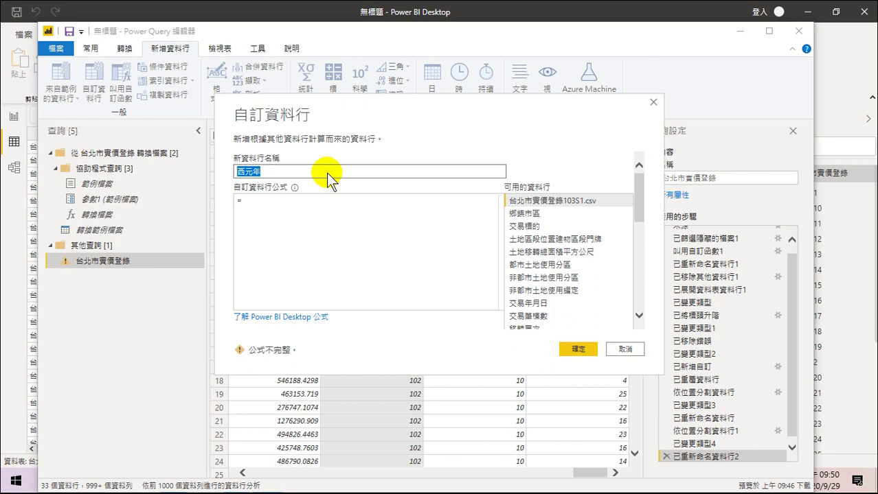
click(292, 207)
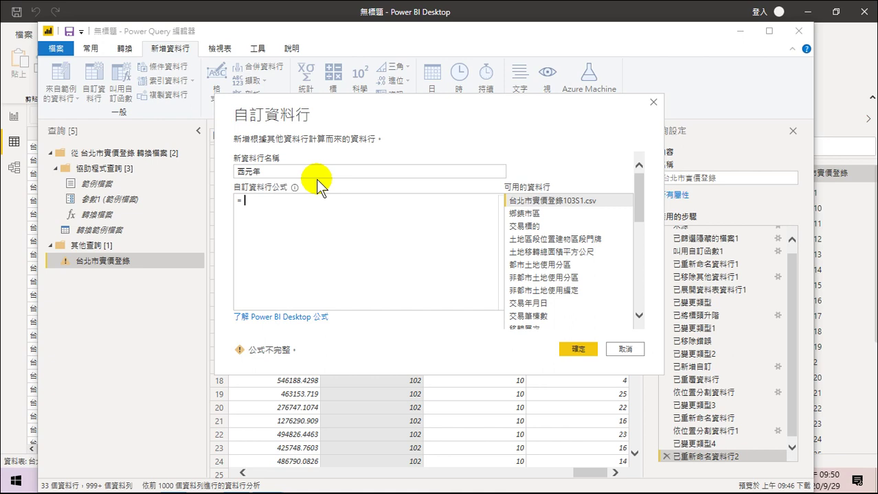
Enter the 西元年 formula as [民國年] + 1911 and accept it.
click(255, 203)
drag(641, 182, 640, 272)
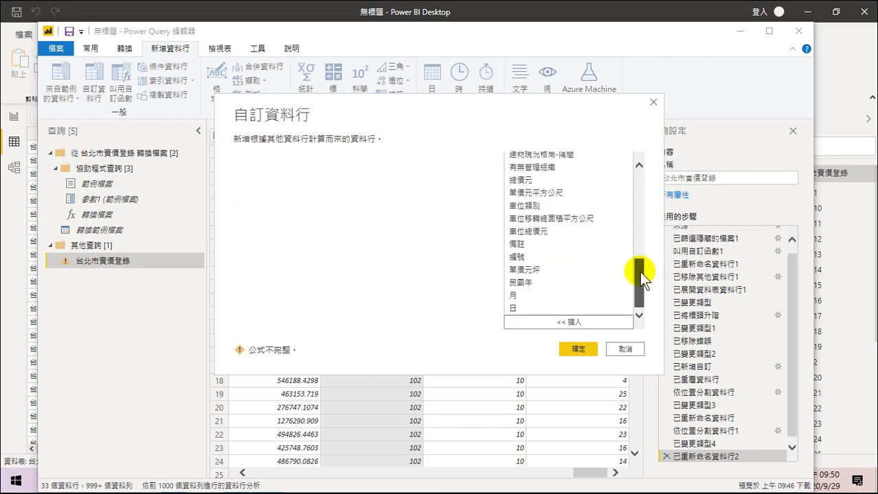
double_click(526, 283)
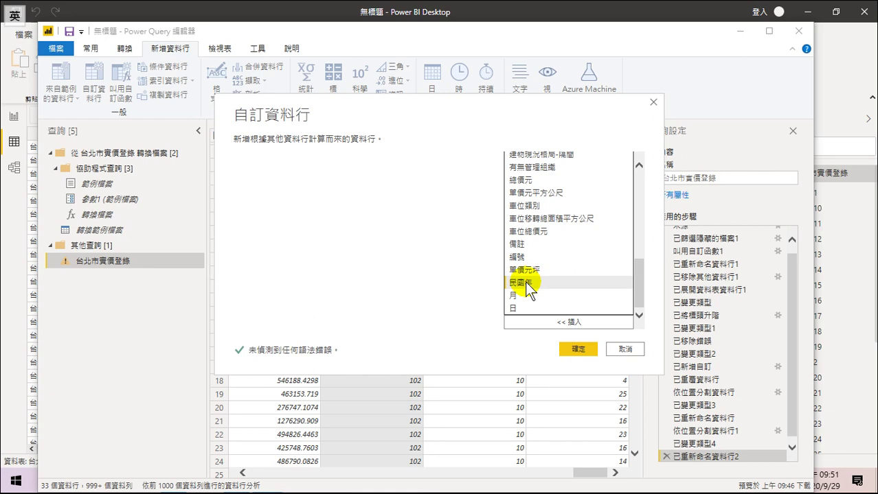
drag(640, 282, 643, 185)
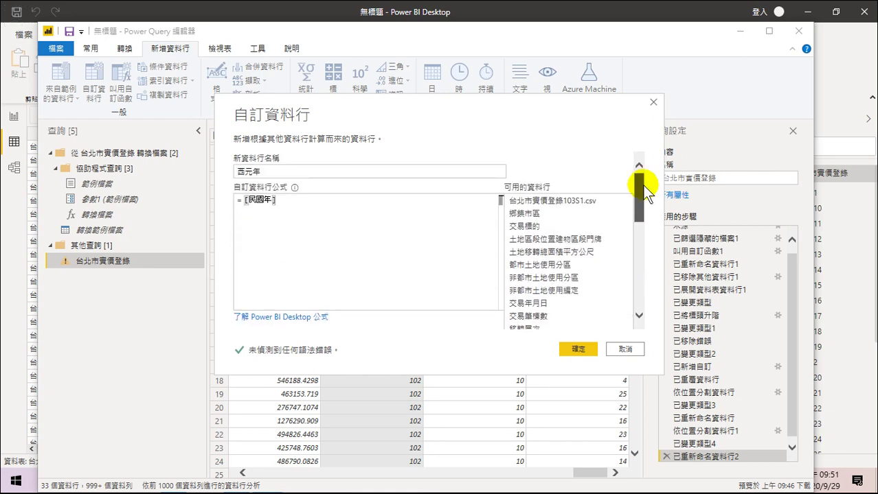
click(337, 207)
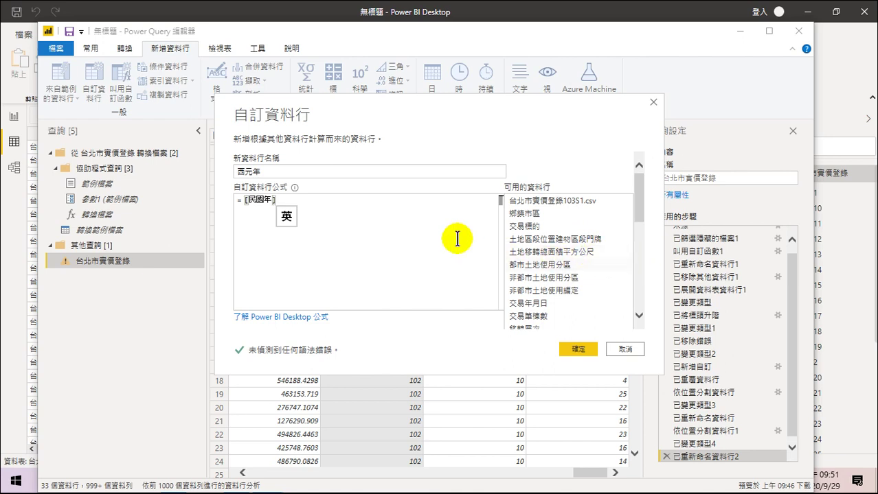
click(328, 207)
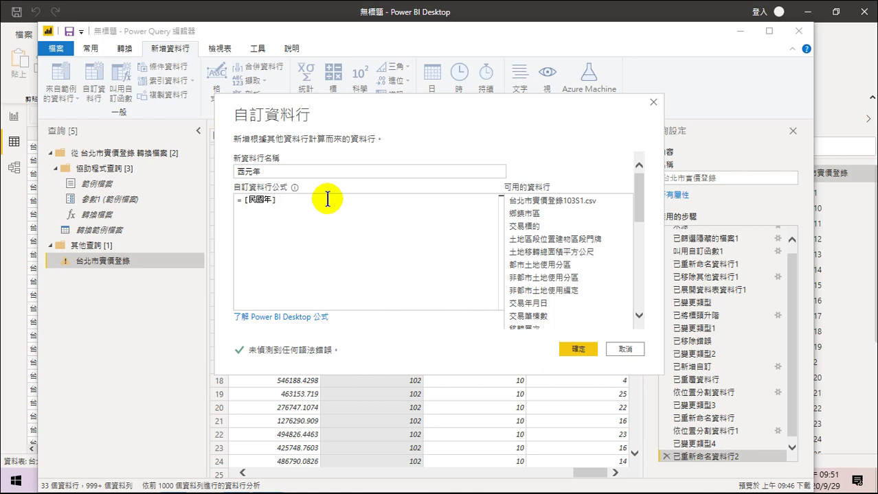
text( + )
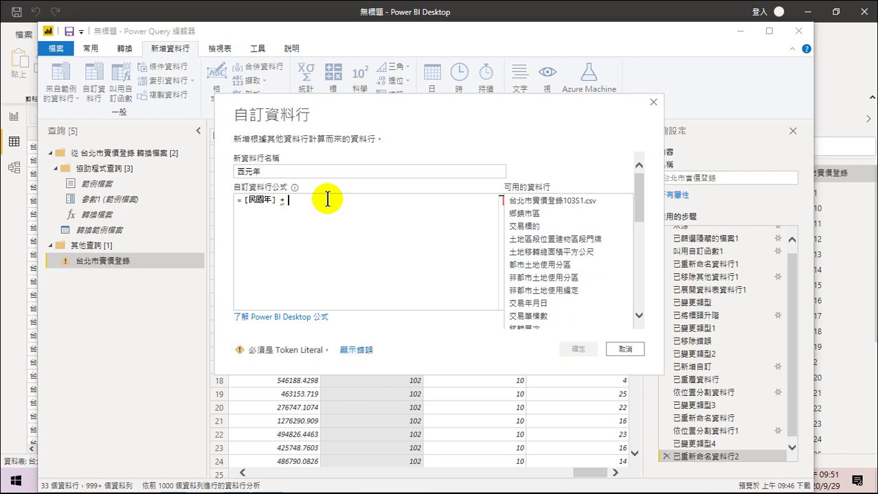
text(1911)
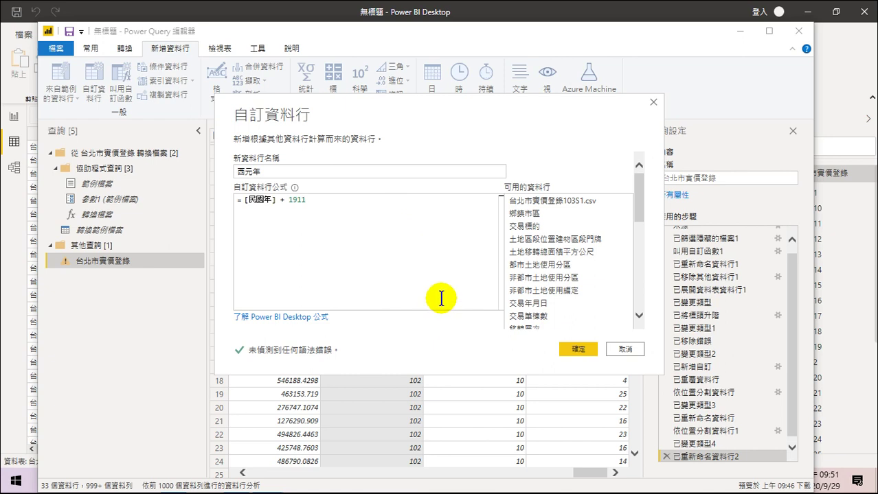
click(570, 351)
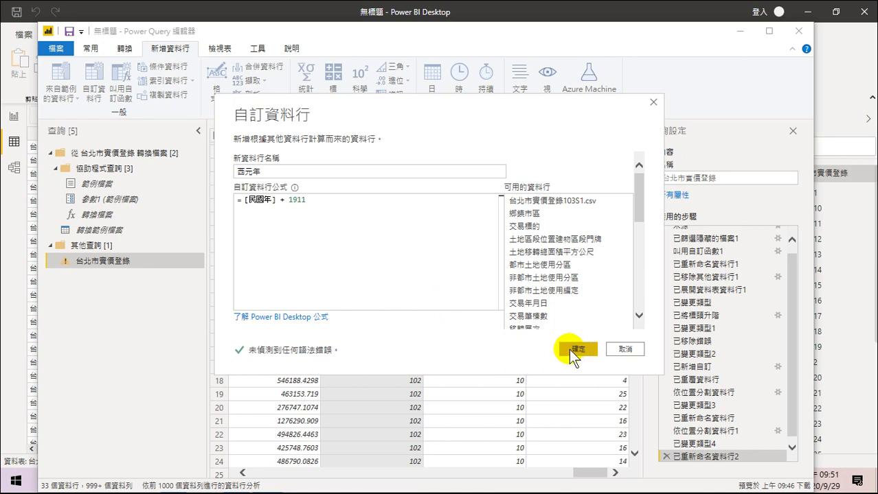
Add the 西元年 column, move it beside 民國年, and select 西元年 through 日.
click(574, 350)
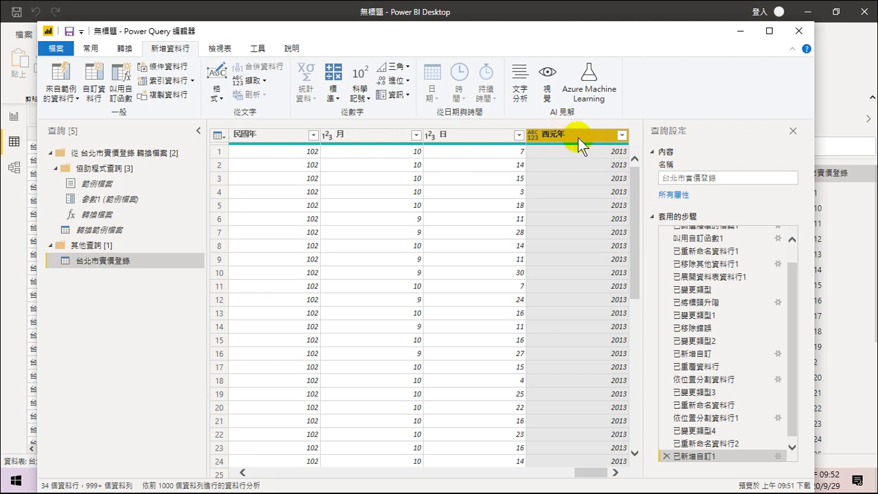
drag(581, 133, 317, 140)
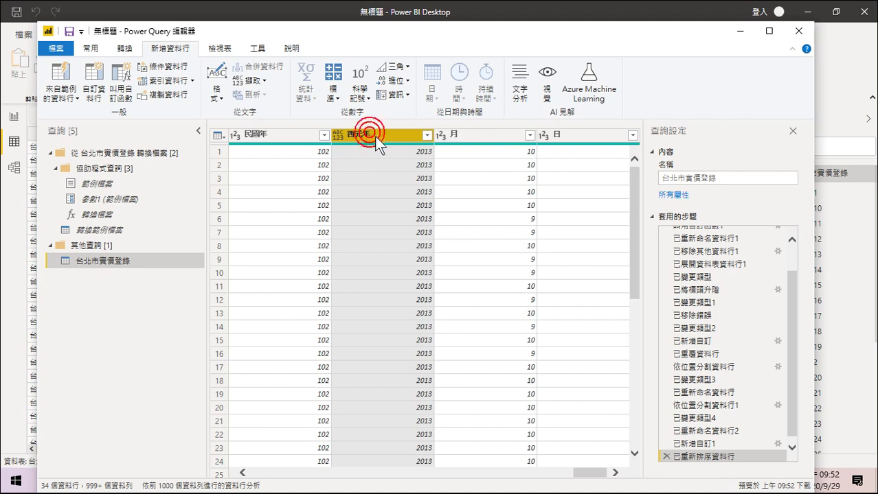
shift+click(577, 133)
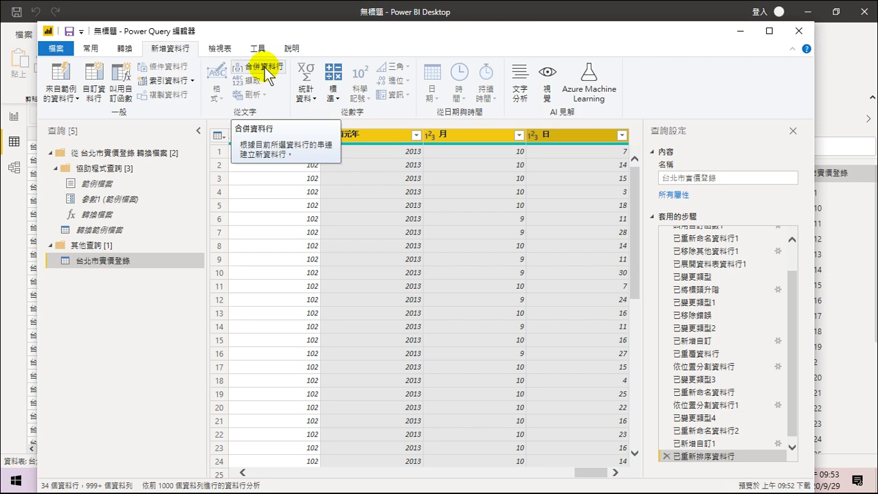
Merge 西元年, 月 and 日 with a custom '/' separator into a new 已合併 column, then select it.
click(264, 67)
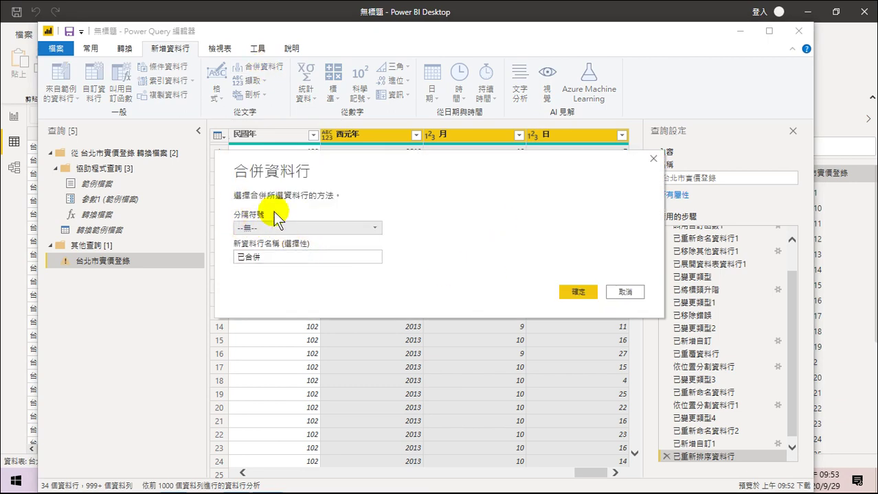
click(252, 228)
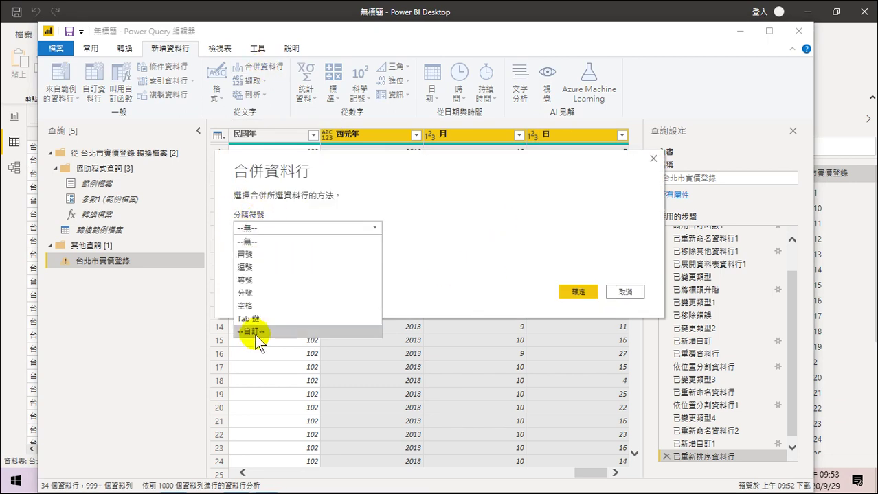
click(245, 330)
click(252, 242)
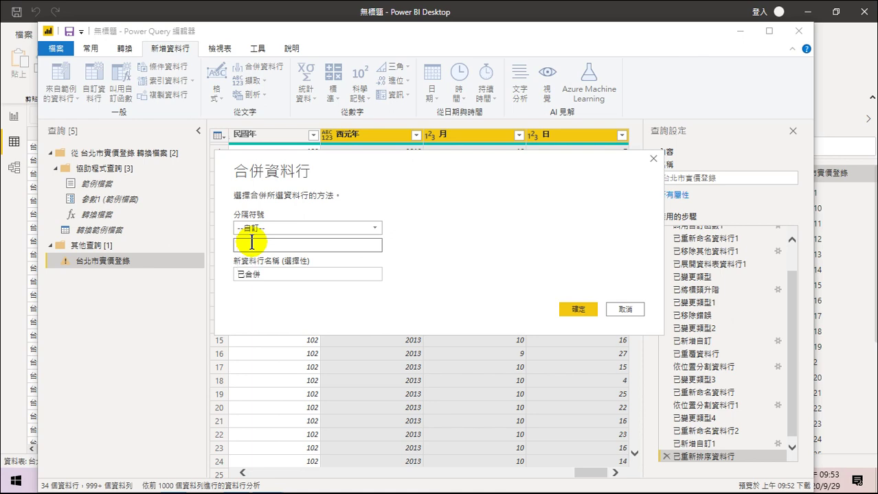
text(/)
click(573, 309)
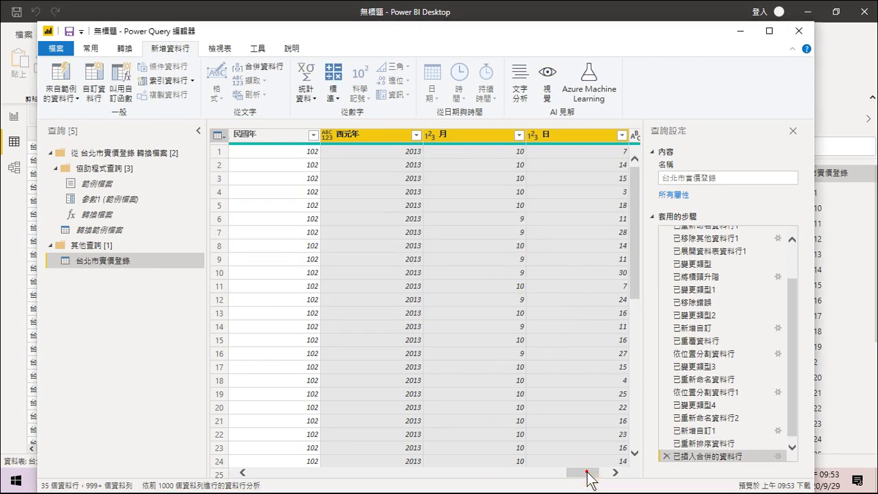
drag(587, 472, 613, 472)
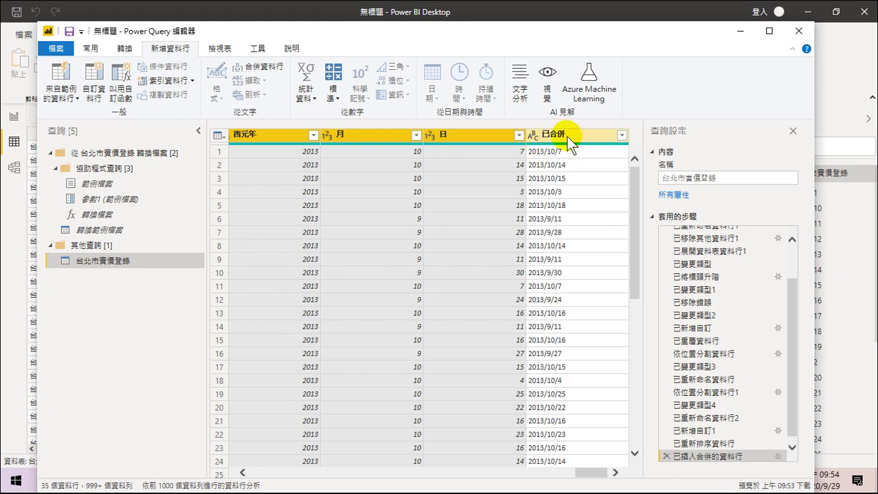
click(567, 141)
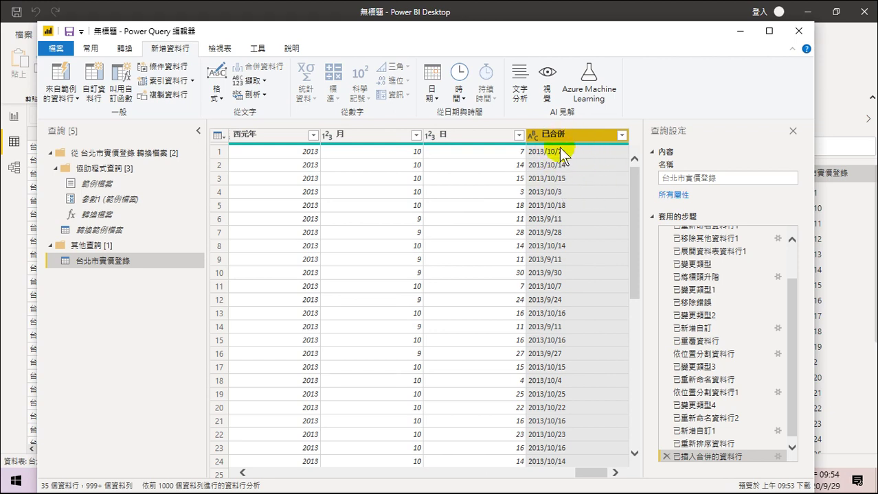
click(125, 50)
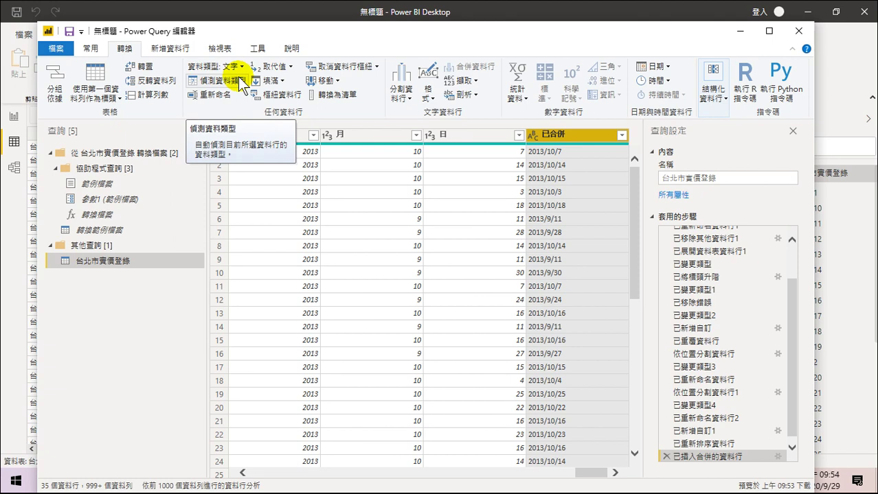
Change the 已合併 column's data type to 日期 (Date).
click(237, 66)
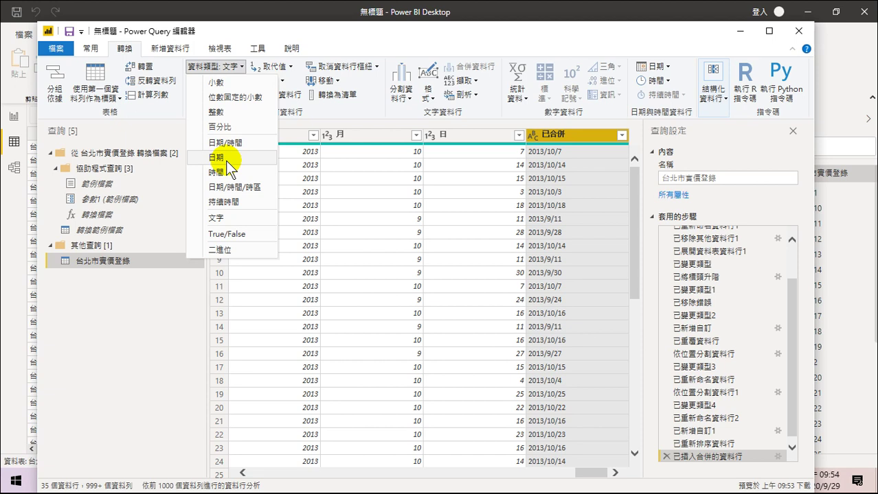
click(225, 161)
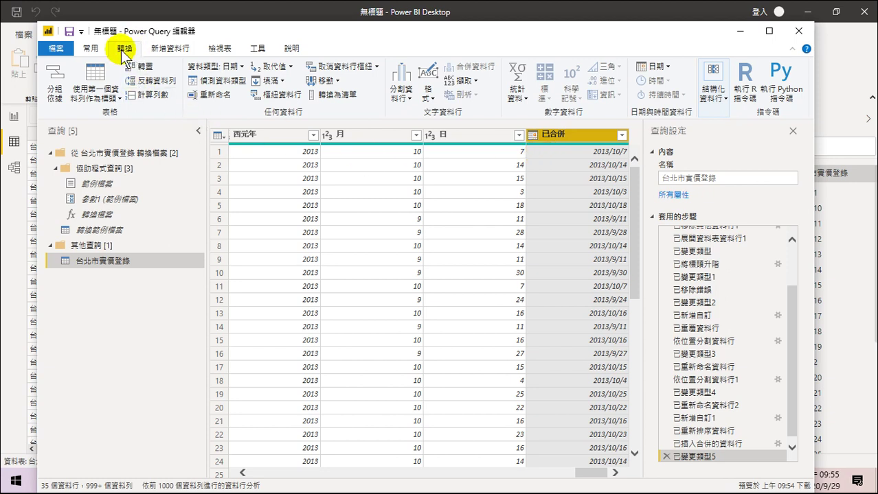
Close & Apply the query changes, loading 151,855 rows of 台北市實價登錄.
click(90, 48)
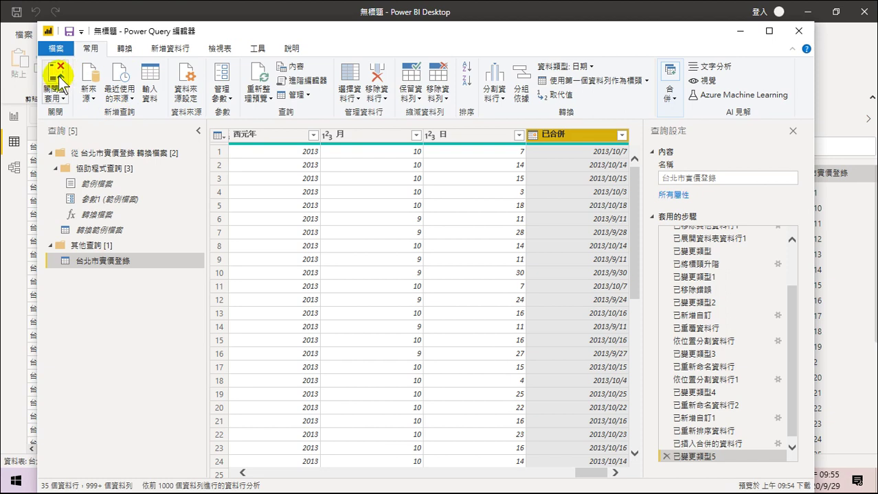
drag(346, 29, 352, 59)
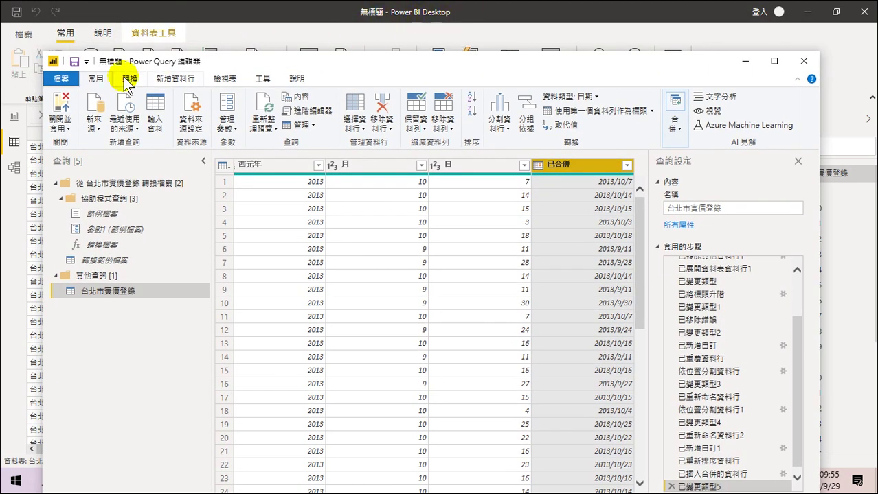
click(60, 106)
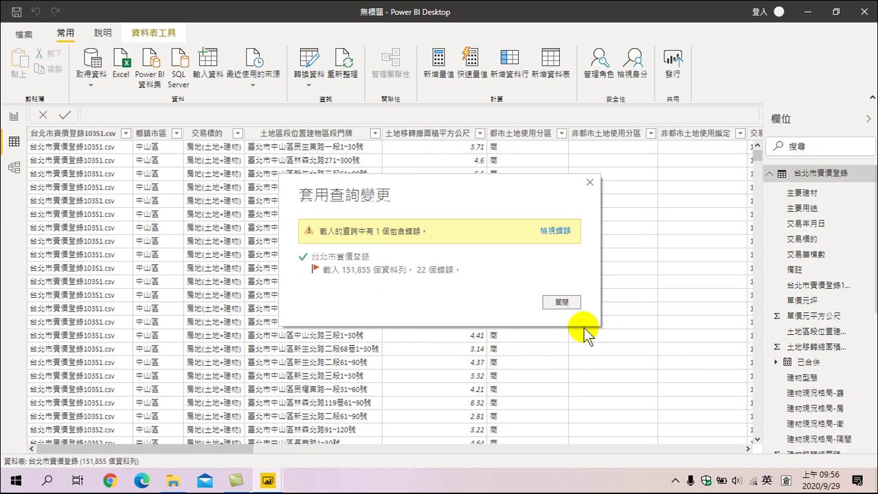
click(559, 303)
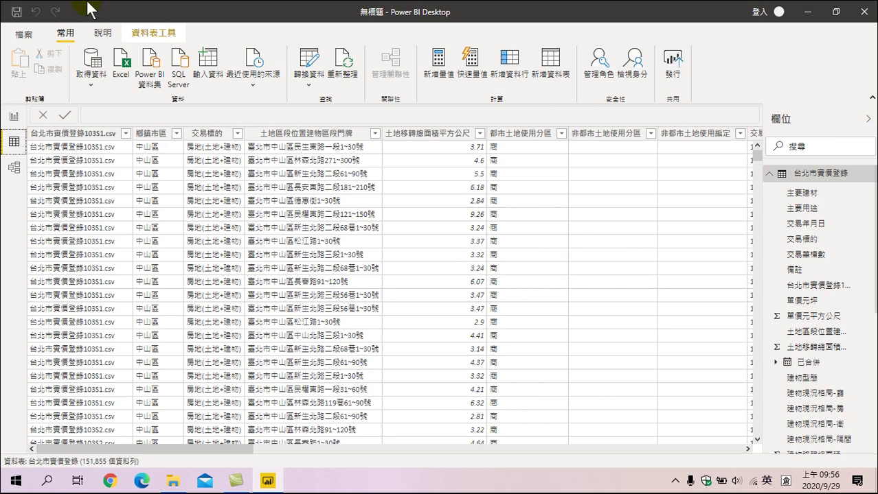
Save the report as 20200929-臺北市房價.pbix.
click(24, 34)
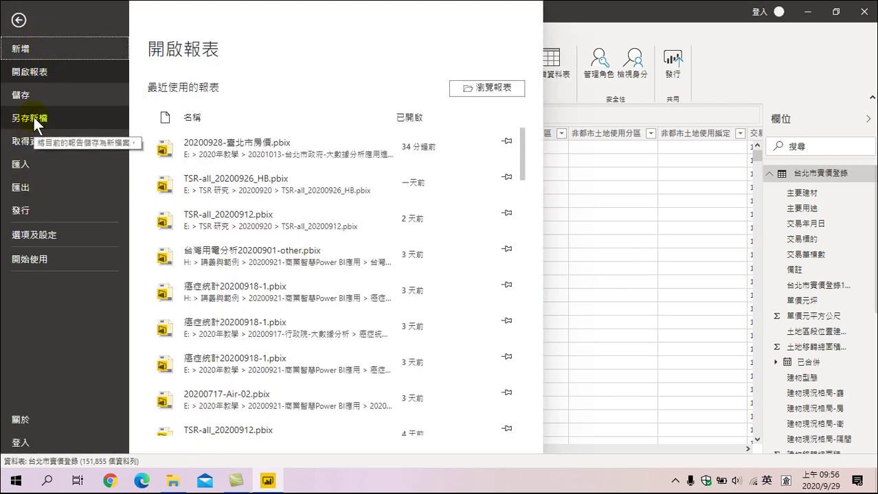
click(26, 94)
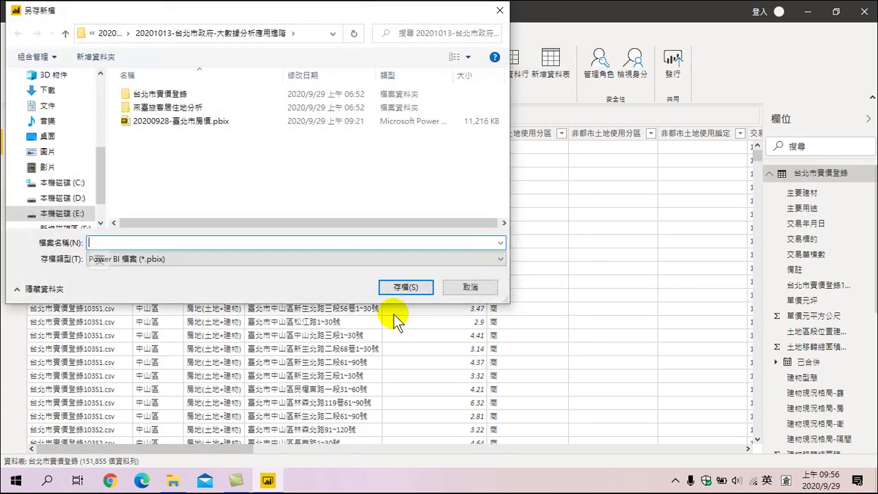
click(187, 242)
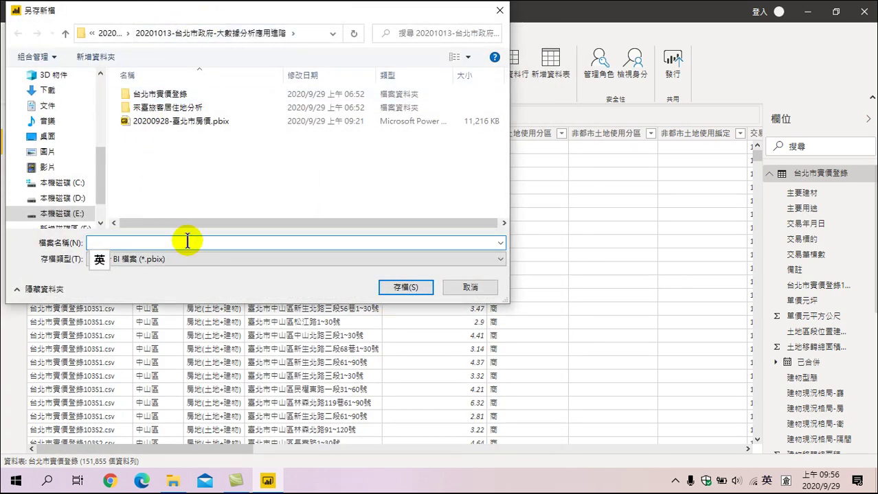
click(193, 121)
click(127, 242)
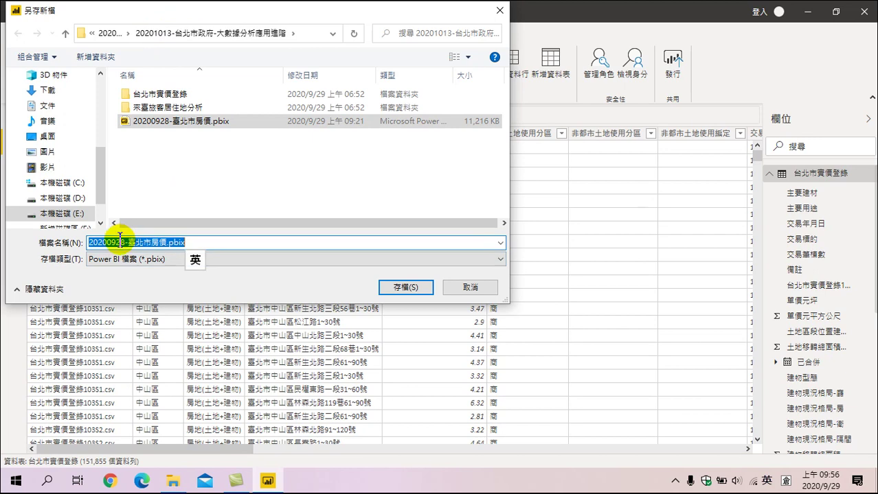
drag(119, 240, 124, 241)
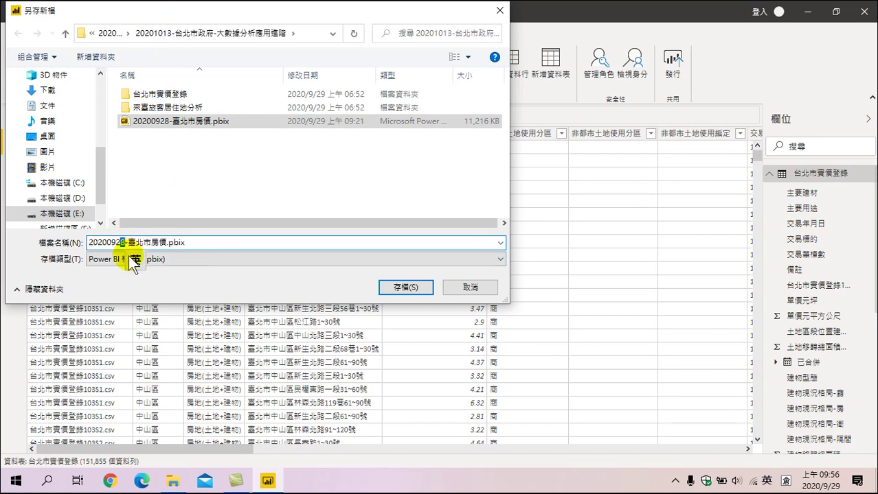
click(407, 287)
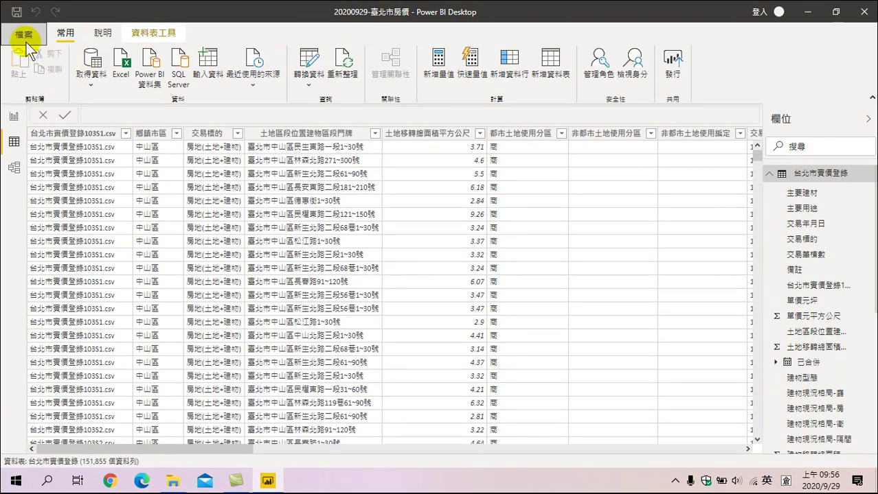
Switch to the Report view showing the empty 第 1 頁 canvas.
click(14, 116)
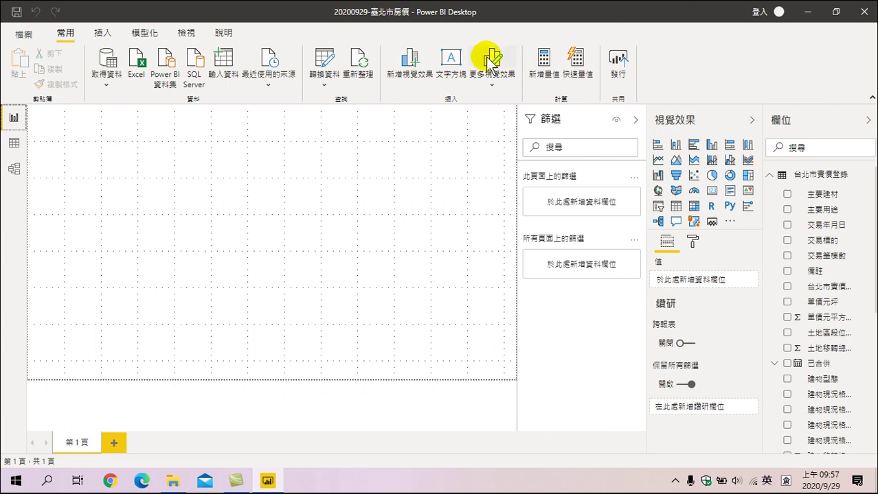
Add a text box with the title 臺北市不動產交易買賣智慧.
click(450, 62)
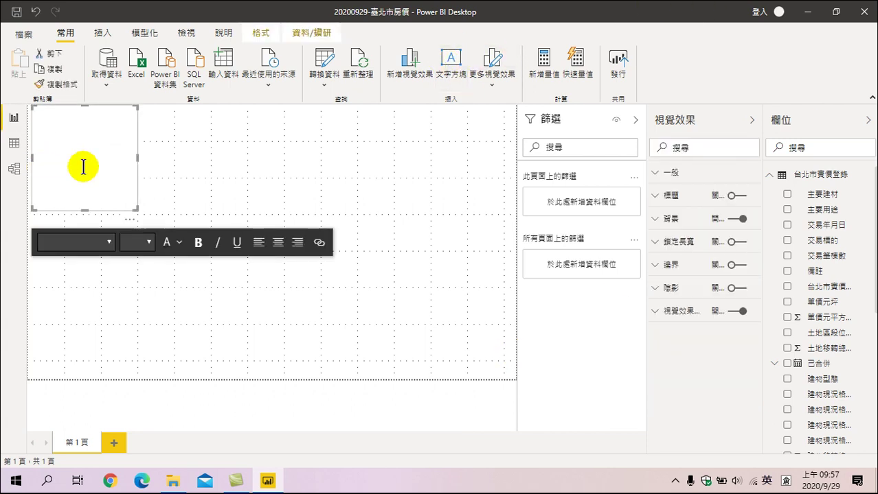
click(79, 118)
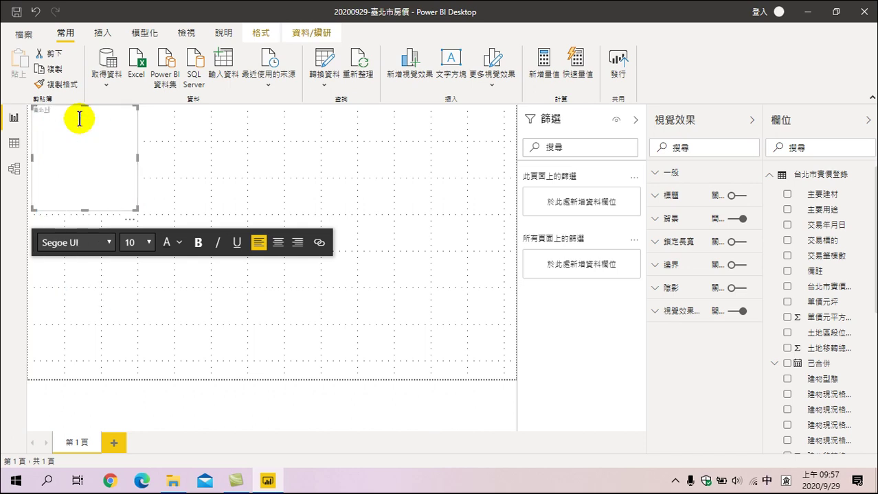
text(市)
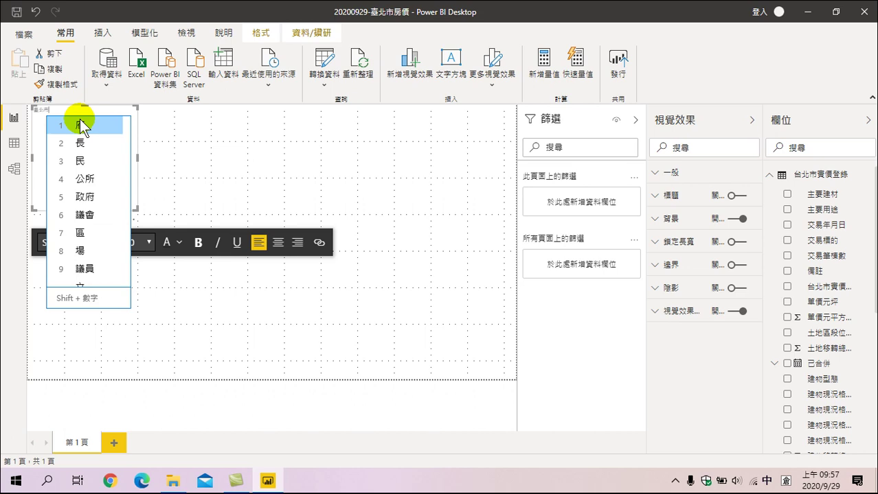
click(80, 125)
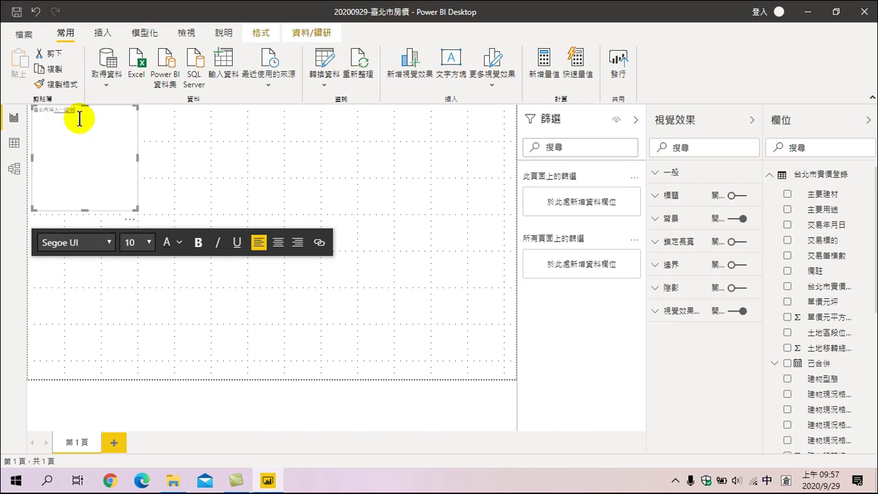
text(價)
key(Escape)
text(不動產)
click(80, 121)
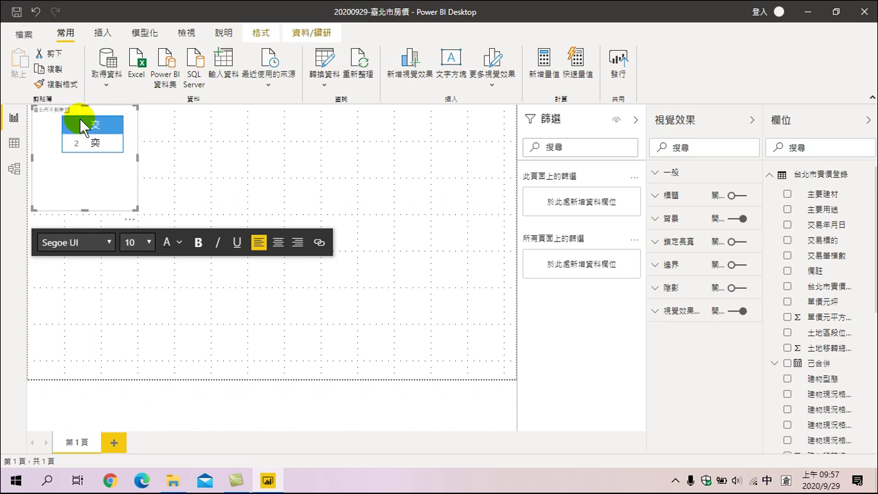
text(交易)
click(80, 123)
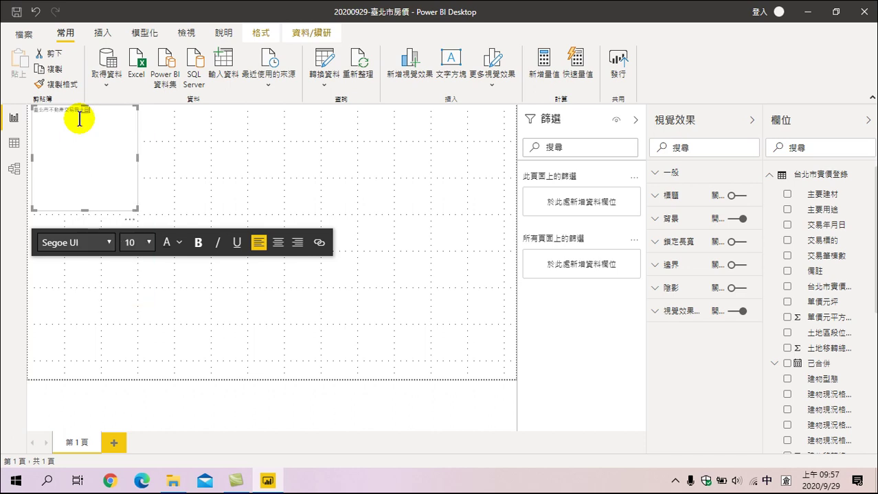
key(Down)
key(Return)
key(Down)
key(Return)
key(Down)
key(Return)
Set the title to size 20 and resize its box to fit on one line.
double_click(104, 111)
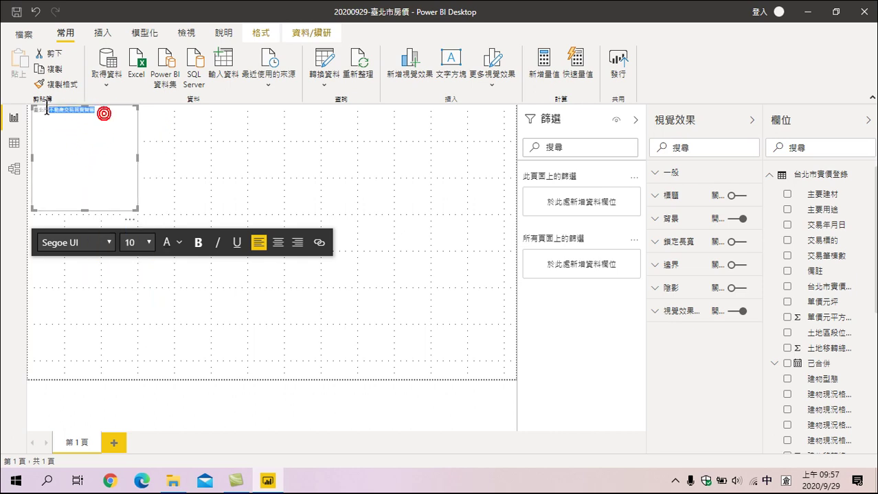
click(166, 245)
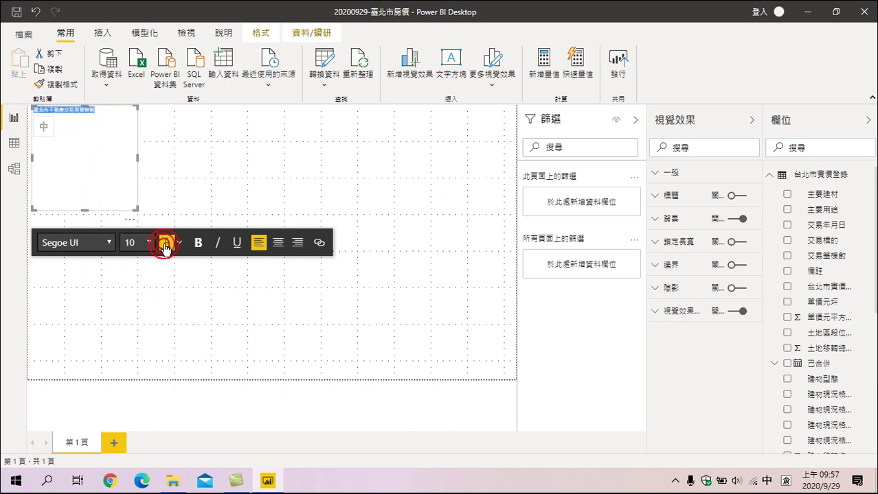
click(148, 243)
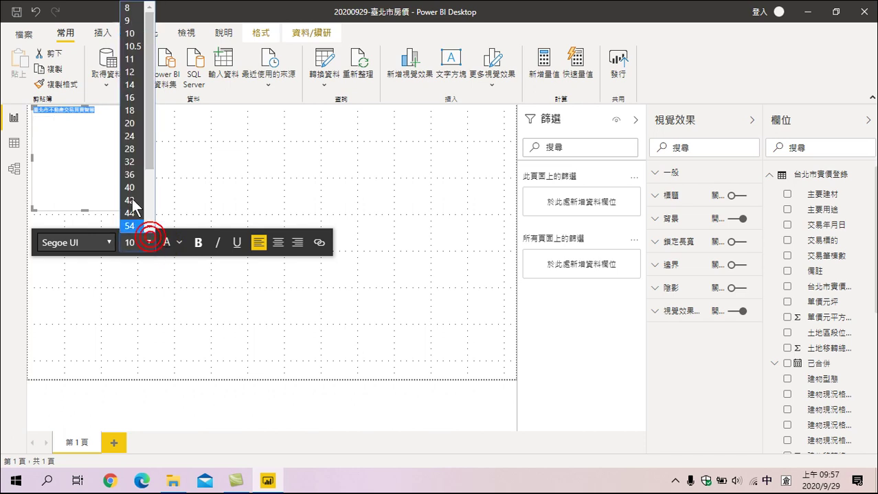
click(128, 125)
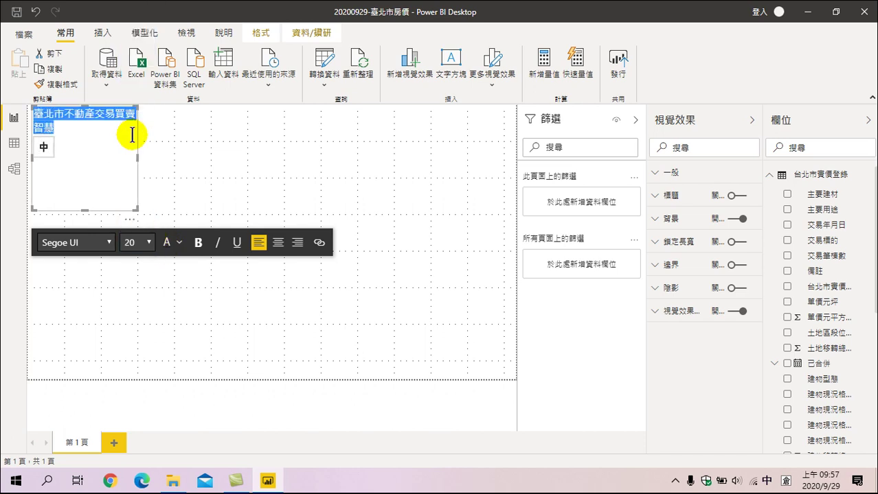
mouse_move(137, 158)
mouse_down()
mouse_move(196, 130)
mouse_move(212, 136)
mouse_up()
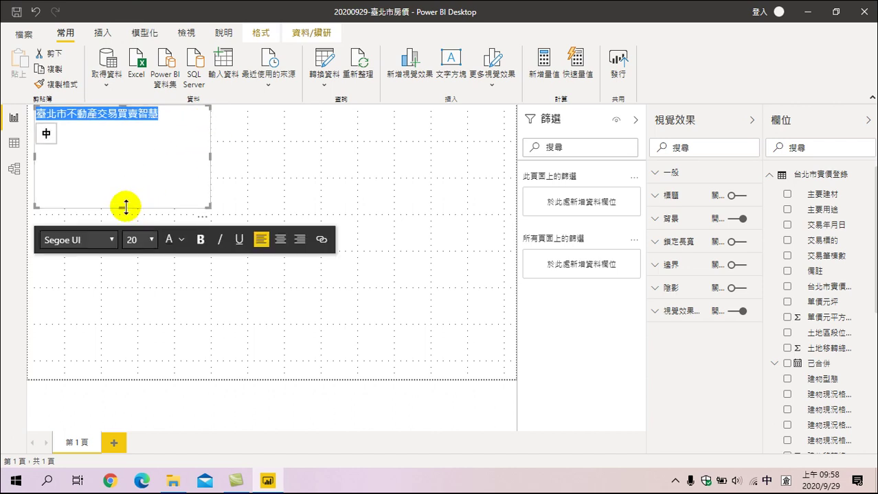
drag(124, 207, 121, 138)
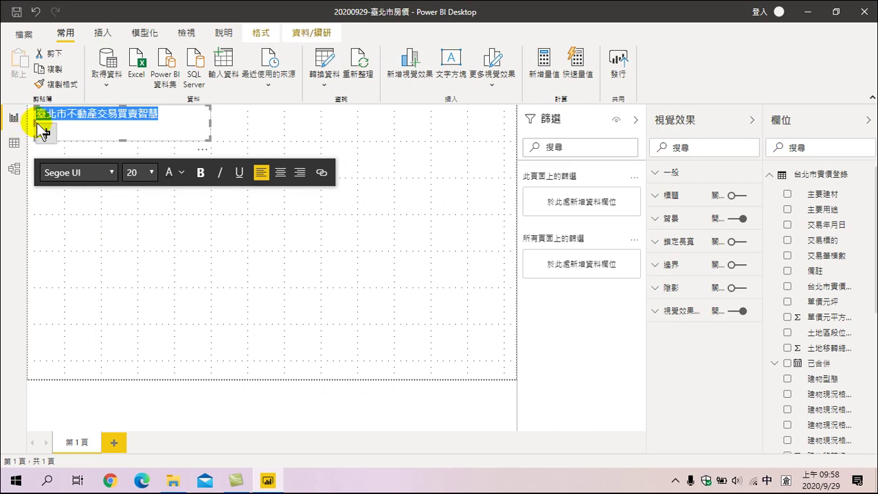
drag(29, 120, 23, 121)
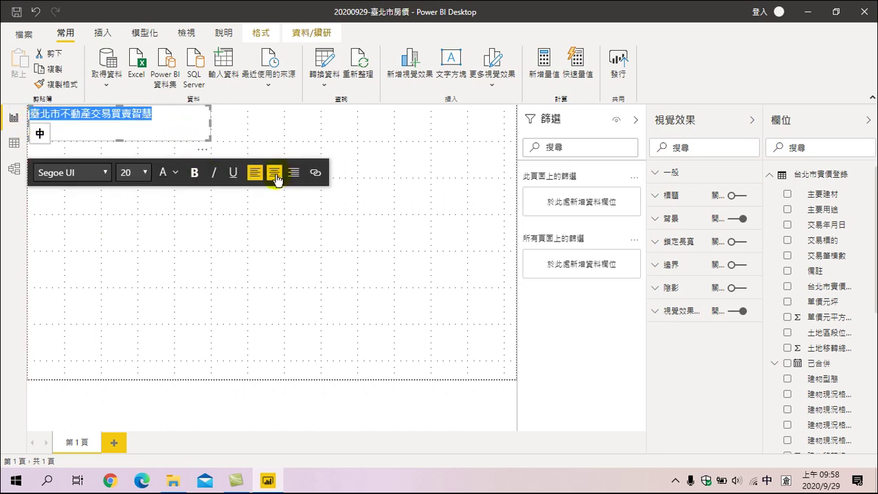
Center the title text and enlarge it to size 24.
click(274, 173)
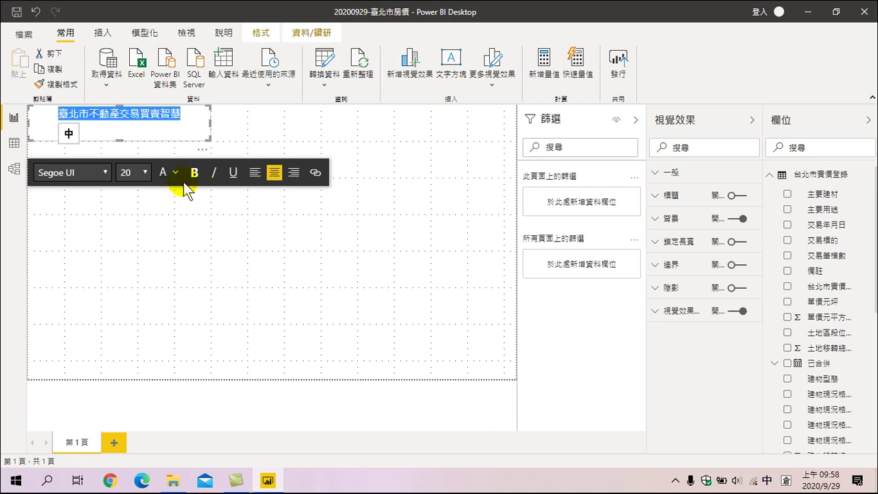
click(57, 113)
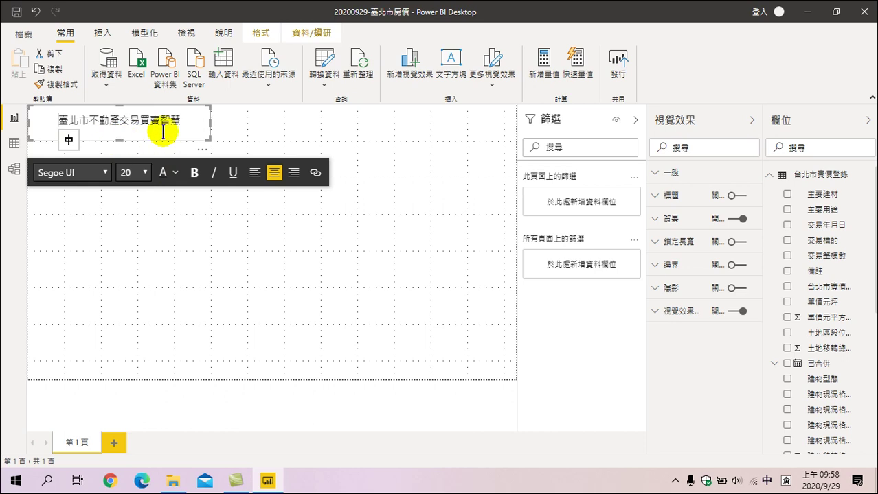
drag(180, 120, 55, 121)
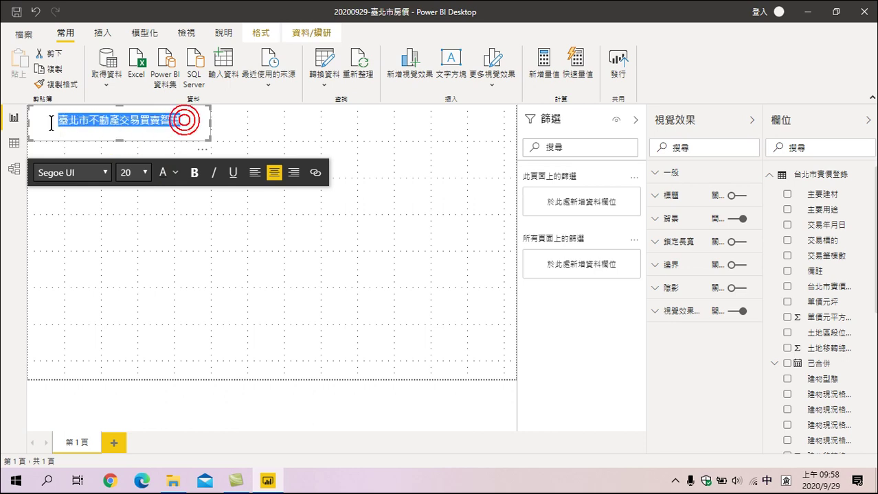
click(145, 173)
click(127, 308)
click(206, 268)
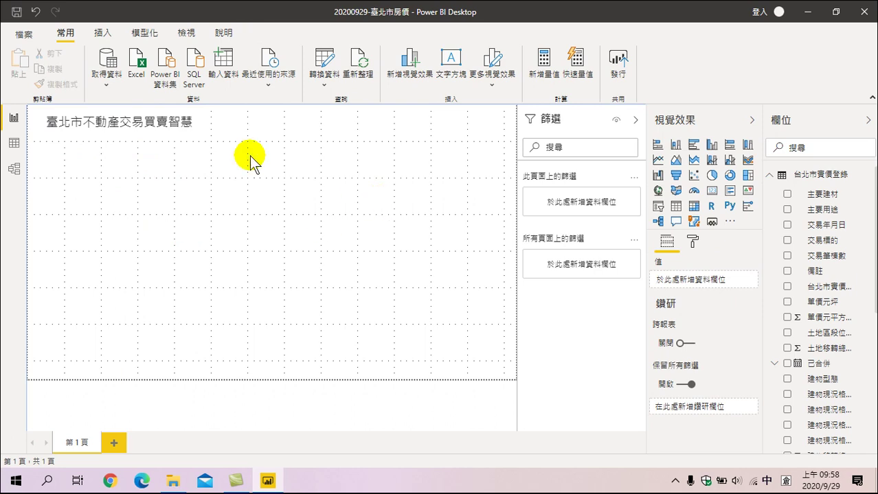
Give the 臺北市不動產交易買賣智慧 title box a border (邊界) and a shadow (陰影).
click(206, 122)
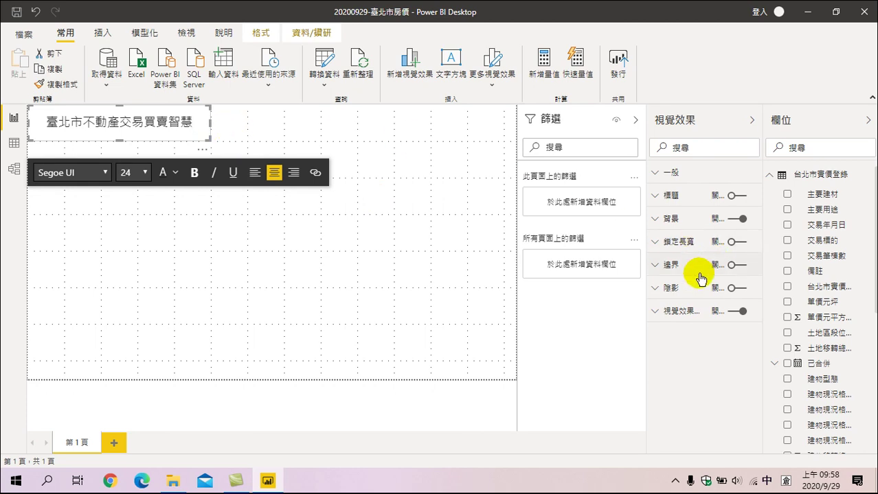
click(732, 265)
click(733, 288)
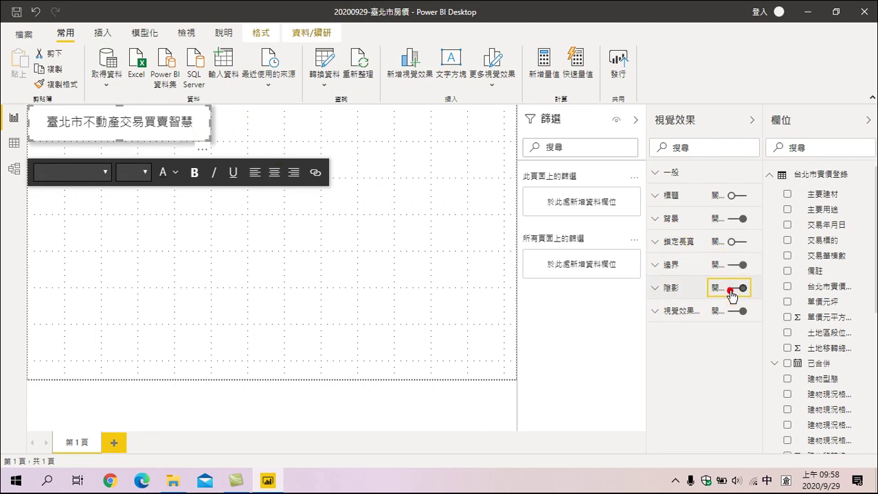
click(182, 255)
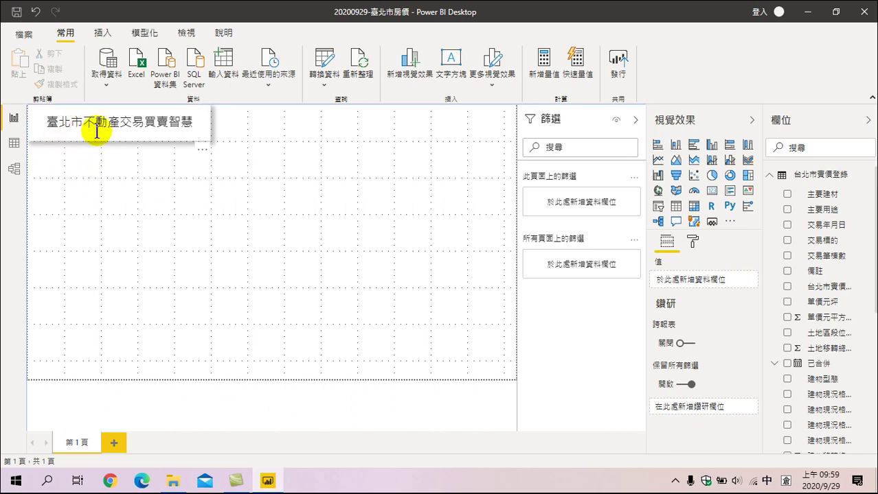
Add a card visual bound to the 鄉鎮市區 field, which displays 士林區.
click(63, 171)
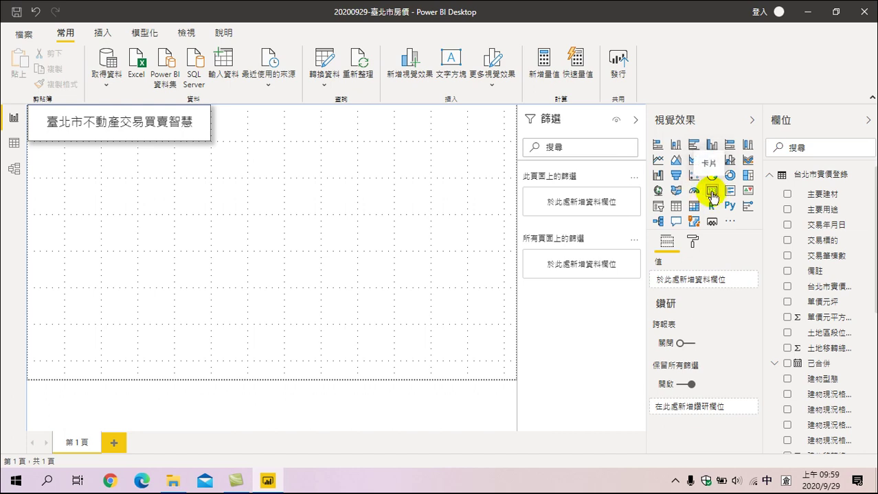
click(713, 203)
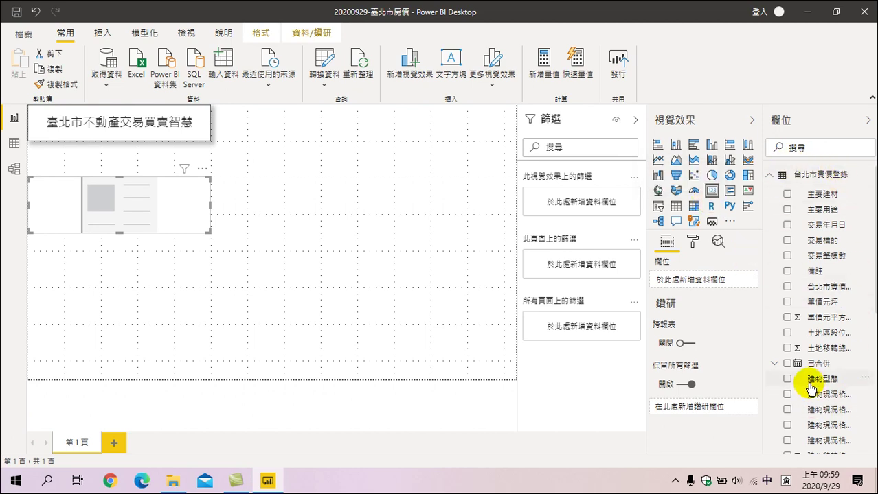
scroll(818, 371, down, 5)
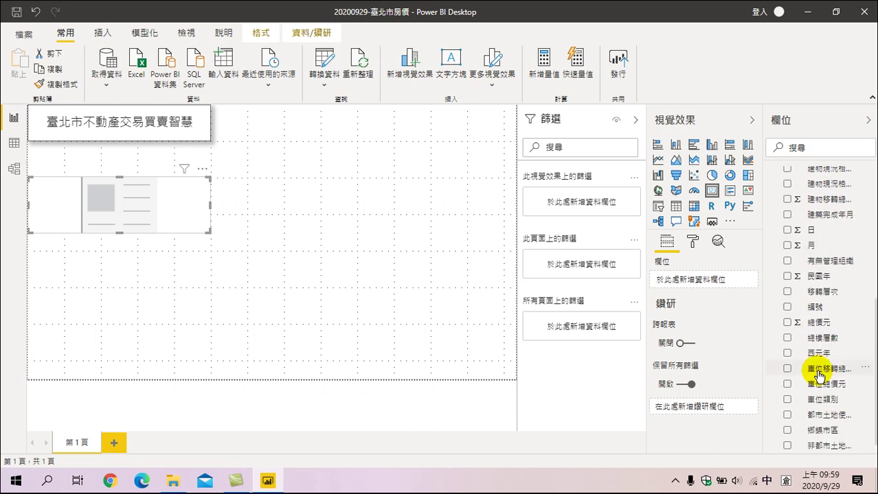
scroll(817, 374, down, 1)
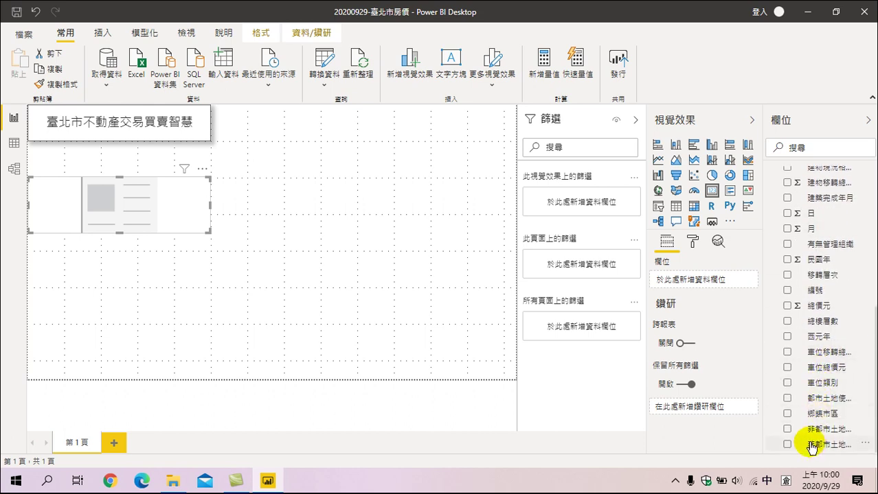
click(787, 414)
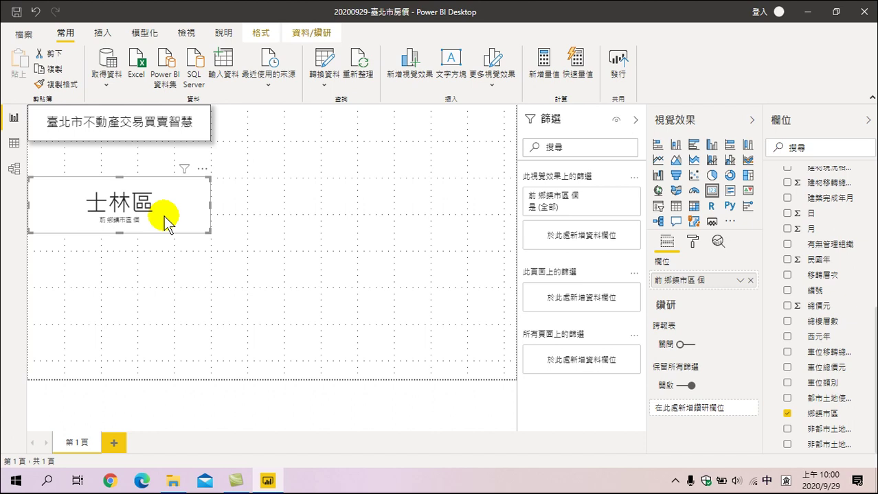
Open the summarisation menu for the card's 鄉鎮市區 field.
click(786, 413)
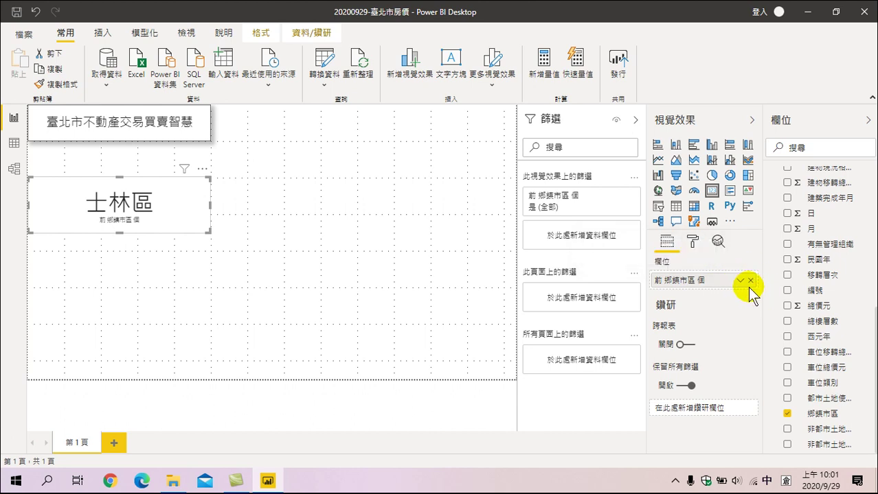
click(740, 282)
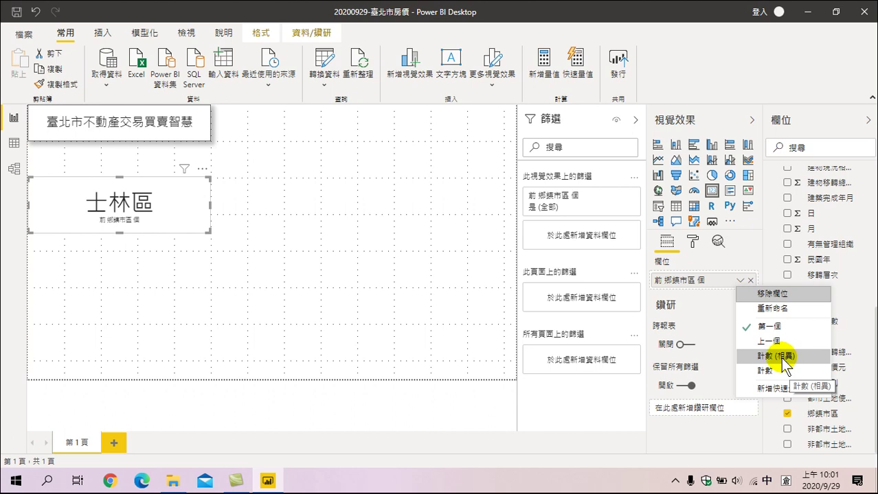
Switch the card to 計數 (相異), showing 12, and shrink it just under the title.
click(788, 357)
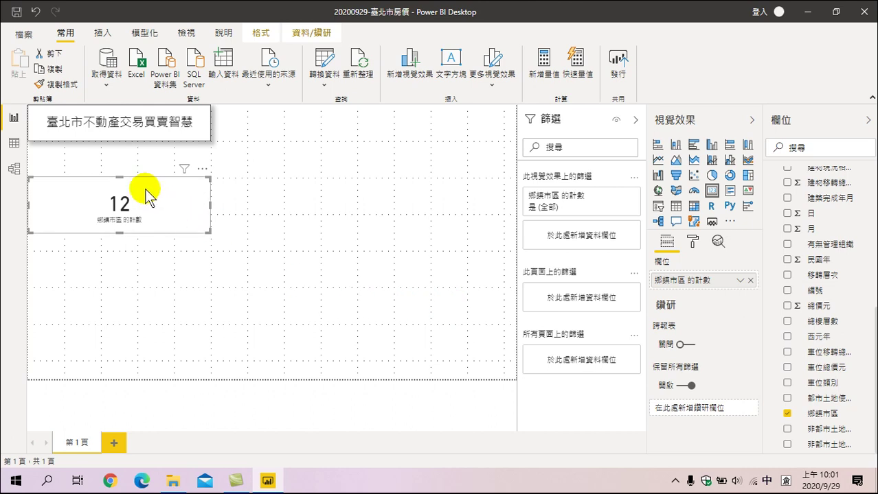
drag(144, 197, 149, 161)
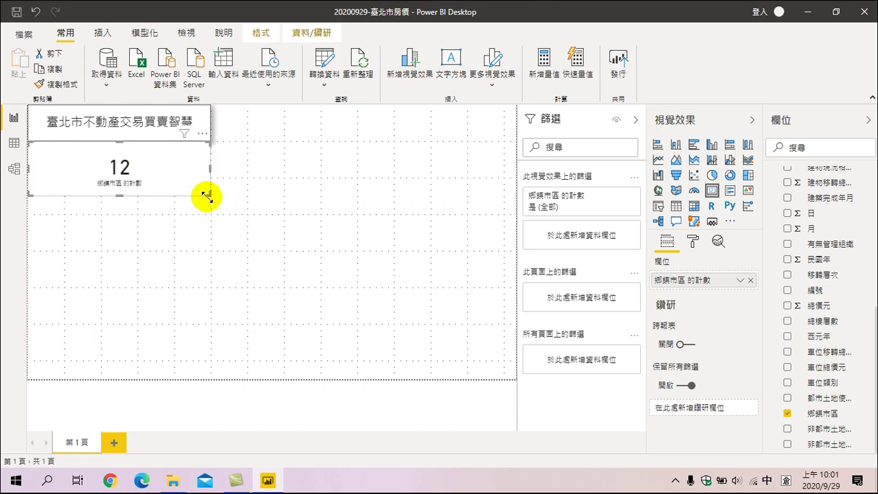
drag(209, 195, 96, 177)
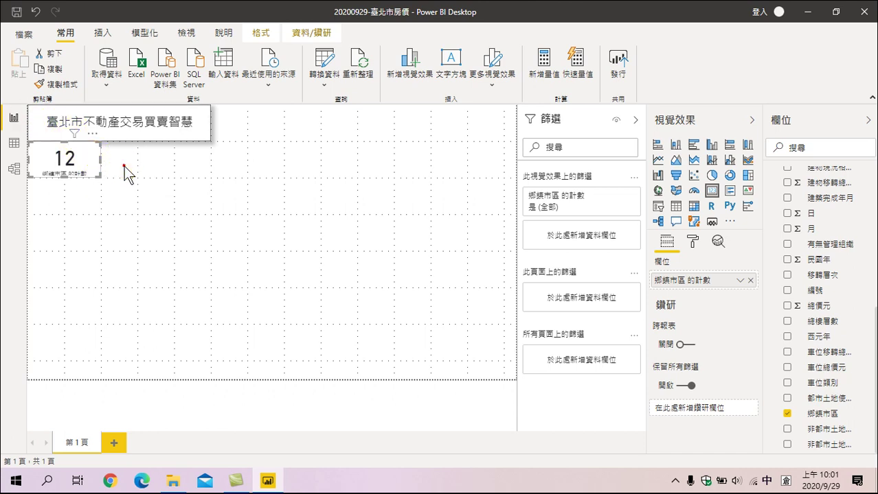
click(172, 254)
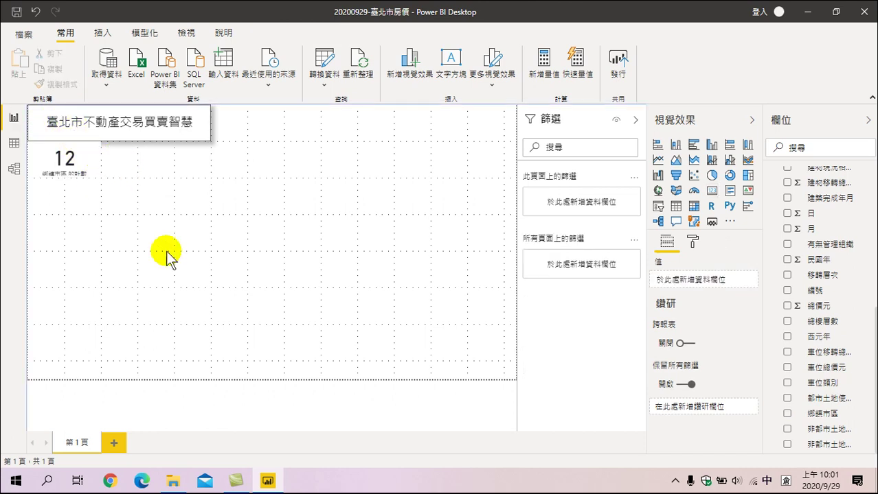
Reselect the 12 card and review its count field's options.
click(90, 159)
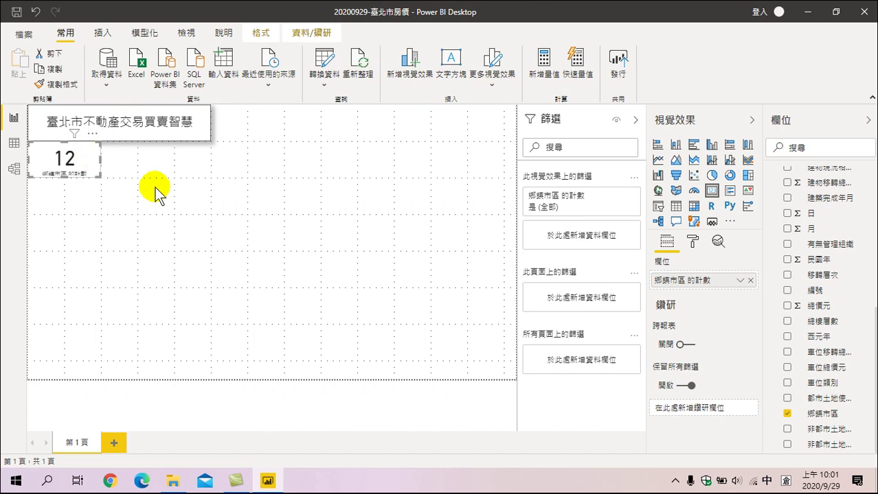
click(738, 279)
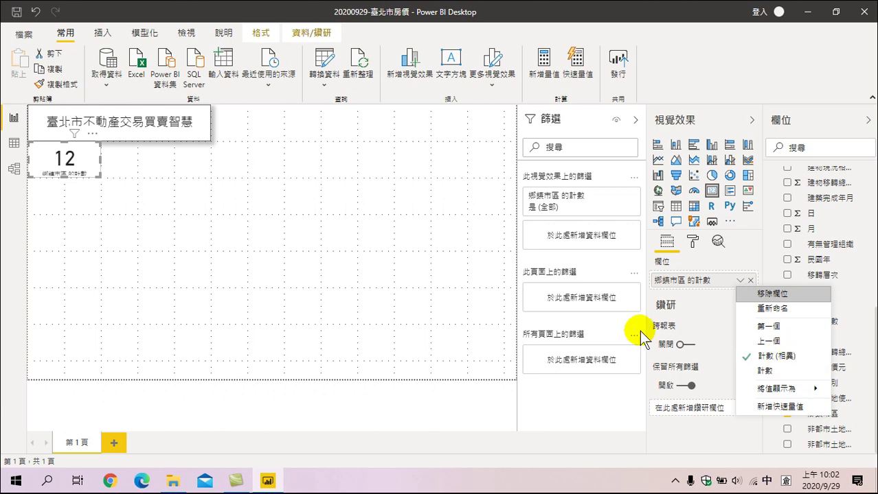
click(311, 239)
click(90, 158)
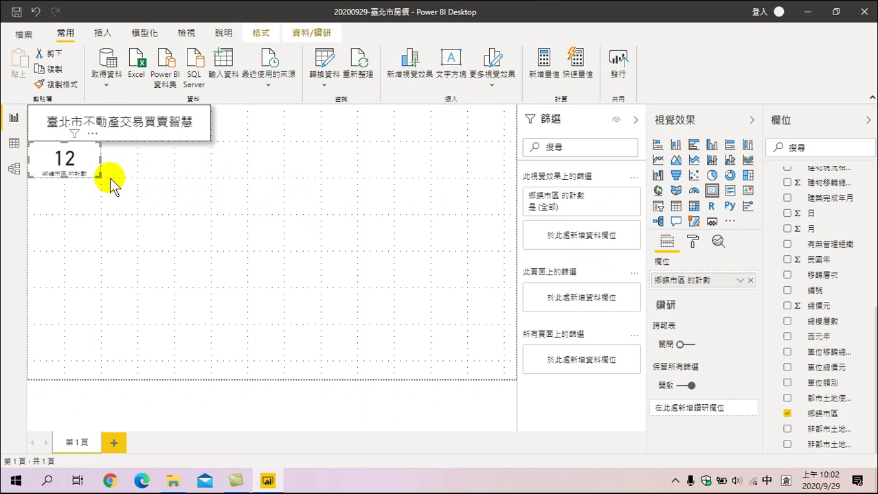
Make the title text box slightly narrower.
click(205, 127)
click(206, 124)
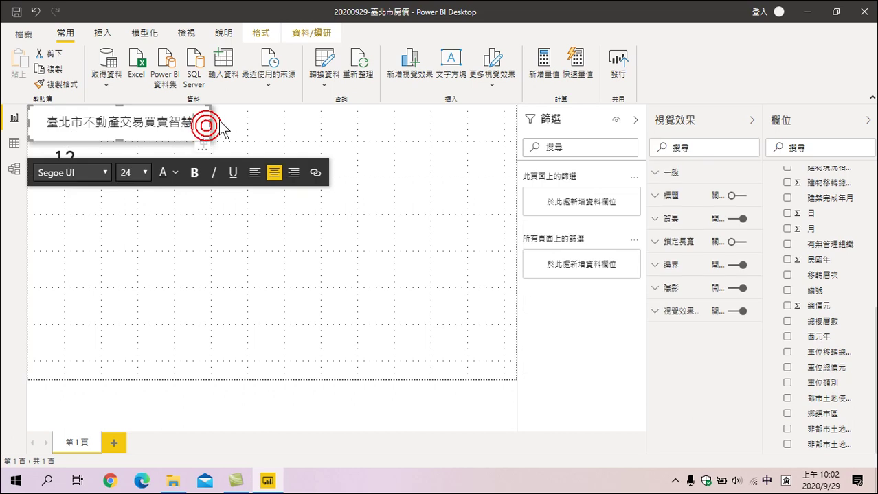
drag(187, 124, 174, 123)
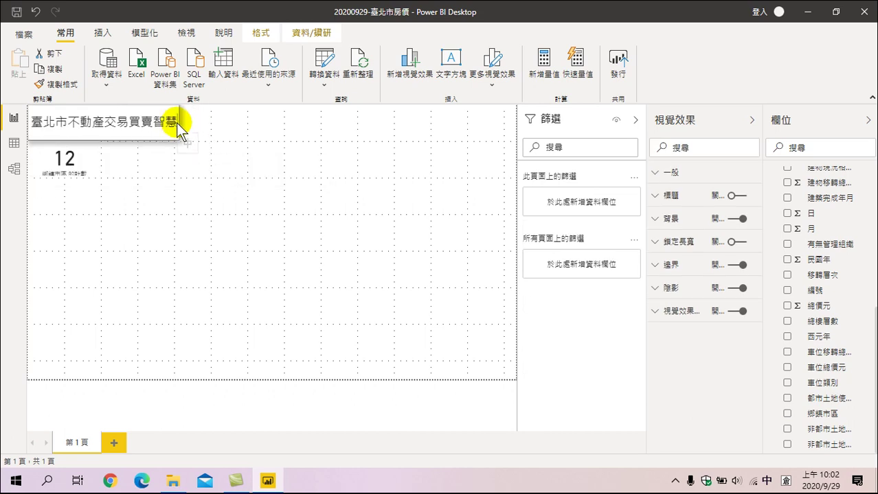
click(242, 257)
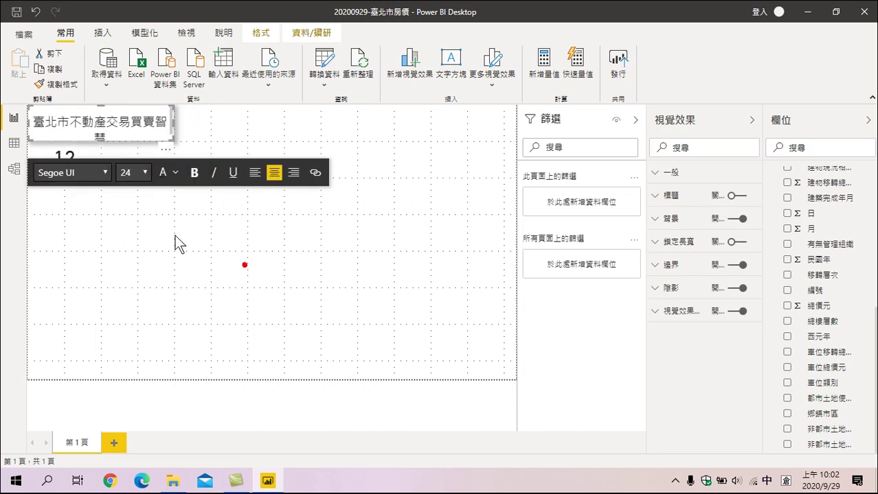
Set the whole title text to font size 20 so it fits on one line.
click(130, 132)
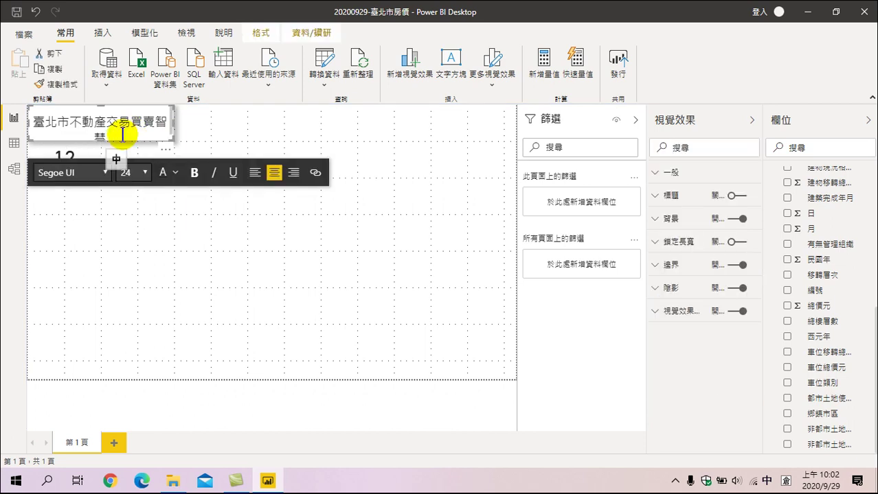
drag(124, 134, 19, 118)
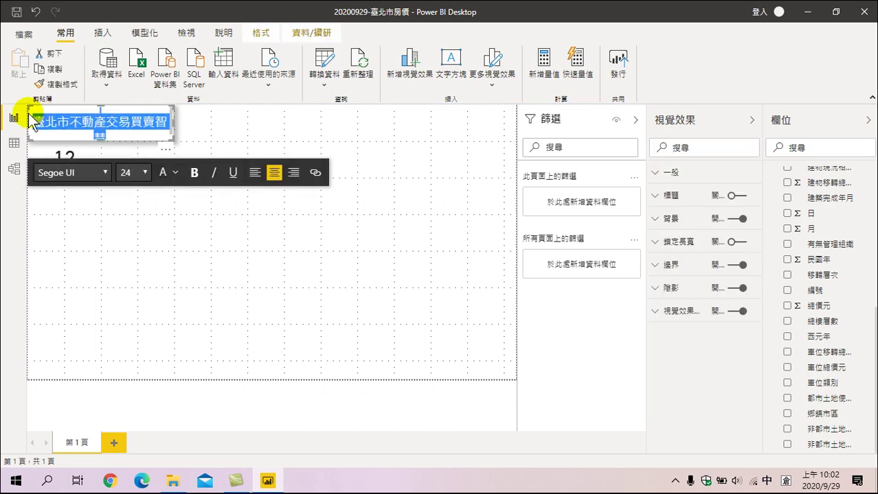
click(145, 173)
click(126, 306)
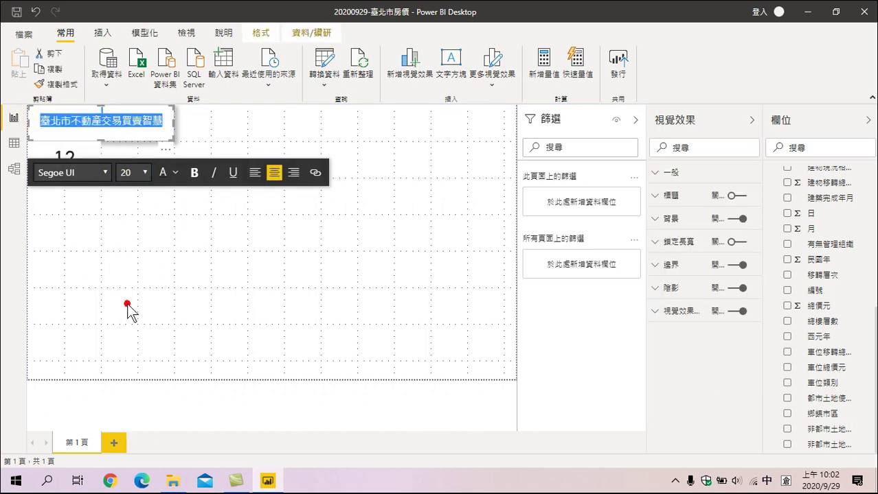
click(155, 235)
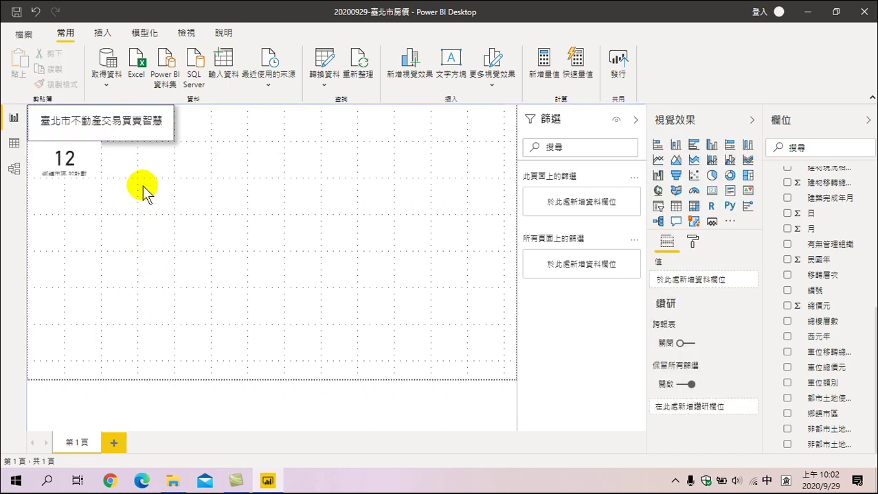
click(90, 155)
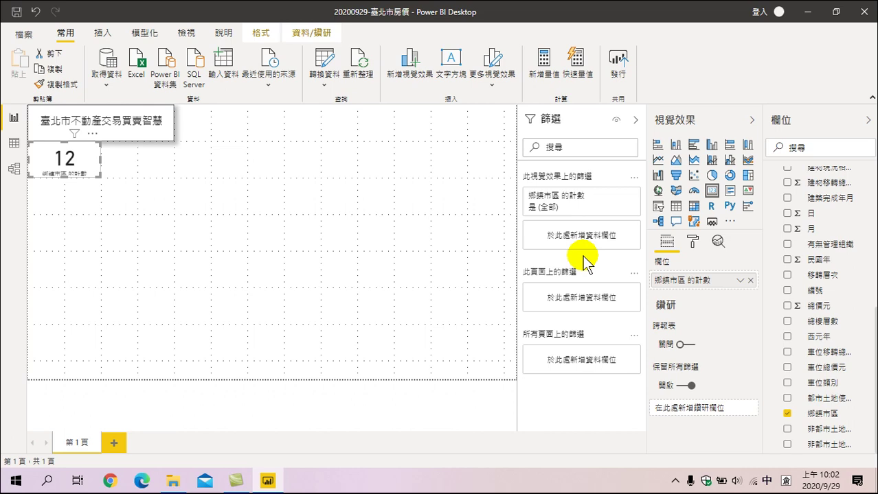
click(152, 165)
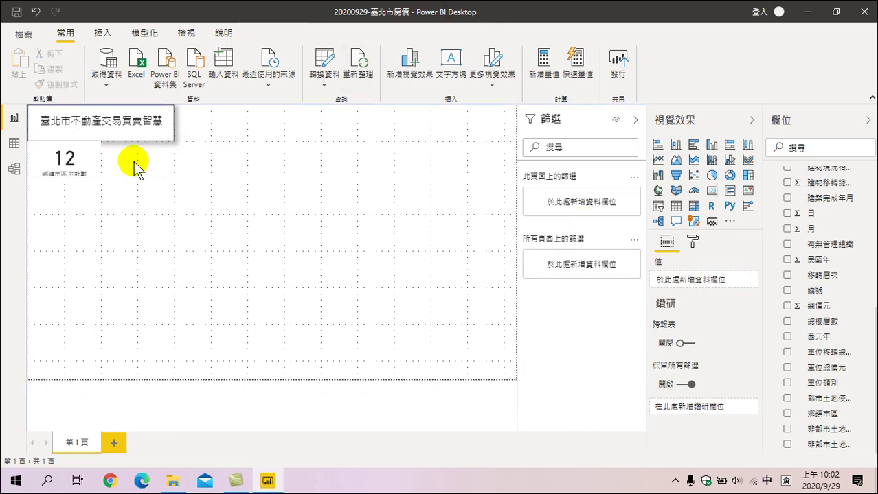
click(166, 157)
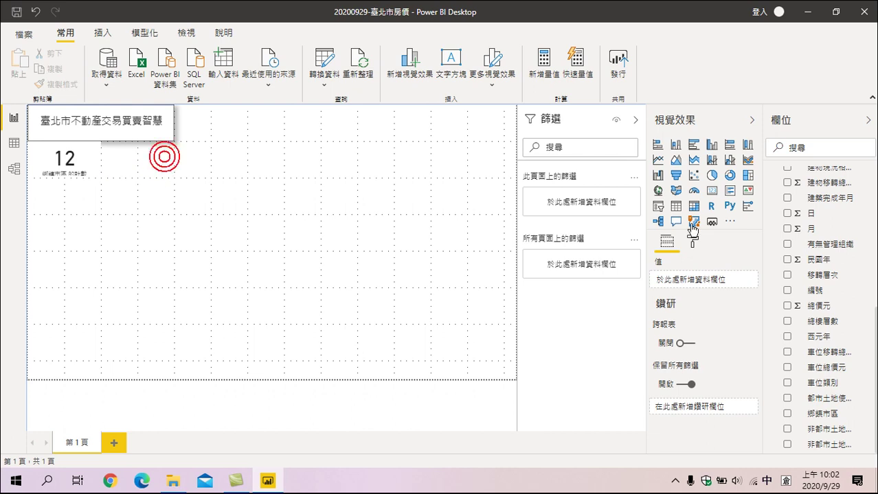
Add a second card visual showing the 單價元坪 field, which reads 0.
click(711, 191)
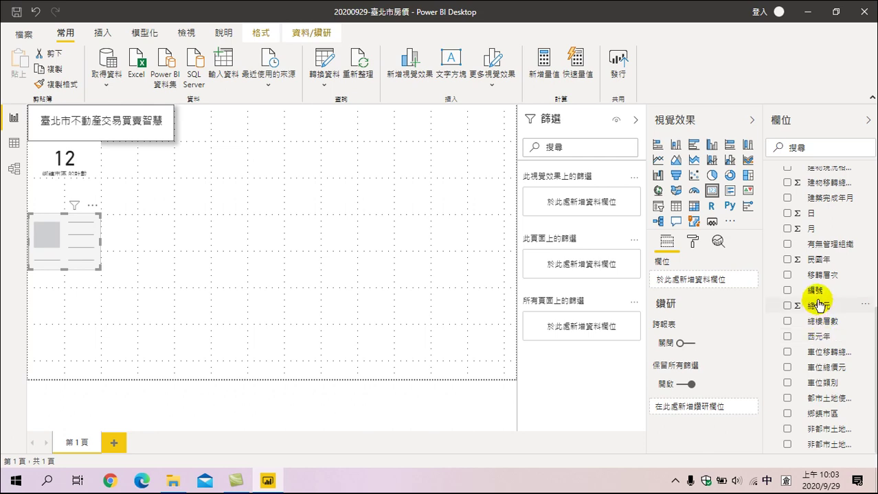
scroll(822, 412, up, 3)
scroll(822, 412, up, 3)
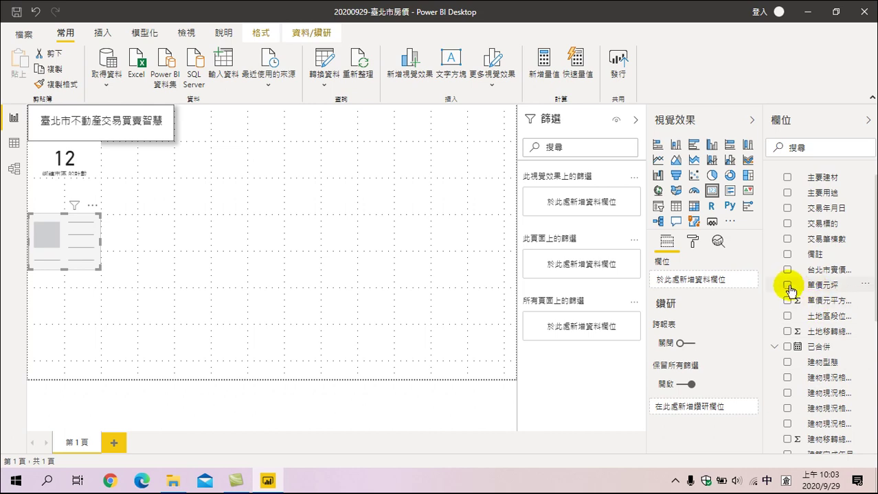
click(787, 285)
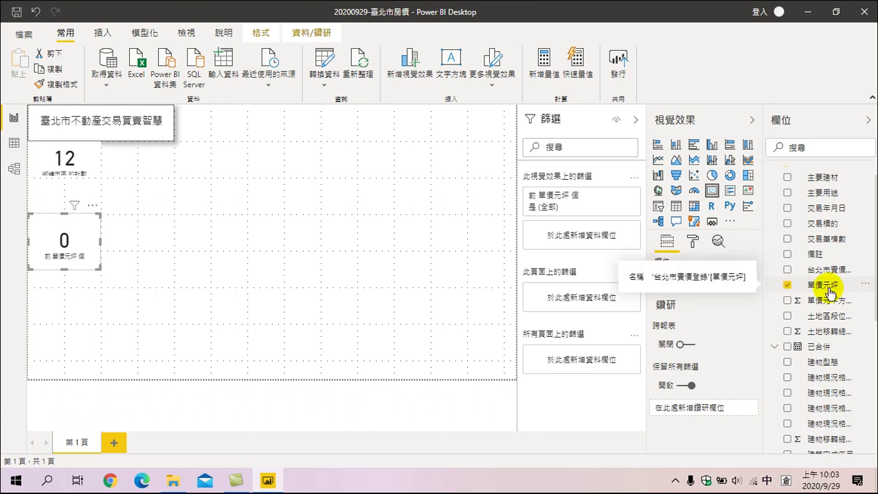
Check the 單價元坪 field's data type and place the new card beside the 12 card.
mouse_move(745, 284)
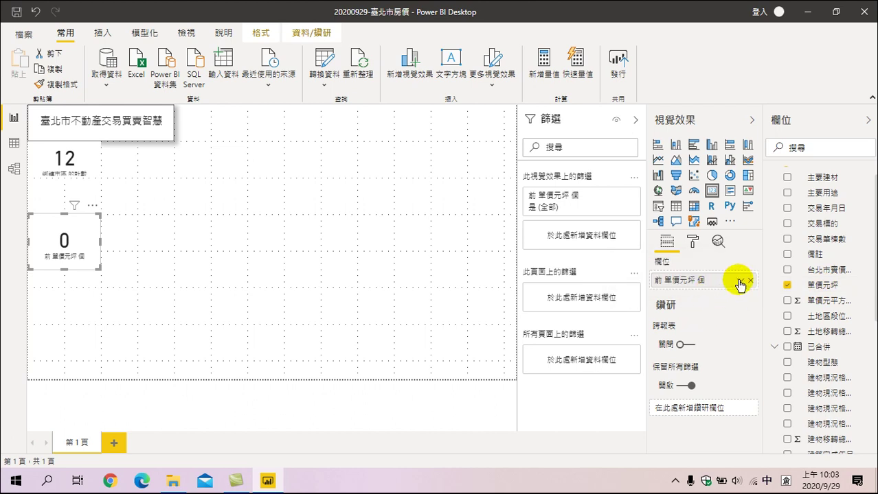
click(740, 281)
click(701, 281)
drag(701, 285, 831, 291)
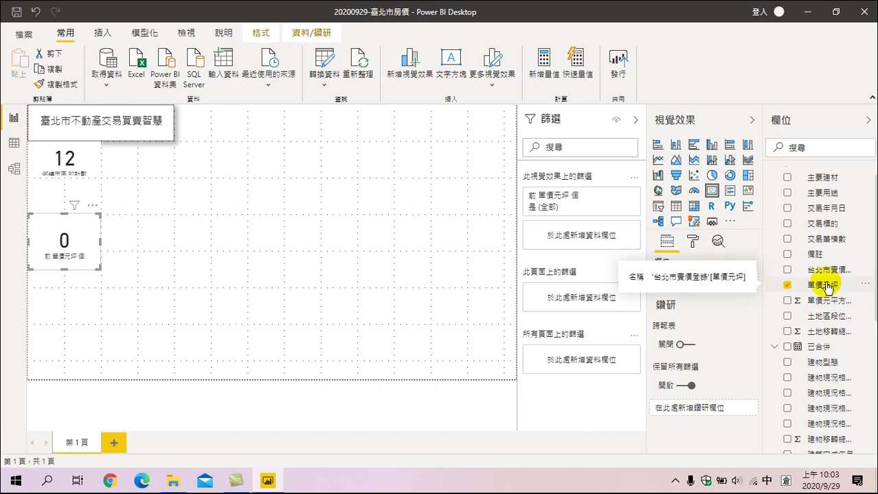
click(826, 289)
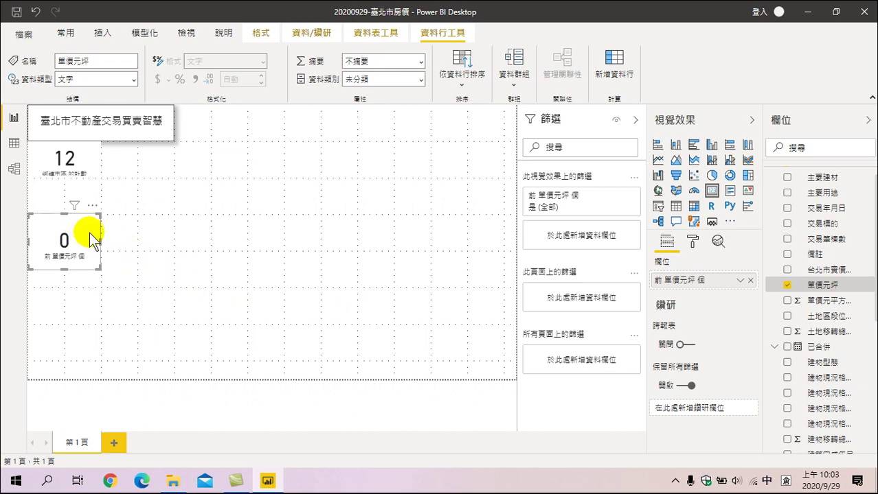
drag(85, 234, 158, 163)
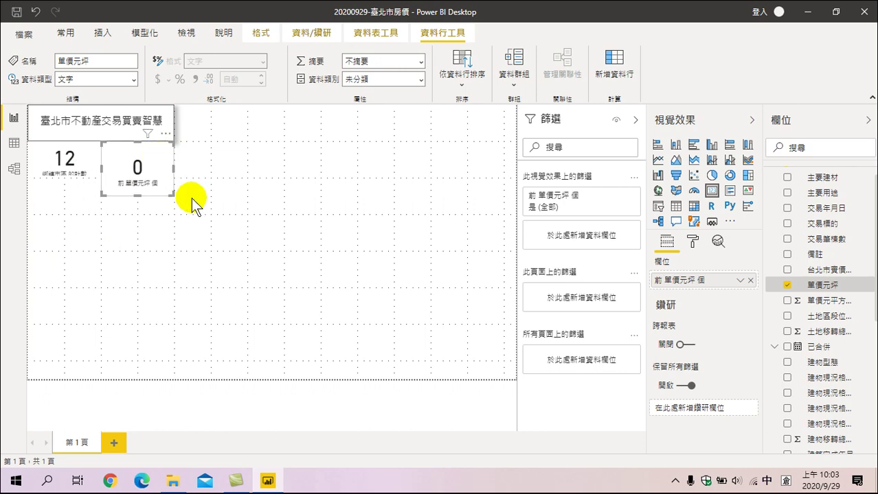
click(72, 31)
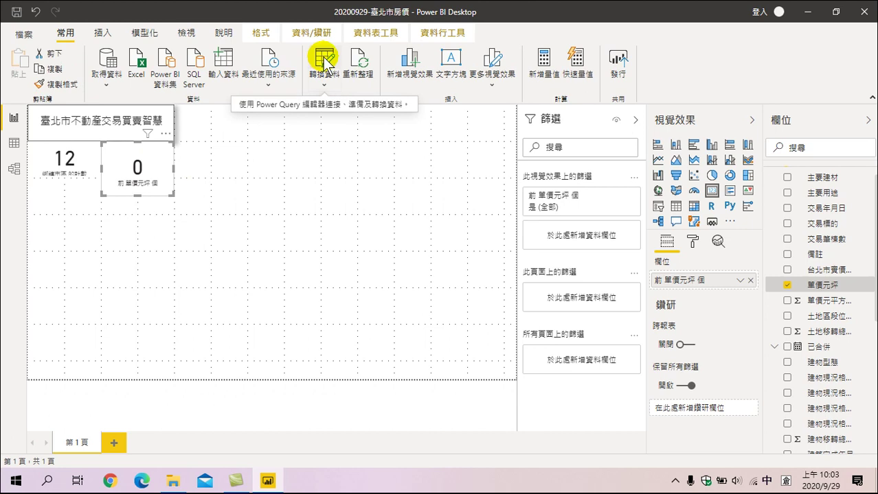
Open the Power Query Editor via Transform data and reposition and shrink its window.
click(324, 65)
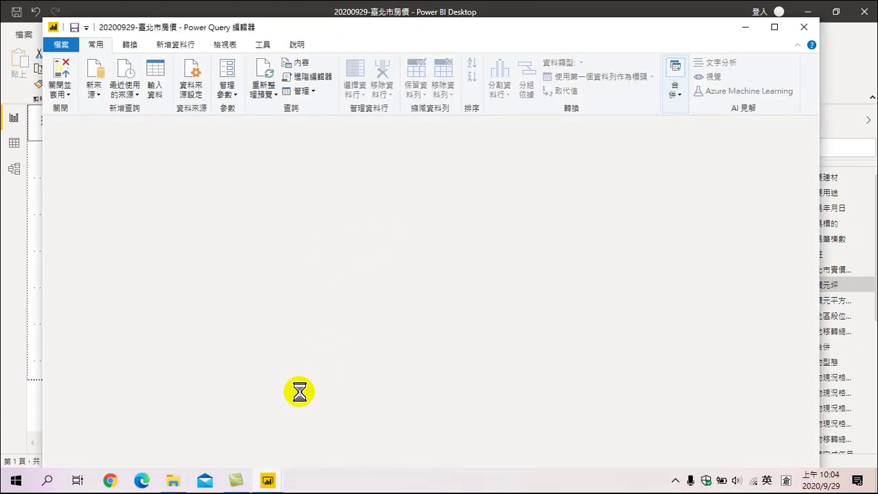
drag(270, 467, 575, 469)
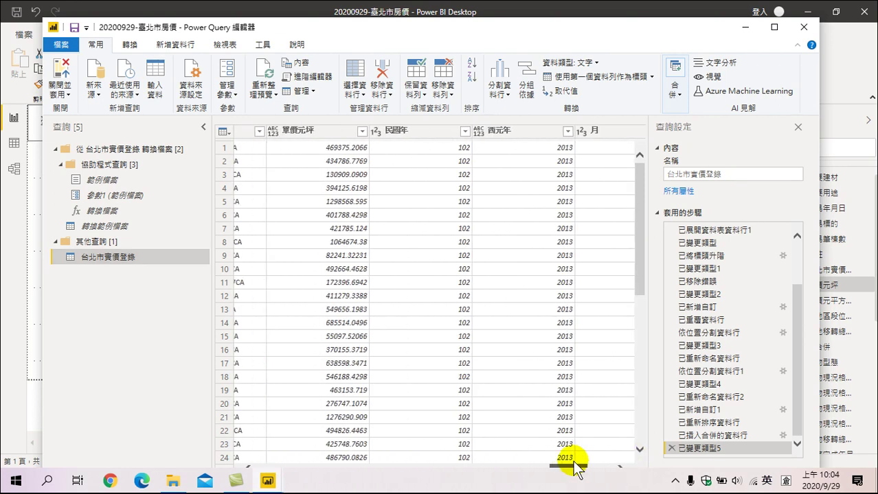
drag(576, 469, 569, 470)
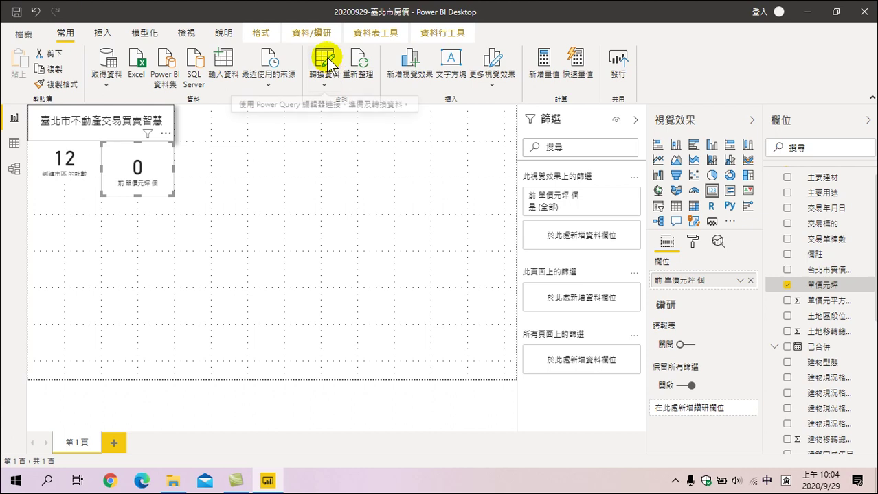
click(325, 61)
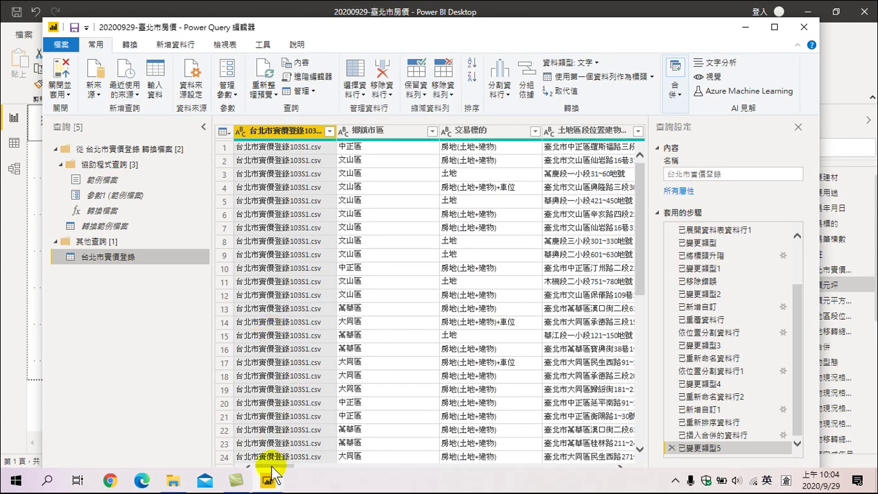
drag(273, 466, 627, 469)
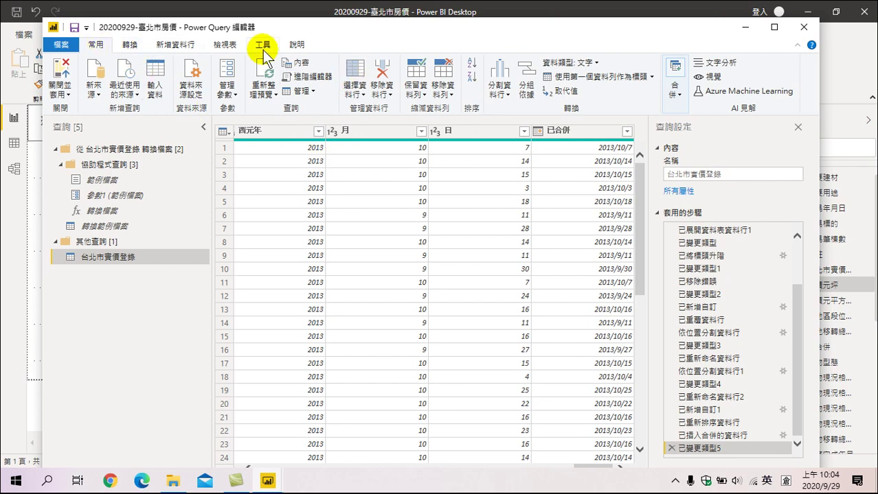
drag(261, 27, 277, 129)
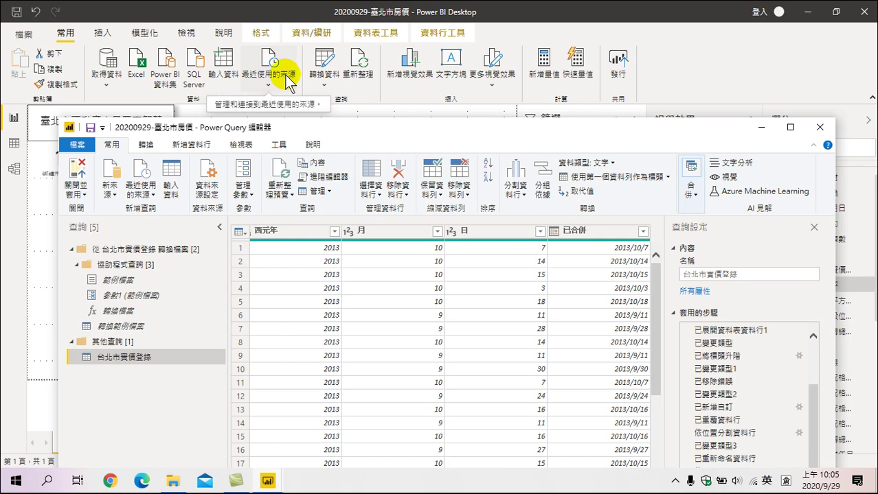
drag(289, 127, 286, 51)
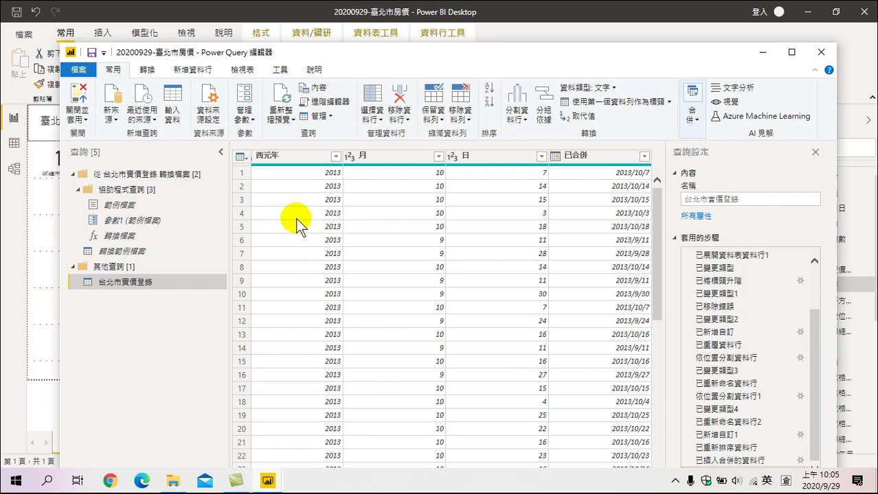
mouse_move(337, 44)
mouse_down()
mouse_move(333, 125)
mouse_move(313, 58)
mouse_up()
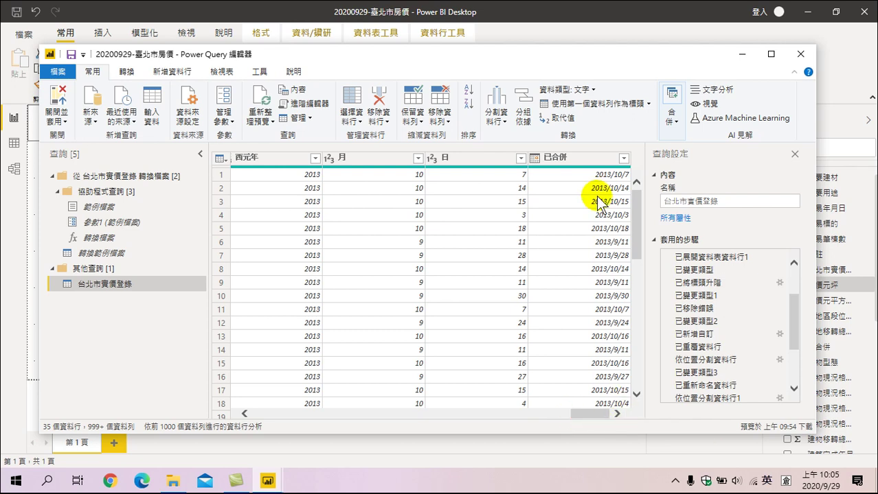
drag(580, 415, 555, 416)
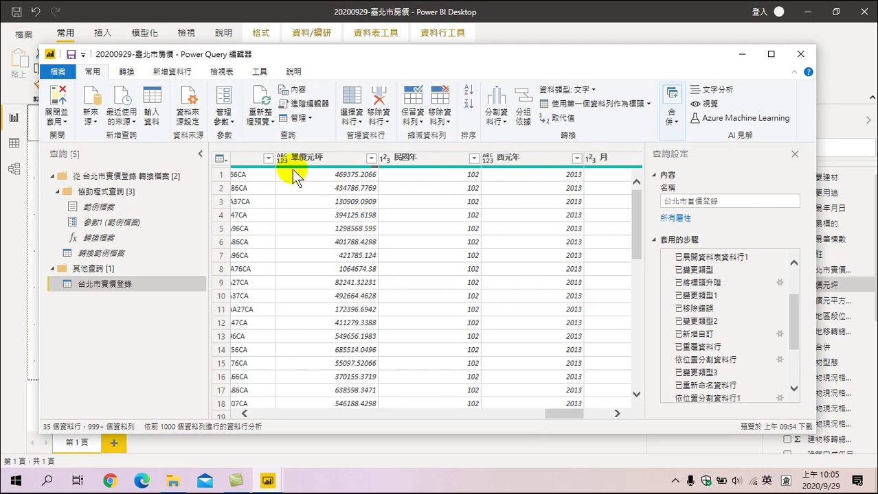
Change the 單價元坪 column's data type to Decimal Number (小數).
mouse_move(297, 167)
click(320, 156)
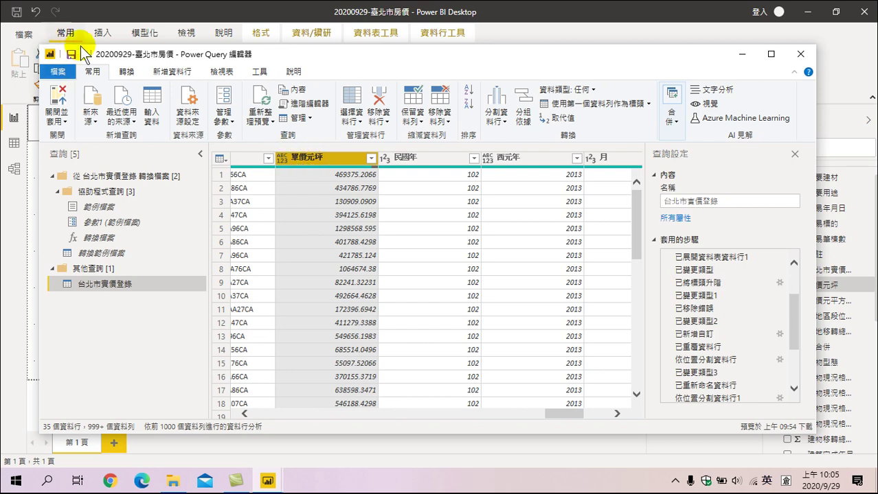
click(130, 71)
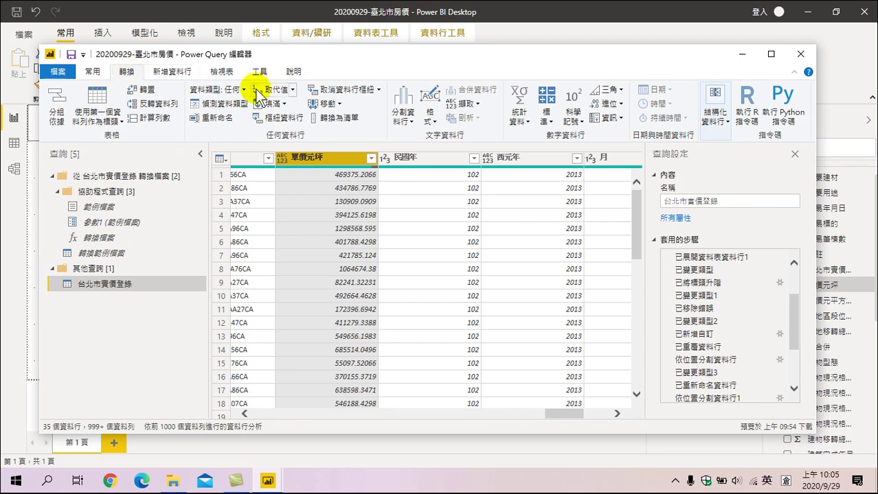
click(234, 90)
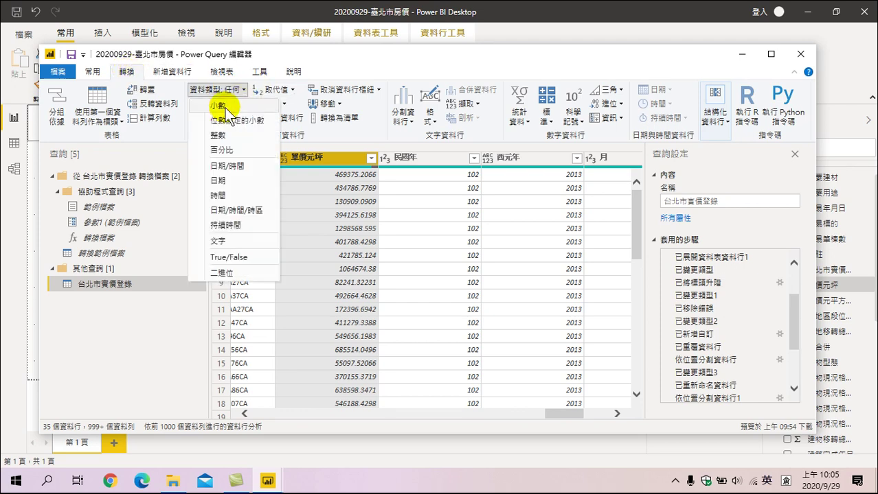
click(224, 107)
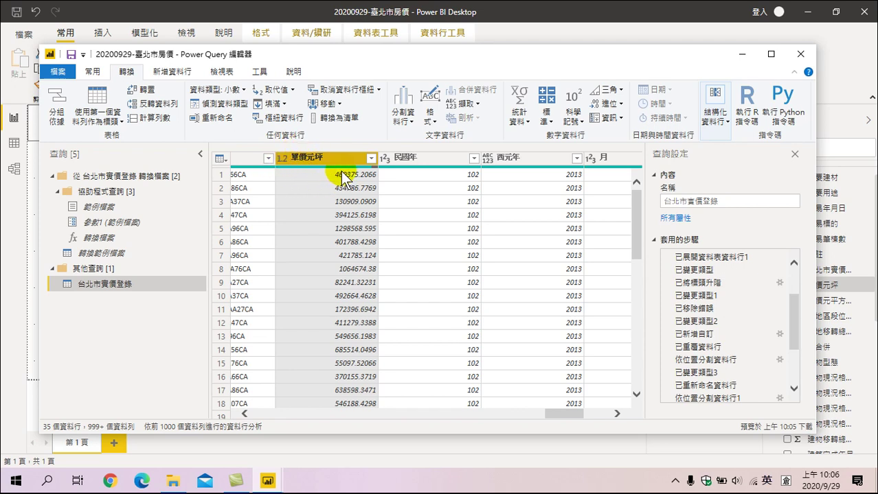
click(92, 71)
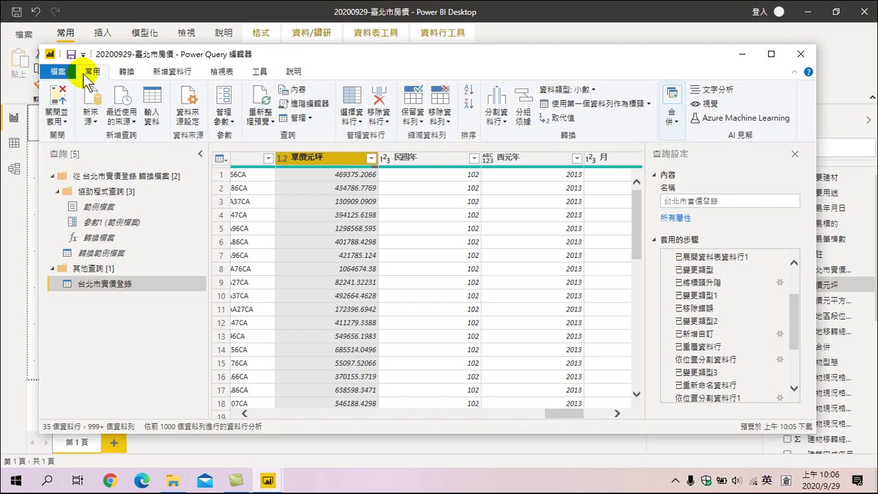
Close & Apply the query changes so the second card shows 0.00.
click(57, 99)
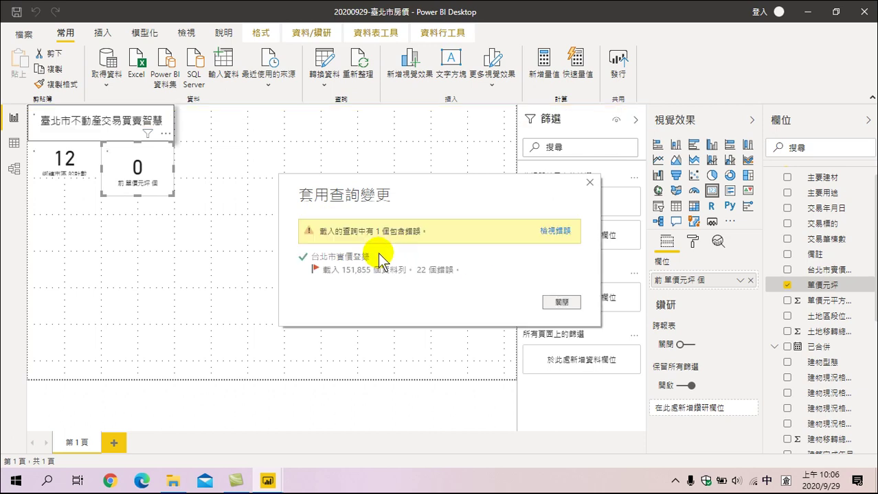
key(shift)
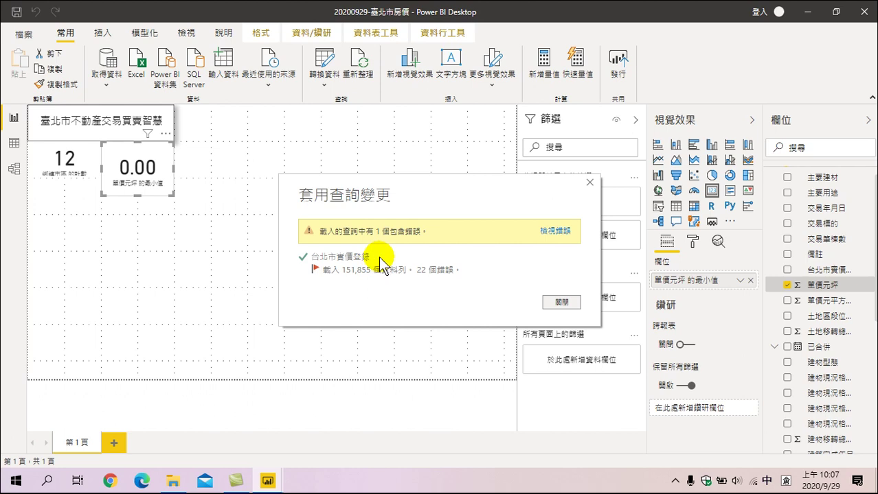
click(562, 302)
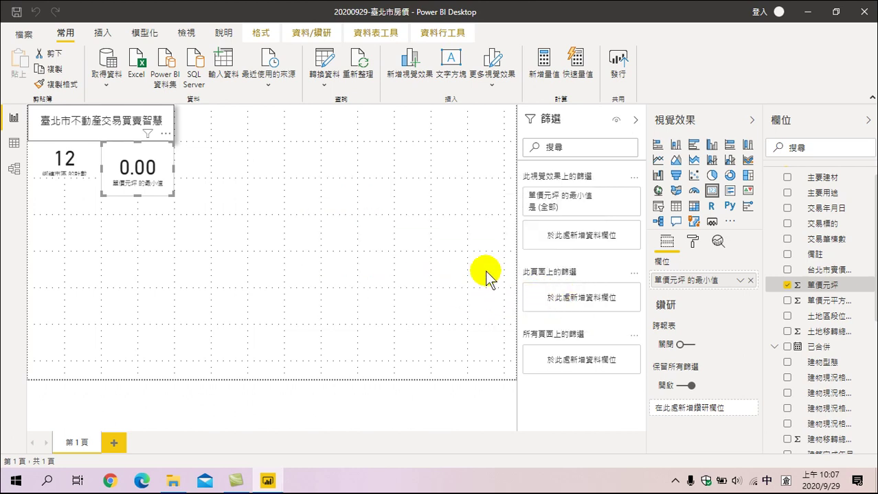
click(178, 240)
Switch the 單價元坪 card from 最小值 to 平均 (623.9...) and make it slightly shorter.
click(163, 165)
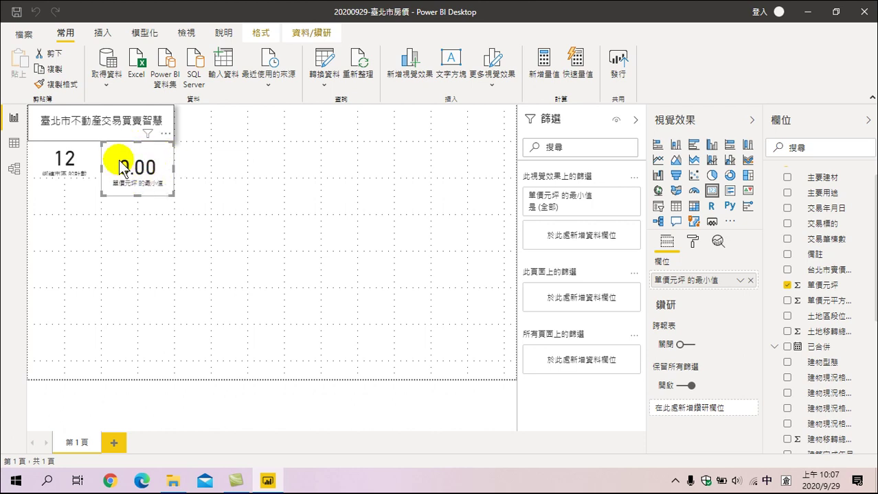
click(740, 280)
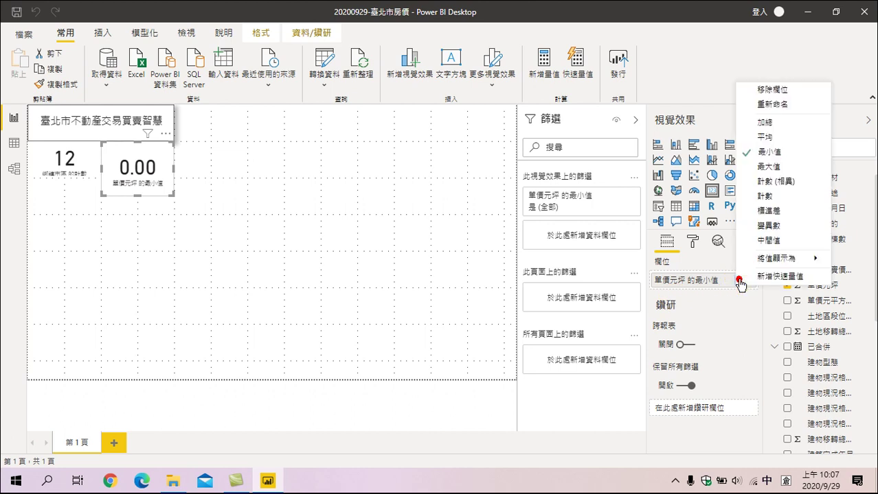
click(757, 136)
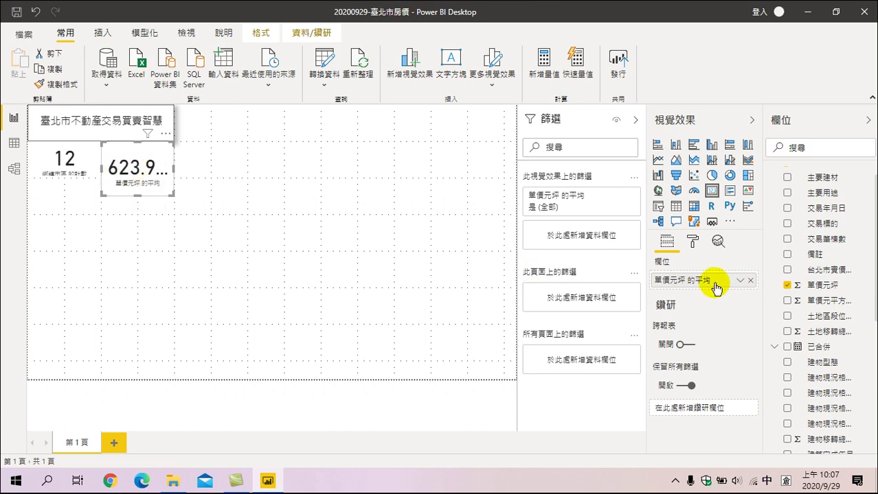
click(739, 280)
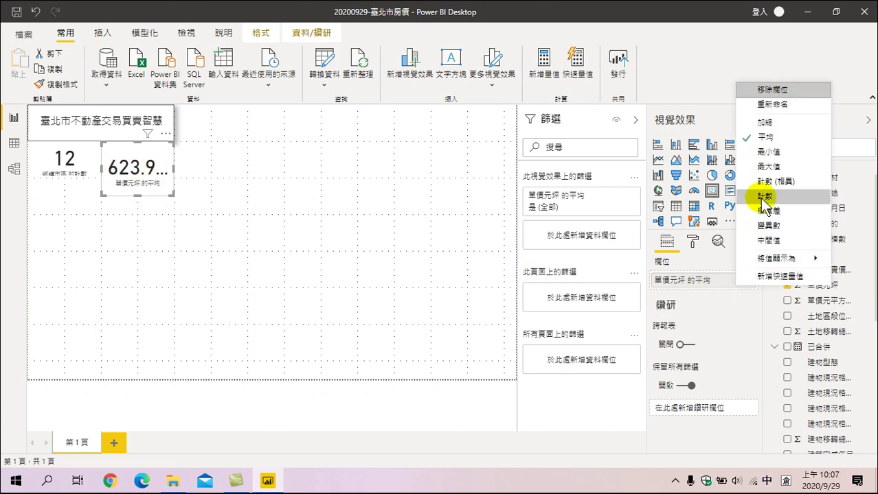
click(773, 139)
drag(137, 194, 139, 180)
click(146, 219)
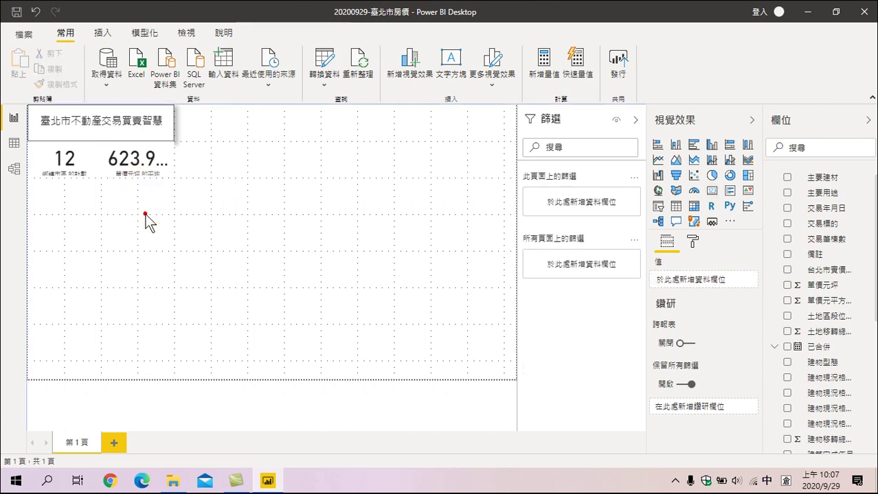
Turn on 邊界 and 陰影 for the average unit-price card.
click(150, 157)
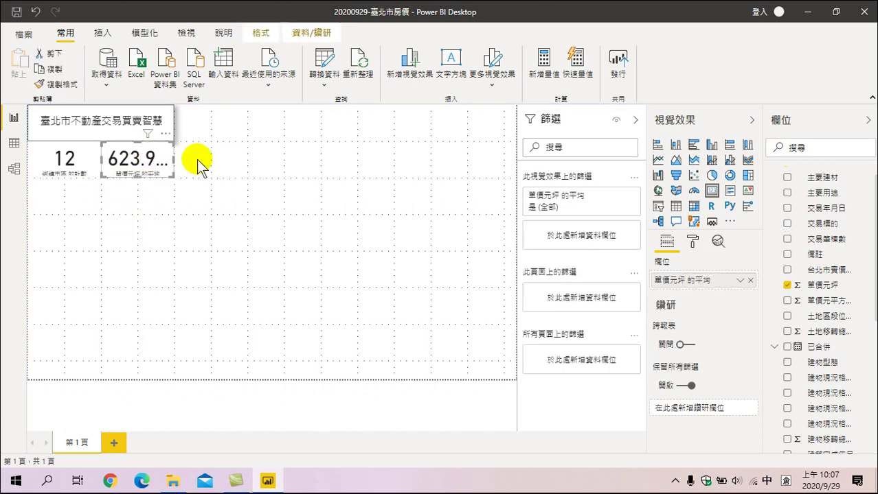
click(695, 244)
scroll(714, 364, down, 5)
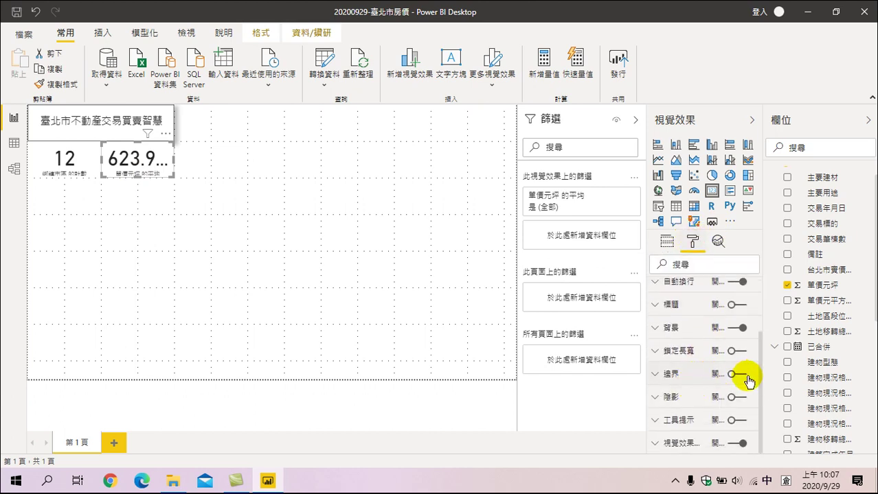
click(732, 374)
click(730, 398)
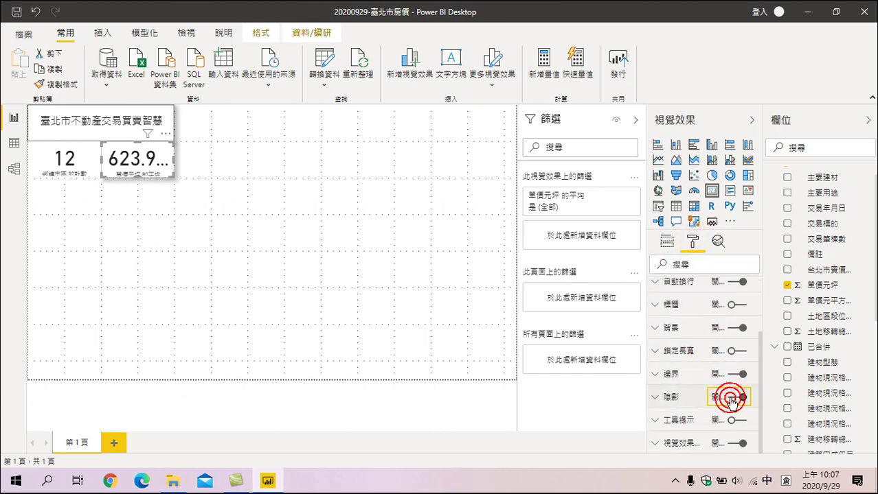
click(225, 222)
Confirm the card's 平均 aggregation and size the card small beside the 12 card.
click(164, 156)
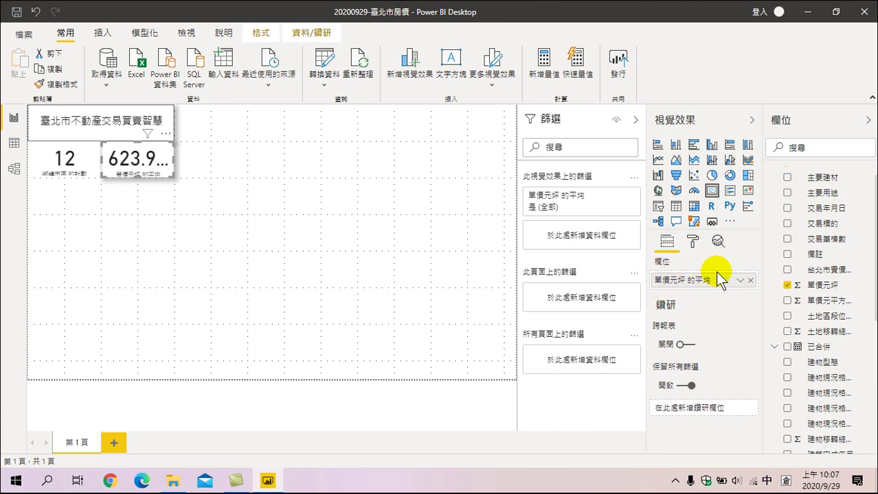
click(739, 280)
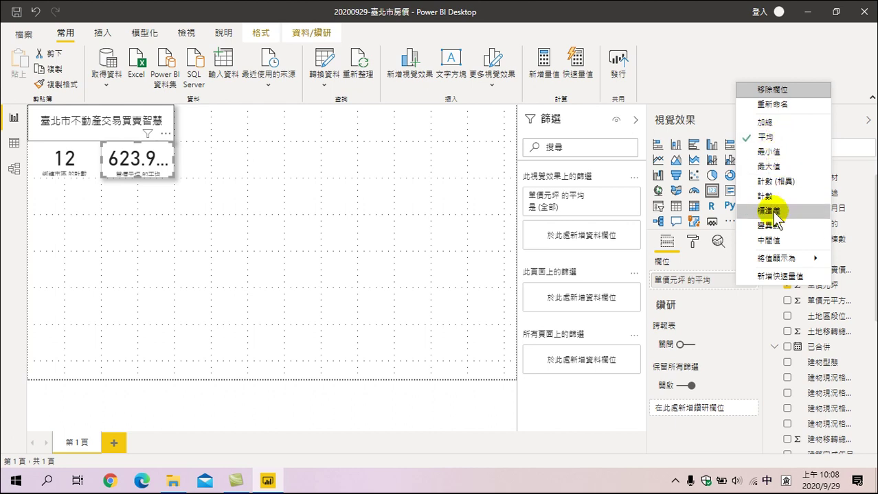
click(768, 139)
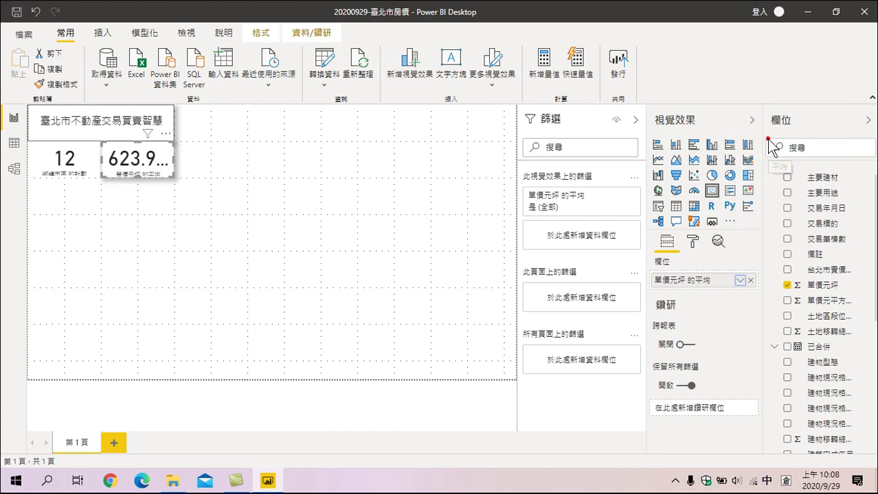
click(227, 198)
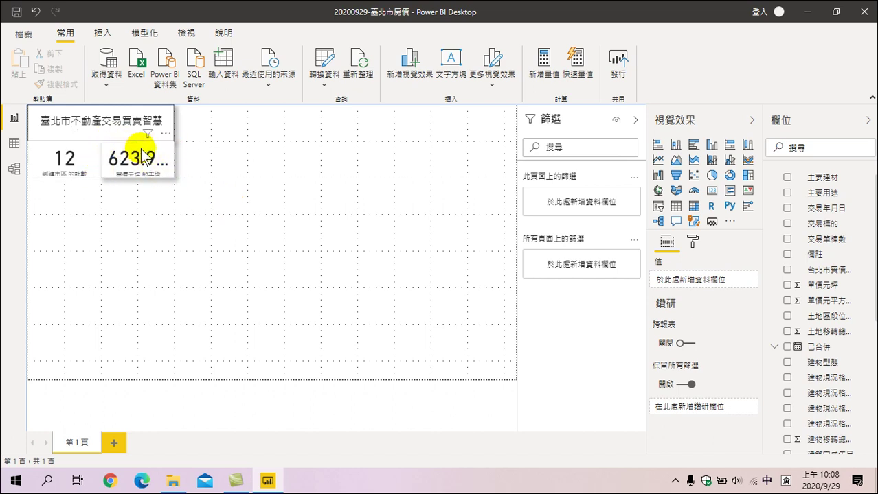
mouse_move(150, 166)
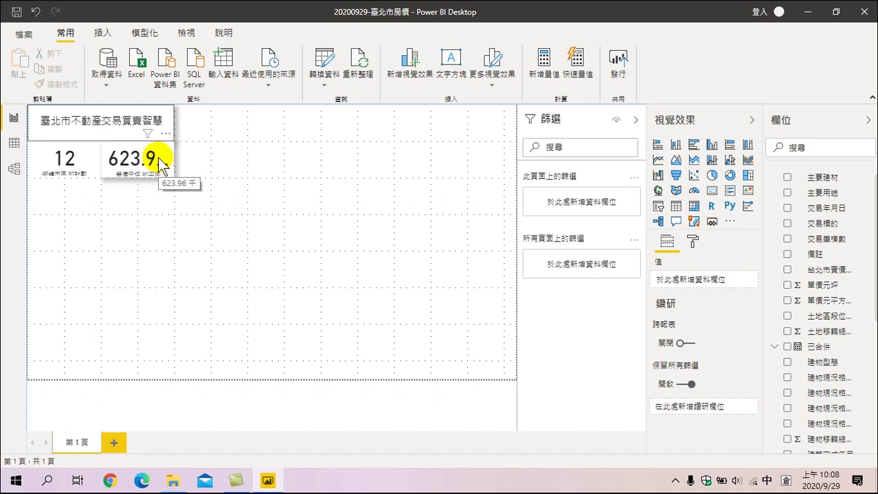
click(157, 164)
drag(173, 177, 290, 232)
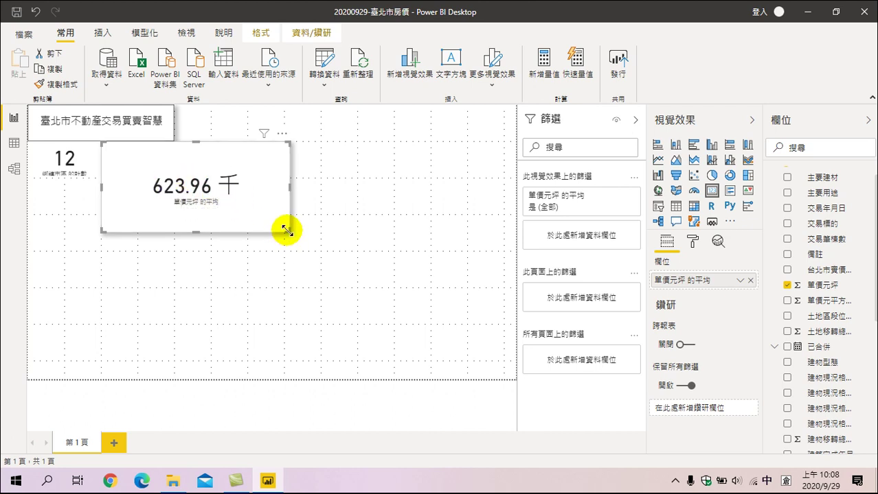
drag(288, 233, 172, 177)
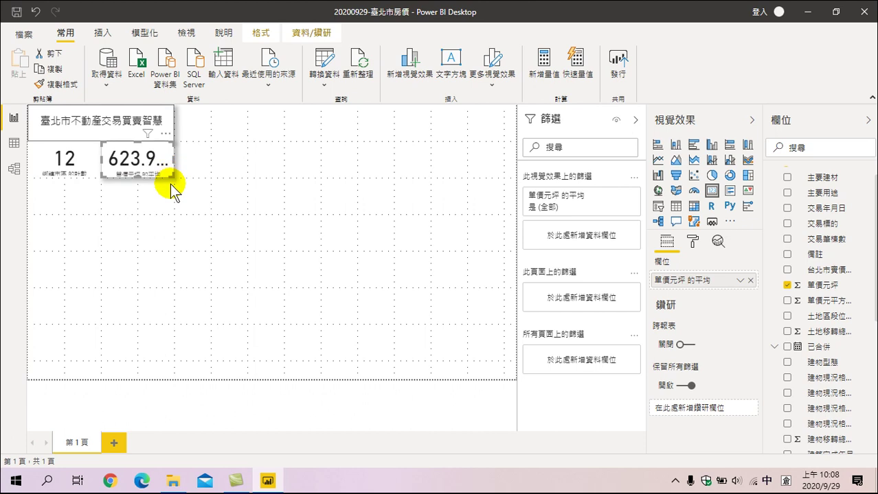
click(167, 206)
click(131, 197)
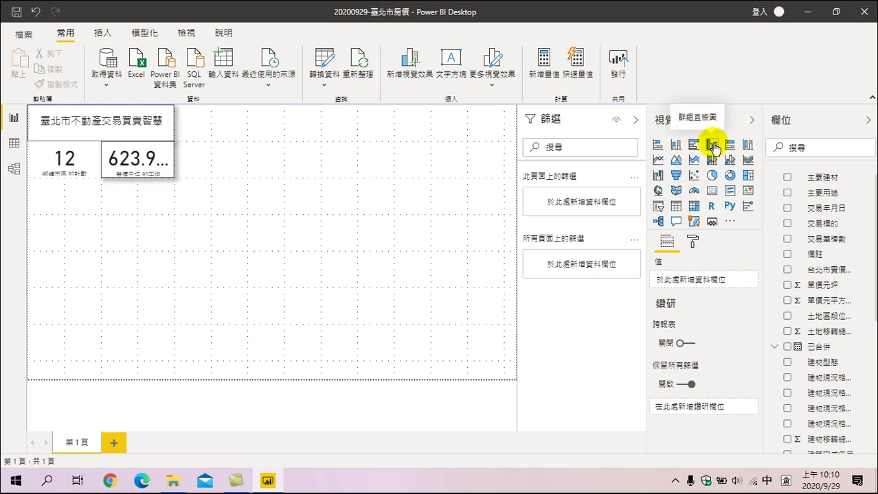
Add a clustered column chart (群組直條圖) and stretch it across the lower-left canvas beneath the cards.
click(712, 146)
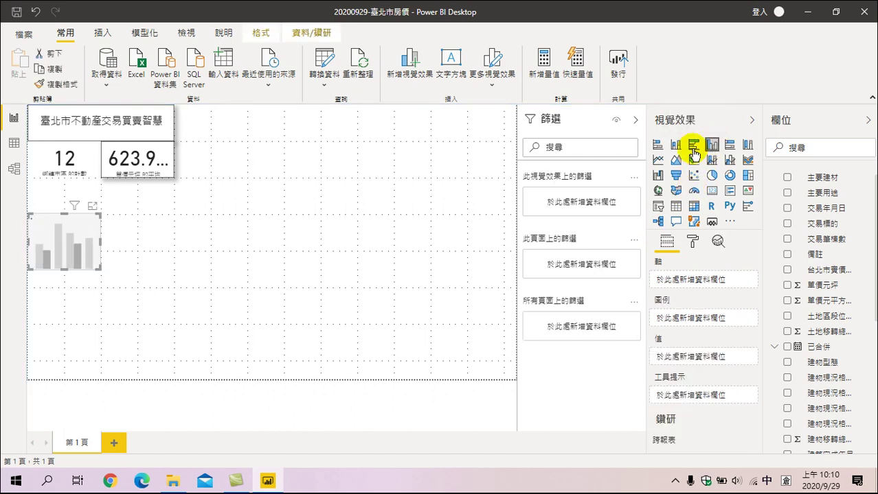
drag(100, 214, 173, 178)
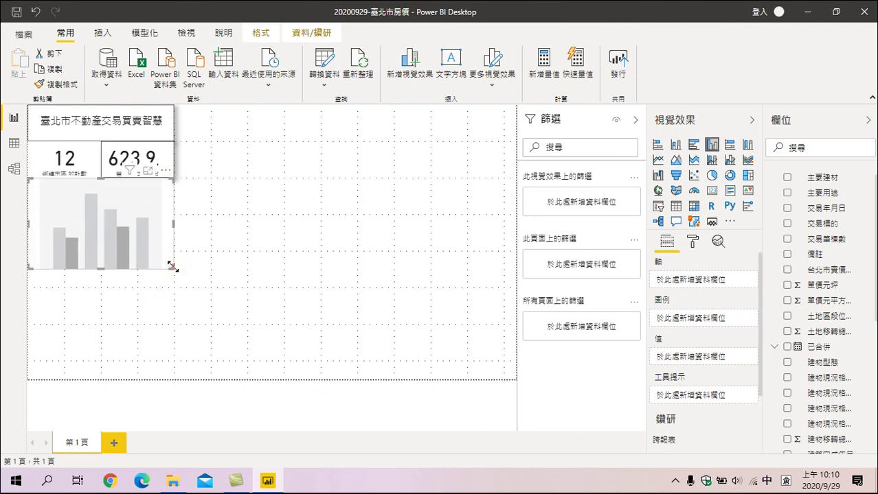
drag(172, 267, 297, 369)
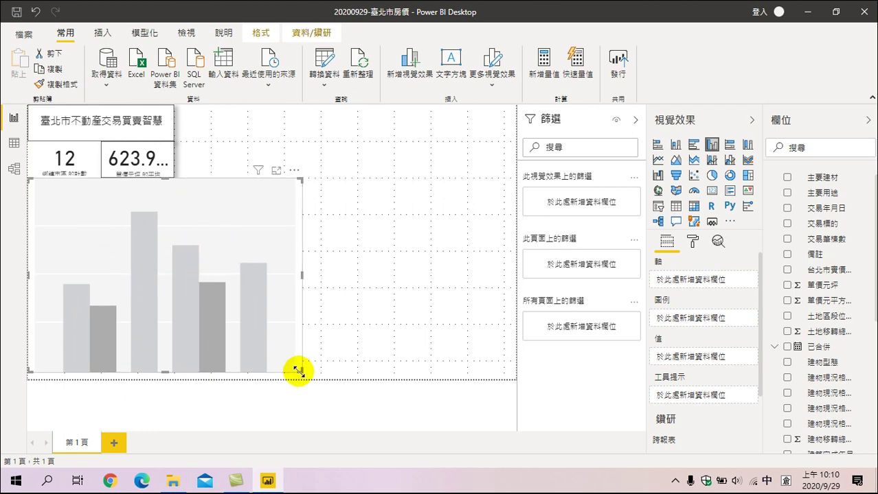
drag(298, 371, 300, 378)
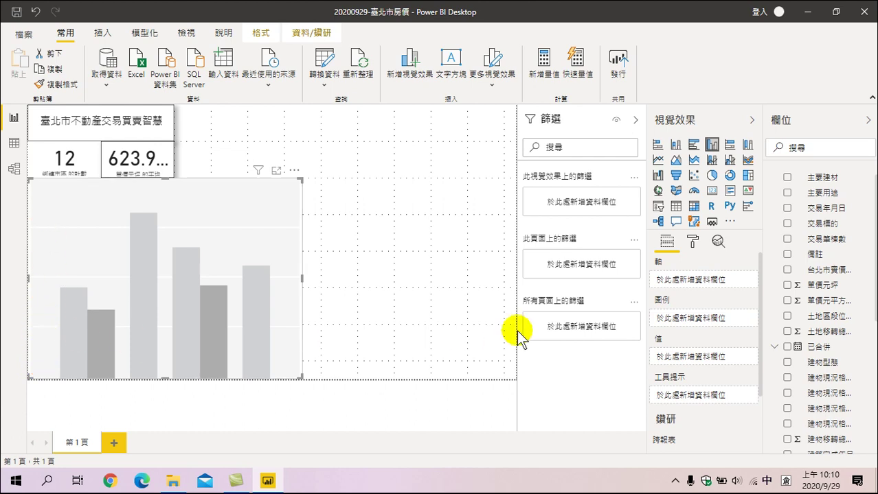
Put the 已合併 date hierarchy (年, 季, 月, 日) on the column chart's axis.
scroll(813, 256, down, 3)
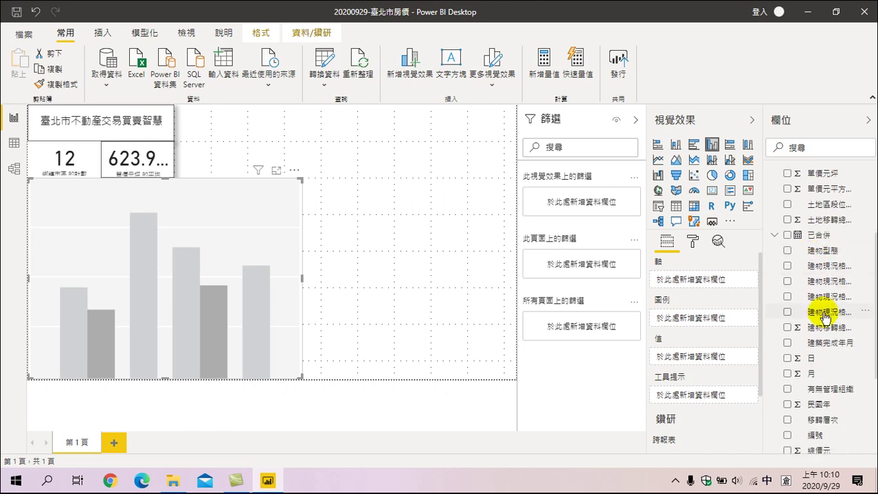
scroll(822, 337, down, 4)
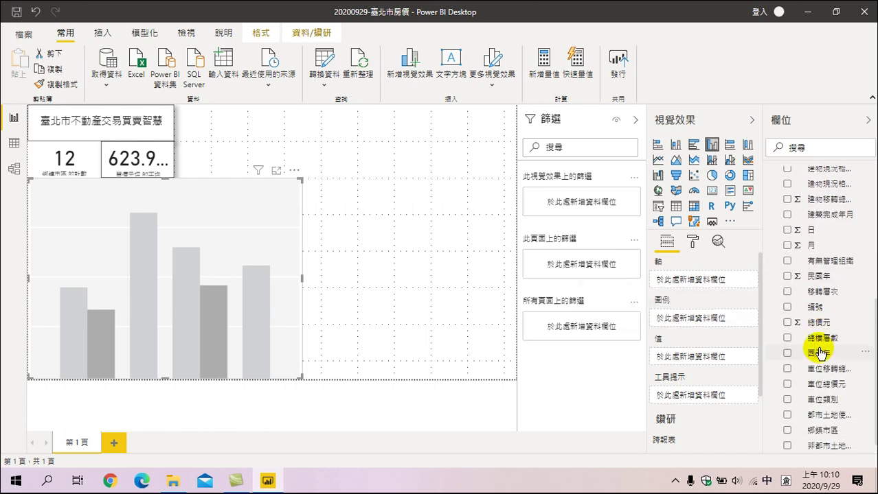
scroll(822, 360, up, 7)
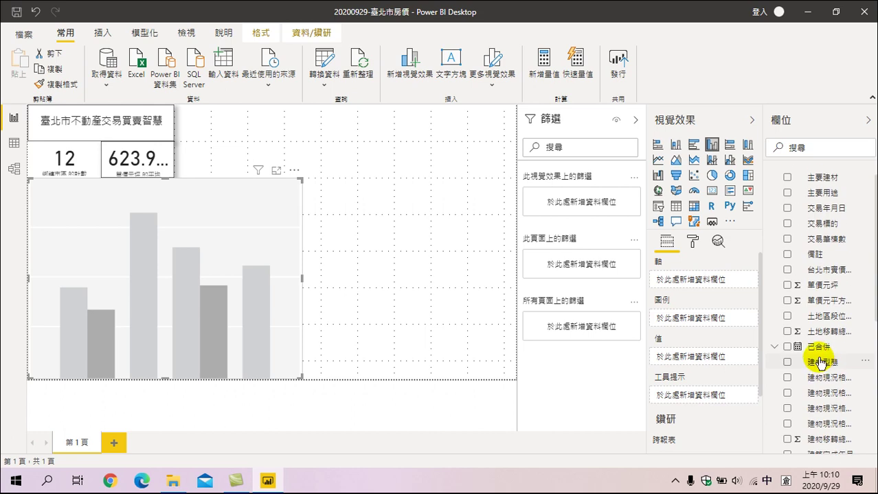
click(787, 349)
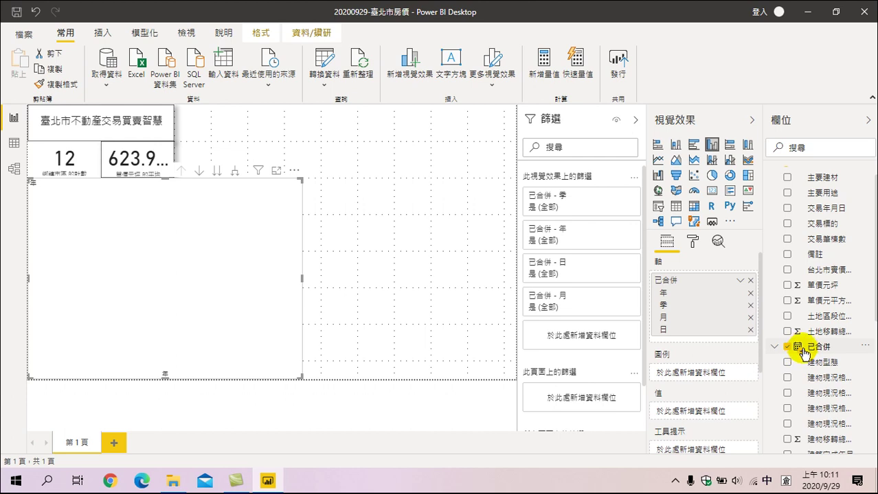
Add 單價元坪 as the column chart's values.
scroll(800, 352, down, 2)
scroll(807, 356, down, 2)
scroll(815, 359, down, 2)
scroll(815, 359, up, 2)
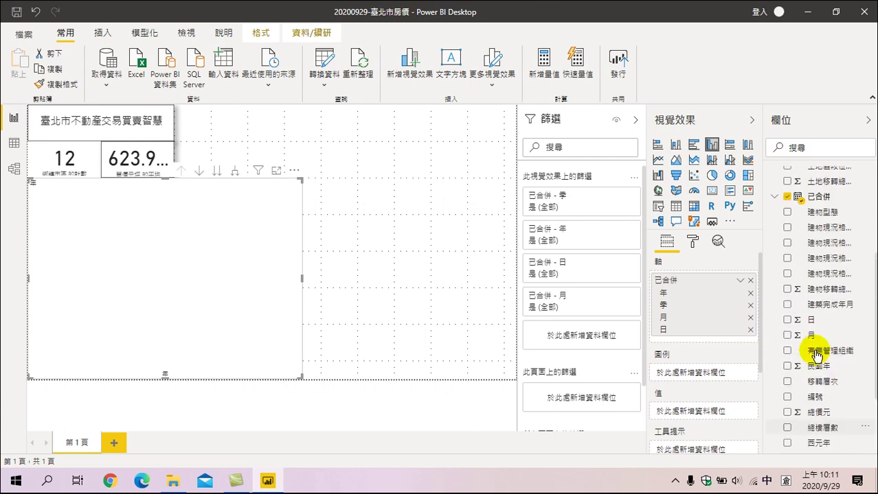
scroll(817, 356, up, 4)
scroll(816, 355, down, 2)
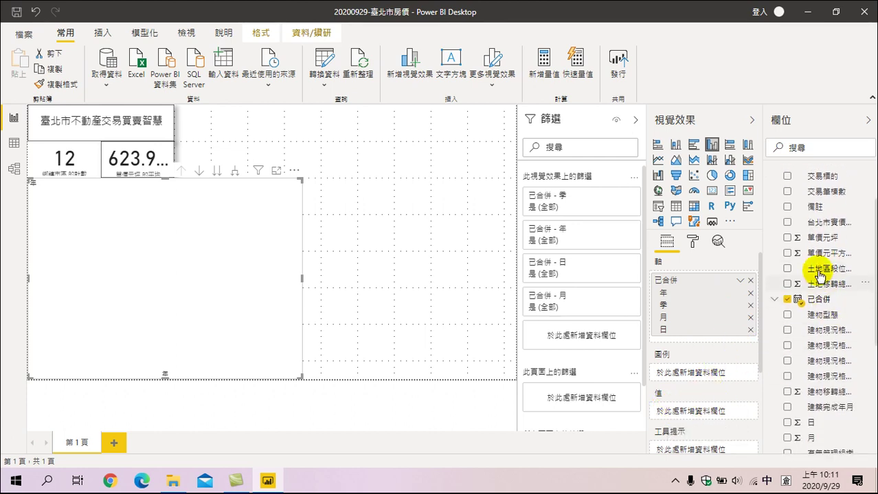
click(787, 237)
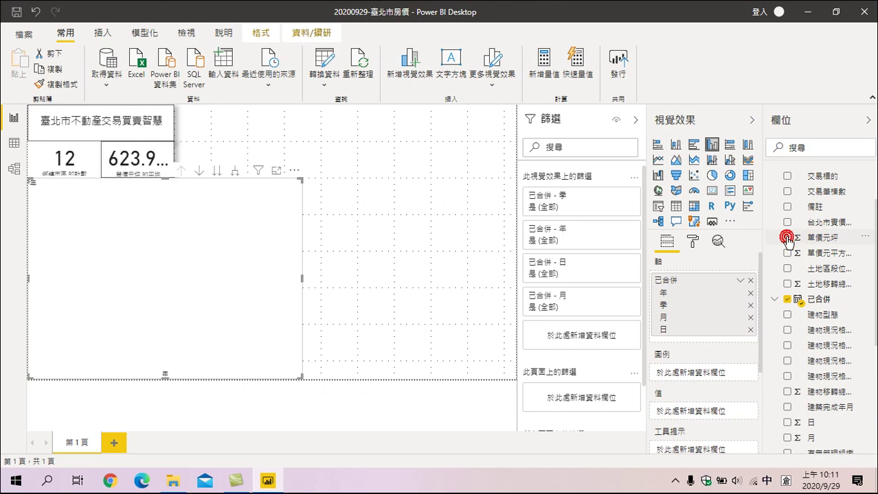
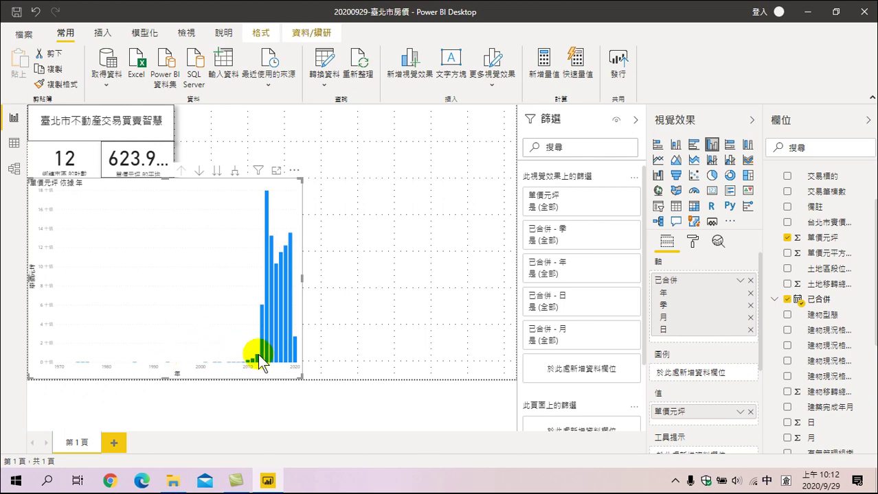
Apply an advanced filter on 已合併 - 年 for years greater than 2012.
mouse_move(263, 363)
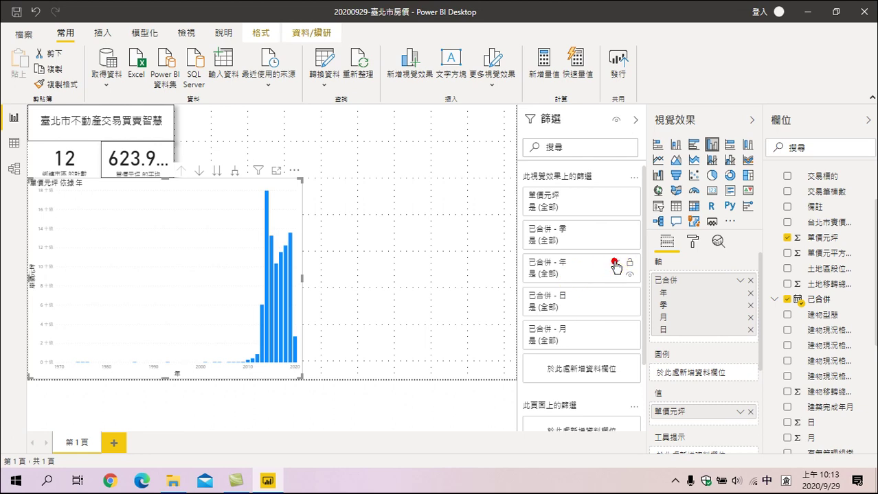
click(614, 264)
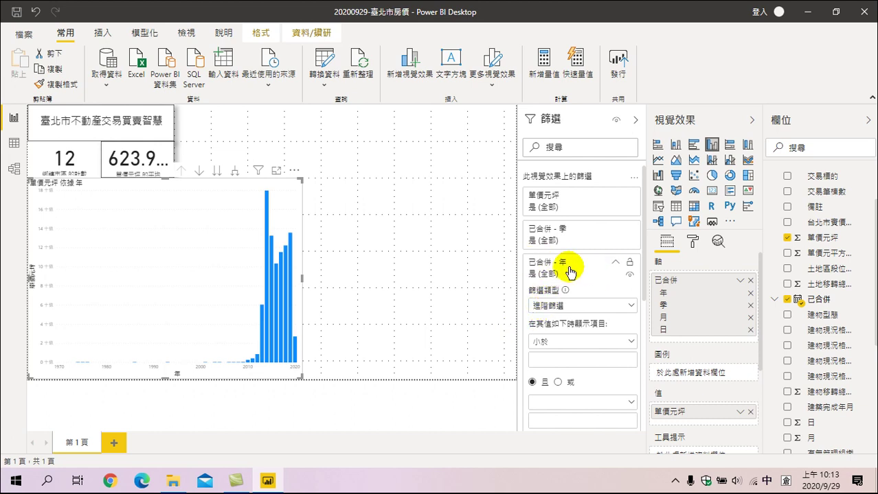
click(560, 345)
click(547, 246)
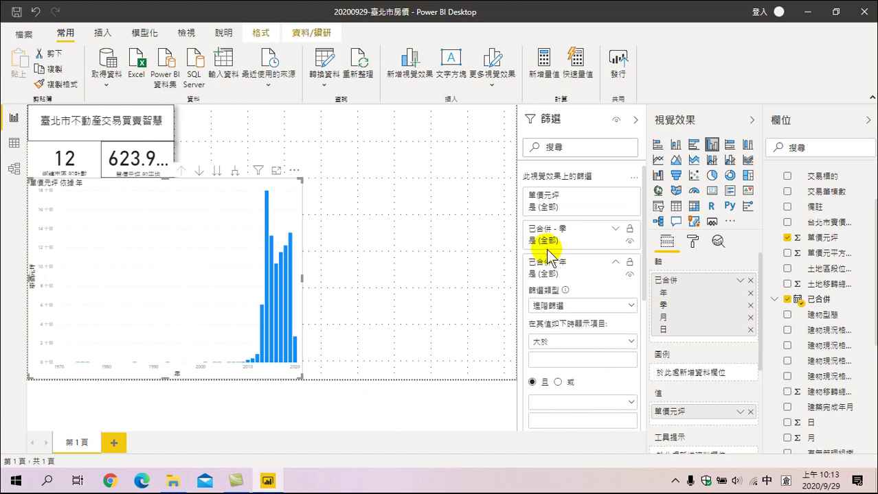
click(558, 358)
text(2012)
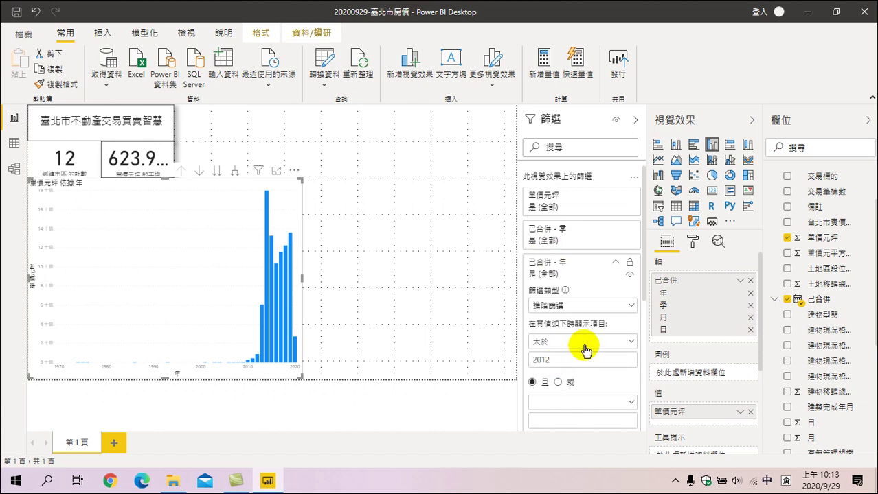
scroll(583, 344, down, 1)
click(621, 377)
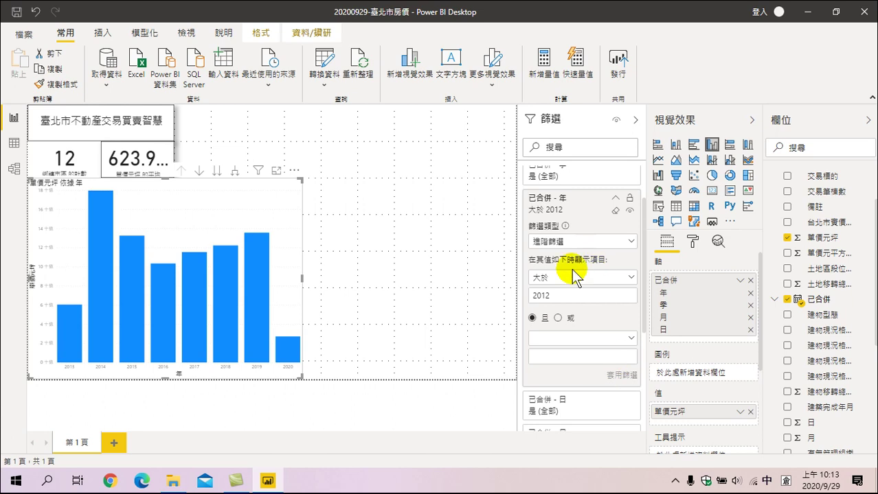
Change the year threshold to 2010 and reapply the filter.
click(563, 299)
key(BackSpace)
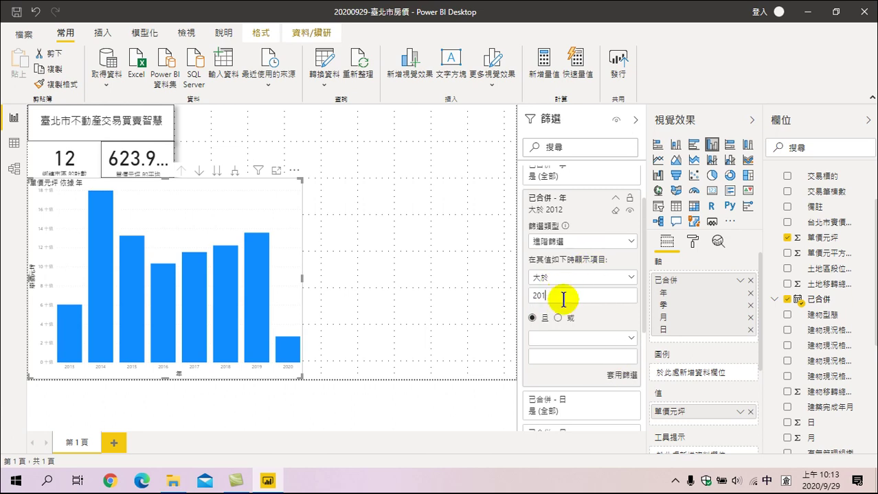
text(0)
click(622, 377)
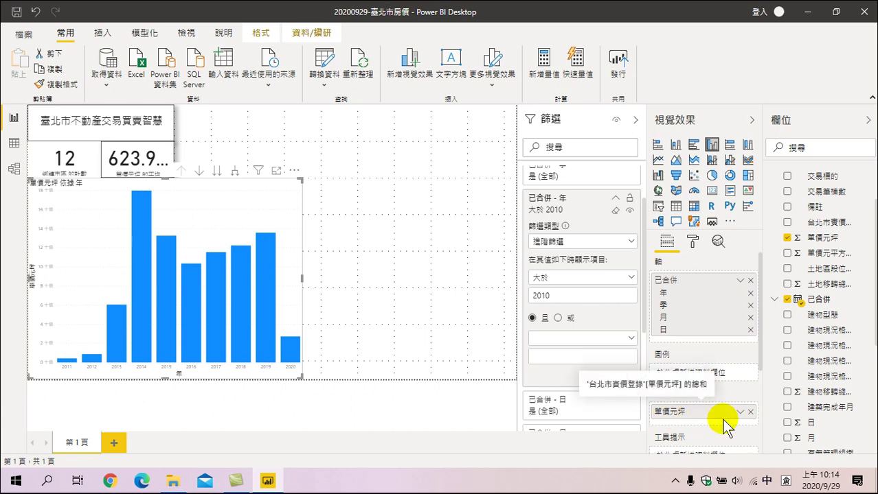
Switch the 單價元坪 value from 加總 to 平均.
click(740, 412)
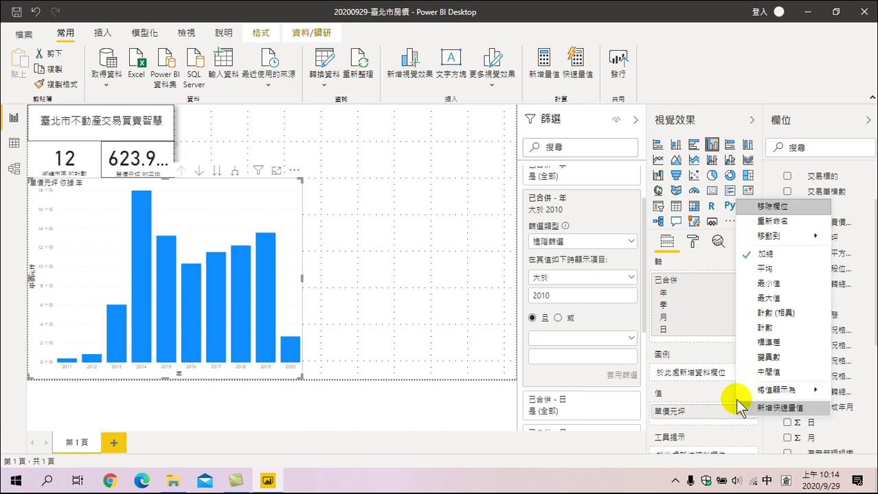
click(763, 269)
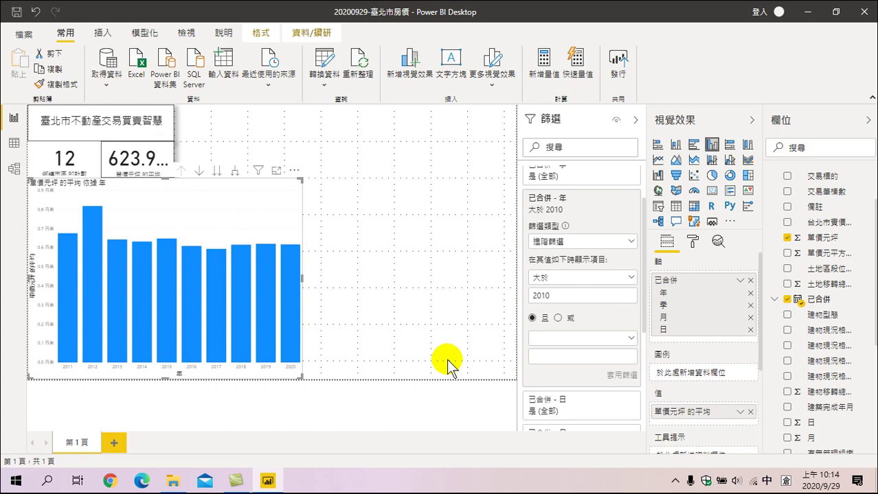
click(557, 296)
click(557, 295)
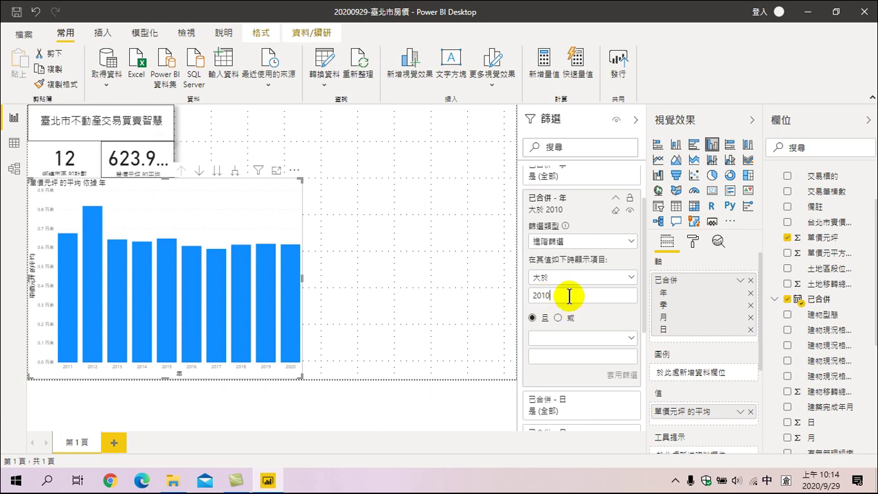
click(570, 295)
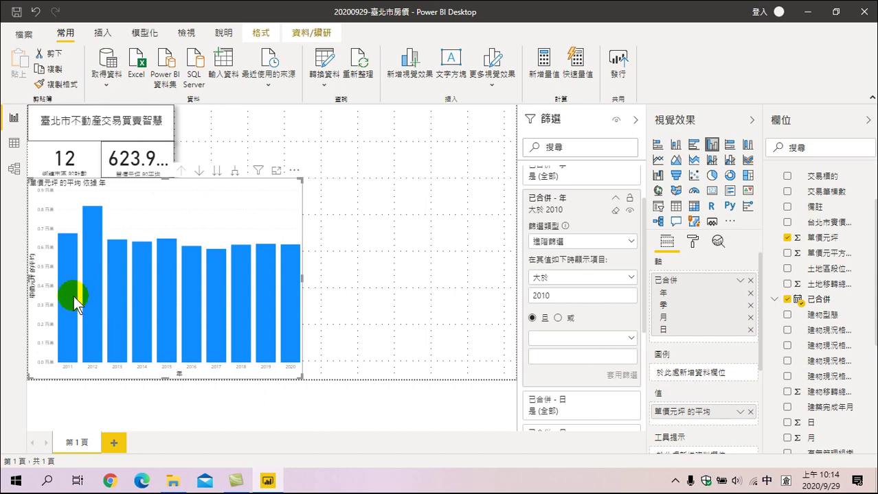
Cross-highlight the 2012 bar in the year chart.
mouse_move(75, 298)
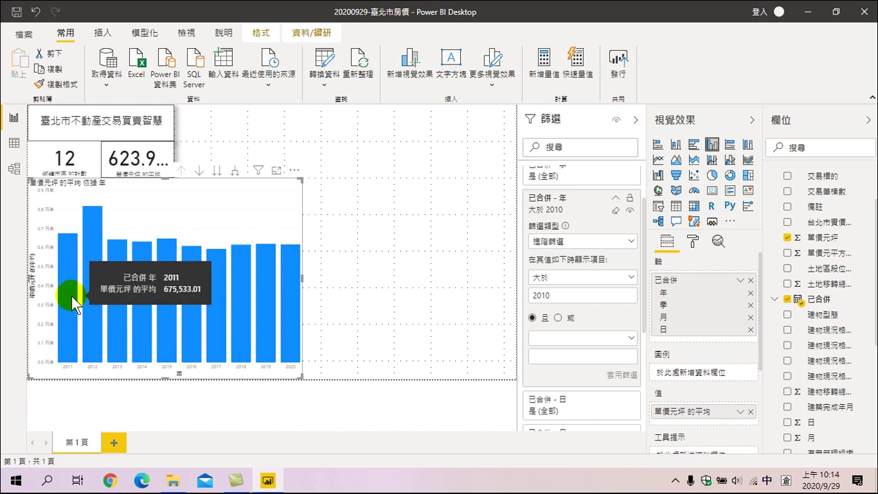
mouse_move(108, 320)
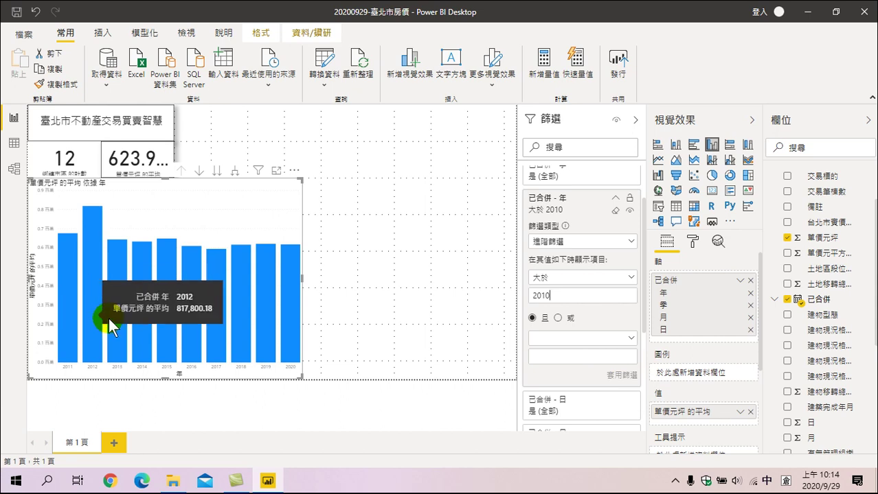
mouse_move(123, 259)
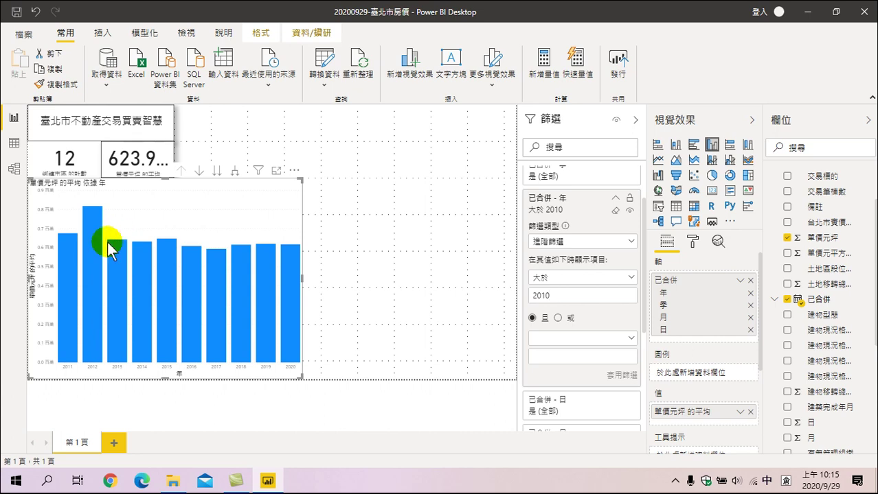
mouse_move(92, 224)
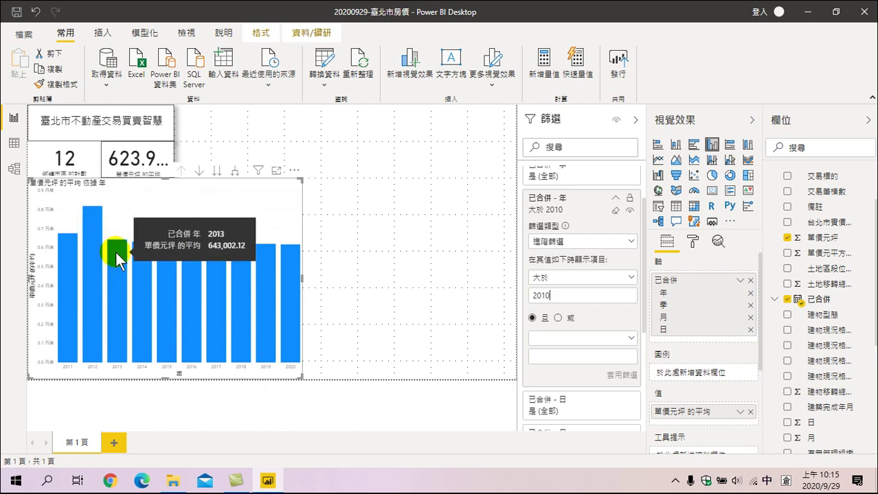
click(91, 223)
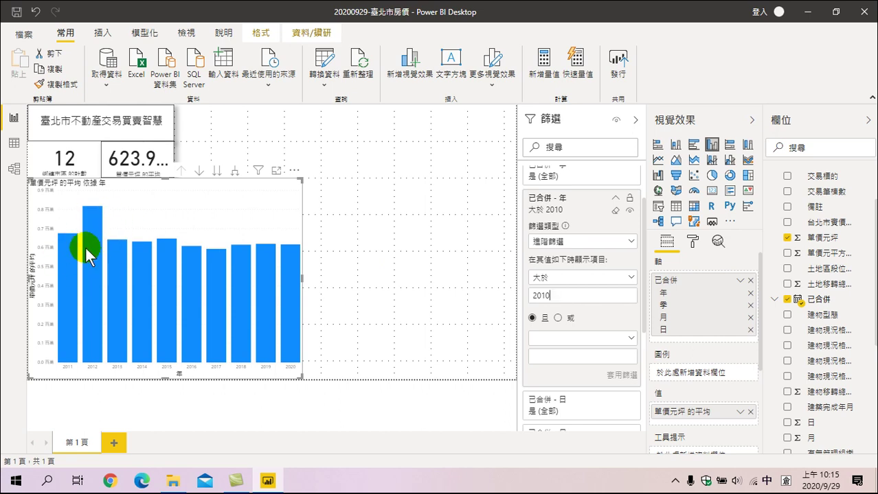
Change the year filter threshold from 2010 to 2012 and reapply it.
click(561, 294)
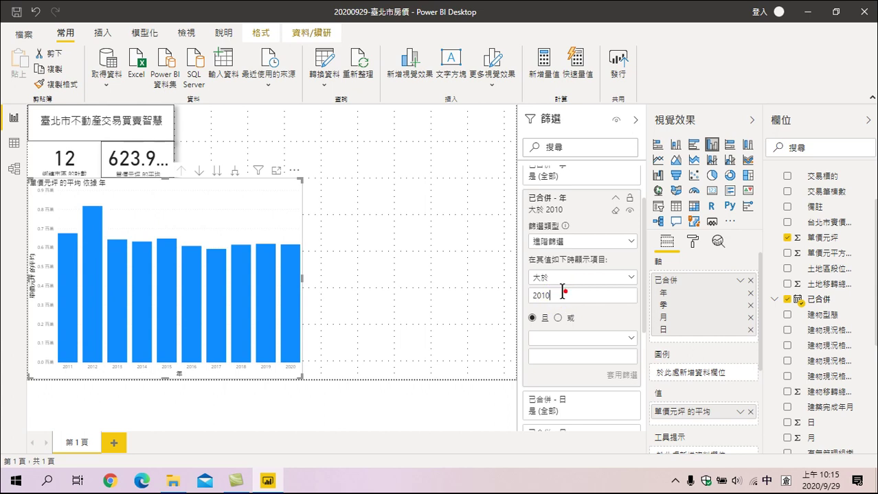
drag(542, 294, 570, 314)
text(12)
click(618, 376)
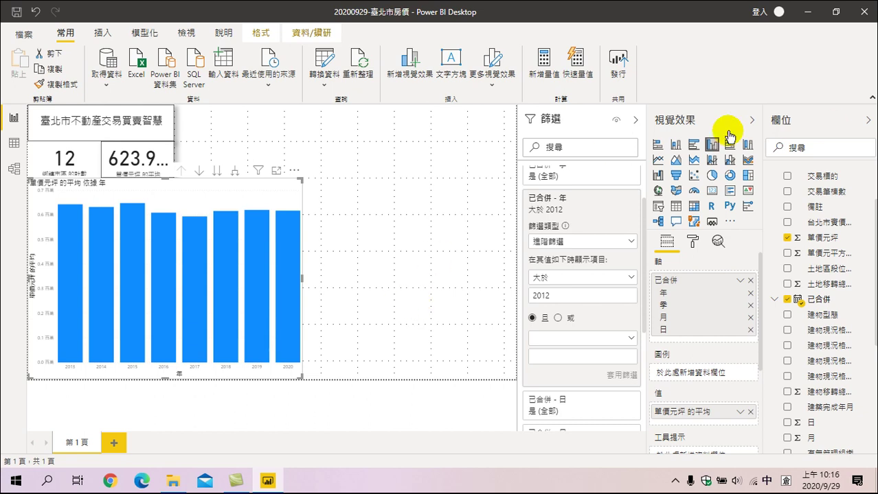
Convert the year chart to a line chart and add a 趨勢線 from Analytics.
click(660, 160)
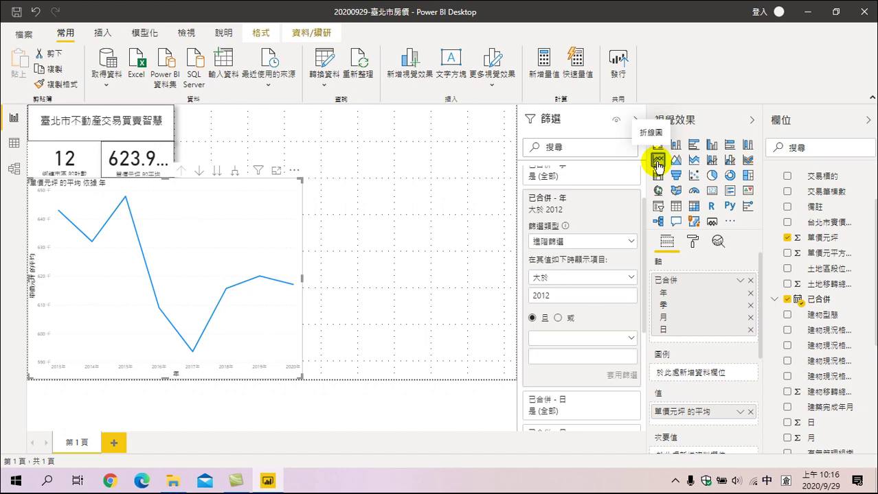
click(717, 240)
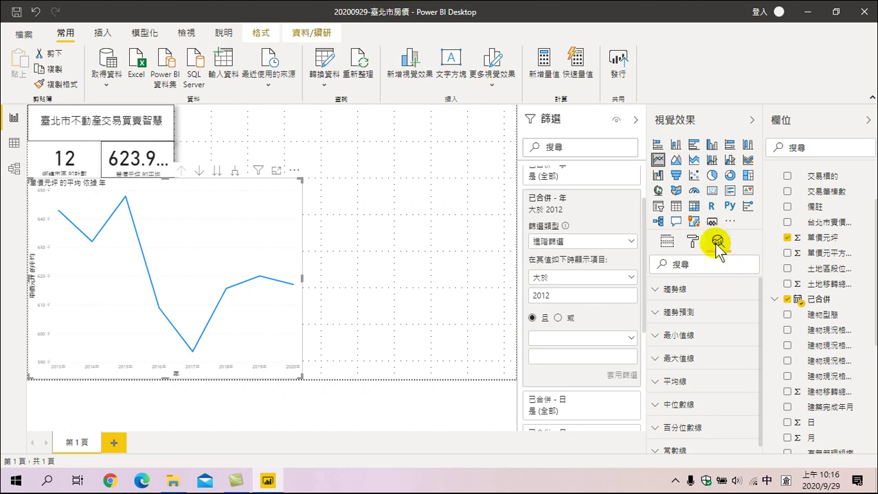
click(660, 290)
click(677, 319)
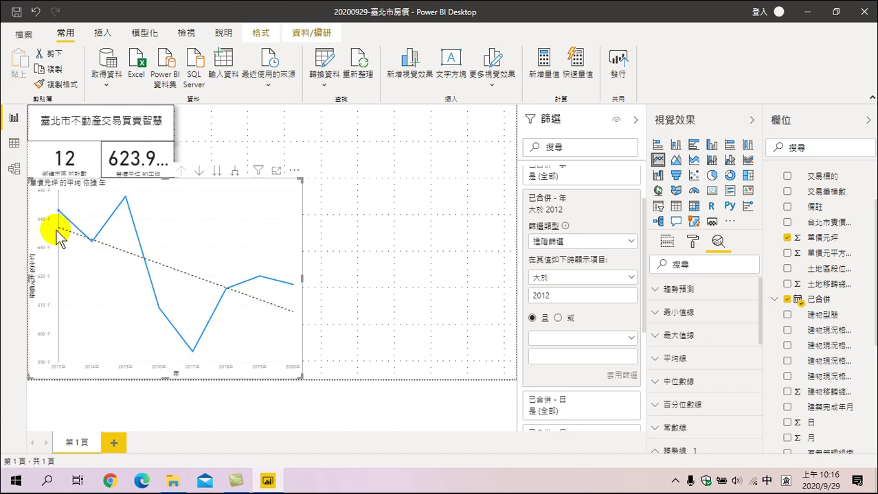
mouse_move(58, 234)
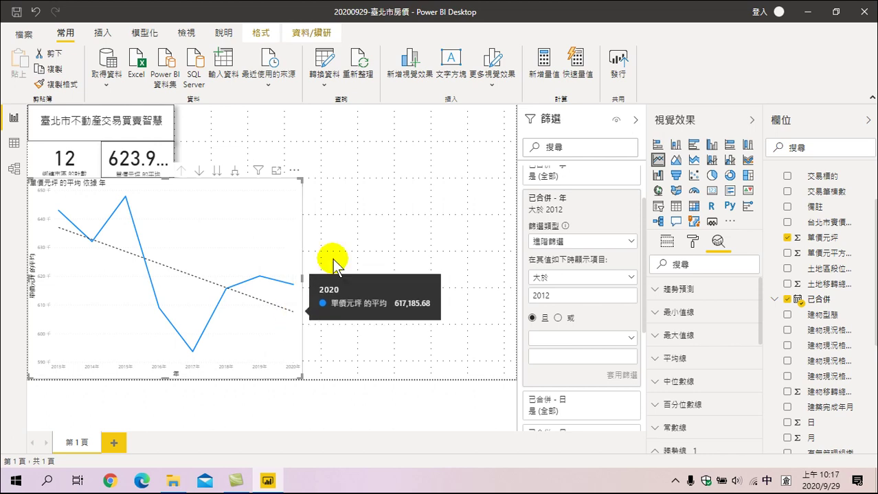
click(318, 233)
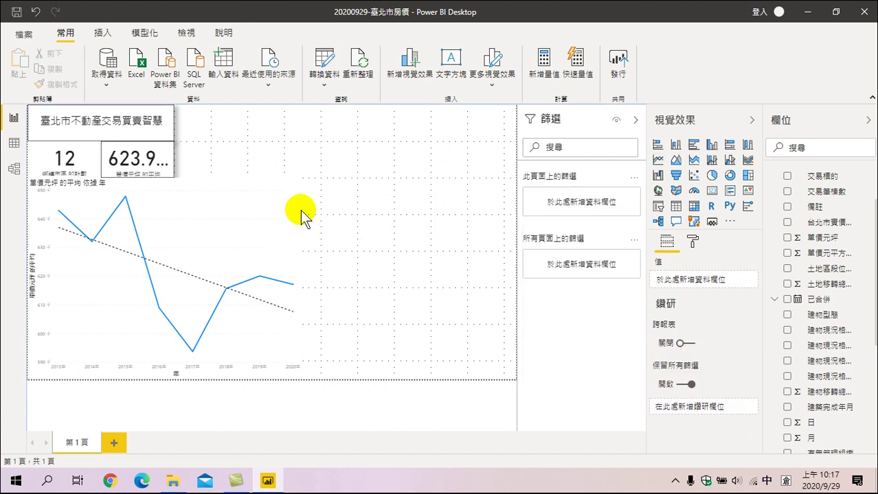
Add a text box across the upper right of the page with 18-point text.
click(448, 61)
drag(395, 133, 542, 102)
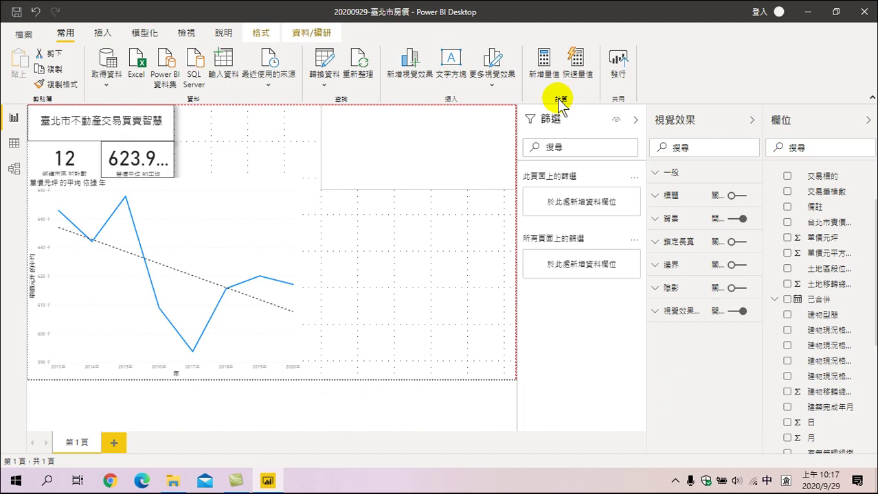
click(400, 142)
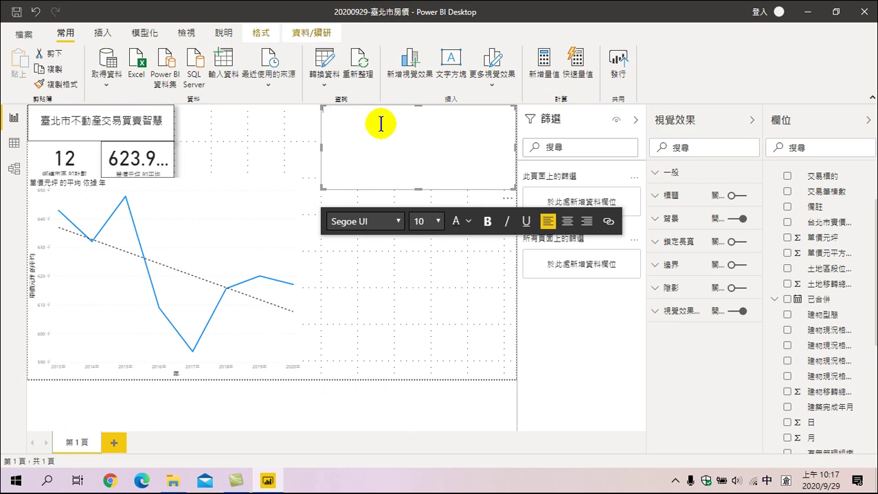
key(shift)
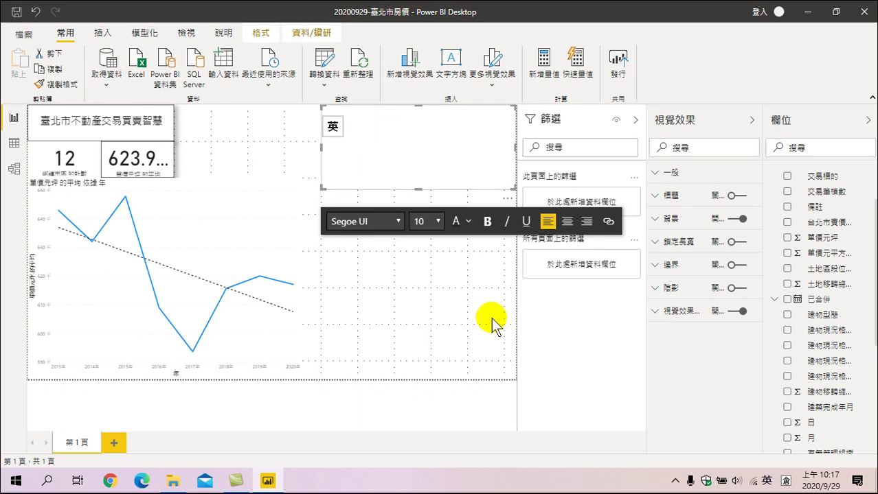
click(438, 220)
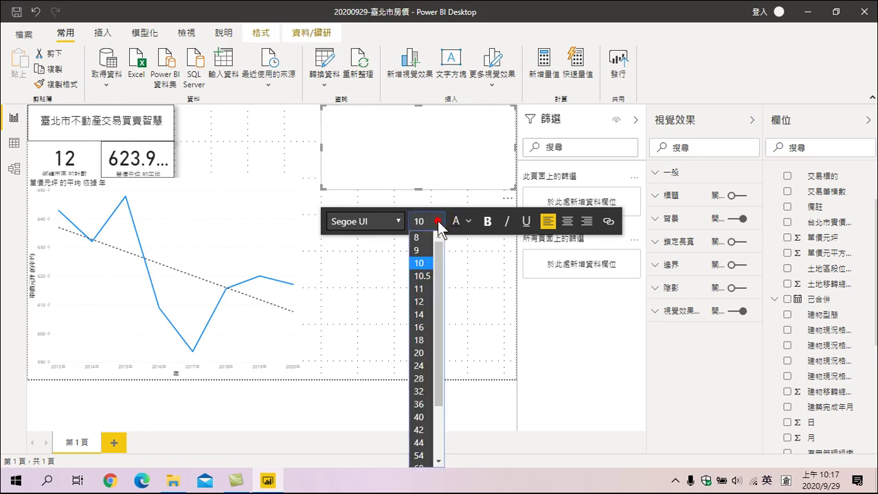
click(419, 339)
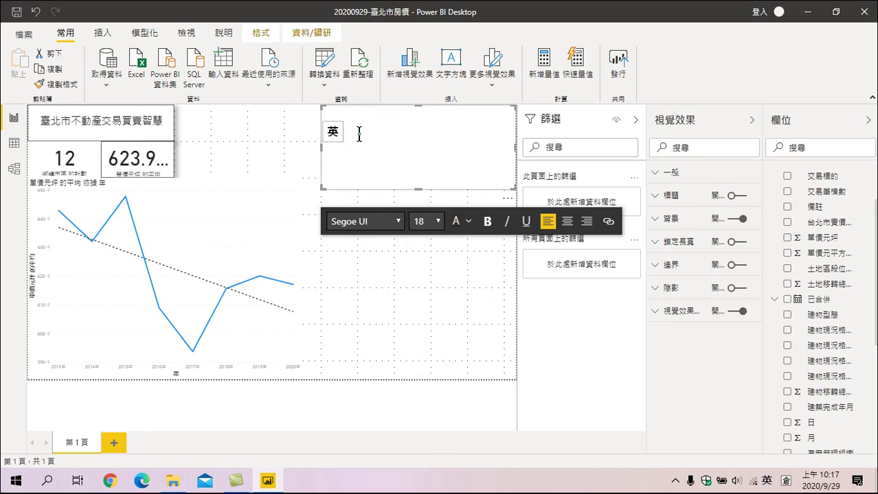
Type '1.臺北市地價元坪逐年下降' into the text box.
text(1.)
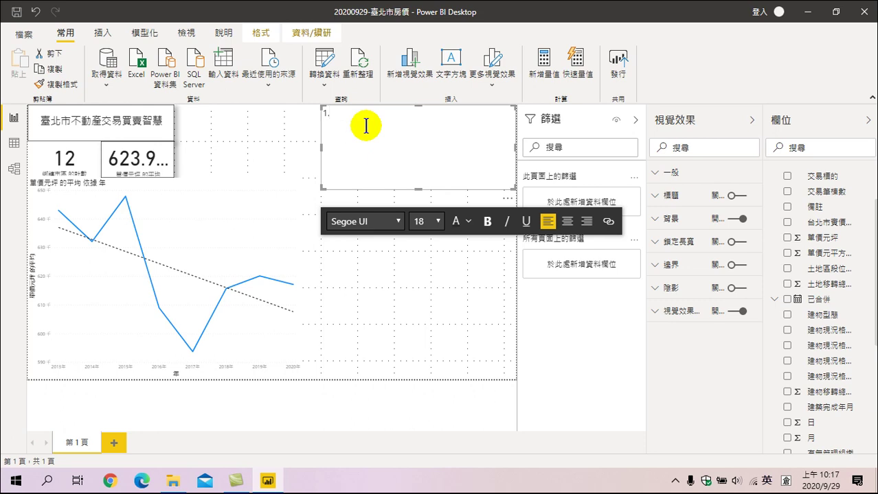
key(shift)
text(臺北卜中月)
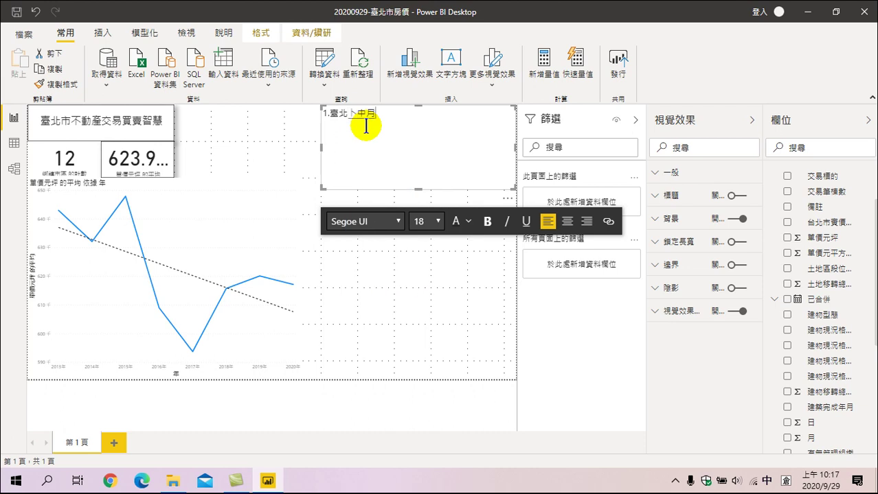
key(space)
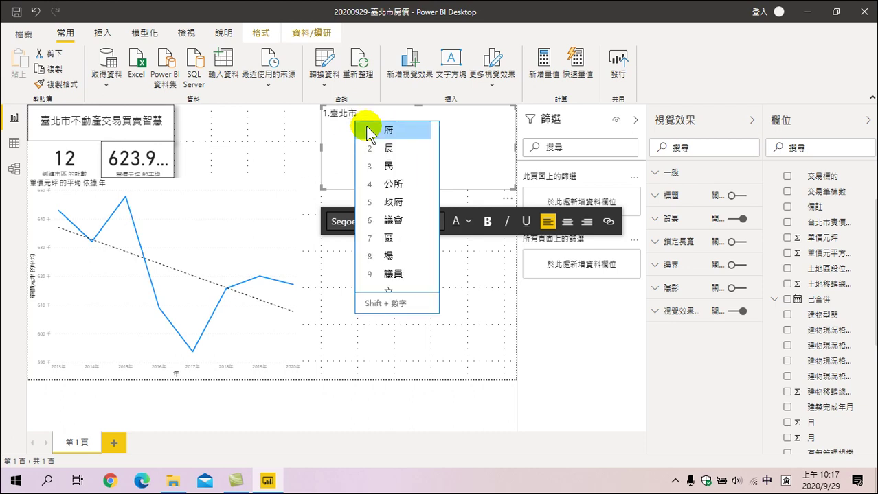
text(地人一田)
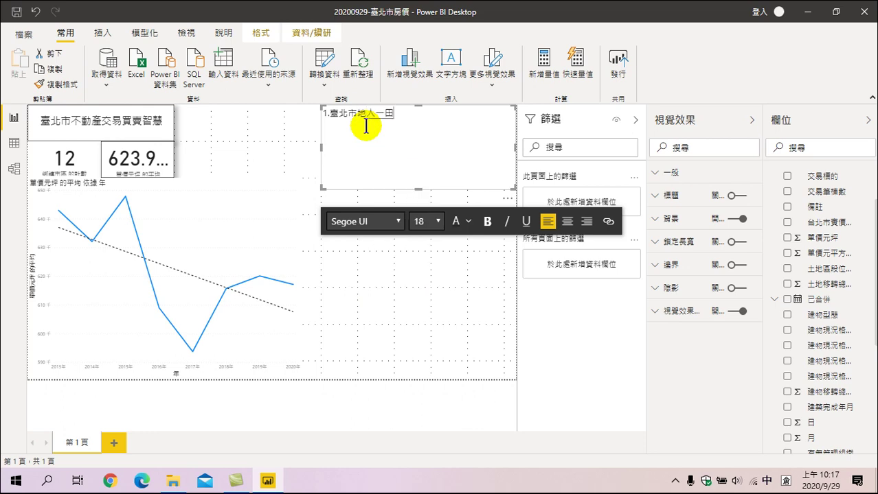
key(space)
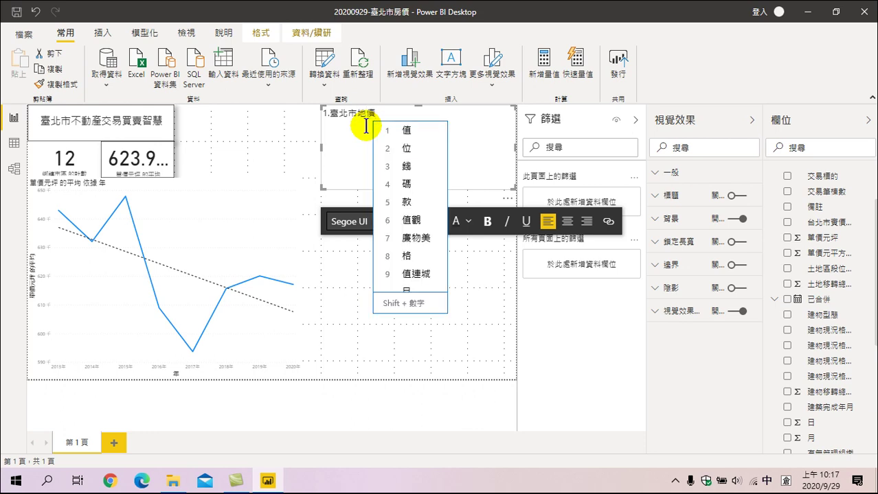
text(一一山)
key(space)
key(Return)
text(土一火)
key(space)
text(卜一尸)
key(space)
key(Return)
text(年)
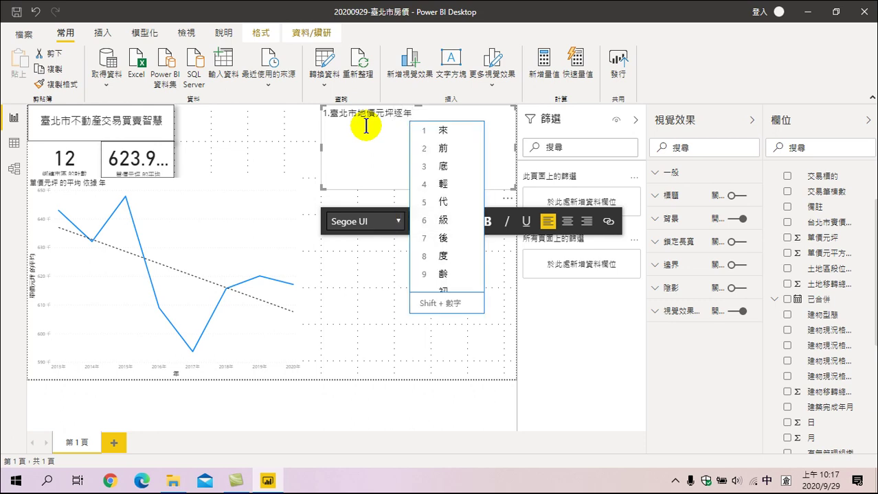
text(卜一)
key(space)
text(弓中竹水)
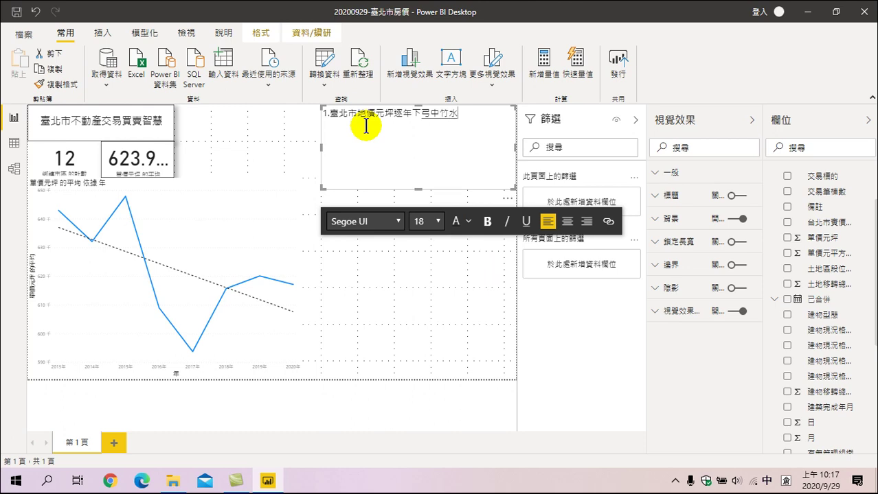
key(space)
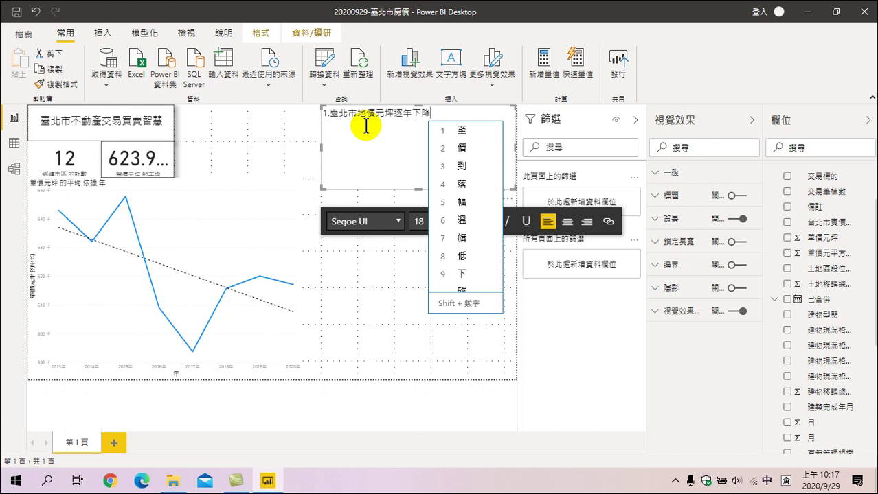
key(Escape)
text(，)
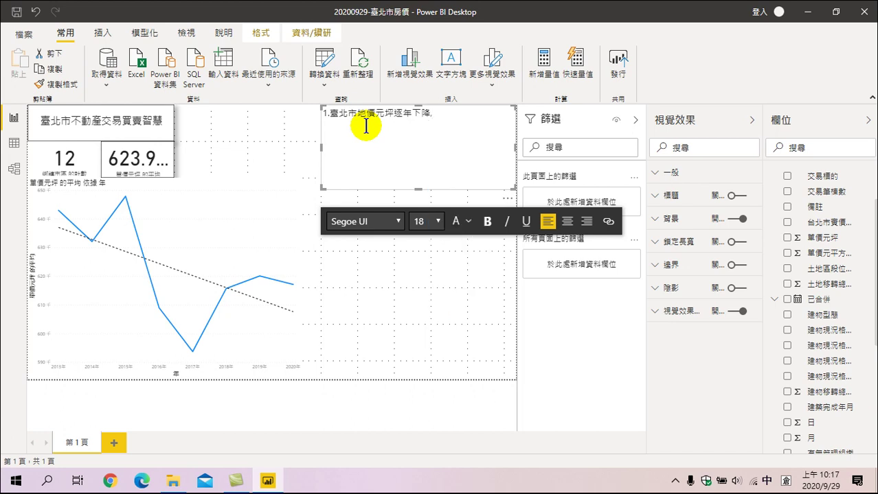
Continue the sentence with ',從2013年的64萬至2020年的61萬'.
text(,竹人人人)
key(space)
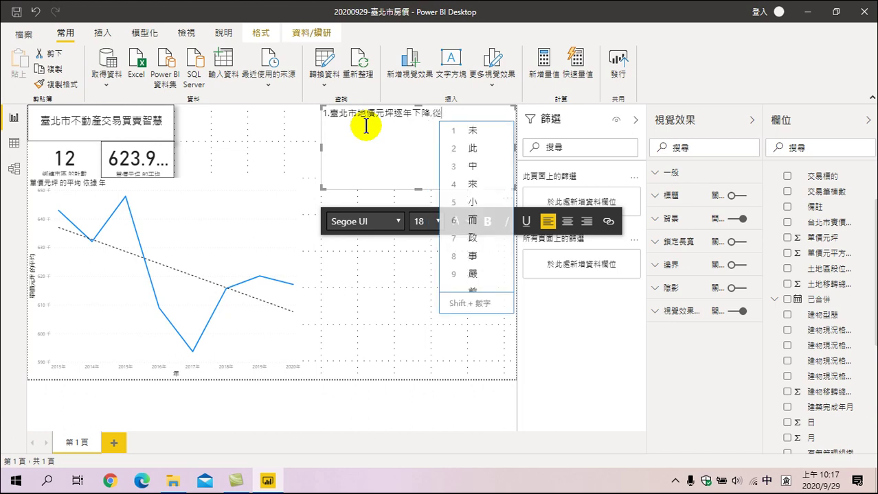
text(201)
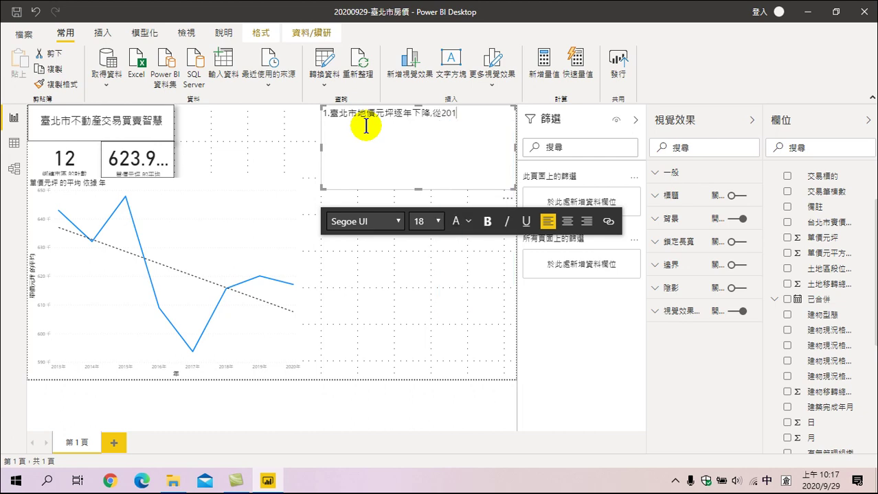
text(3人手)
key(space)
text(竹戈)
key(space)
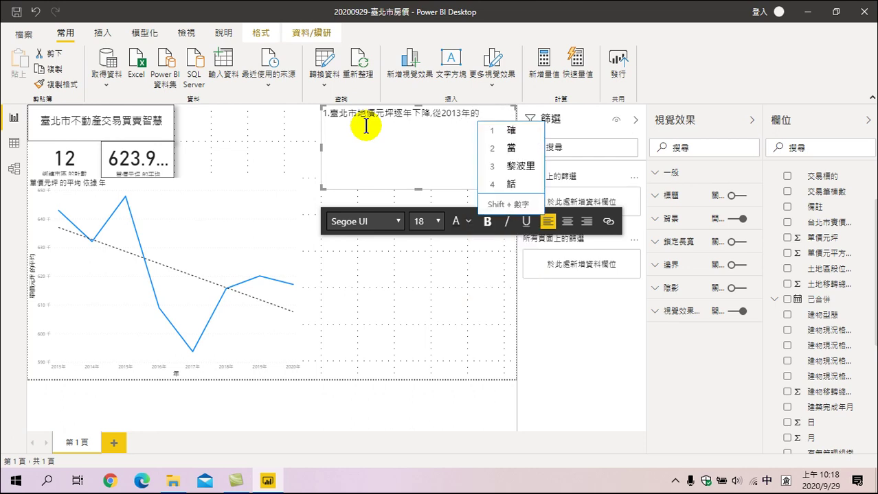
text(64)
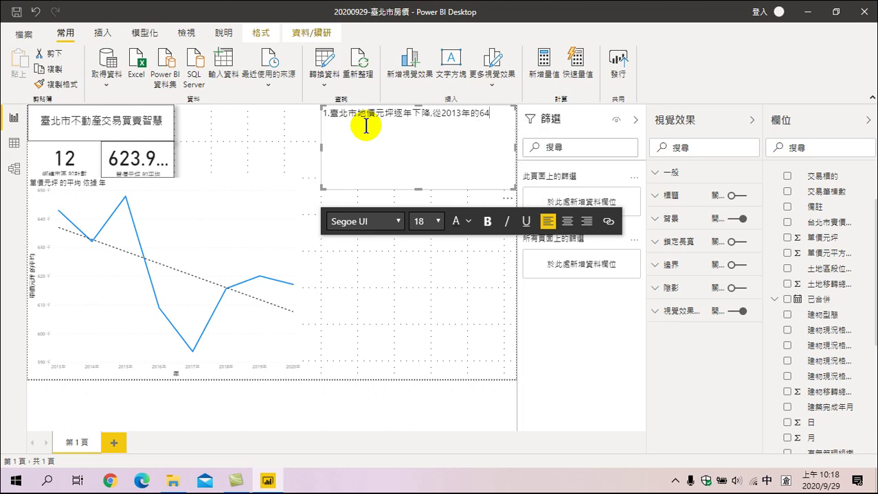
text(萬)
key(space)
text(一至)
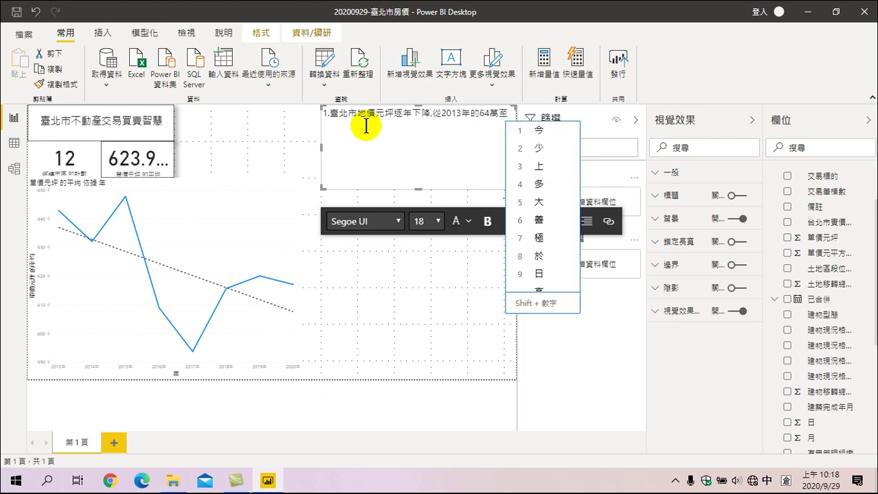
text(2020人)
key(Down)
key(Return)
text(的)
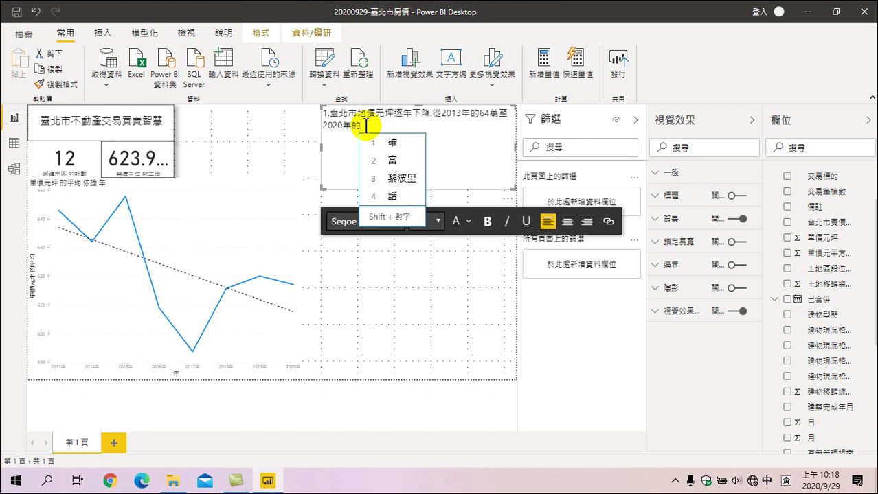
text(61)
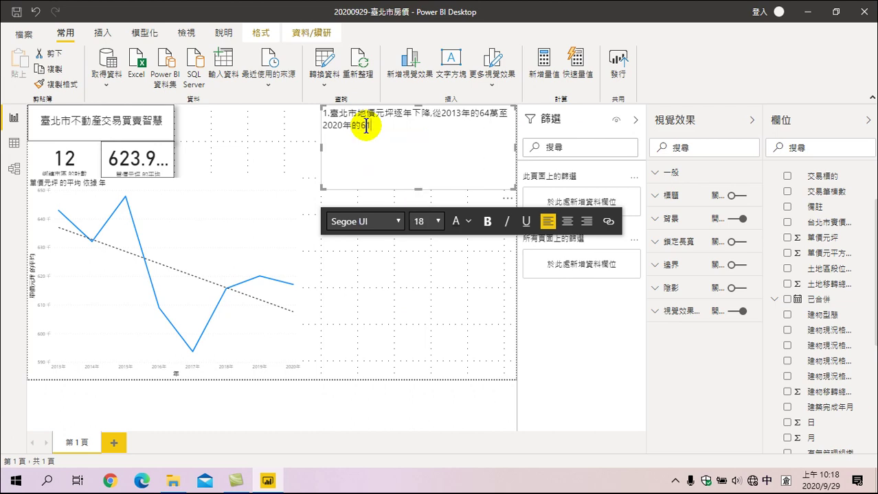
text(萬)
key(shift)
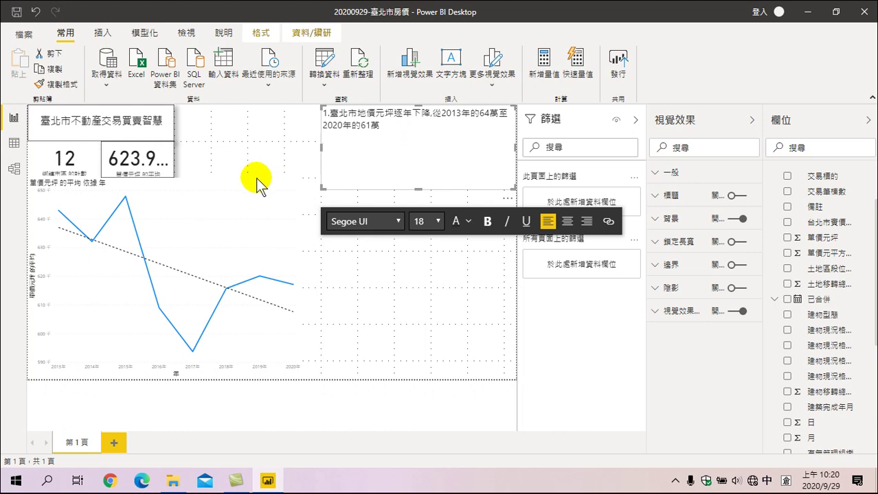
Shrink the yearly average-price chart to about half size and make it a column chart.
click(302, 343)
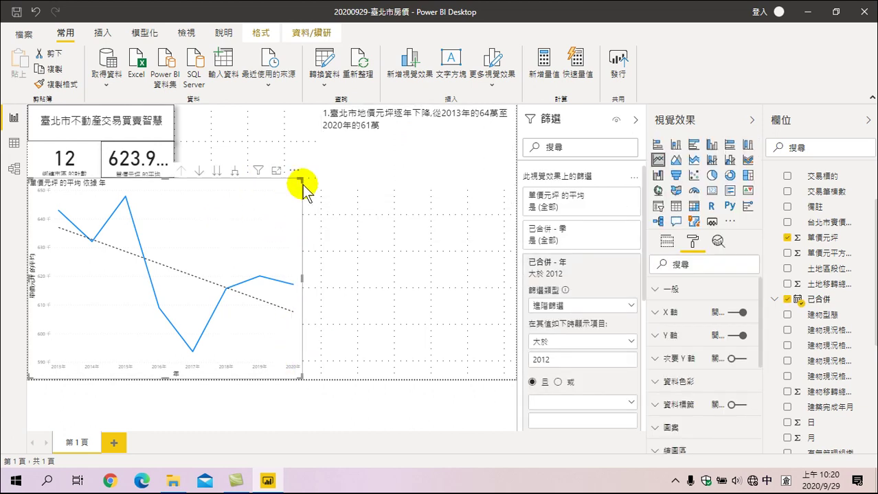
mouse_move(300, 376)
mouse_down()
mouse_move(175, 258)
mouse_move(177, 291)
mouse_up()
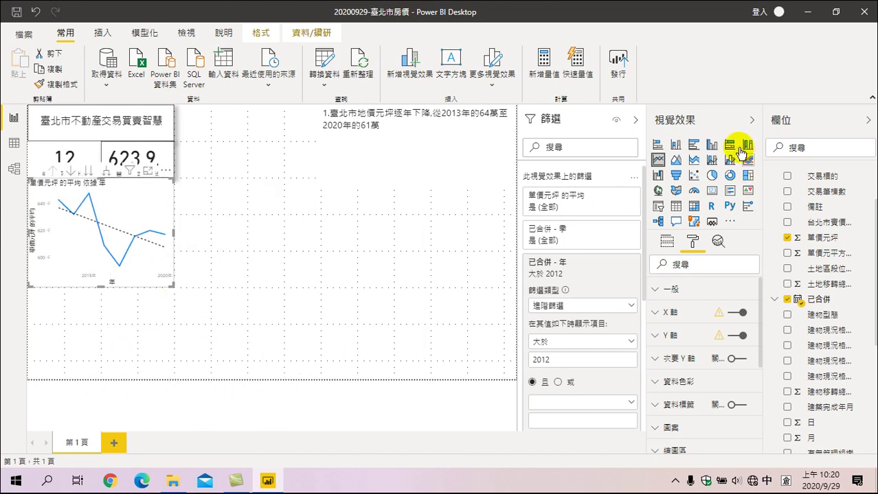
click(709, 144)
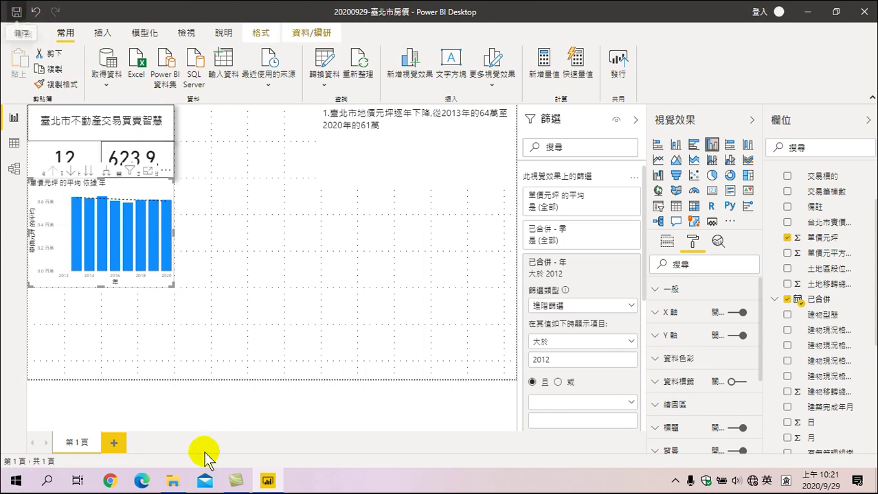
click(175, 480)
key(alt+Tab)
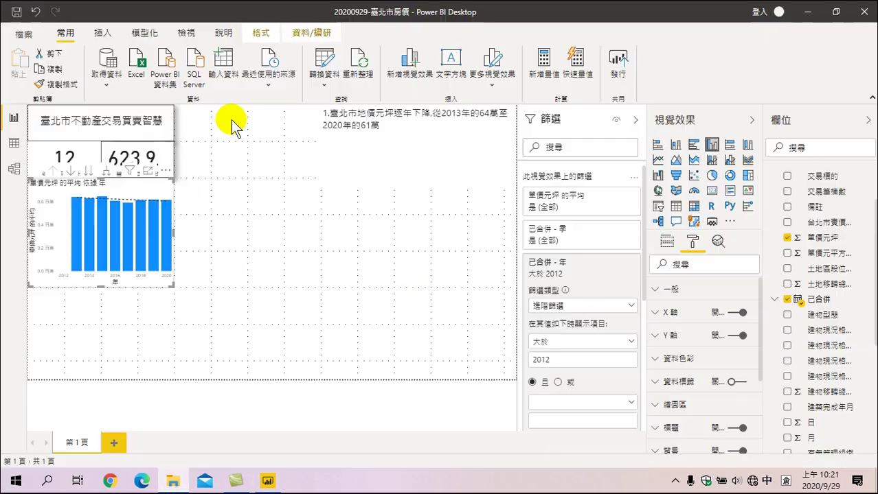
Go up to the parent course folder and open 20200928-臺北市房價.pbix.
click(807, 12)
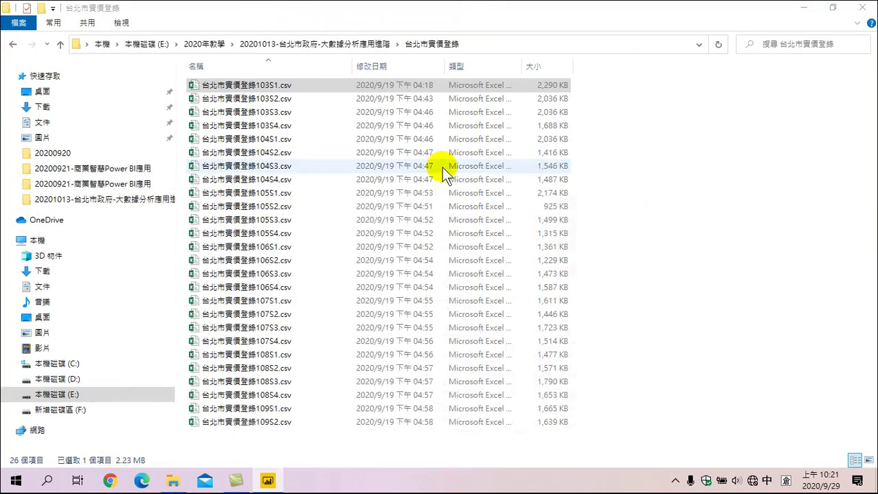
mouse_move(268, 482)
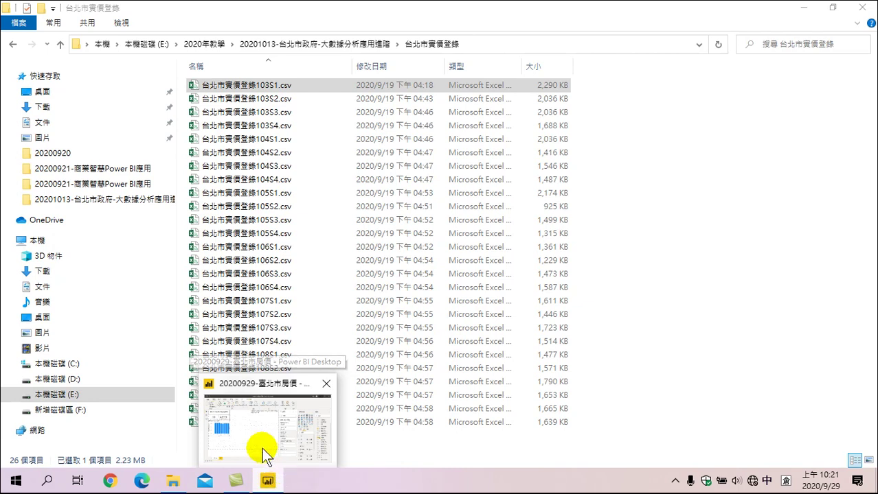
click(356, 44)
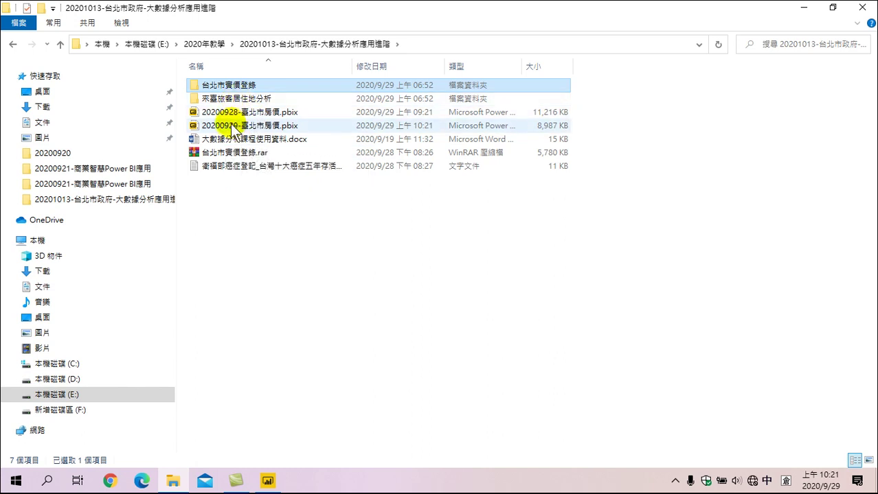
click(232, 126)
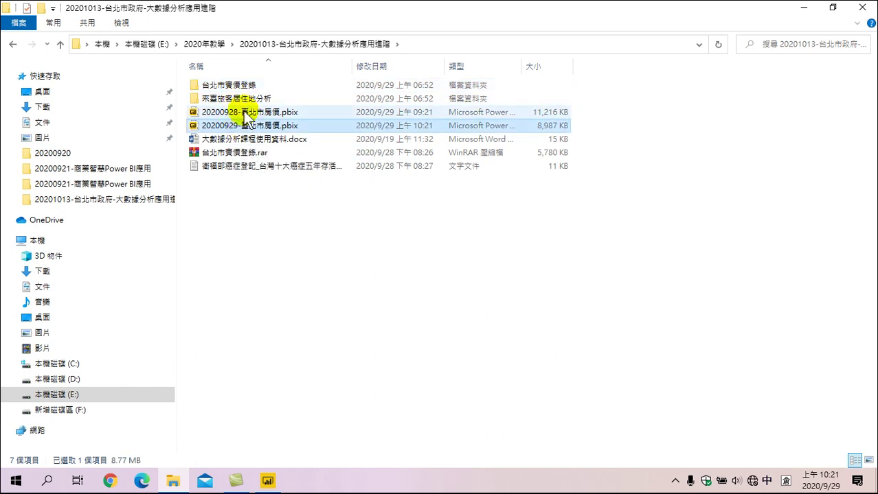
click(237, 113)
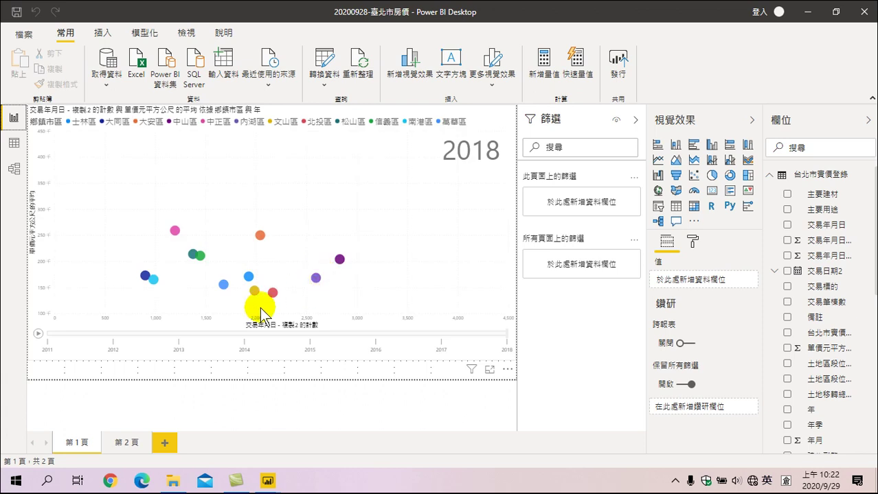
Switch to page 2, shrink the empty 鄉鎮市區 visual and collapse the Filters pane.
click(119, 443)
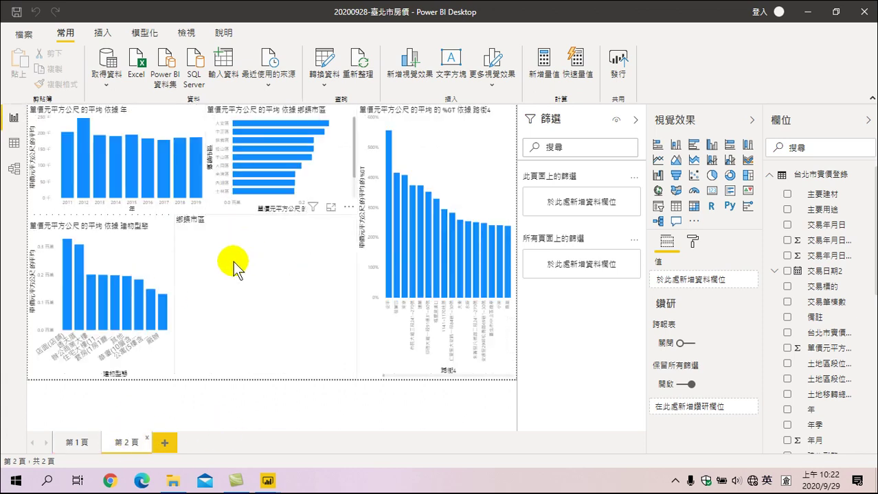
drag(265, 267, 117, 127)
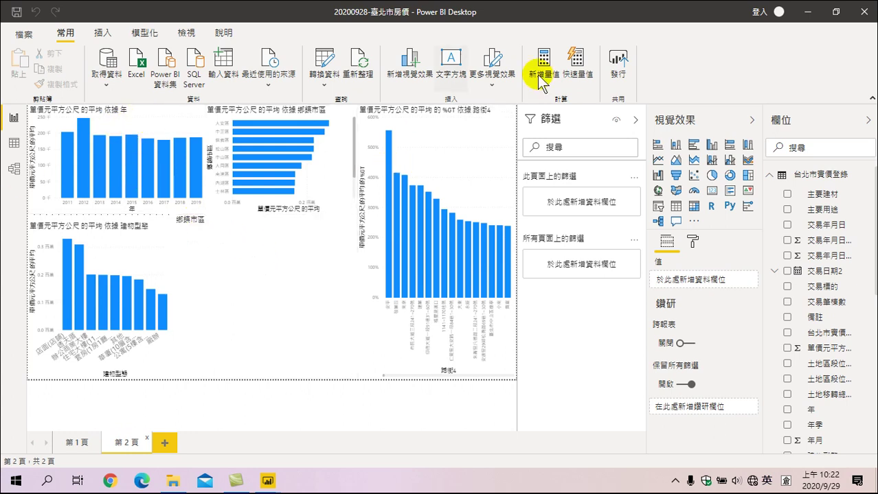
click(636, 122)
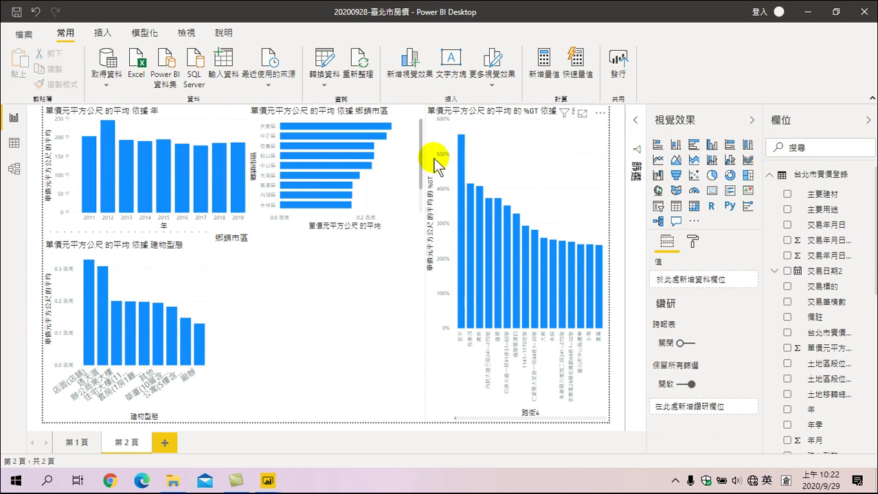
Uncheck 2011 and 2012 in the year chart's 年 filter, then cross-highlight 透天厝.
click(197, 118)
click(636, 120)
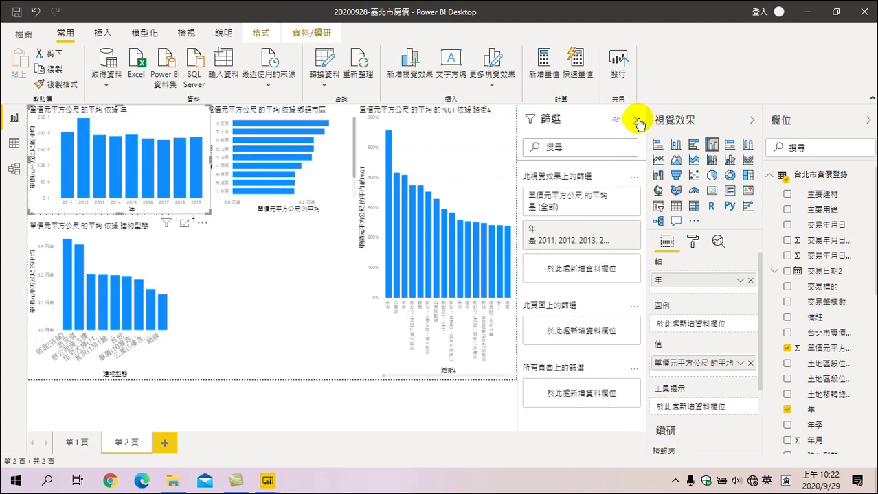
click(614, 230)
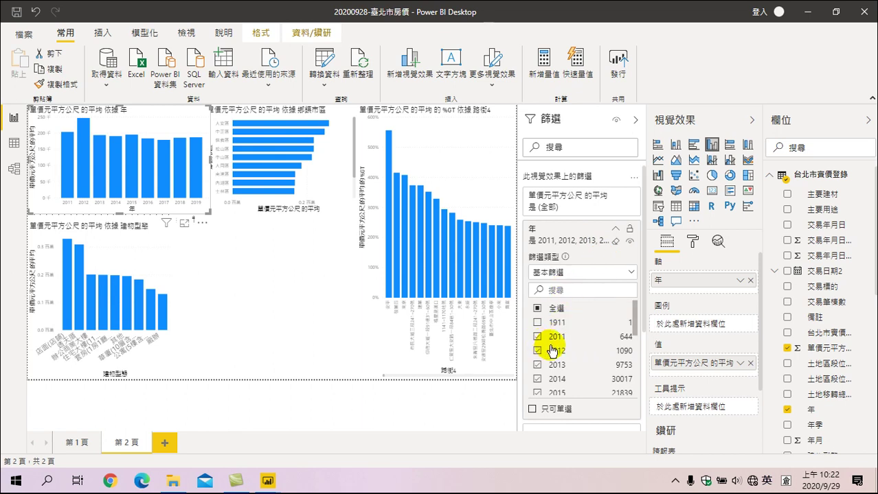
click(537, 337)
click(538, 351)
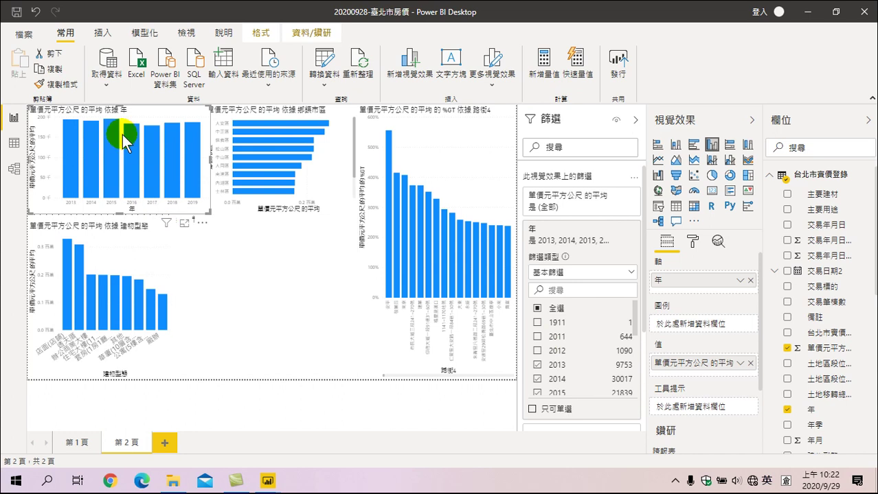
mouse_move(174, 138)
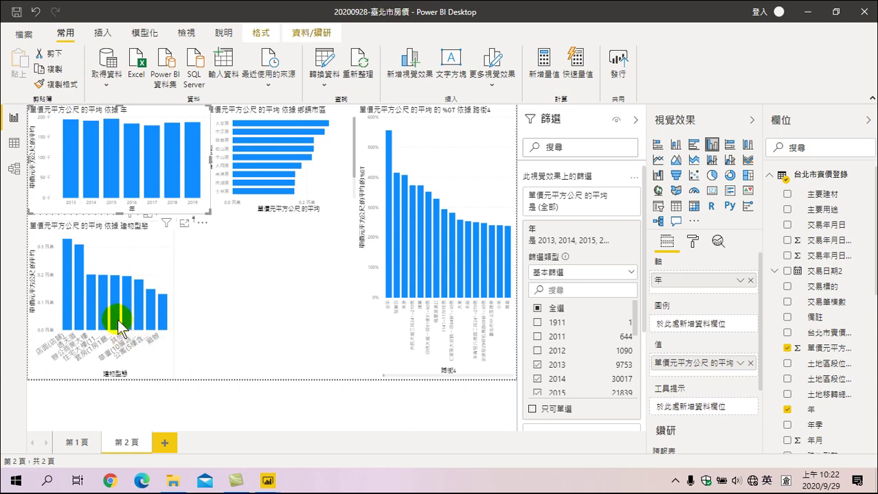
click(78, 293)
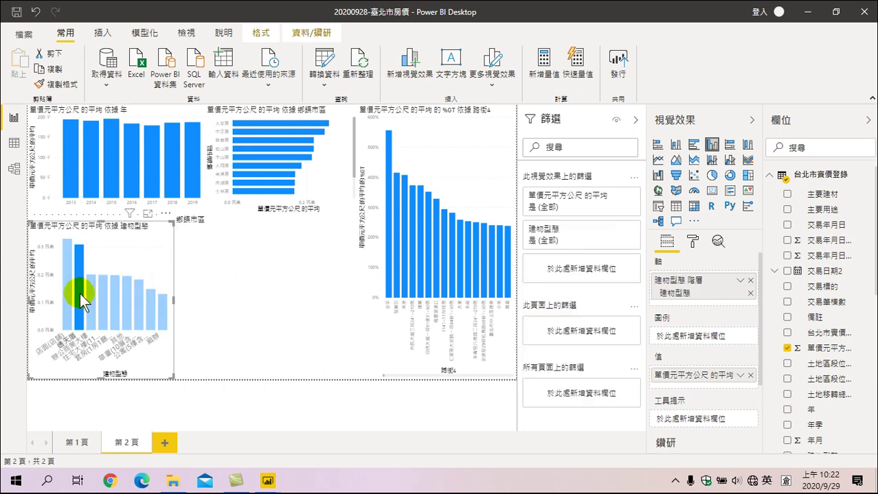
Cross-highlight by 辦公商業大樓, 住宅大樓 and 套房 in turn, ending on 套房.
mouse_move(80, 293)
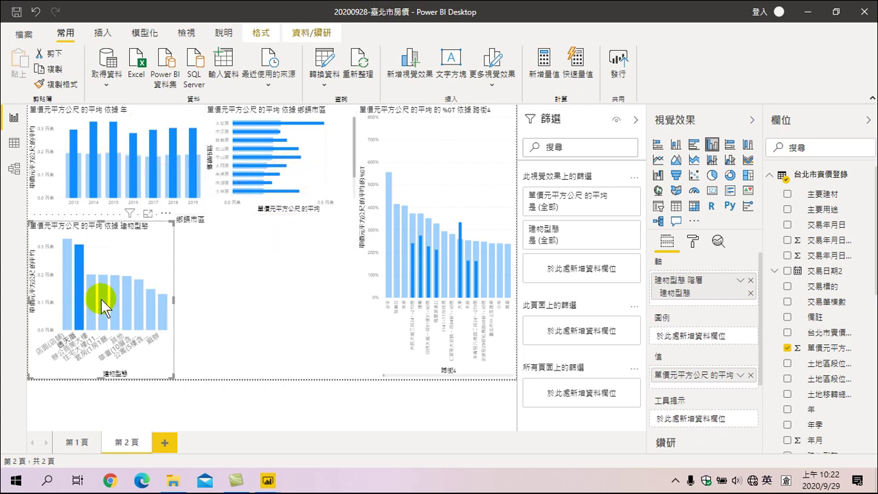
mouse_move(91, 300)
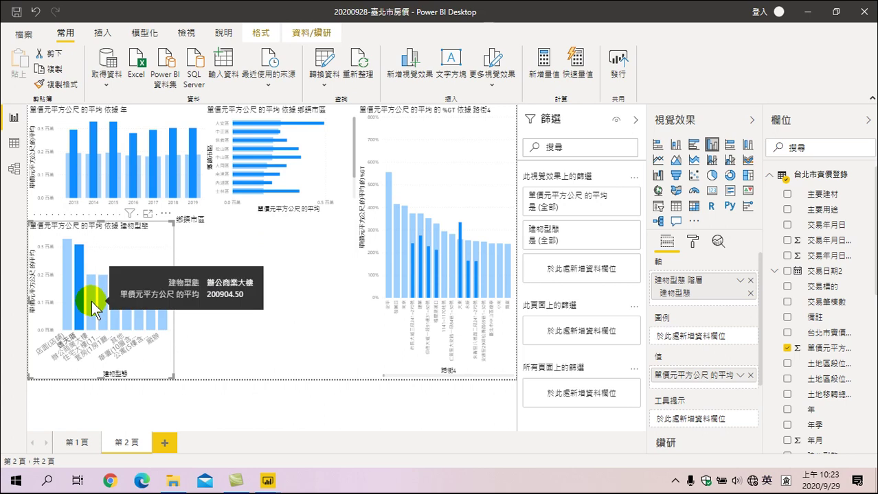
click(91, 301)
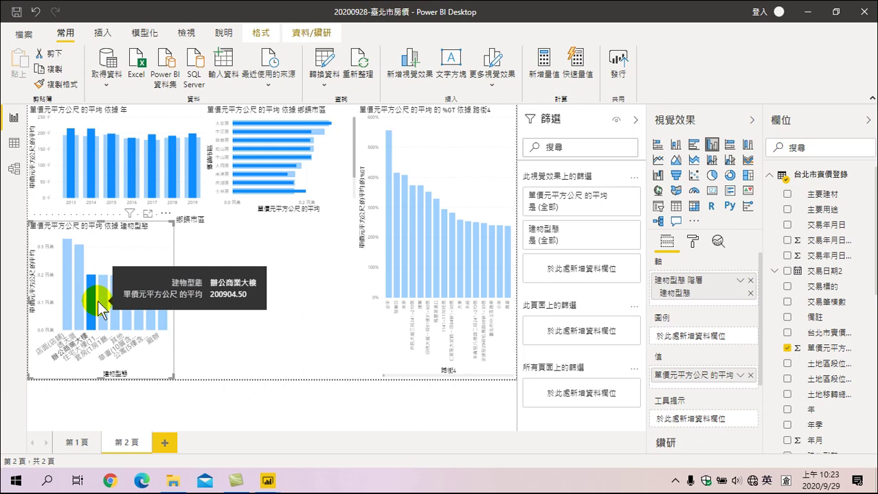
click(105, 302)
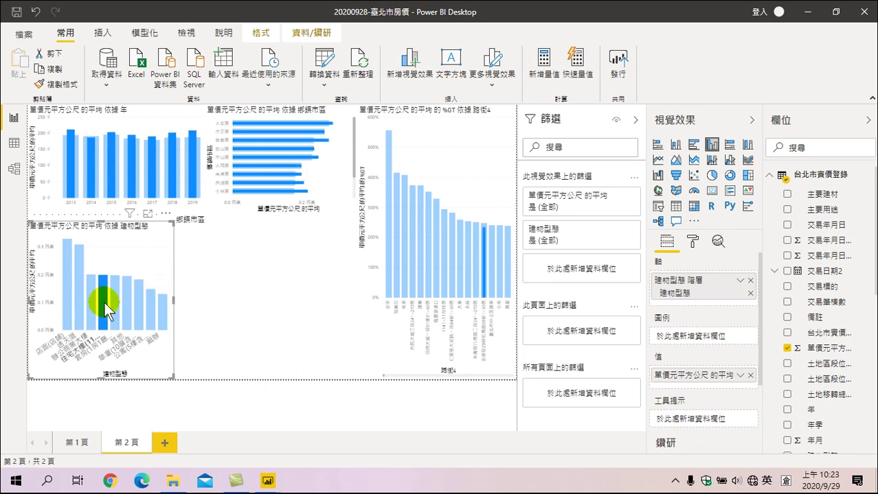
mouse_move(115, 301)
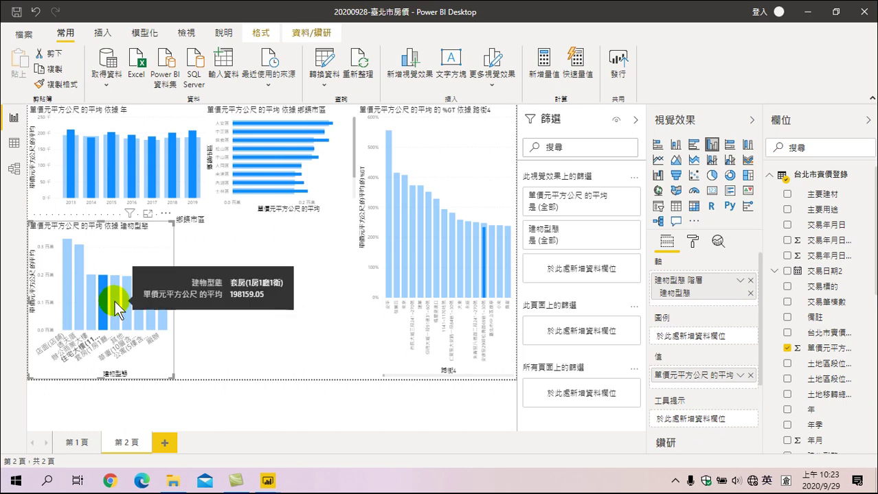
click(115, 300)
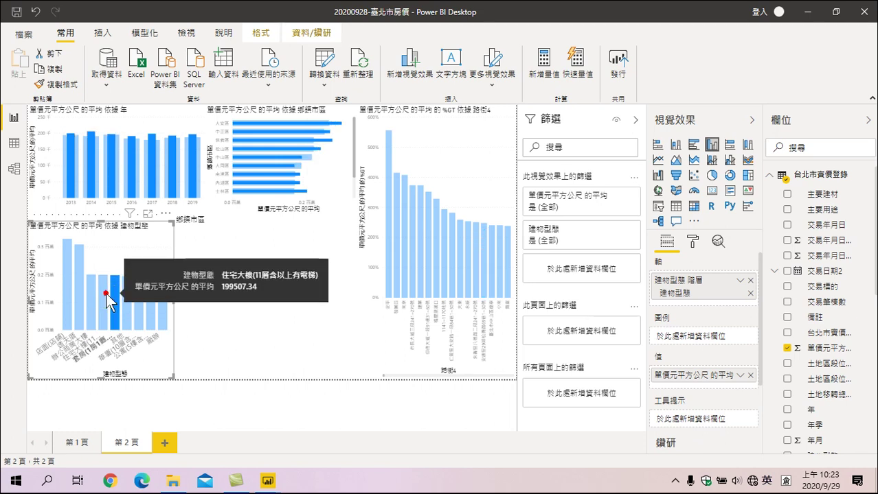
click(106, 292)
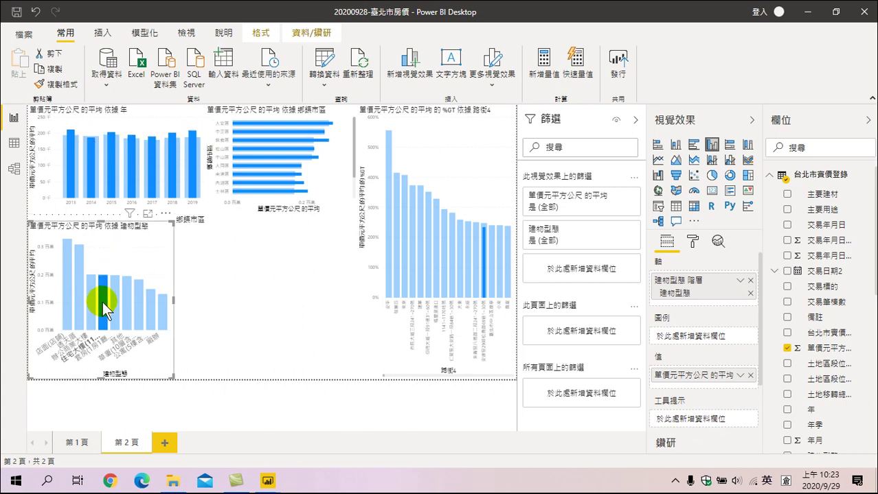
mouse_move(103, 302)
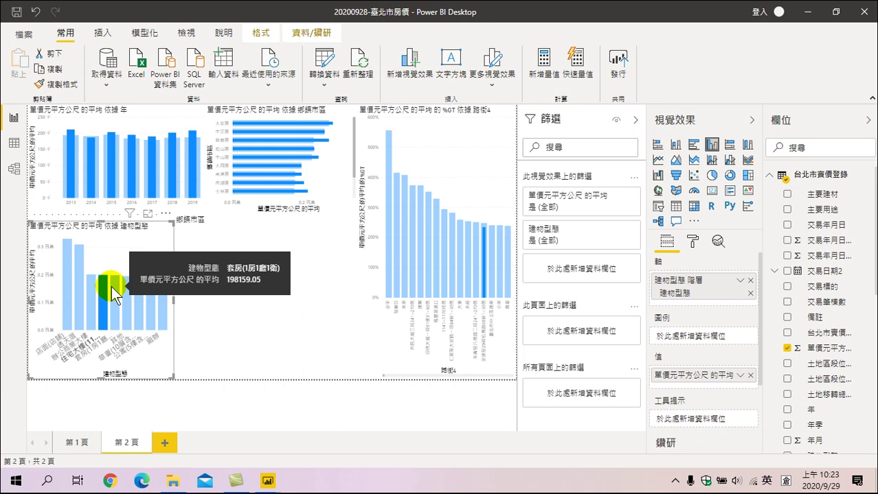
click(113, 294)
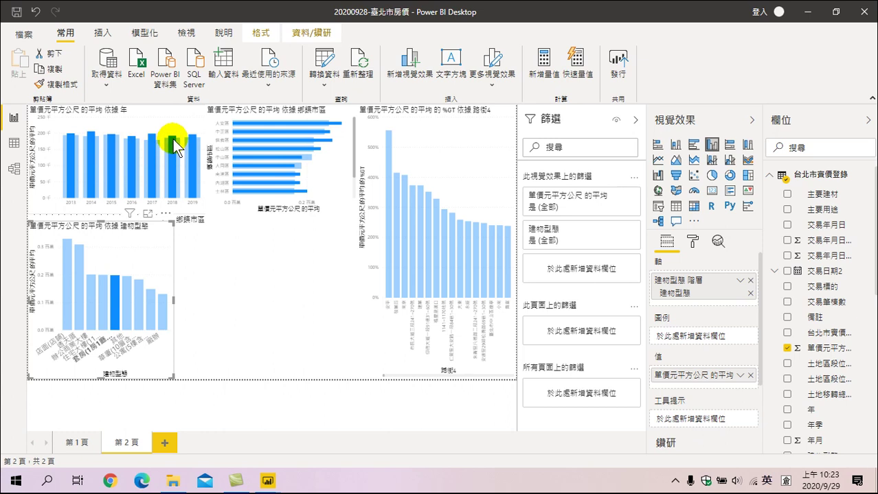
Cross-highlight the page 2 charts by 華廈, then by 公寓.
click(141, 313)
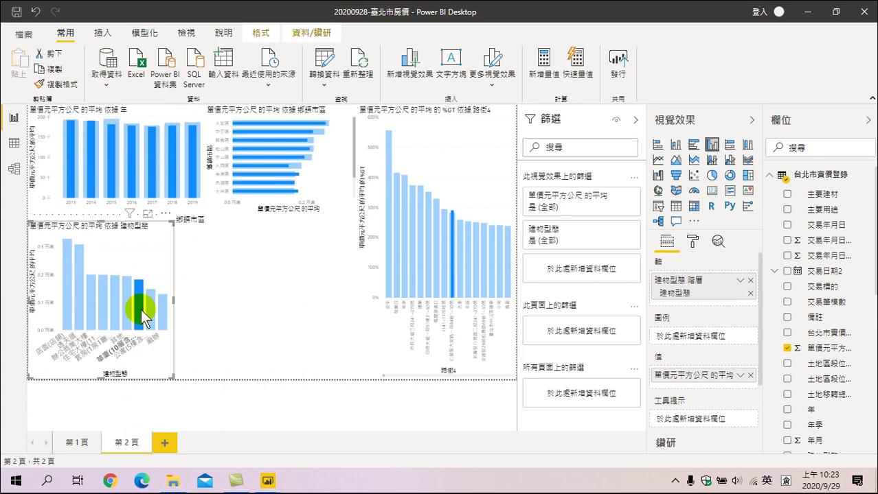
mouse_move(142, 316)
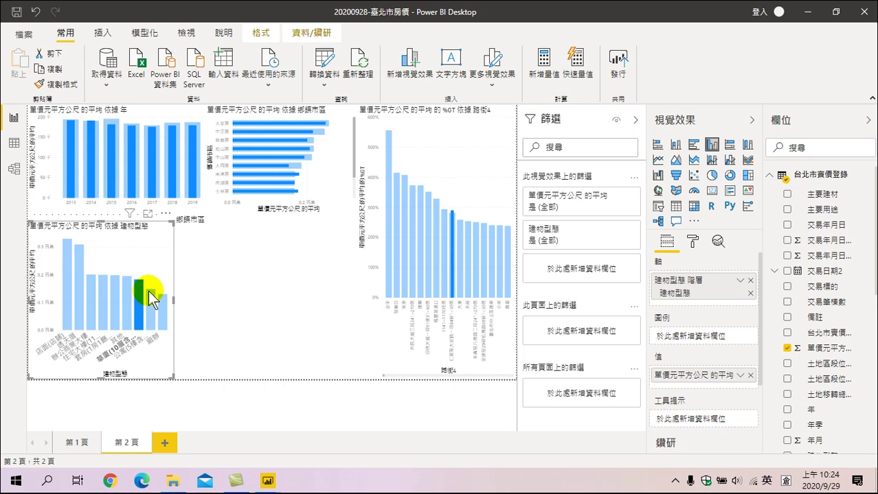
click(149, 303)
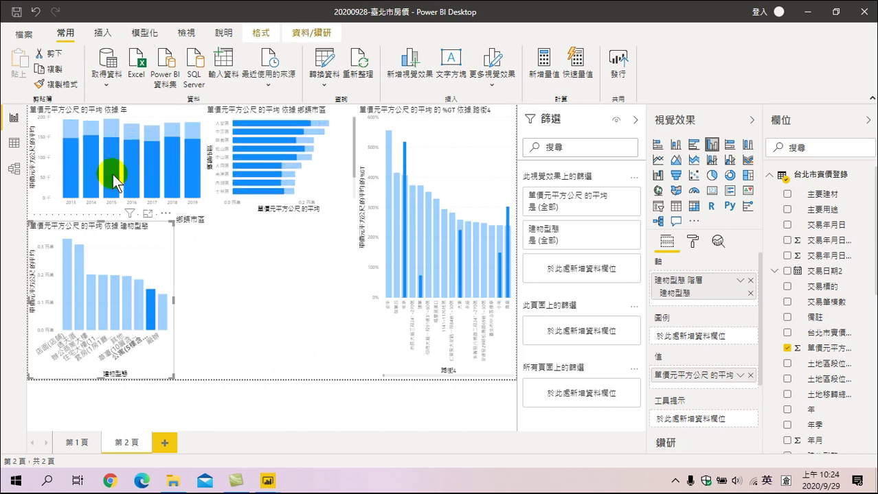
mouse_move(193, 155)
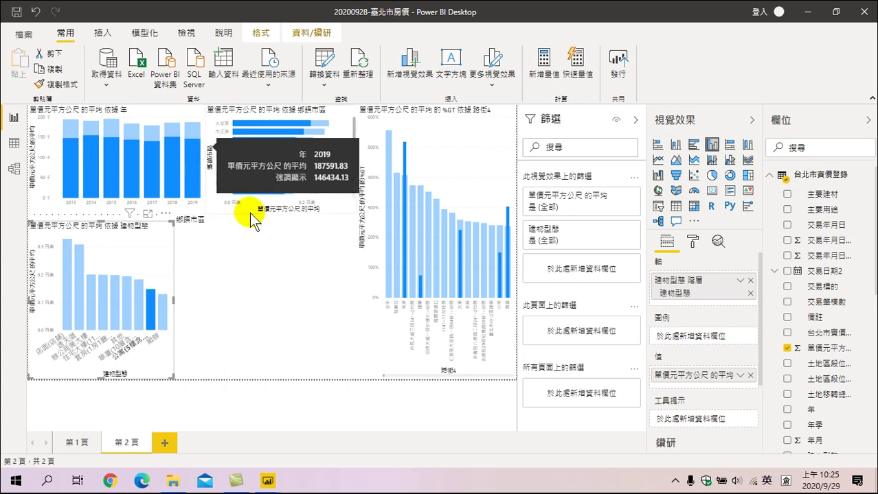
Cross-highlight the year and district charts by the 住宅大樓(11層含以上有電梯) building-type column.
click(301, 285)
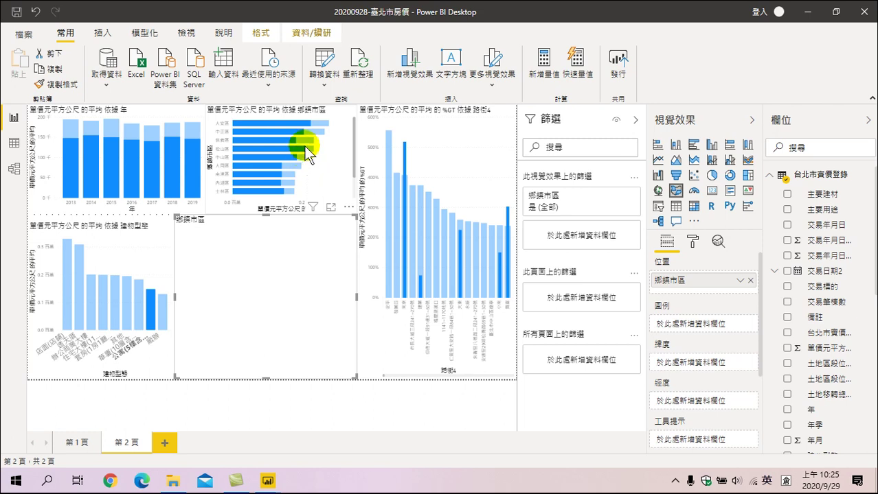
click(93, 298)
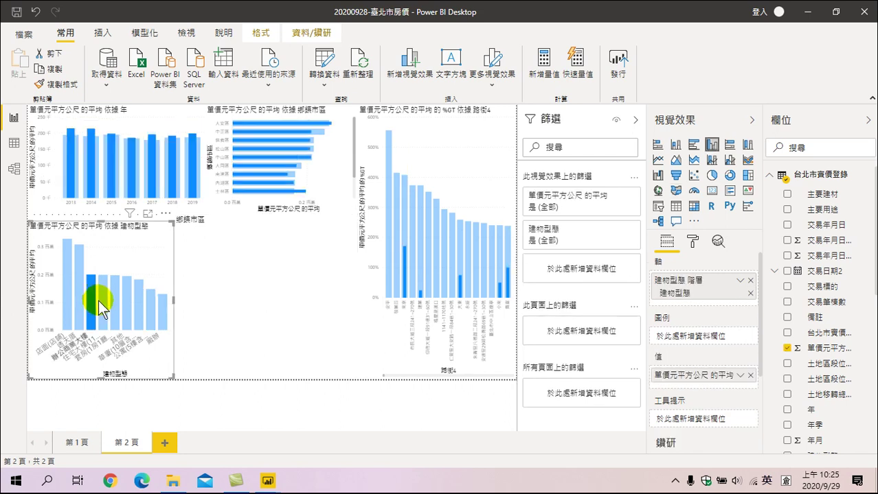
mouse_move(105, 297)
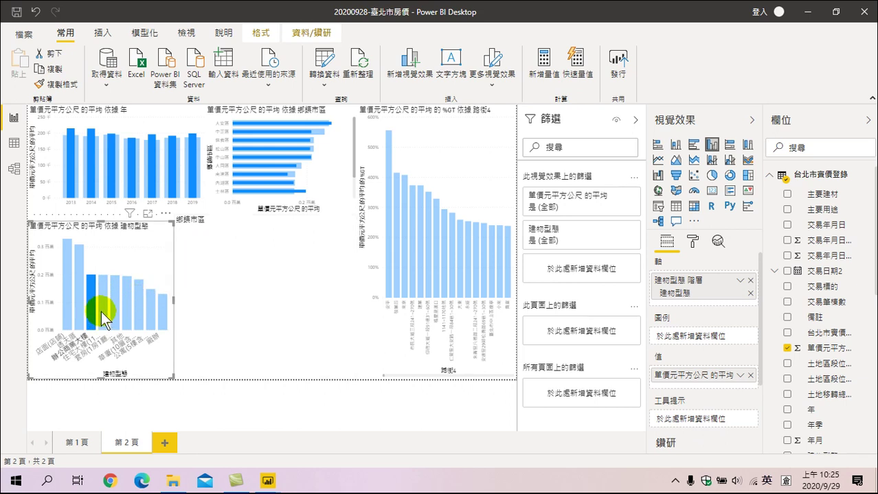
Switch the cross-highlight to the 套房 building-type column and review the affected charts.
click(103, 306)
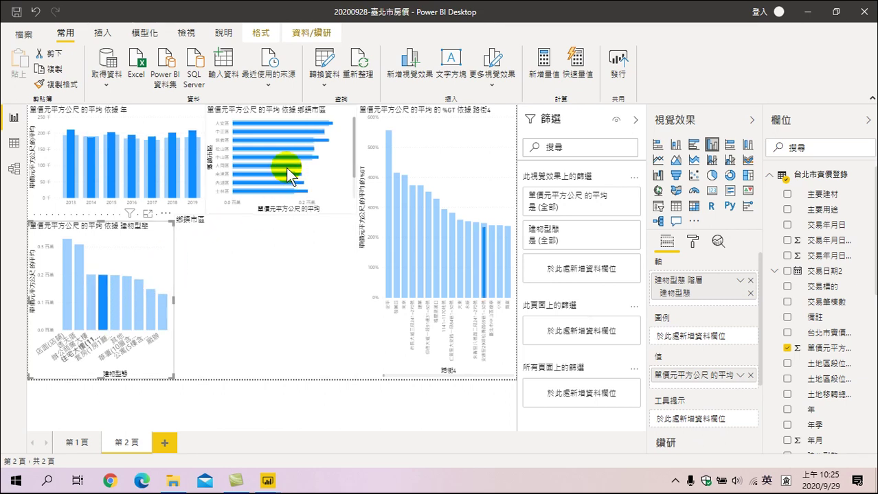
mouse_move(327, 131)
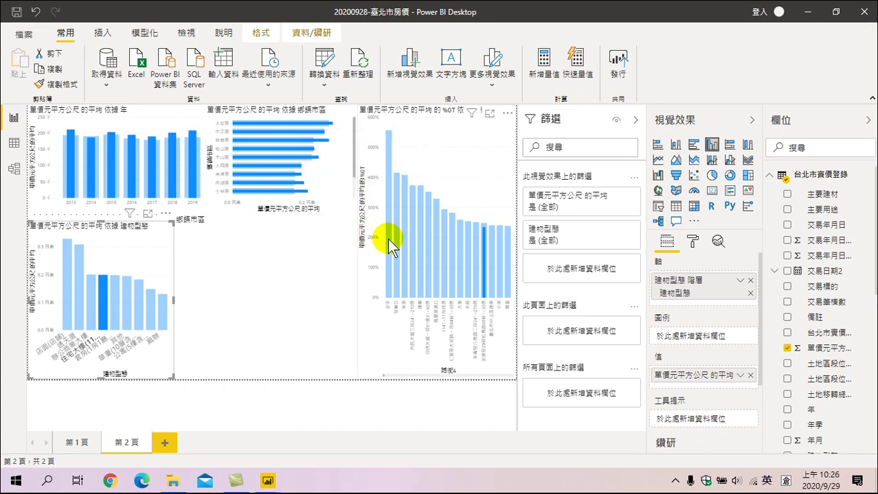
mouse_move(388, 245)
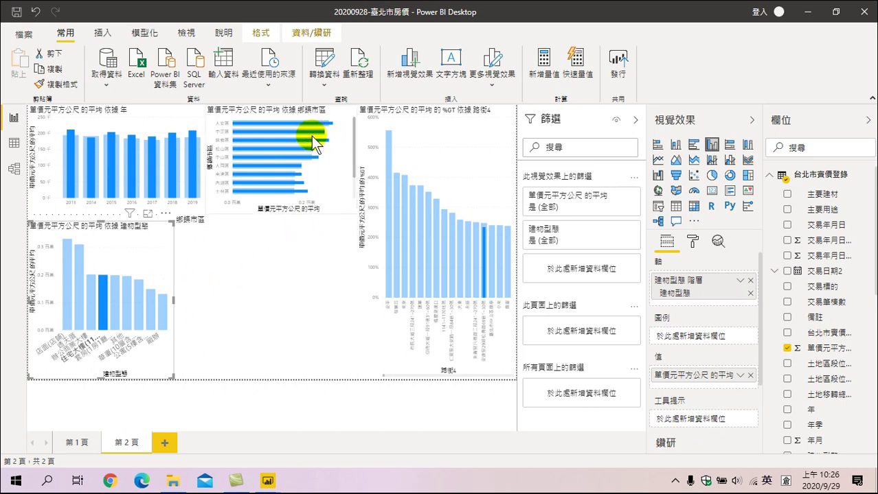
mouse_move(280, 140)
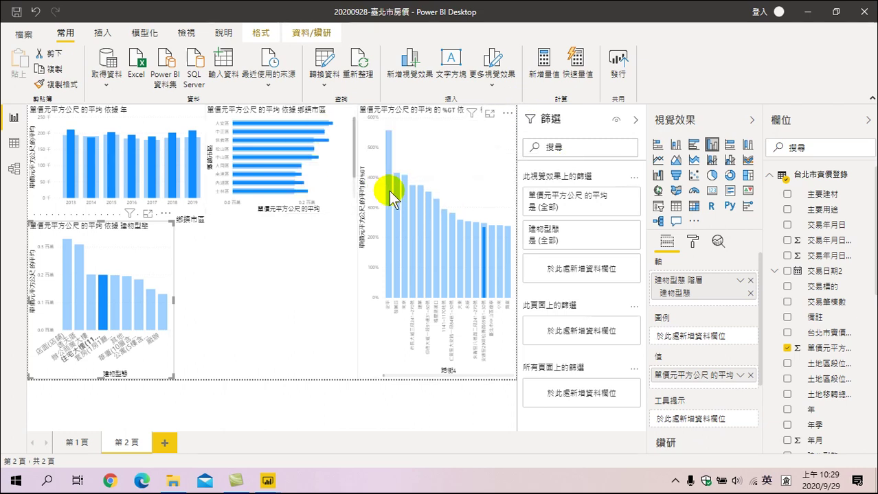
Highlight the tallest 安平 bar (556.29%) in the 路街4 chart to cross-filter the other visuals.
click(389, 198)
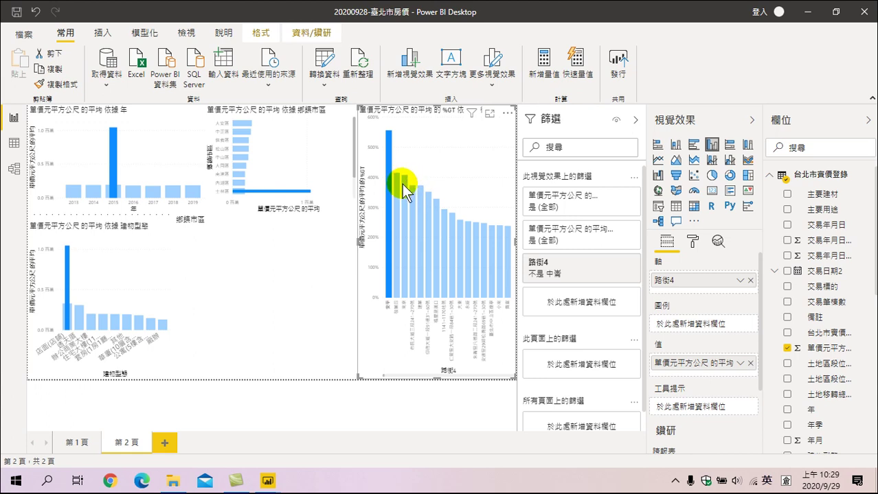
mouse_move(391, 177)
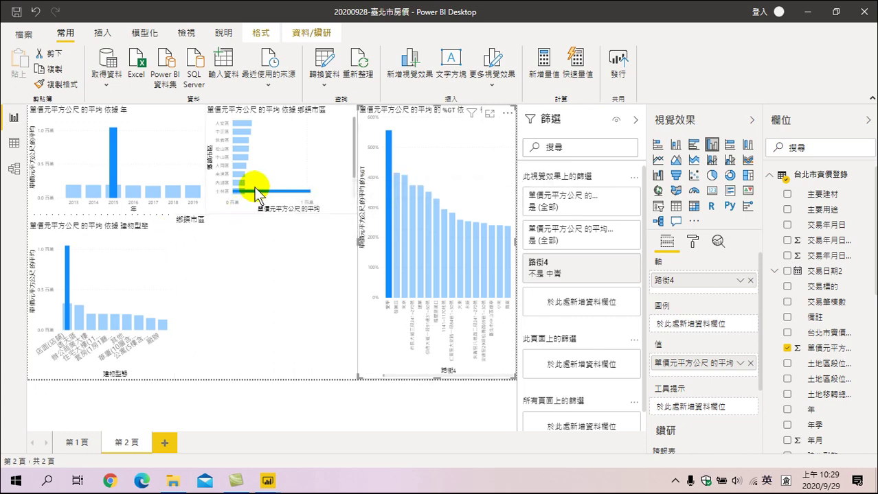
mouse_move(256, 195)
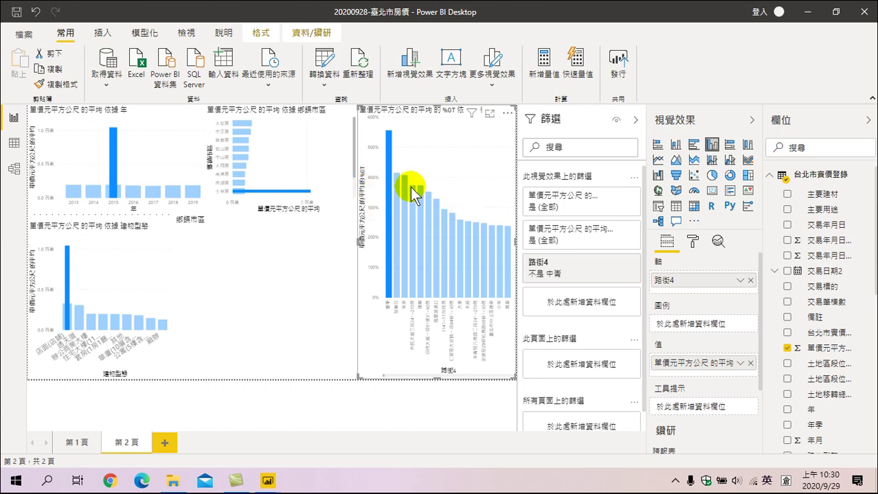
mouse_move(398, 193)
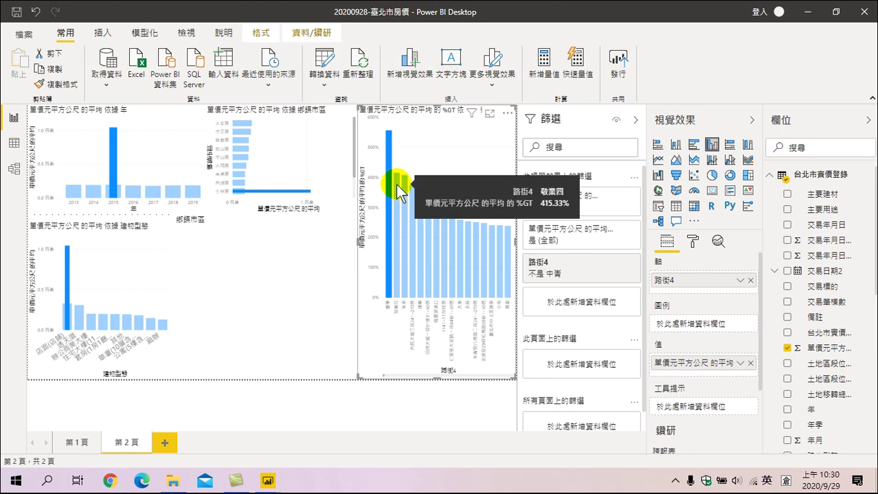
mouse_move(392, 156)
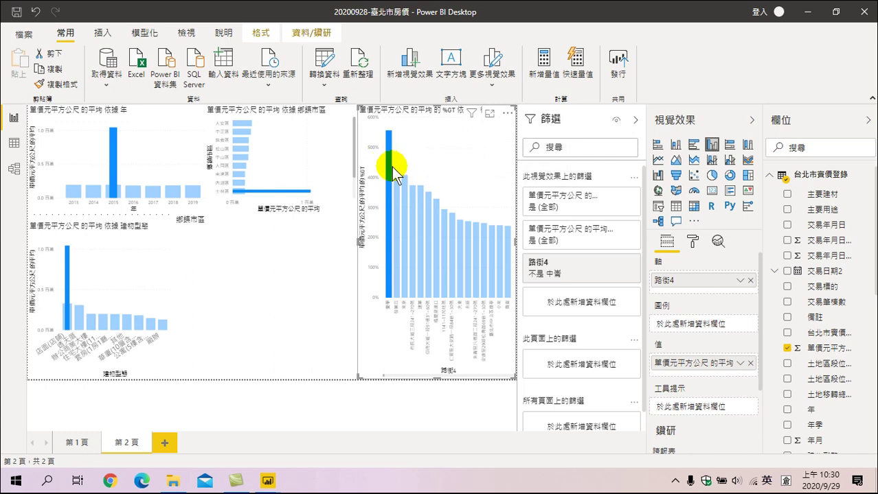
Cross-highlight by road bars in turn: 敬業四, the third street, then 市民大道三段241~270號.
click(396, 182)
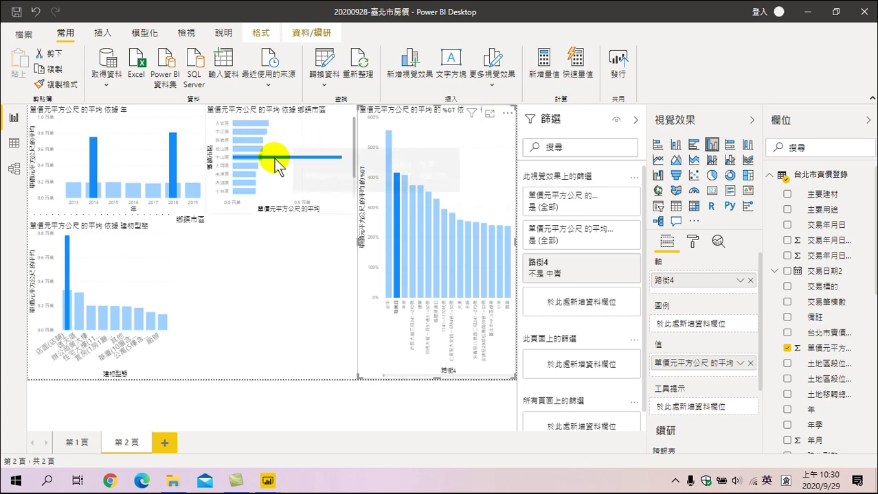
mouse_move(277, 165)
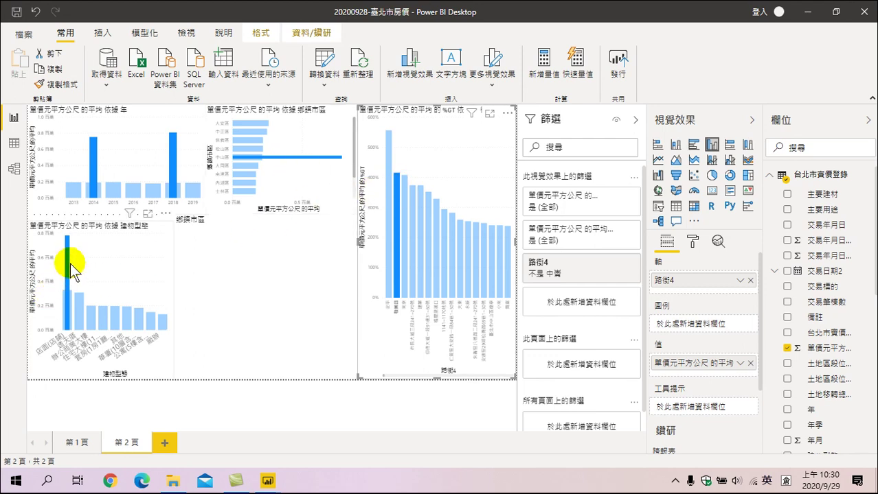
click(408, 198)
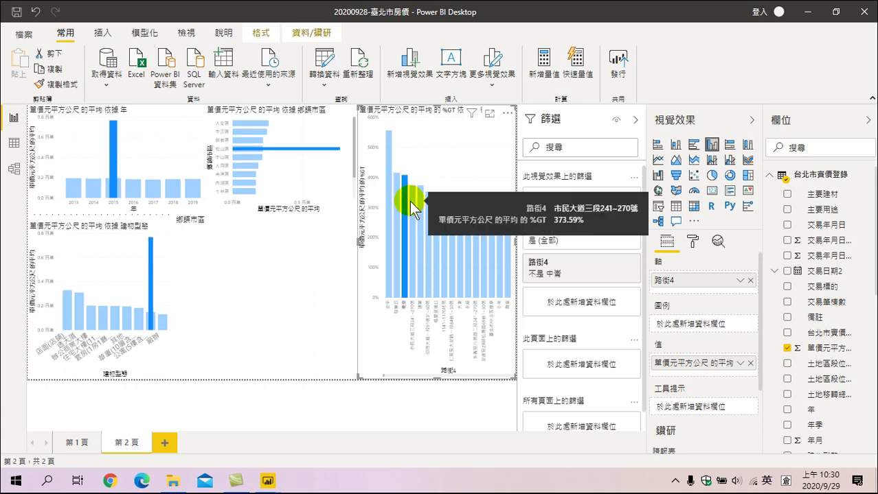
click(414, 206)
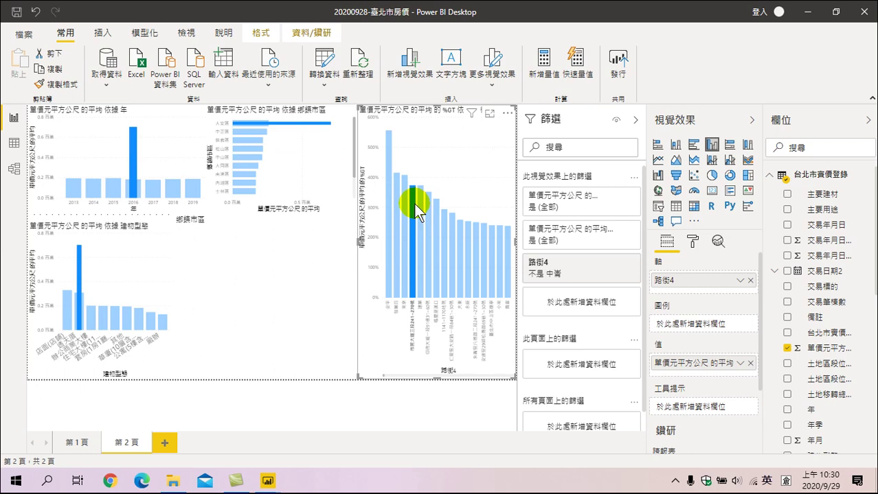
mouse_move(416, 212)
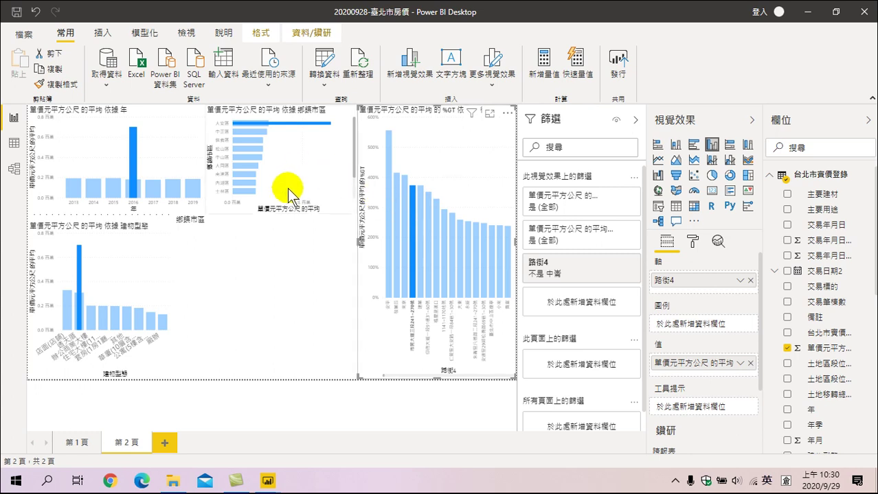
Highlight 大安區 in the district chart, clear it, re-highlight it, then select the 路街4 chart.
click(248, 123)
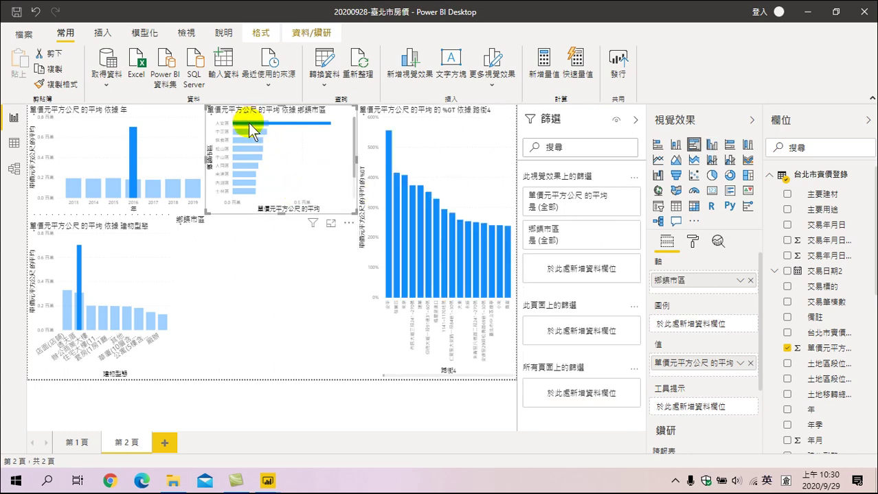
click(251, 125)
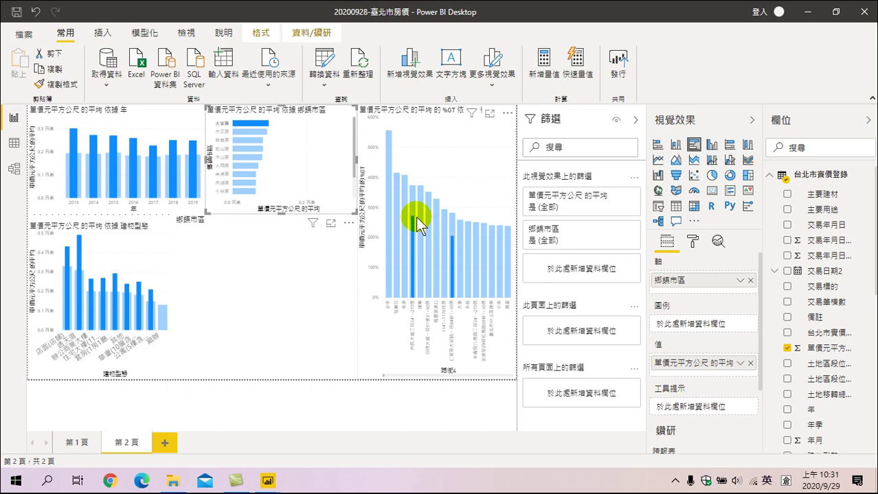
mouse_move(413, 235)
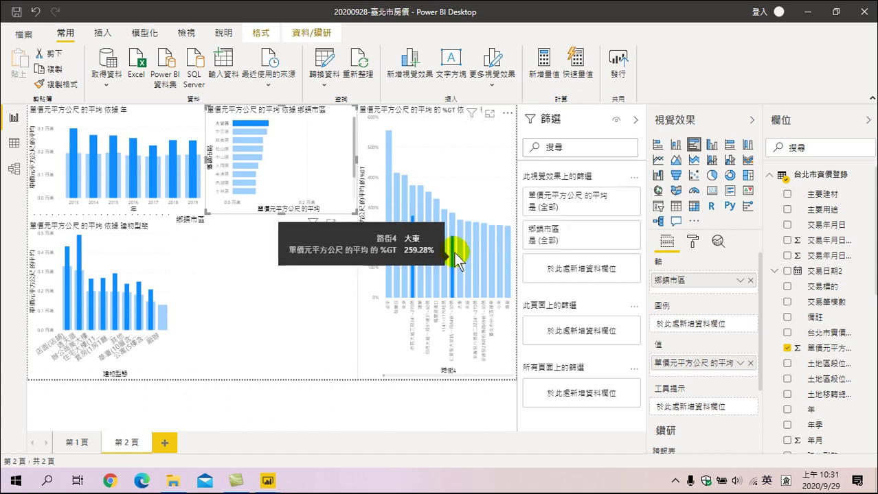
mouse_move(453, 255)
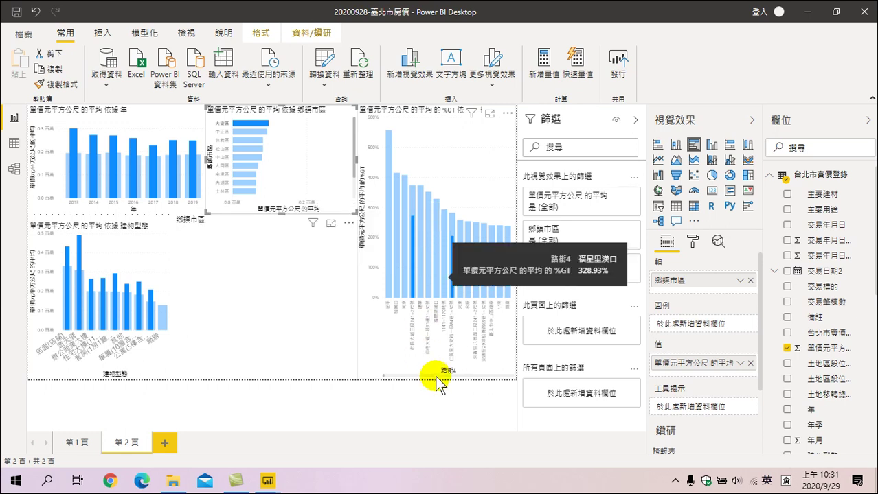
click(407, 374)
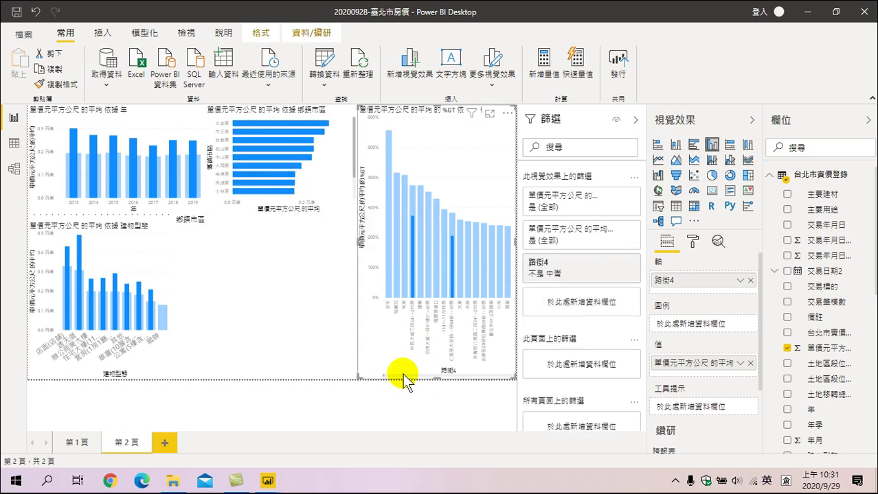
click(276, 123)
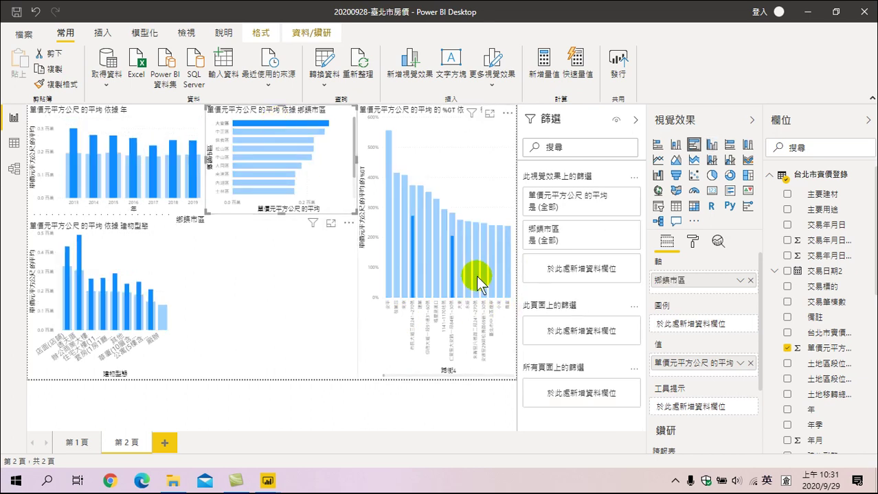
click(386, 376)
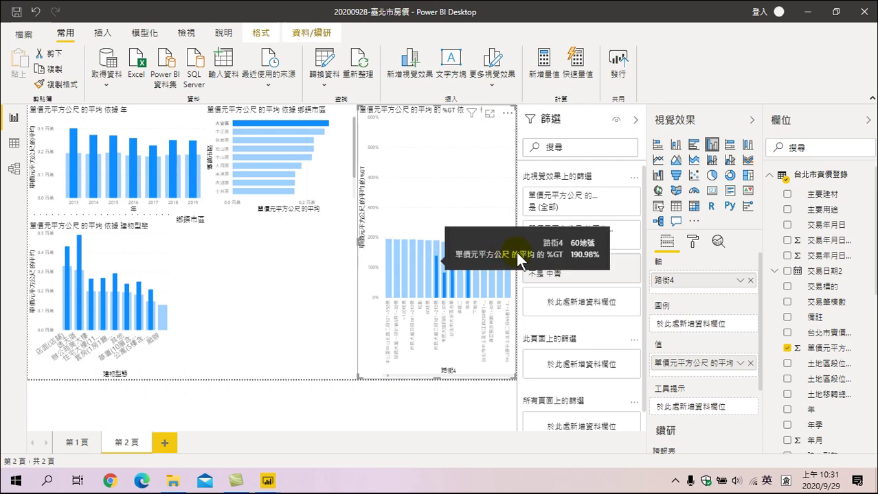
mouse_move(462, 275)
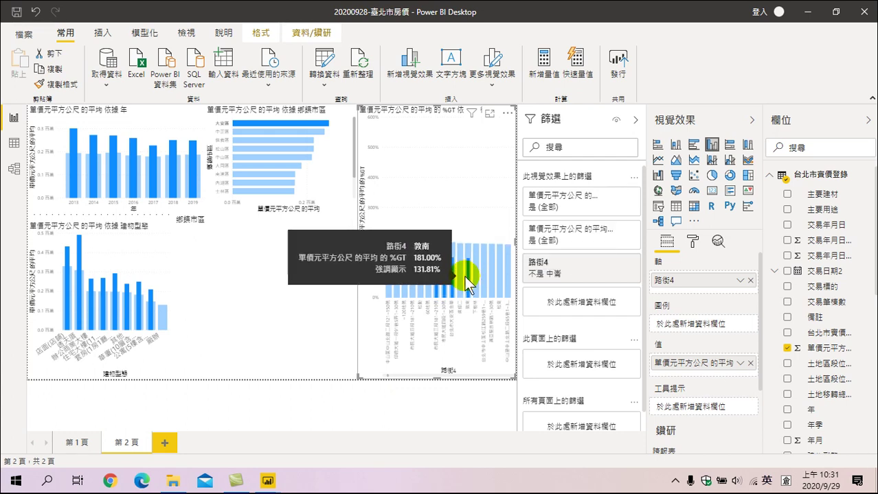
Show the district chart's average unit price as 總計百分比 (percent of grand total).
click(316, 156)
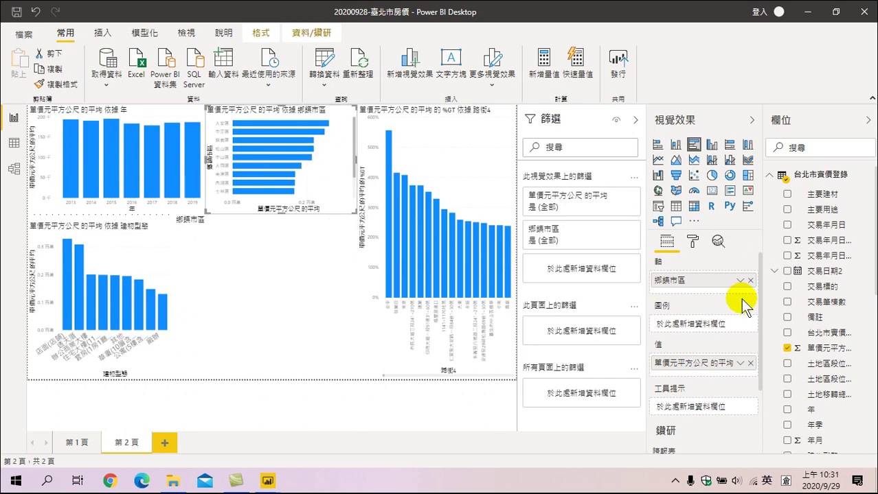
click(740, 366)
mouse_move(755, 341)
click(695, 353)
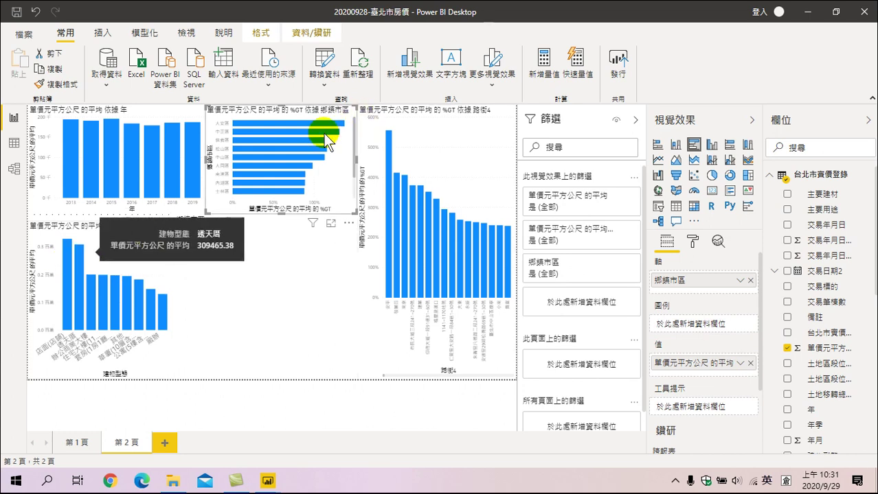
Cross-highlight by building types 店面(店鋪), 辦公商業大樓, then 住宅大樓(11層含以上有電梯).
click(68, 276)
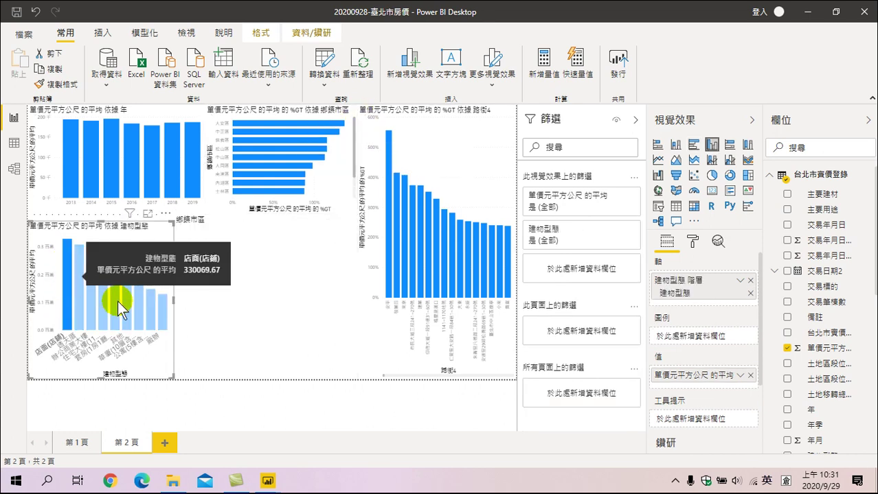
mouse_move(118, 317)
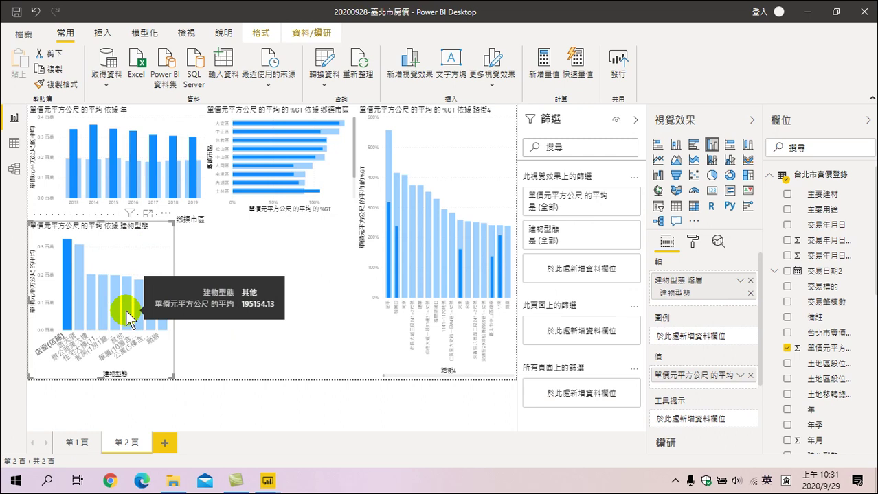
click(90, 319)
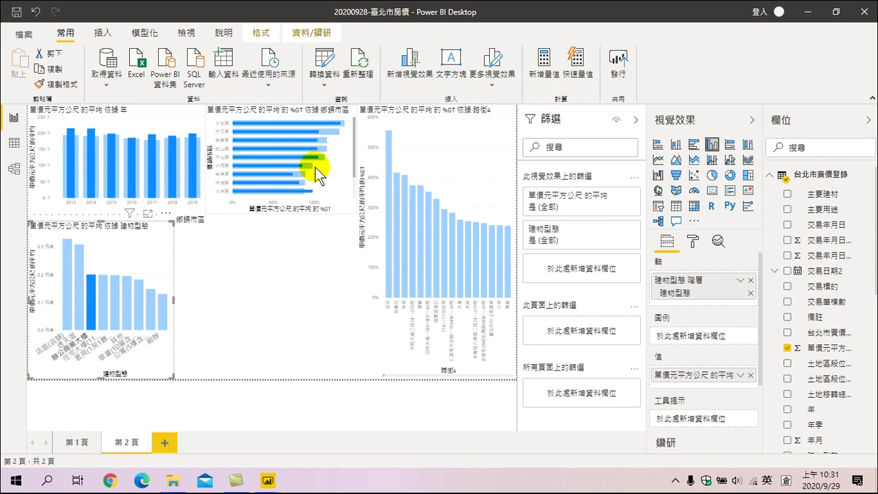
click(103, 310)
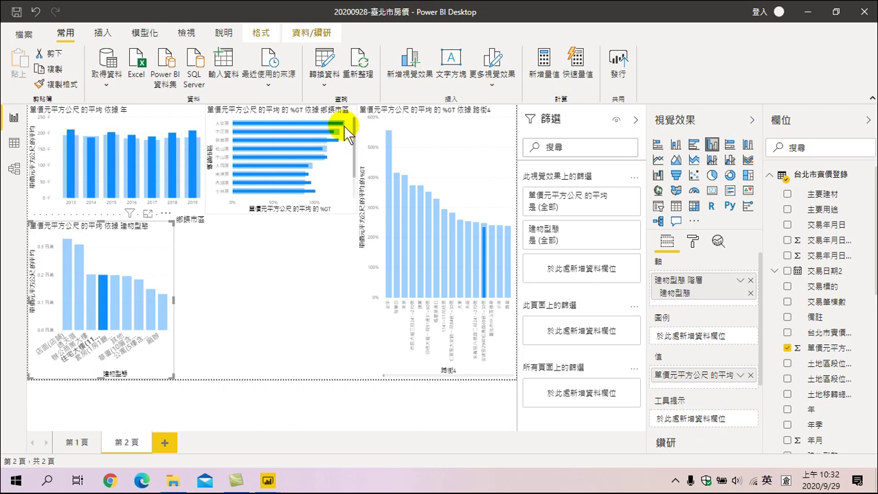
mouse_move(338, 149)
scroll(251, 178, down, 3)
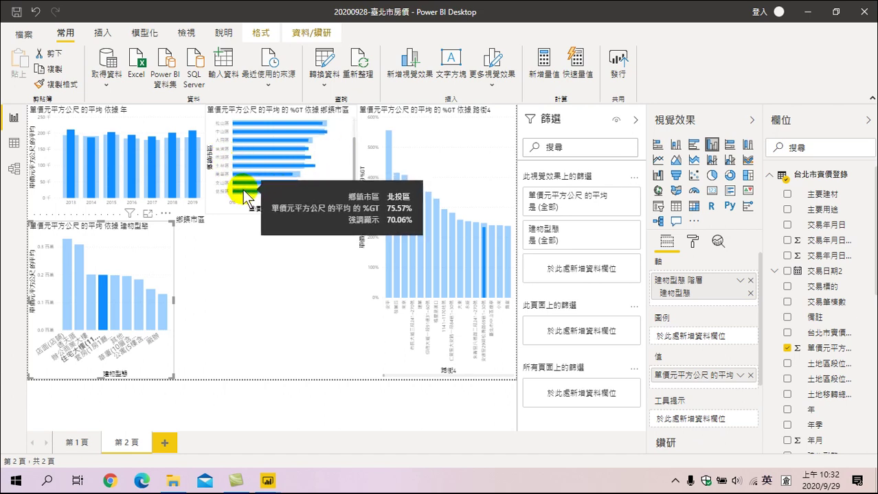
Set the district chart's X-axis label text size to 12 pt.
click(303, 212)
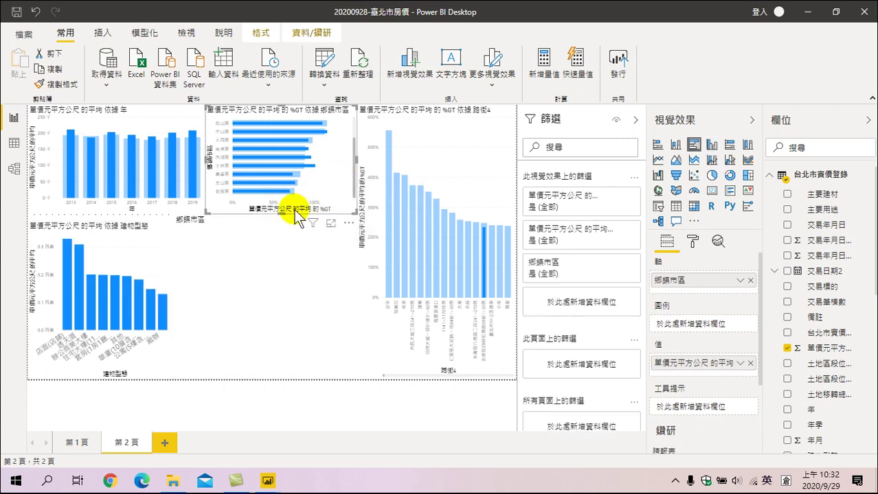
mouse_move(303, 214)
mouse_down()
mouse_move(287, 261)
mouse_move(328, 215)
mouse_up()
click(691, 240)
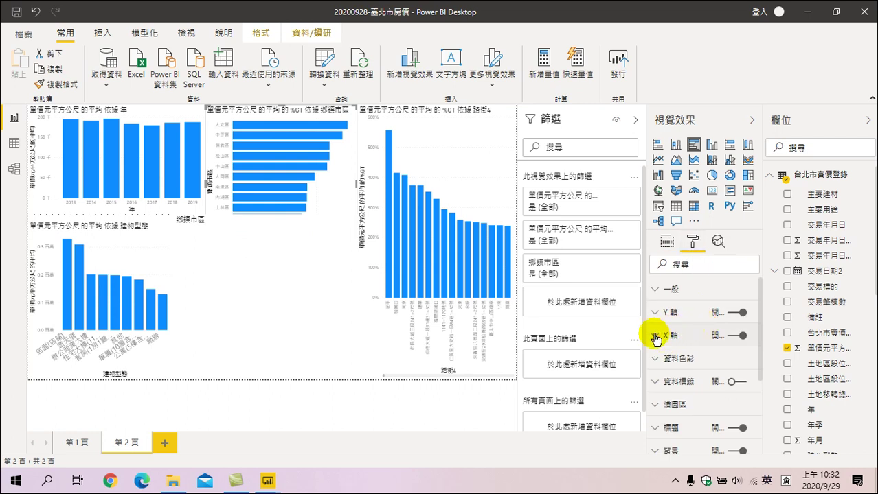
click(656, 337)
scroll(707, 364, down, 2)
scroll(708, 347, down, 2)
click(694, 339)
click(694, 339)
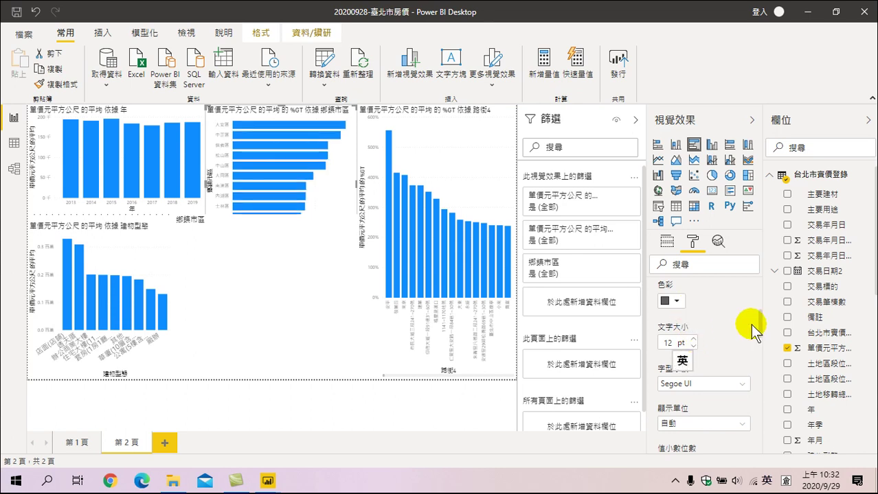
scroll(733, 334, up, 5)
click(658, 338)
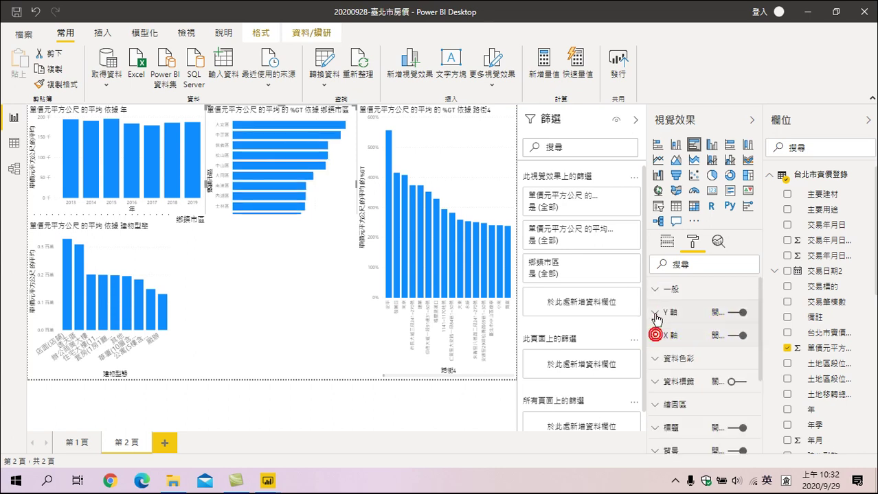
Set the Y-axis district name labels to 12 pt.
click(656, 310)
scroll(694, 374, down, 2)
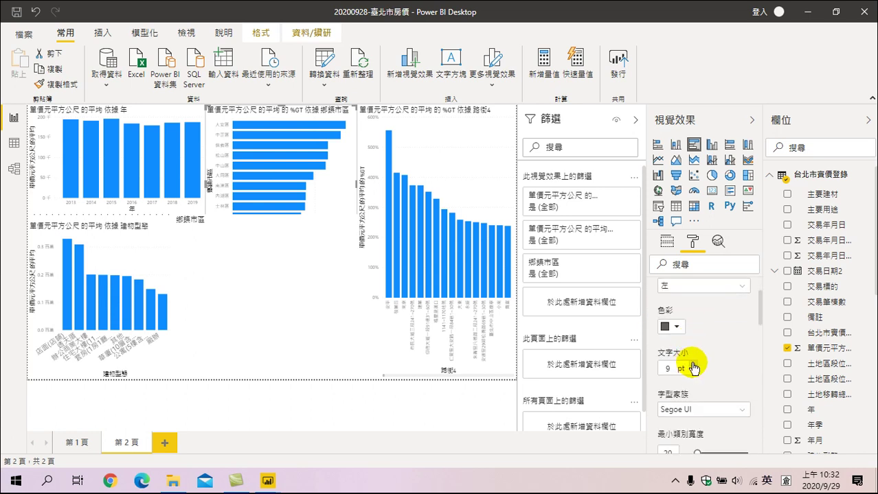
click(692, 365)
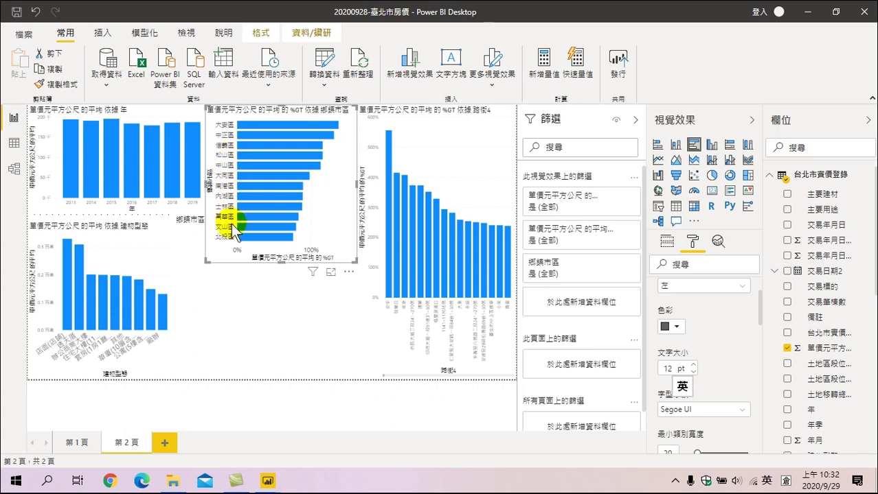
click(252, 236)
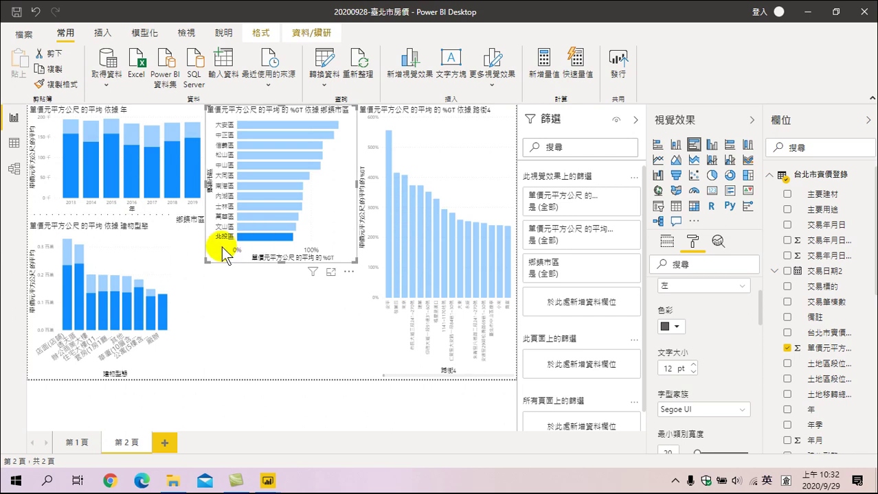
click(103, 309)
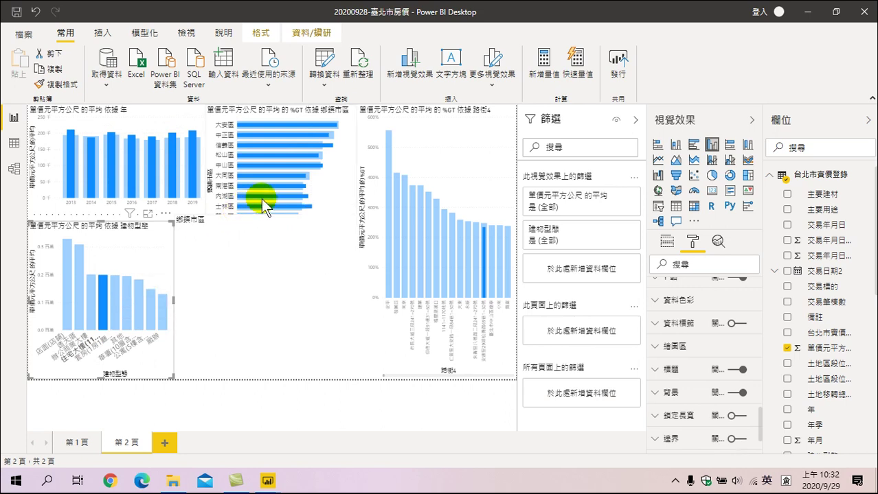
click(341, 191)
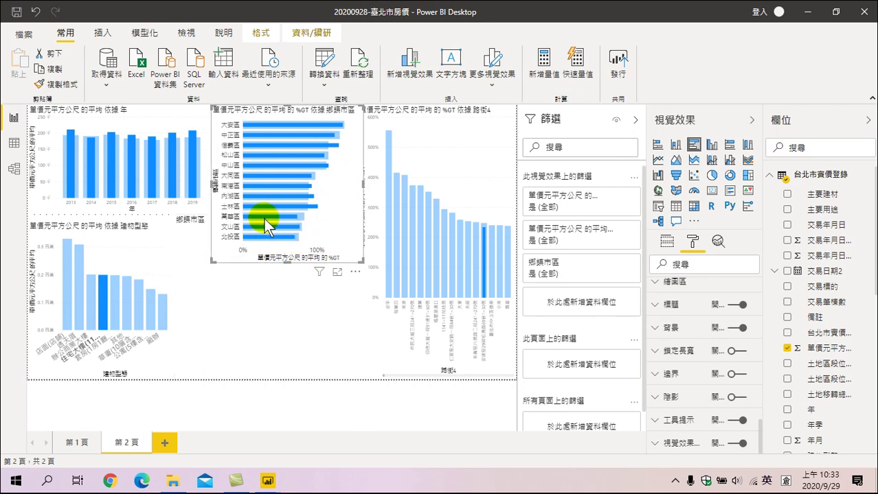
mouse_move(336, 146)
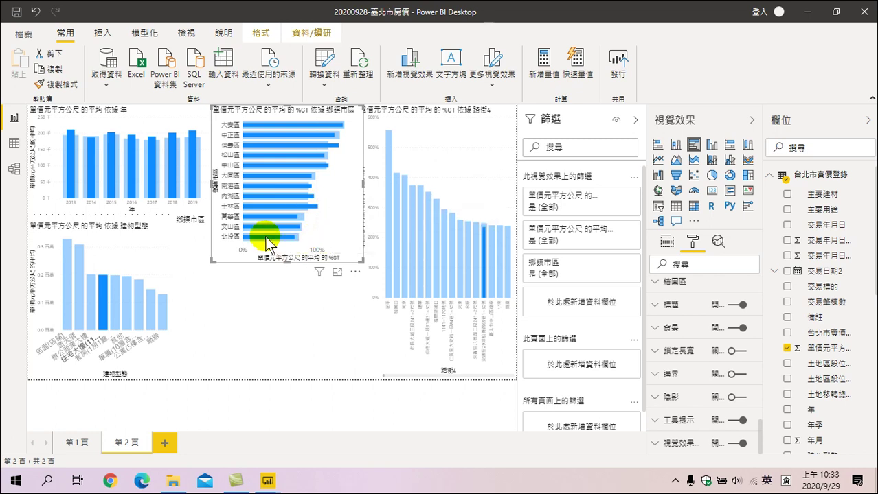
click(191, 161)
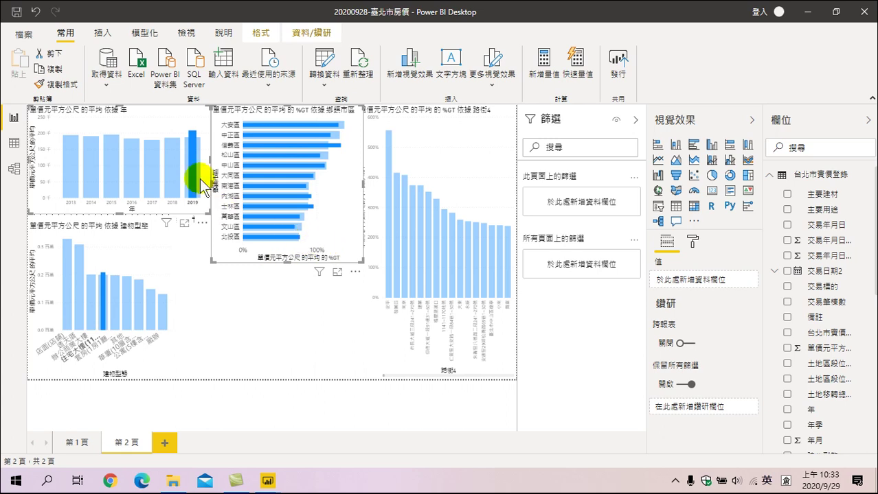
click(173, 155)
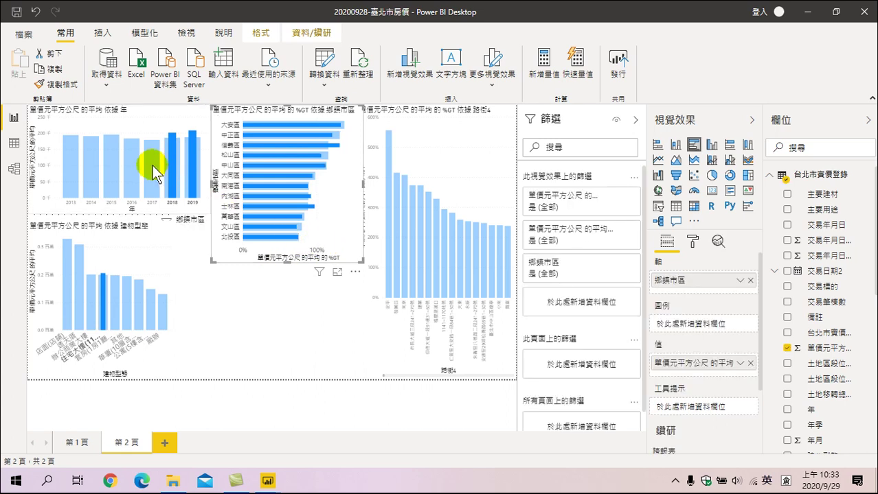
click(153, 166)
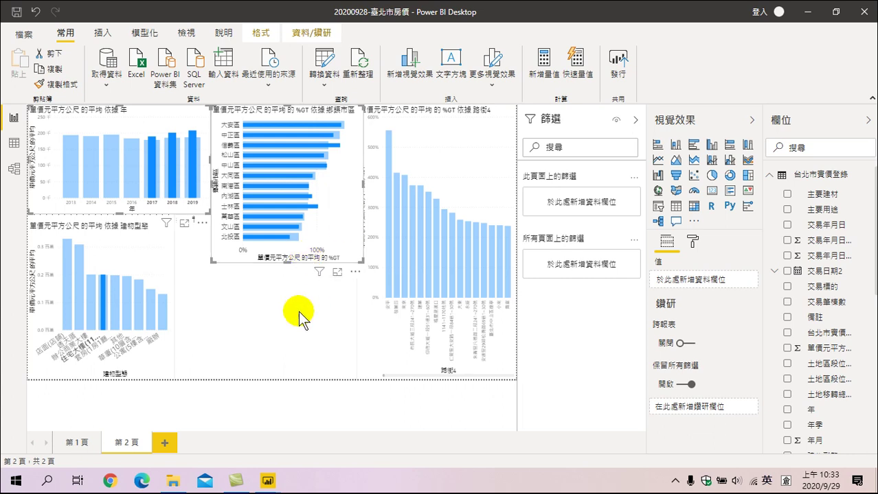
click(133, 124)
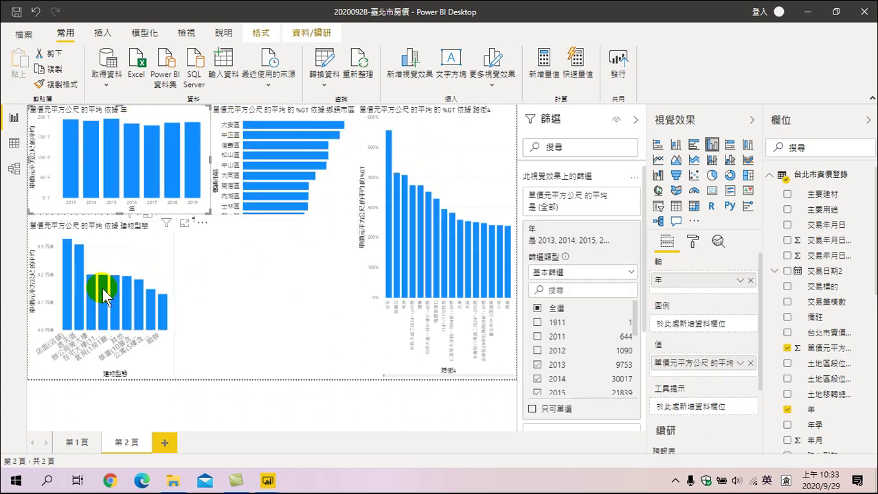
mouse_move(102, 287)
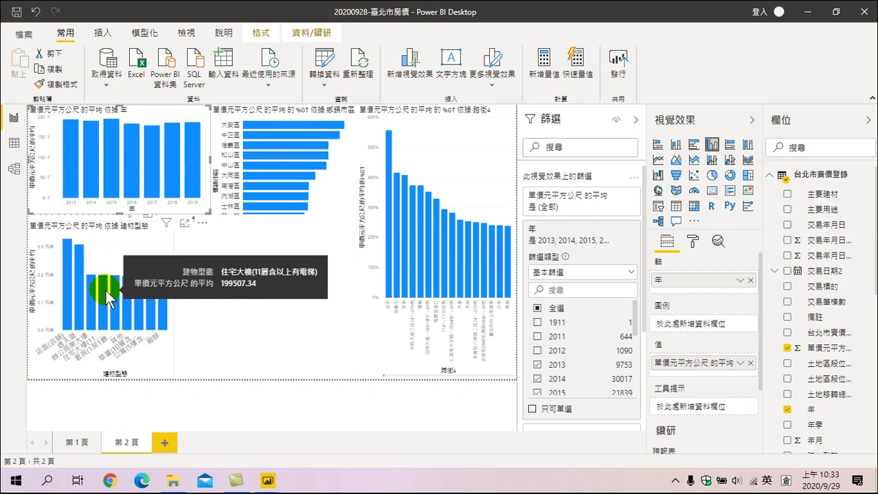
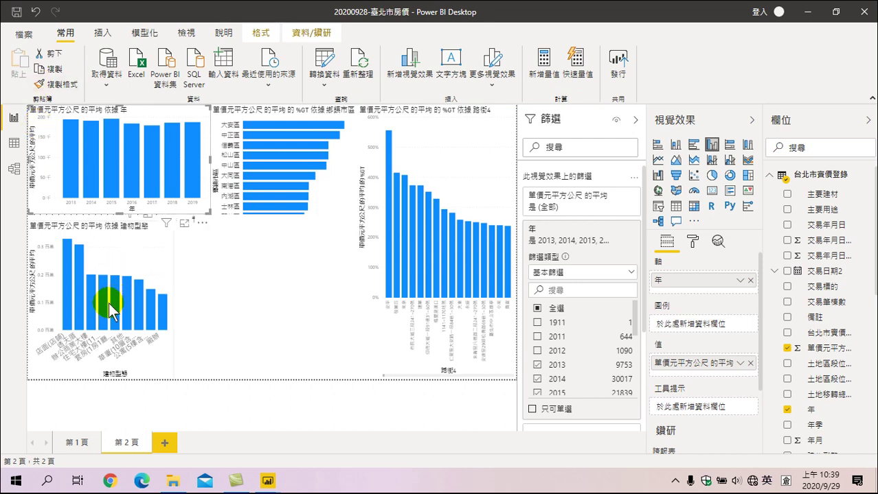
Cross-highlight every chart by clicking the 住宅大樓(11層含以上有電梯) bar in the building-type chart.
mouse_move(103, 313)
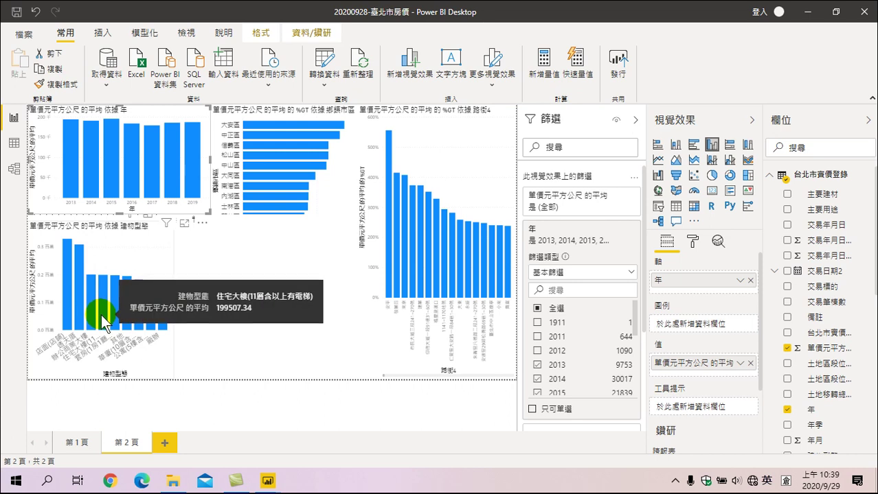
click(105, 320)
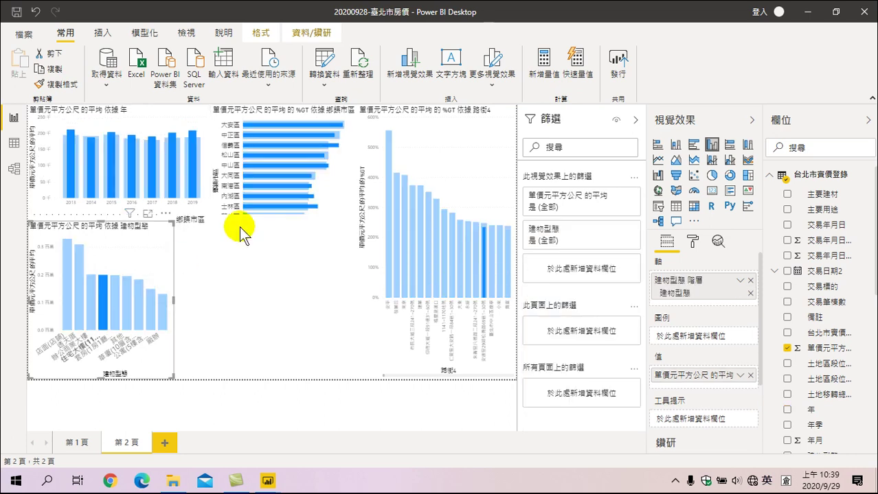
mouse_move(326, 146)
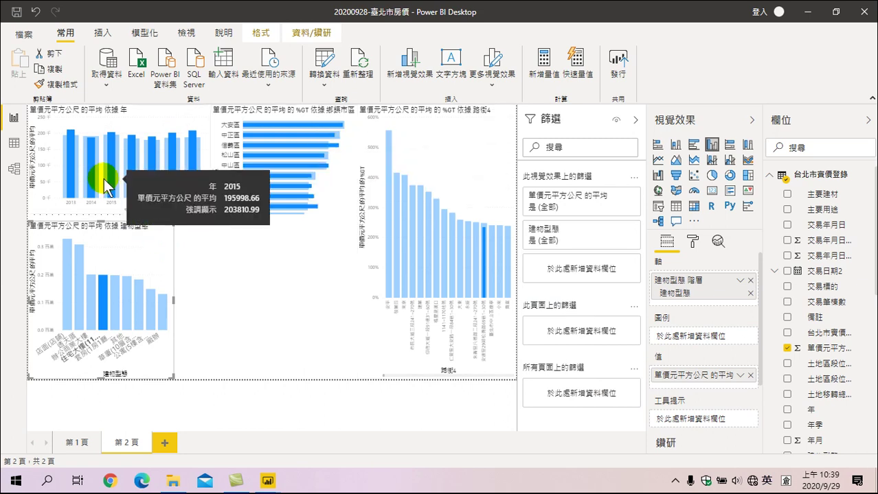
mouse_move(88, 190)
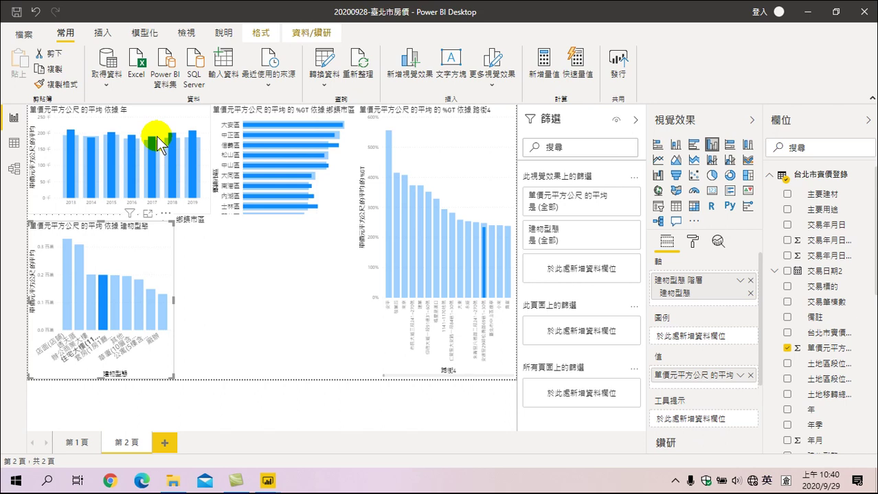
Select the blank 鄉鎮市區 map visual and connect the computer to the phone hotspot.
click(309, 246)
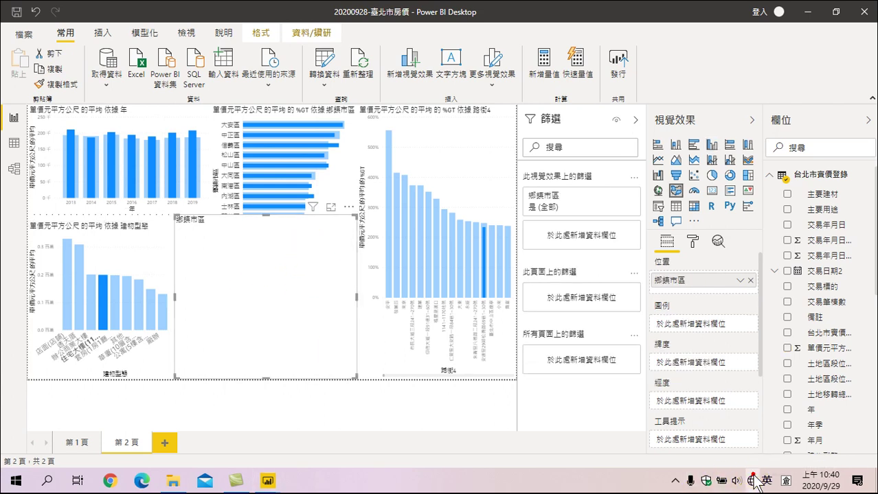
click(752, 480)
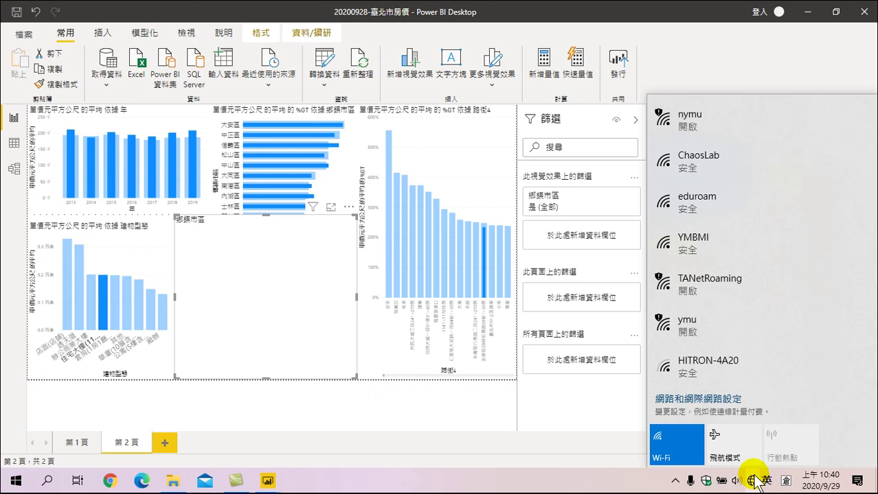
click(753, 481)
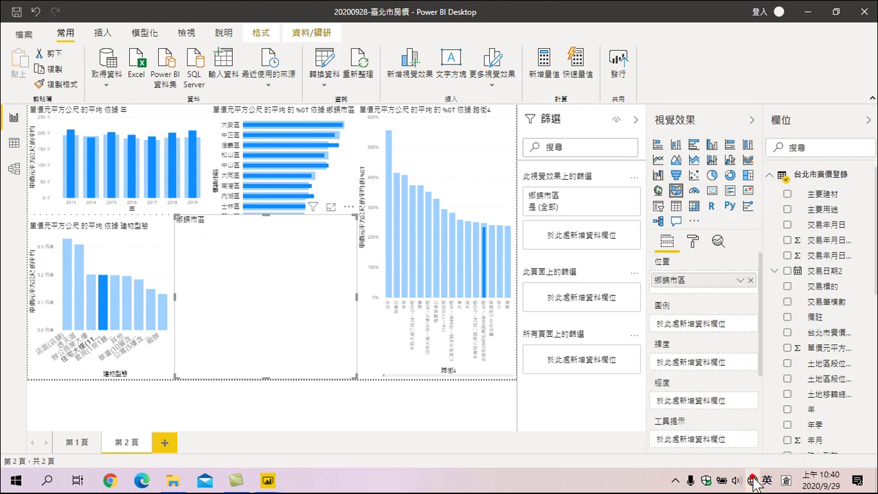
click(753, 481)
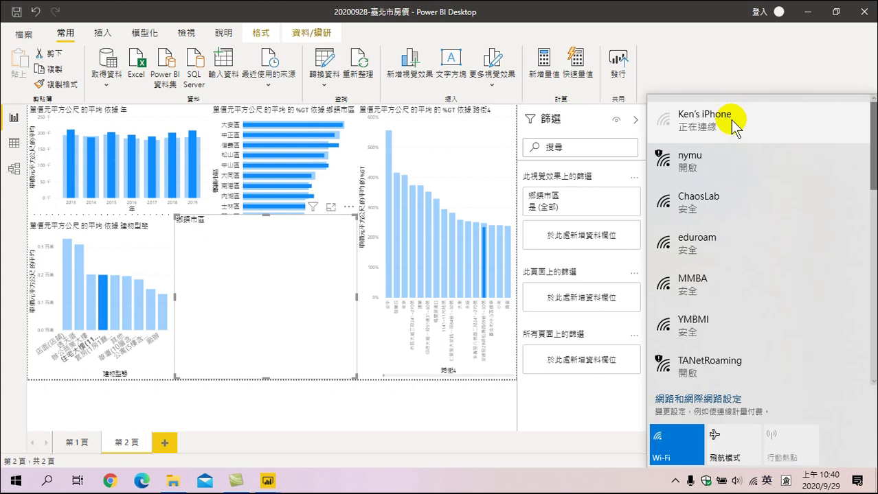
click(476, 481)
click(304, 275)
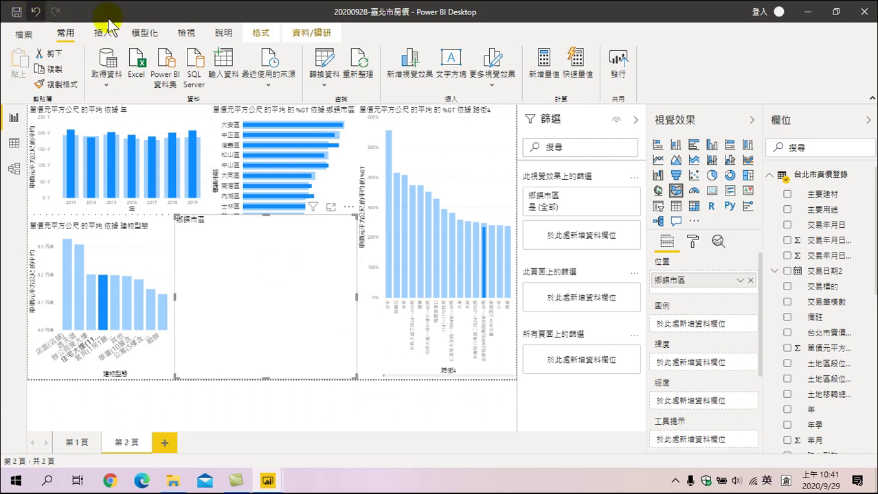
Refresh the report data from the Home ribbon so the map can render.
click(358, 60)
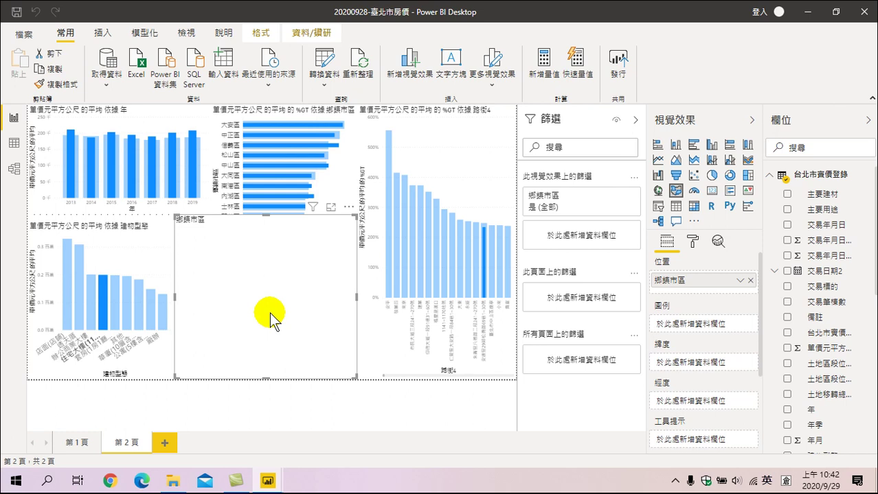
Toggle the 住宅大樓 building-type cross-highlight off and back on.
click(101, 292)
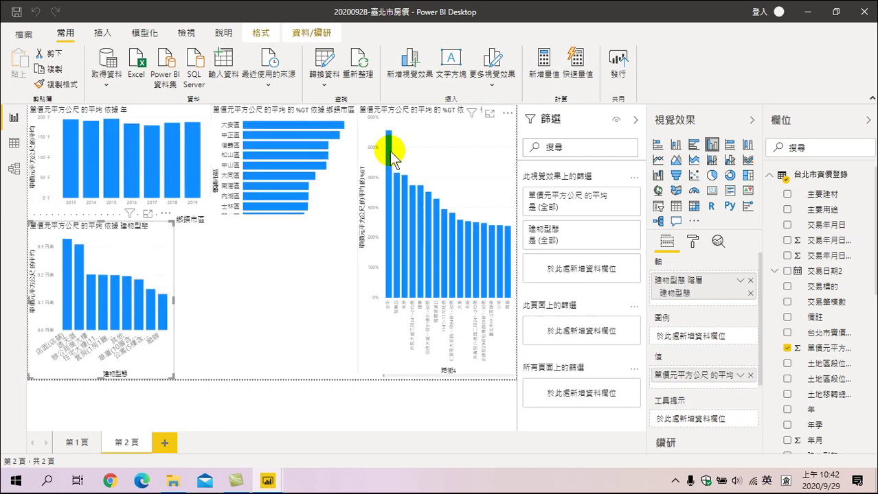
mouse_move(338, 126)
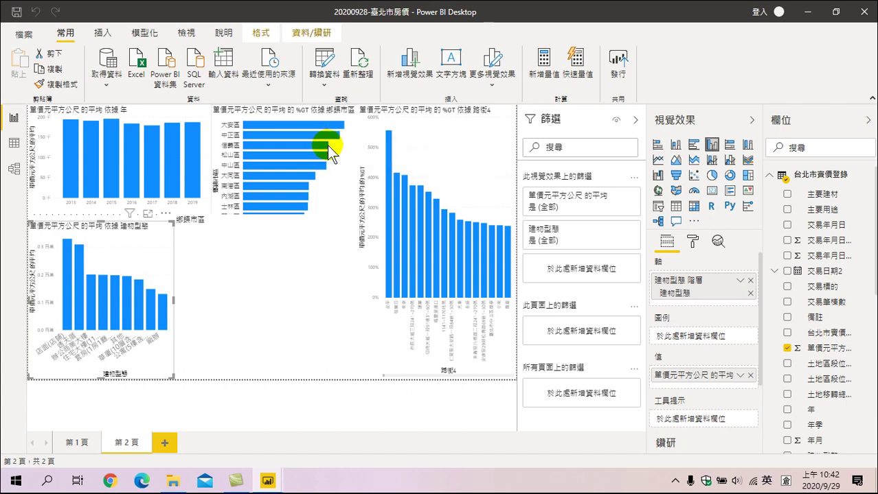
mouse_move(327, 145)
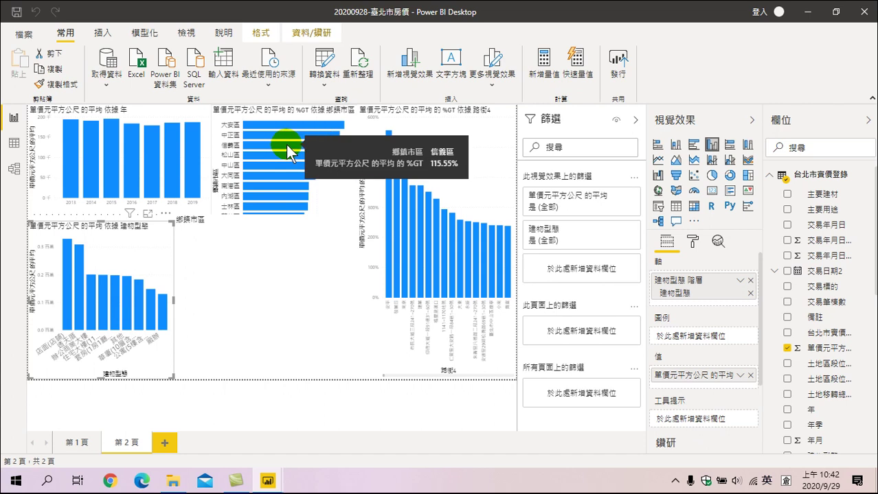
mouse_move(118, 321)
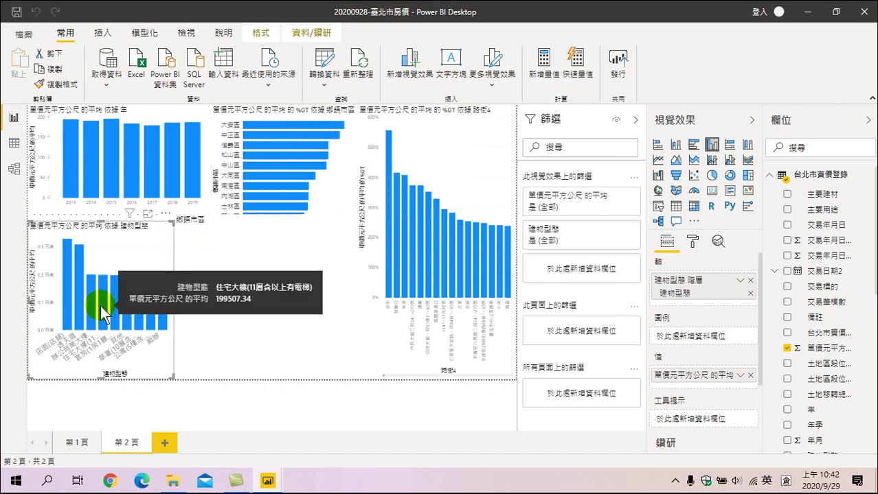
click(100, 306)
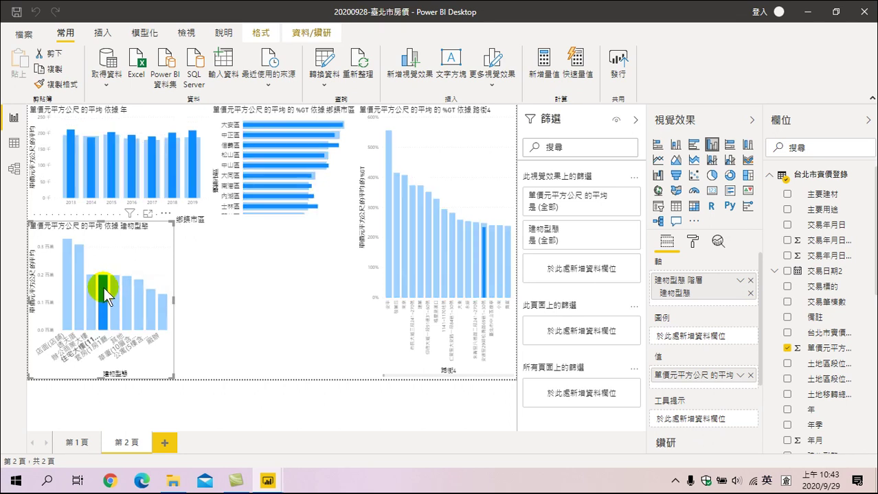
mouse_move(104, 288)
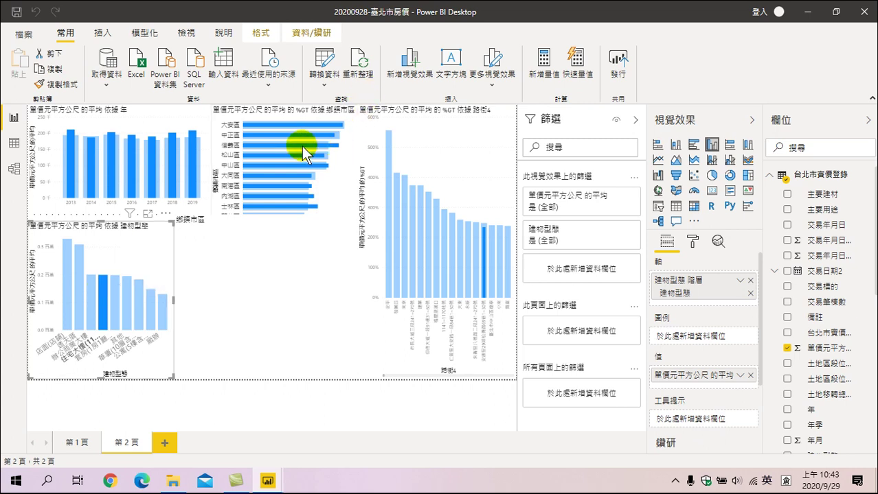
Clear the cross-highlight by selecting the 鄉鎮市區 district chart.
drag(299, 149, 334, 157)
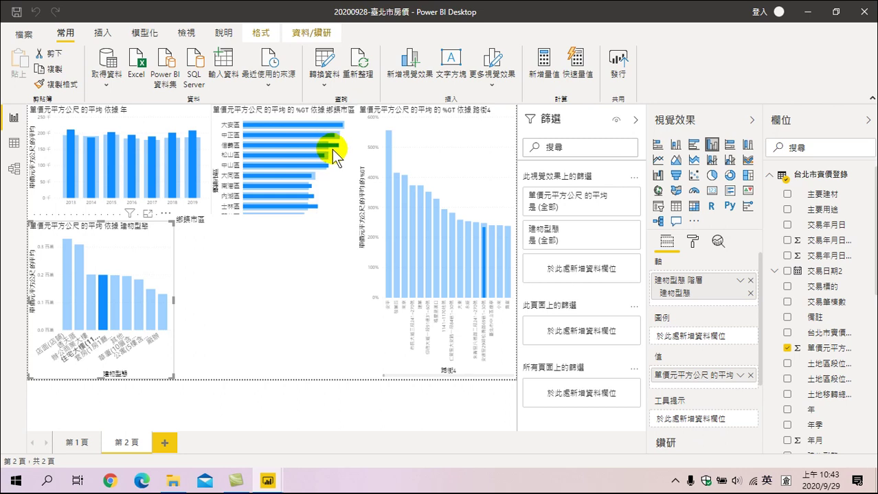
click(333, 150)
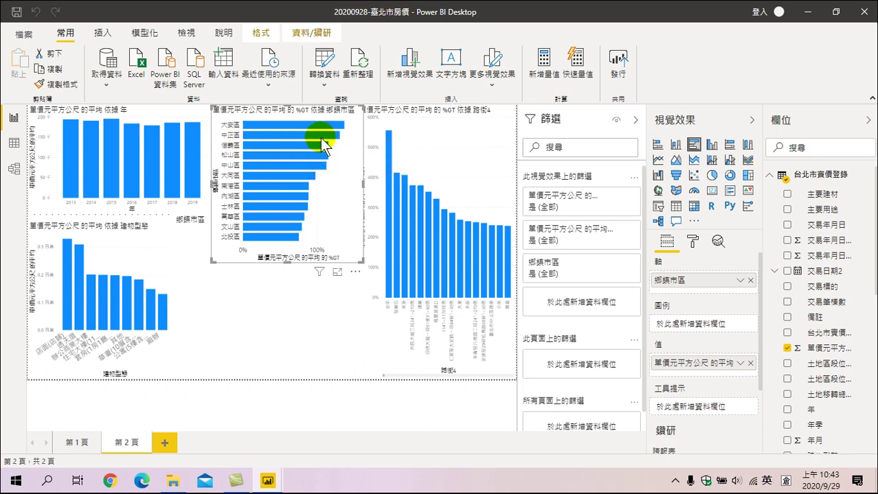
mouse_move(317, 146)
mouse_move(288, 188)
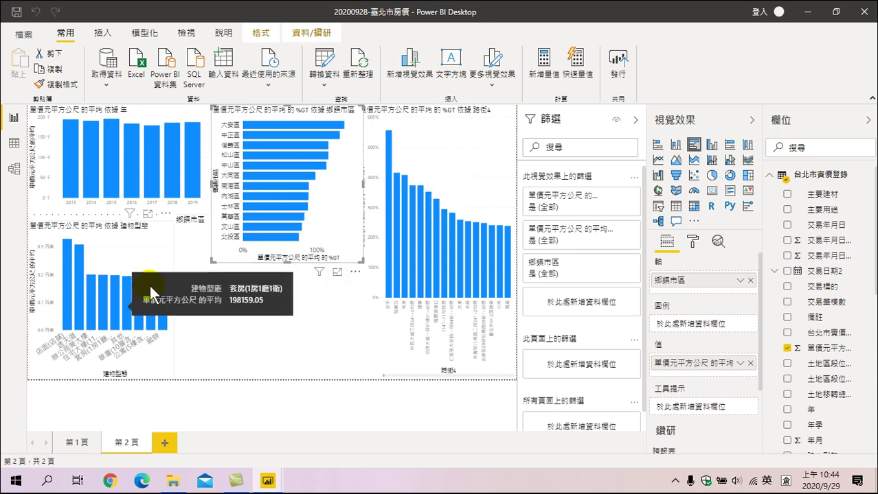
Cross-highlight the charts by the 住宅大樓 building type.
click(284, 190)
click(309, 231)
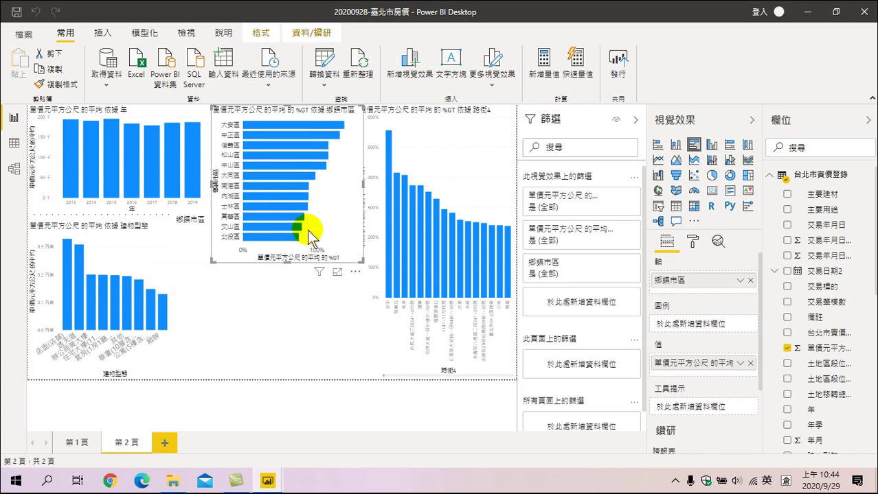
click(102, 310)
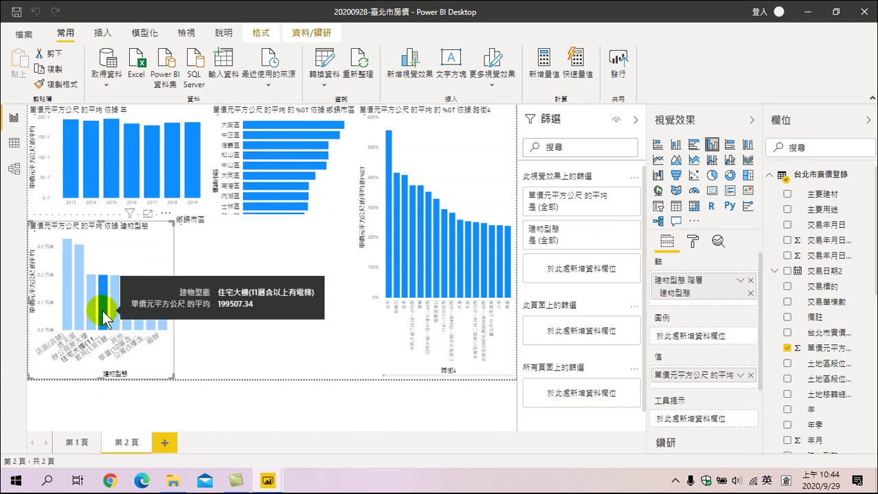
click(268, 215)
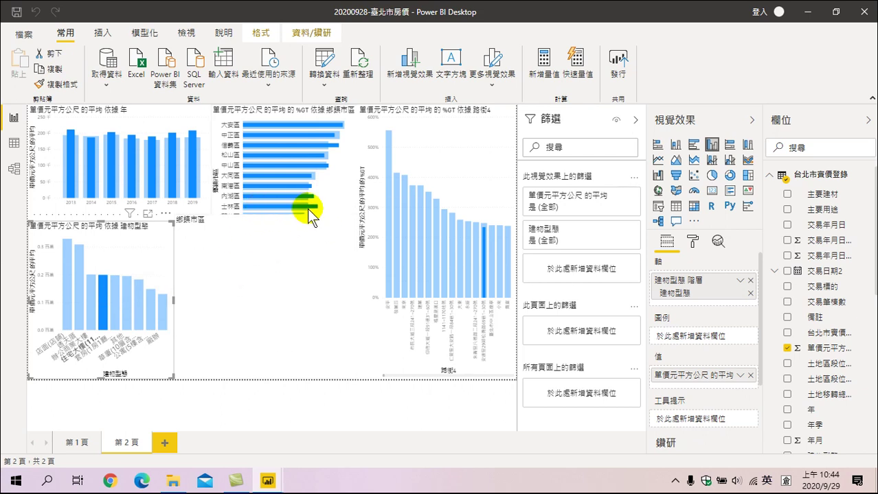
mouse_move(306, 209)
Highlight the 士林區 district across charts, then return to the 住宅大樓 cross-filter.
click(307, 209)
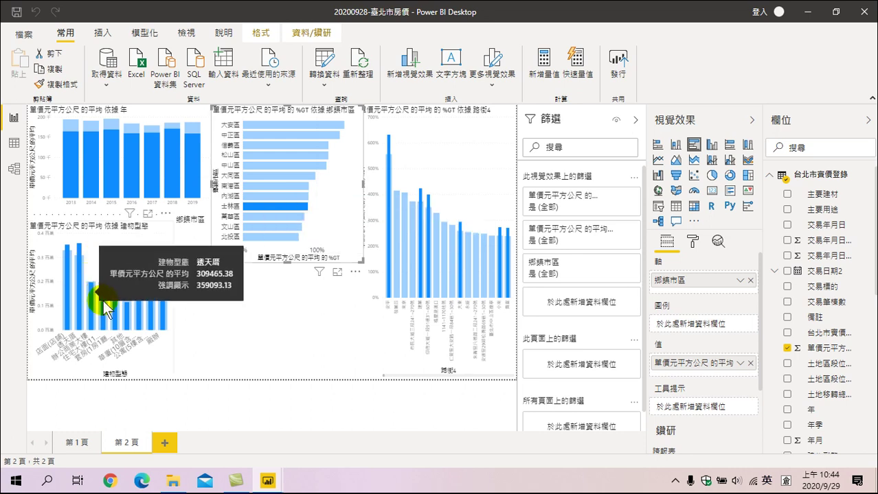
mouse_move(108, 309)
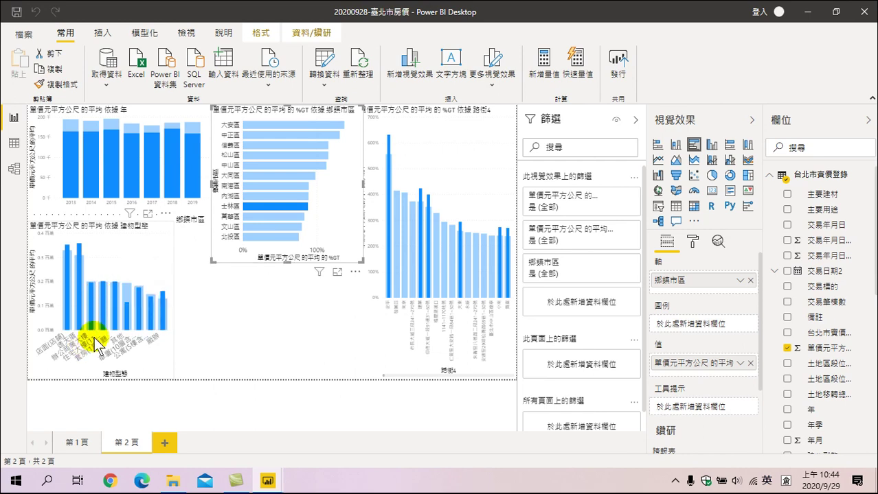
click(101, 316)
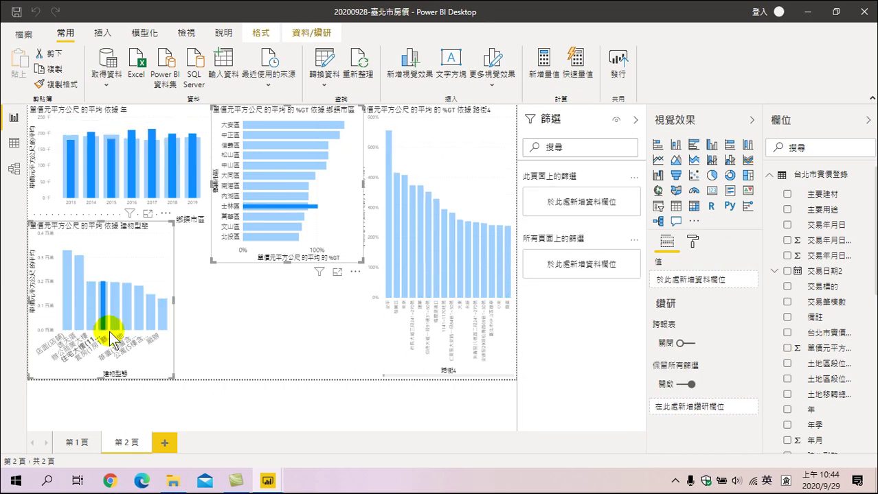
Select the 路街4 chart and switch to Data view showing the 151,325-row 台北市實價登錄 table.
click(398, 375)
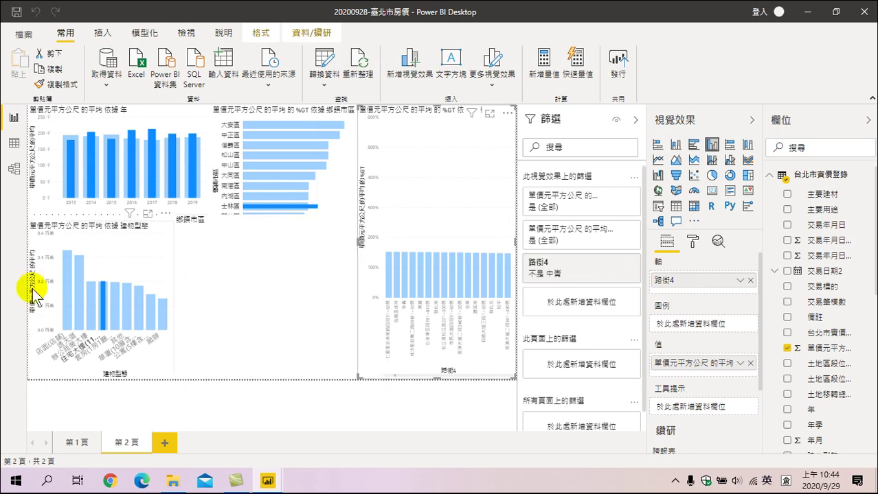
click(14, 143)
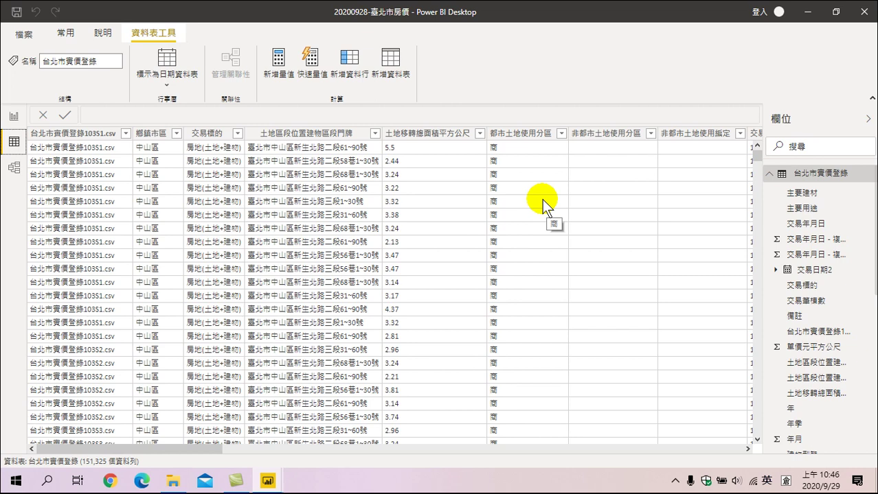
Return to Report view and switch to report page 1 (第1頁).
click(14, 119)
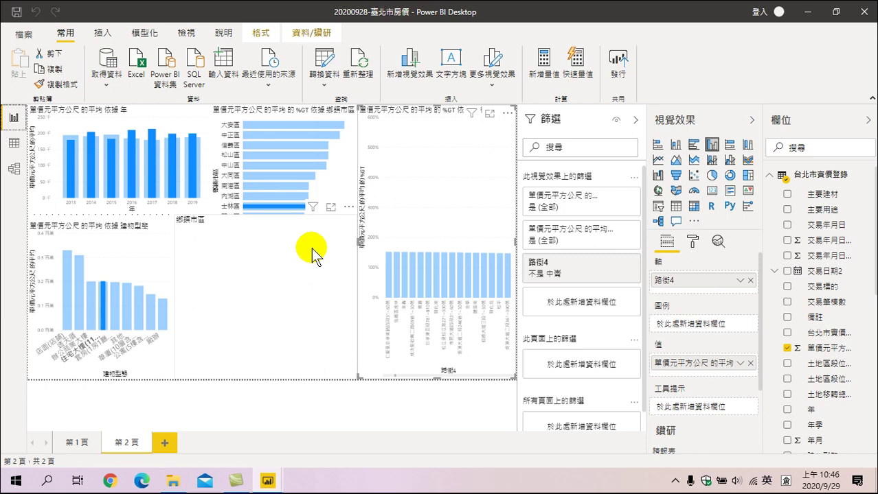
click(69, 444)
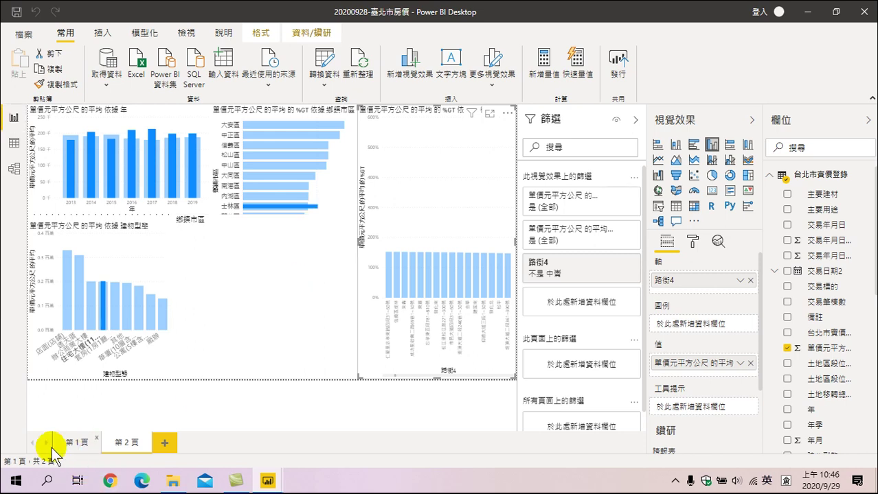
Show the 中山區 trail, play the 2011–2018 scatter animation, and trace 內湖區's trail.
click(340, 261)
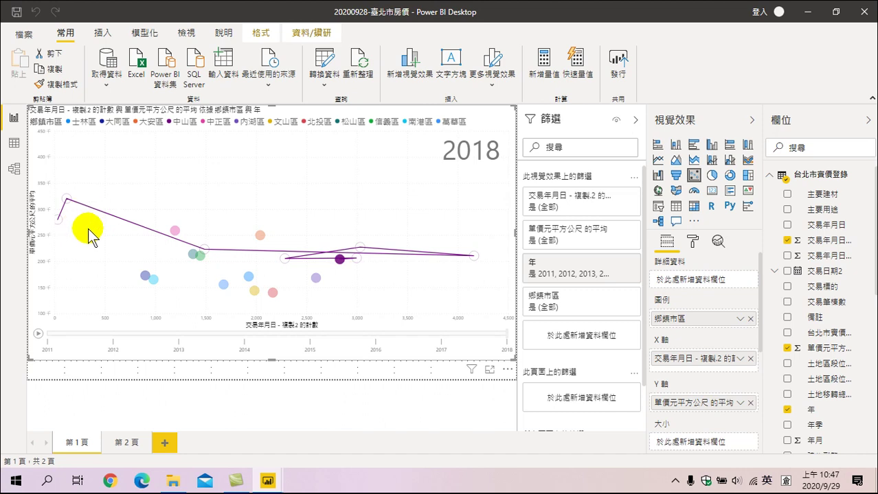
mouse_move(344, 267)
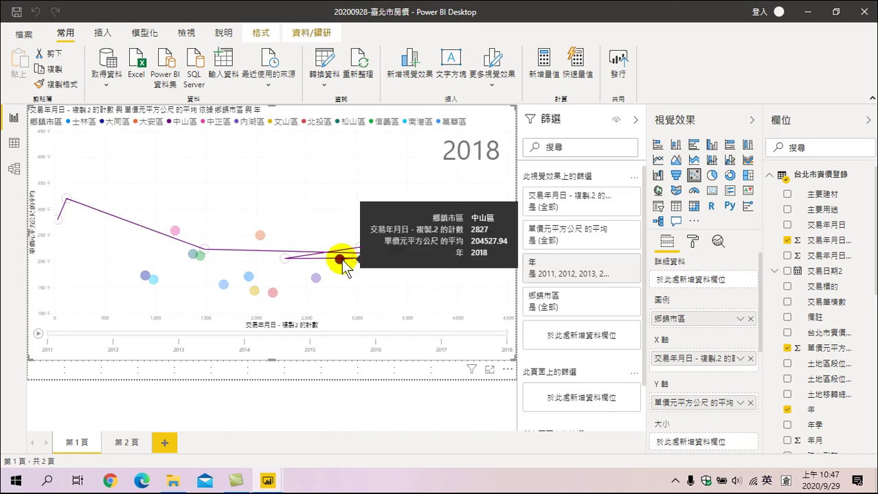
click(392, 210)
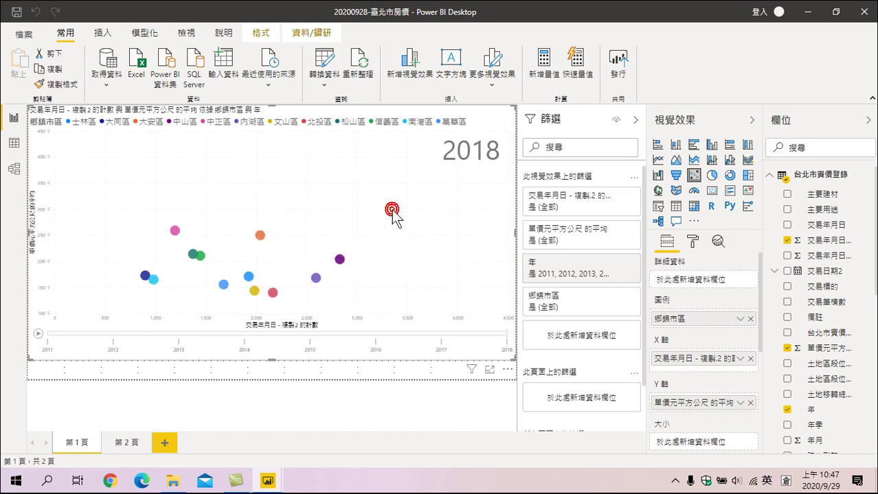
click(39, 334)
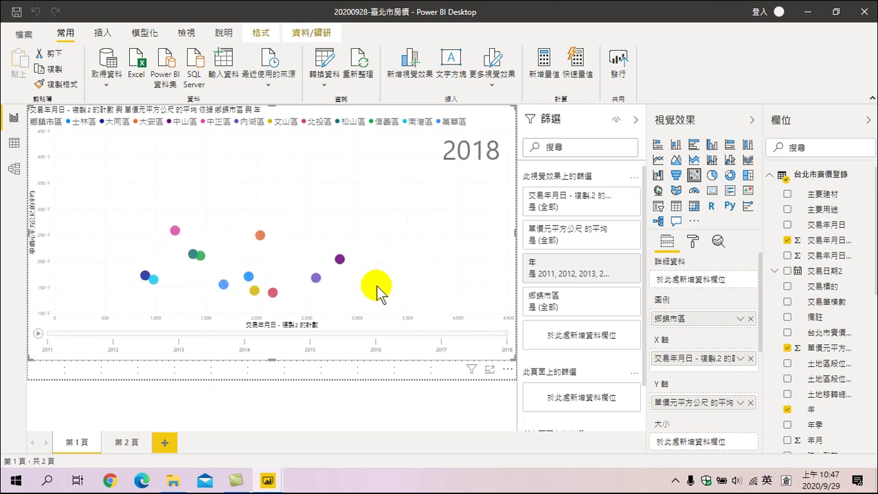
click(315, 278)
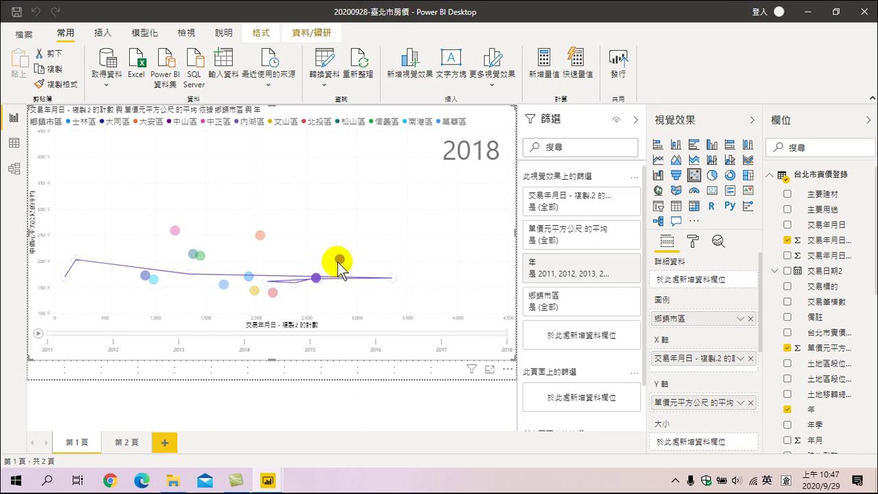
mouse_move(318, 279)
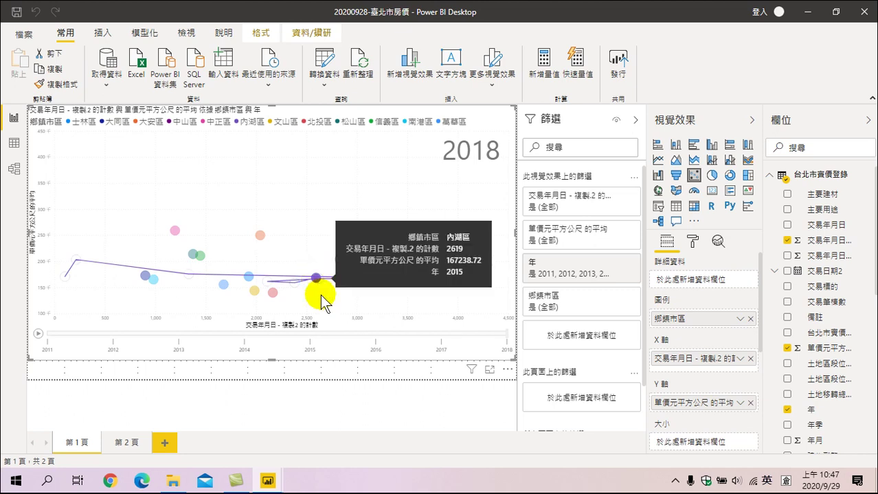
Flip between Data view, Report view and page 2, ending back on page 1.
click(14, 142)
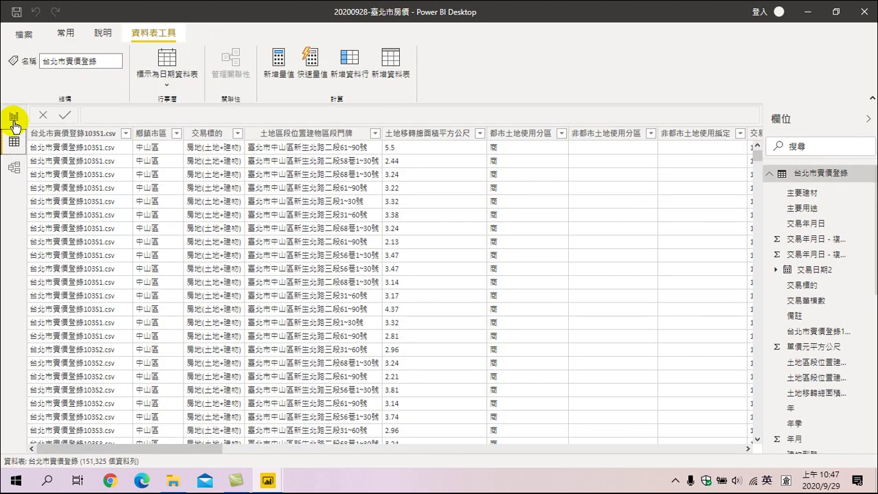
click(14, 118)
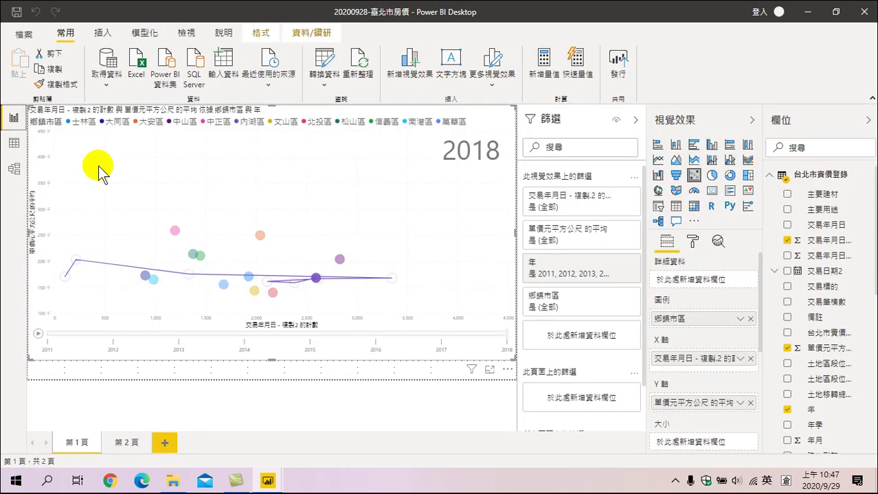
click(124, 444)
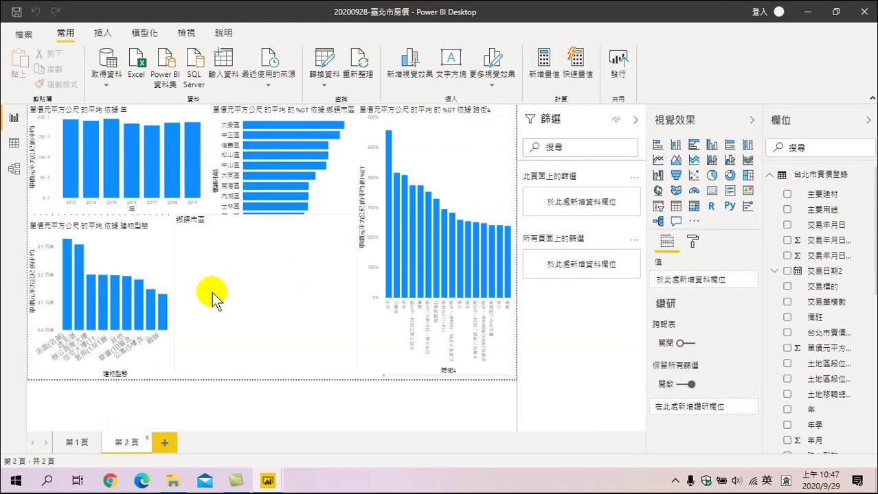
click(14, 142)
click(15, 115)
click(68, 442)
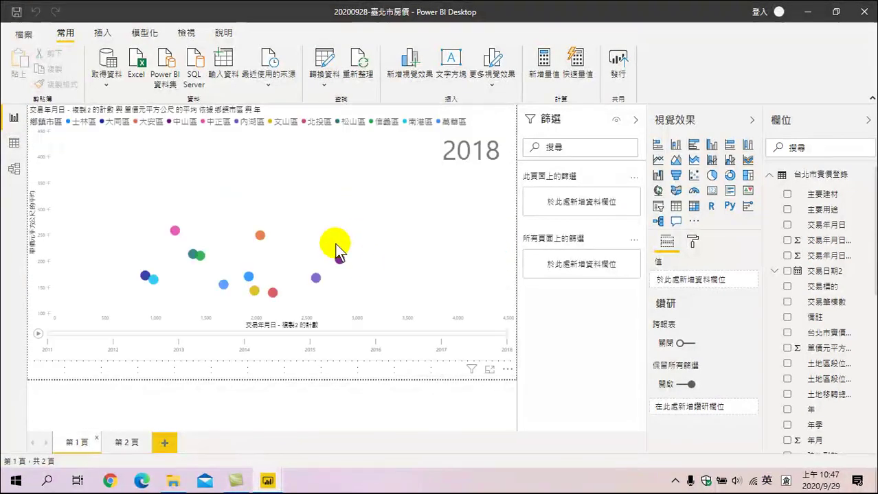
Trace the 大安區 and 中正區 trails, replay the animation from 2011, and read 中正區's 2015 values.
click(261, 237)
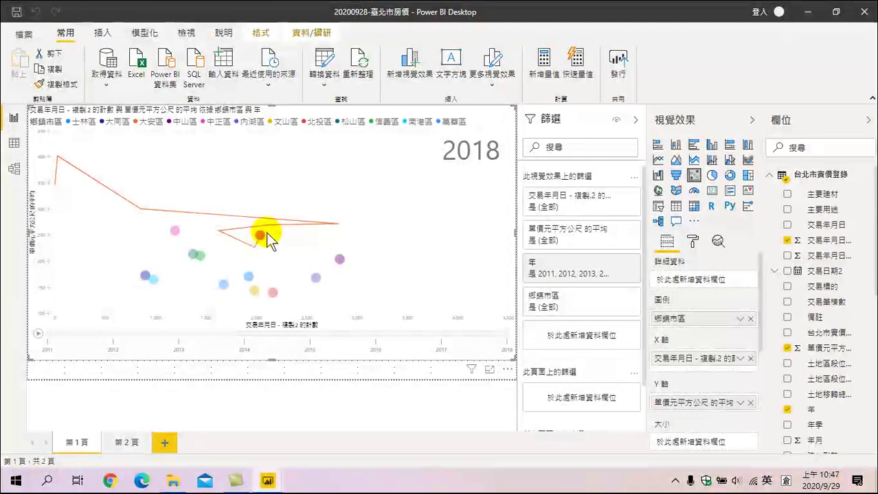
mouse_move(176, 235)
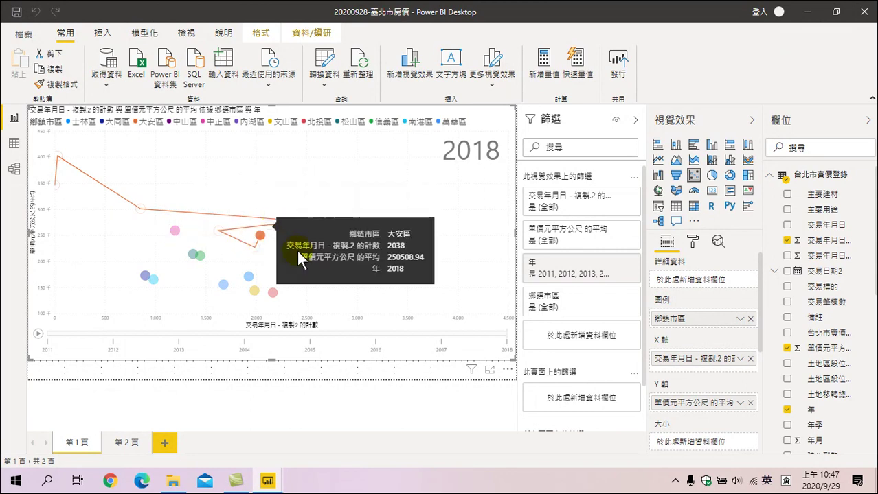
click(263, 240)
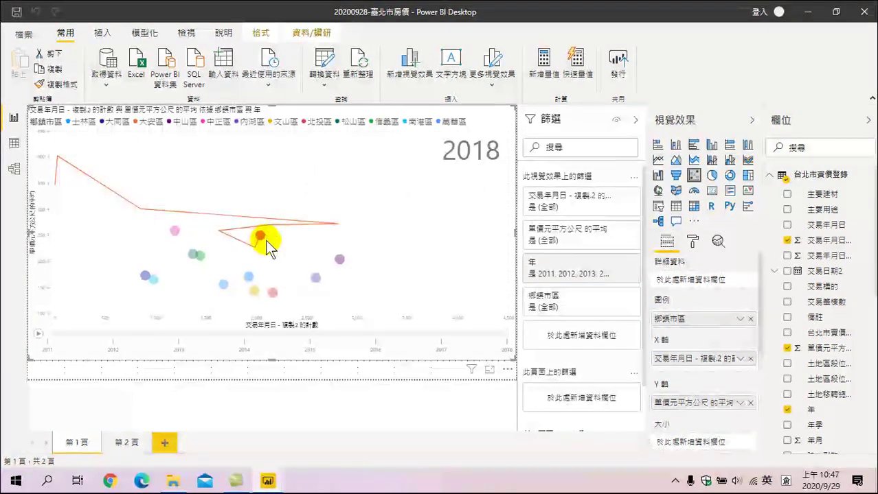
ctrl+click(175, 233)
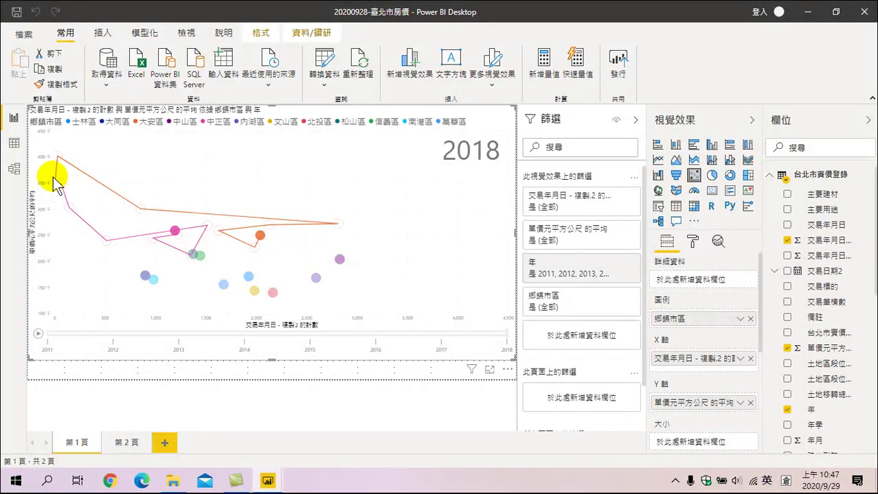
mouse_move(60, 194)
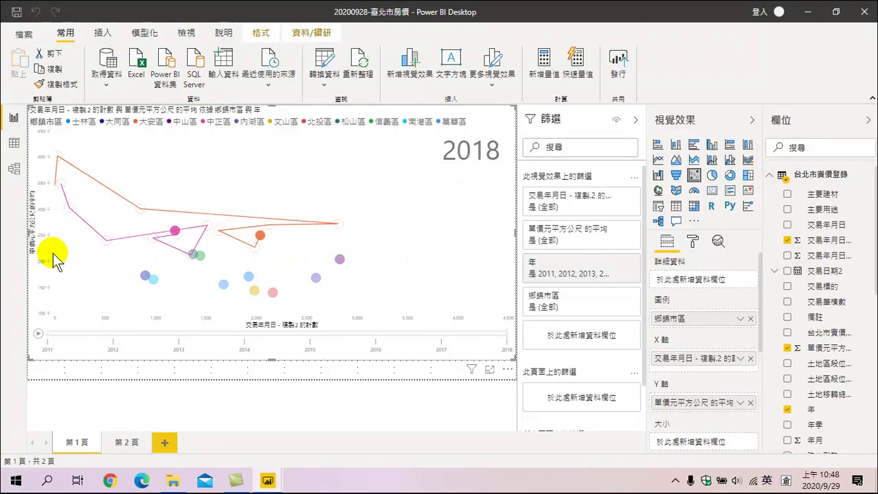
click(38, 335)
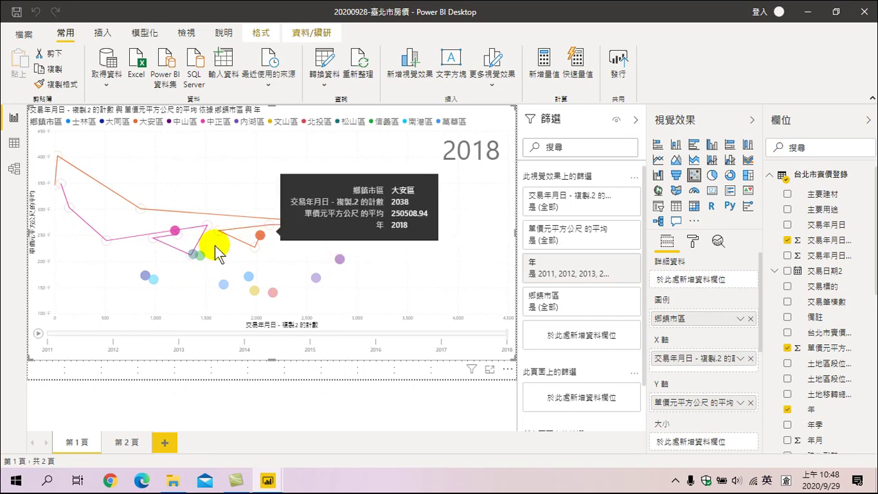
mouse_move(193, 259)
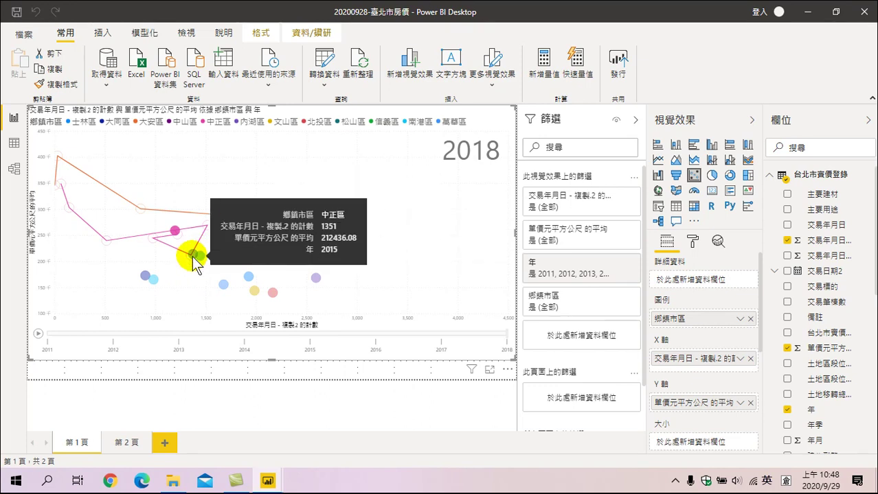
Trace 信義區's yearly trail on the scatter chart, then switch to report page 2.
click(204, 262)
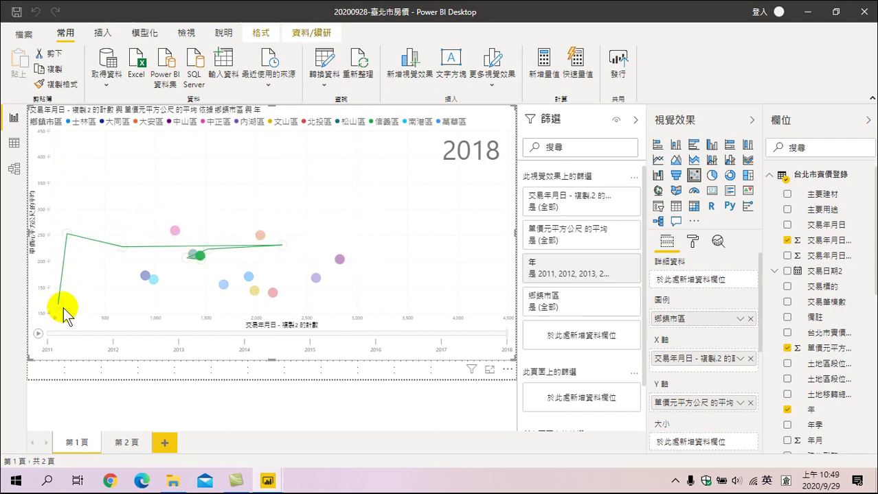
mouse_move(58, 306)
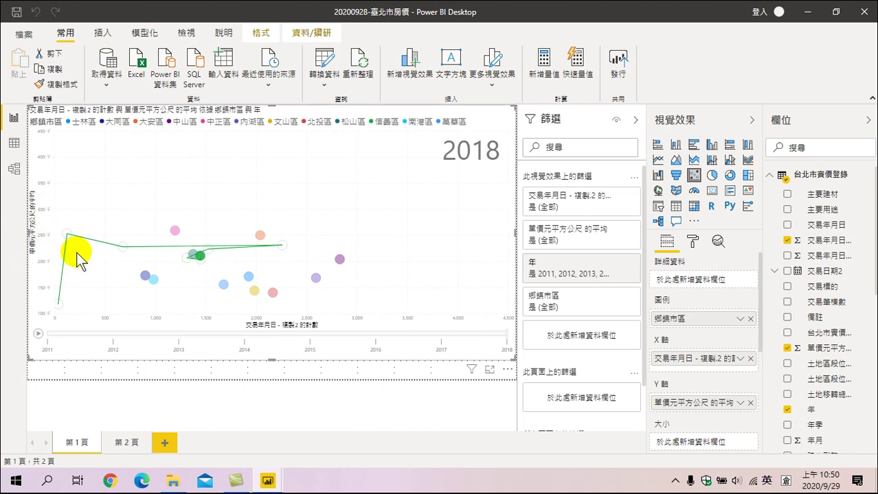
mouse_move(29, 248)
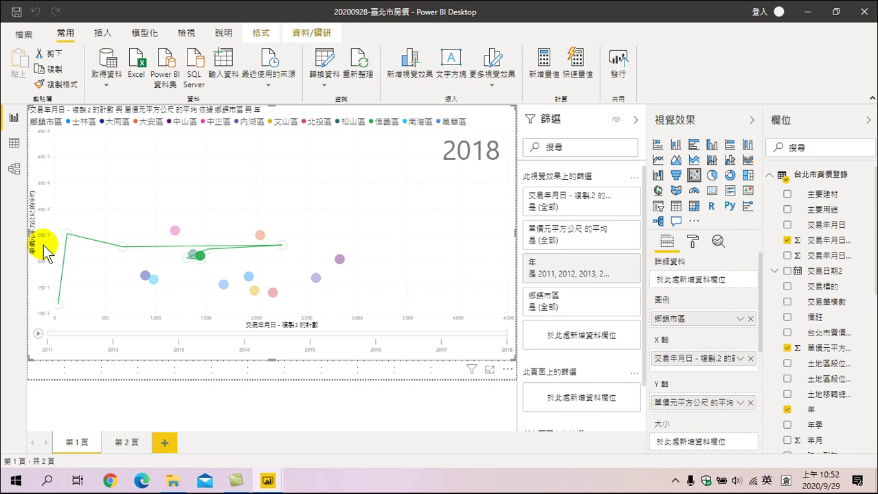
click(125, 443)
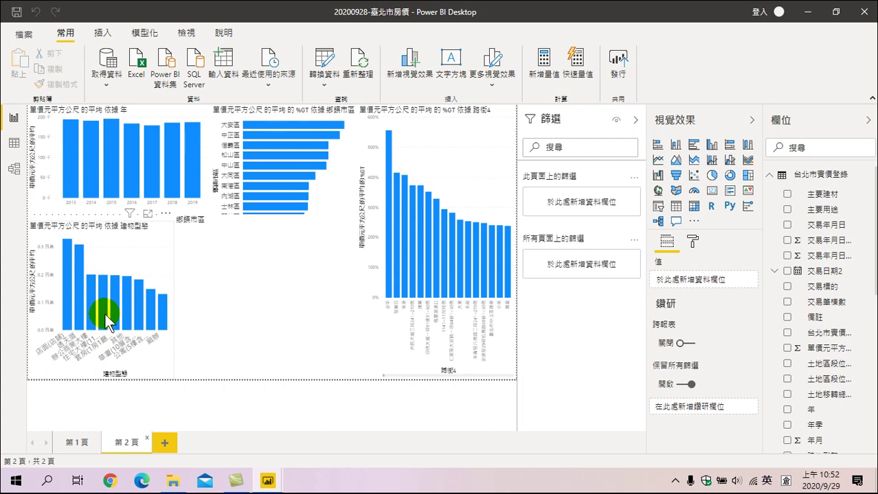
Cross-highlight the charts by 住宅大樓 and inspect the average-price-by-year chart's analytics options.
click(104, 309)
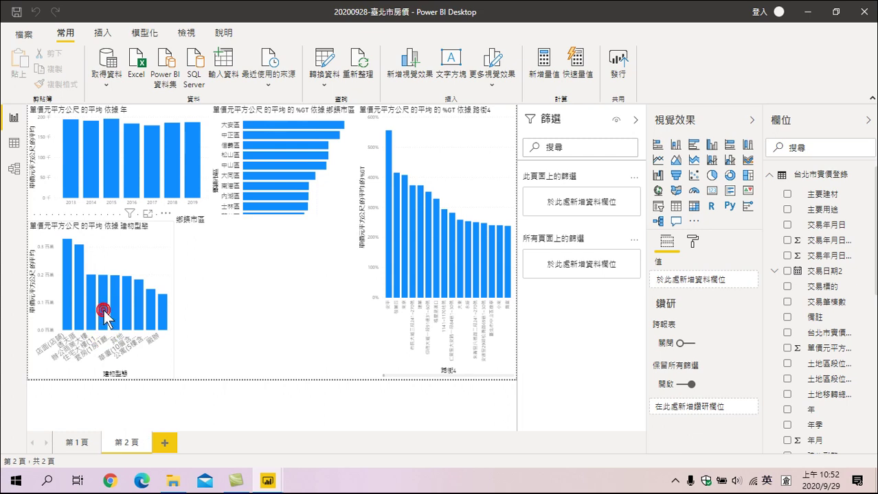
click(151, 118)
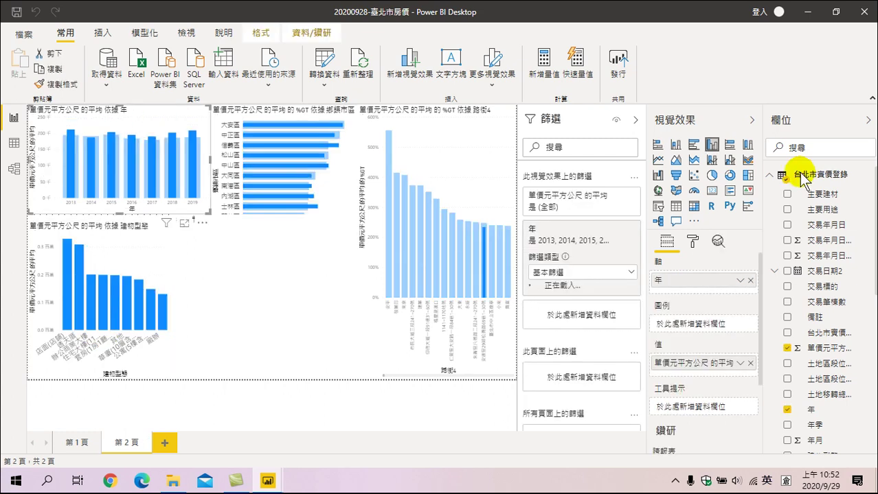
click(717, 240)
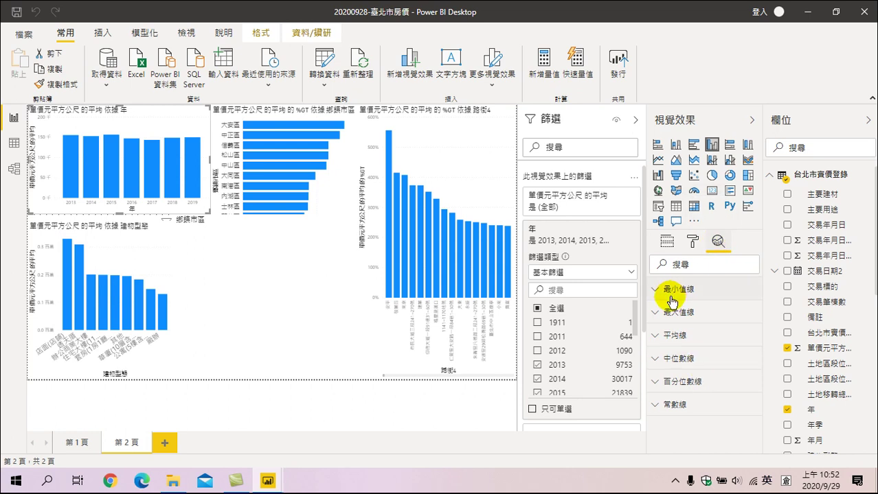
click(155, 118)
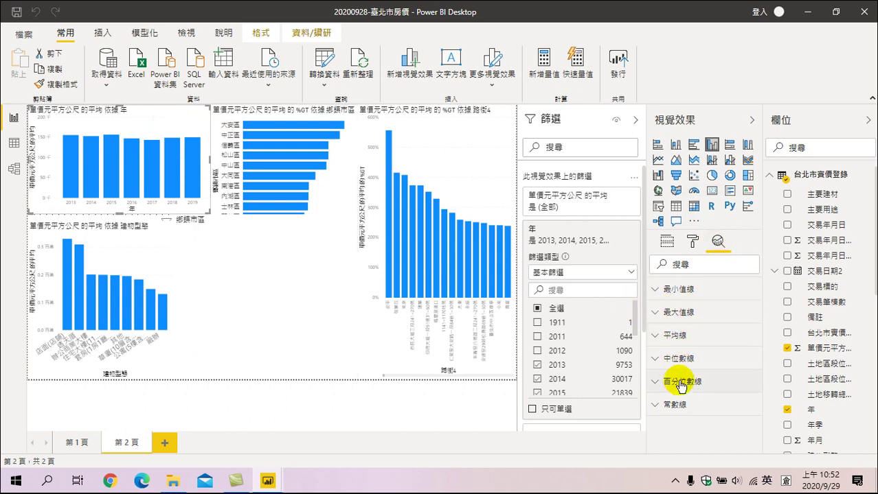
Try several building-type selections, ending with 華廈 and 公寓 selected together.
click(126, 305)
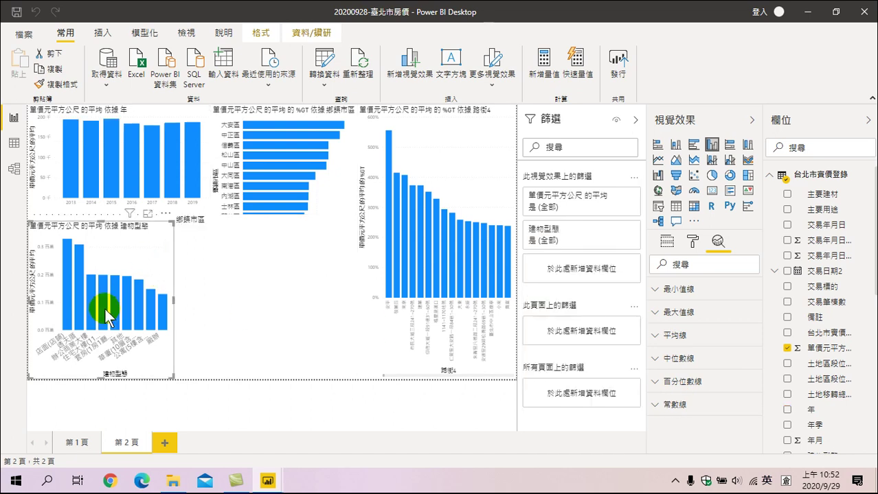
click(104, 304)
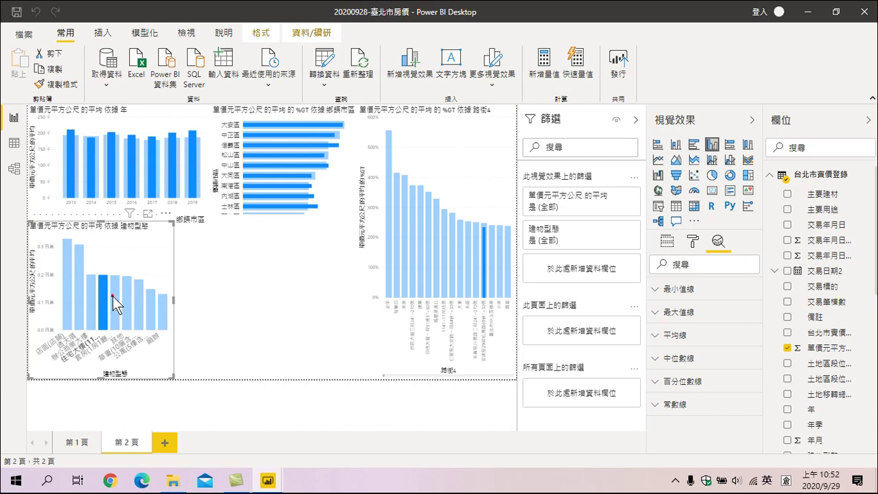
ctrl+click(113, 297)
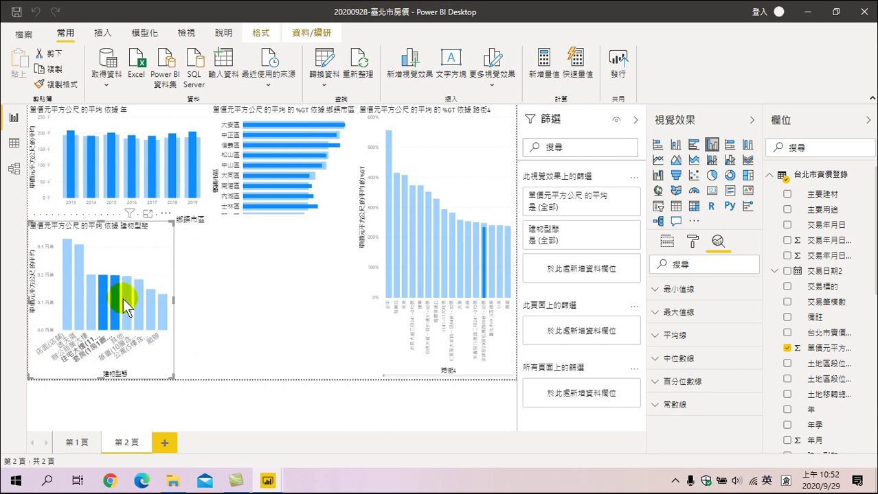
ctrl+click(128, 297)
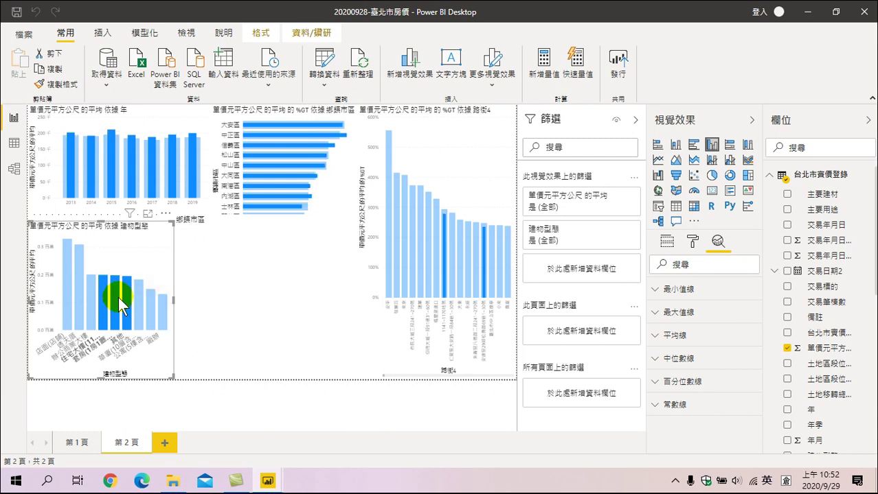
ctrl+click(111, 302)
ctrl+click(104, 293)
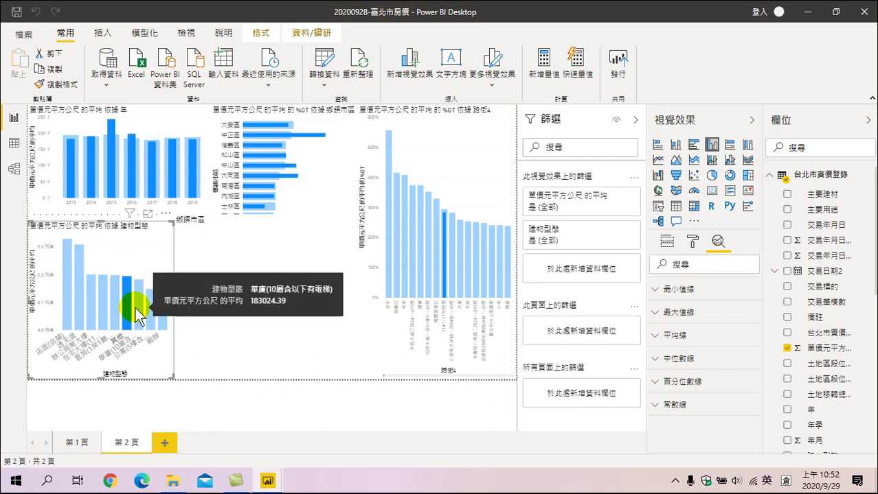
click(139, 300)
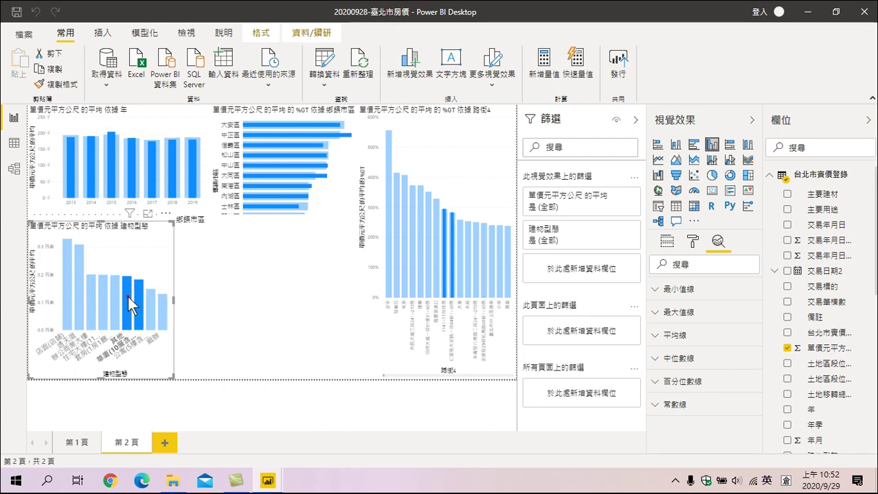
ctrl+click(151, 306)
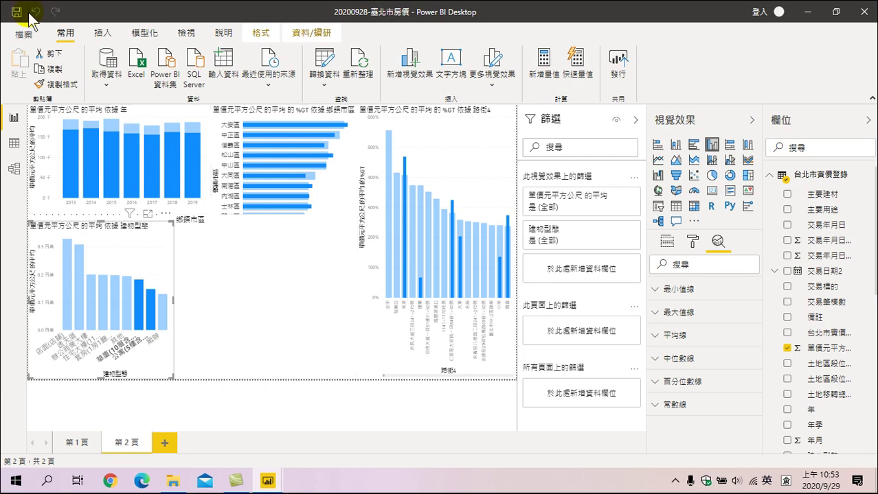
Turn the empty 鄉鎮市區 visual into a filled map, then view the 台北市實價登錄 data table.
click(261, 276)
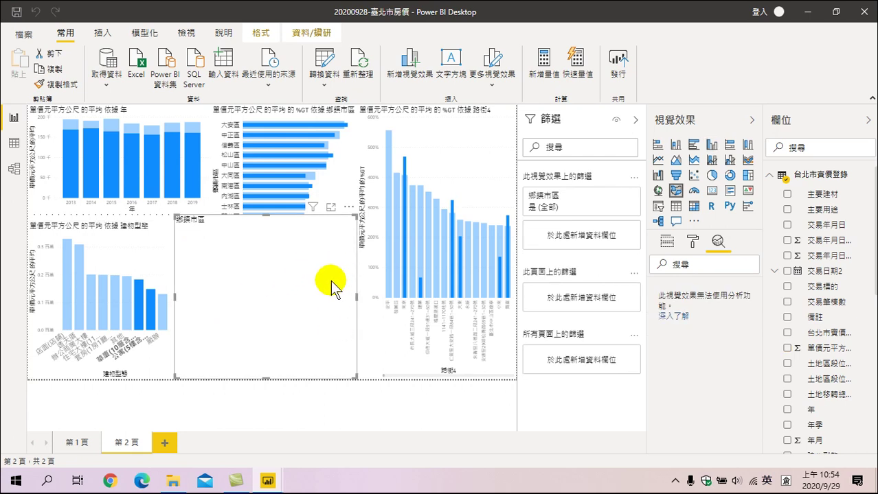
click(676, 191)
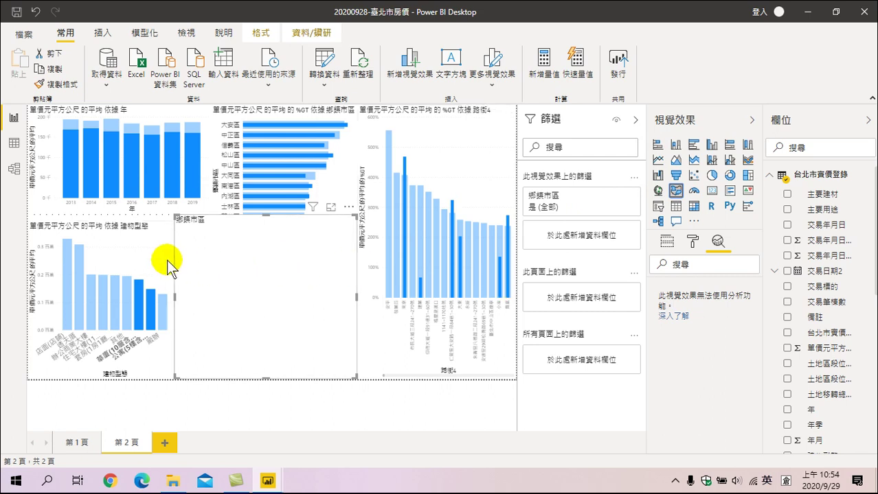
click(692, 241)
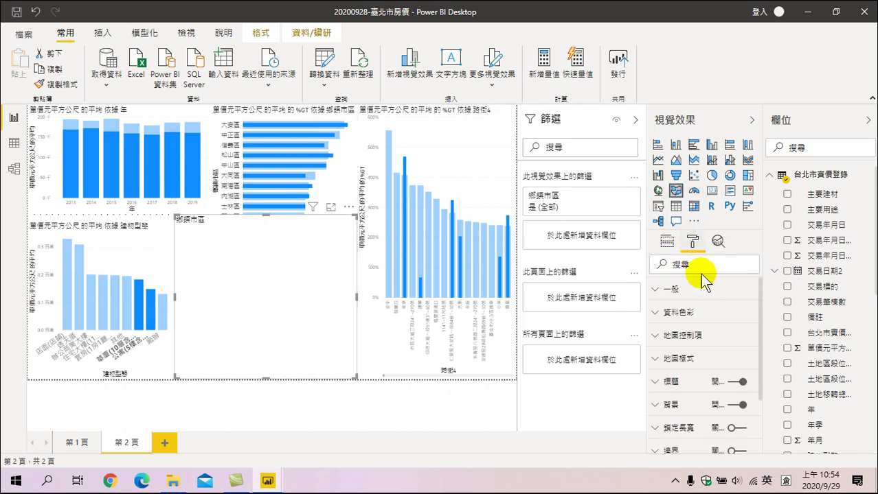
click(14, 143)
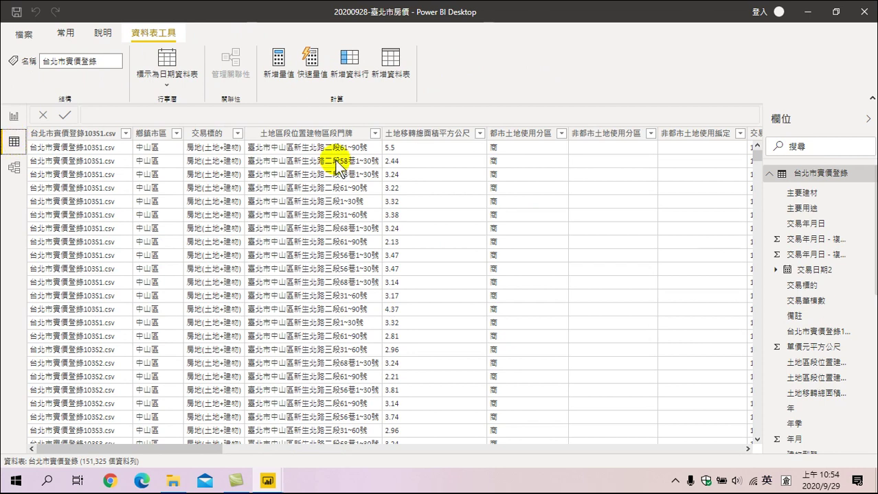
drag(172, 449, 742, 446)
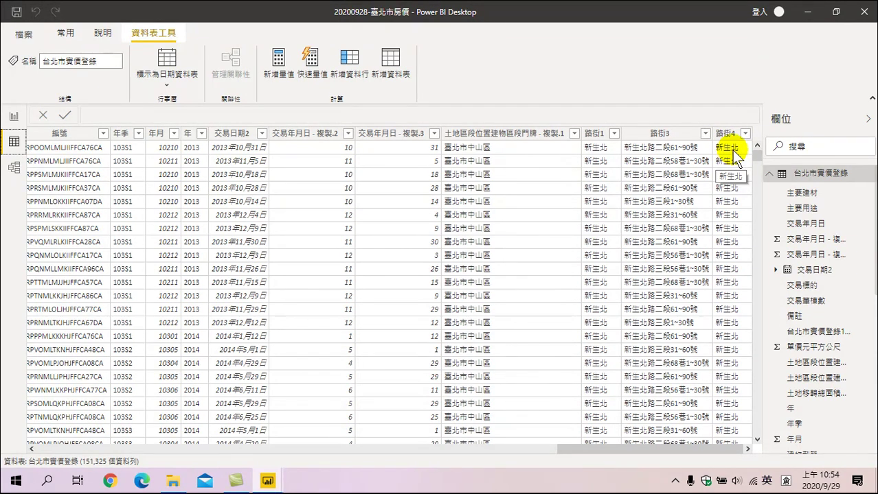
scroll(721, 319, down, 6)
scroll(721, 320, down, 3)
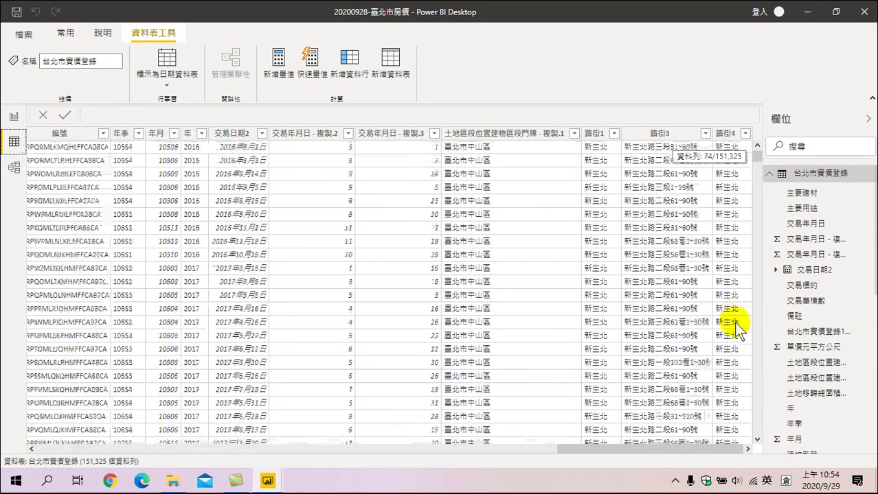
drag(754, 150, 750, 174)
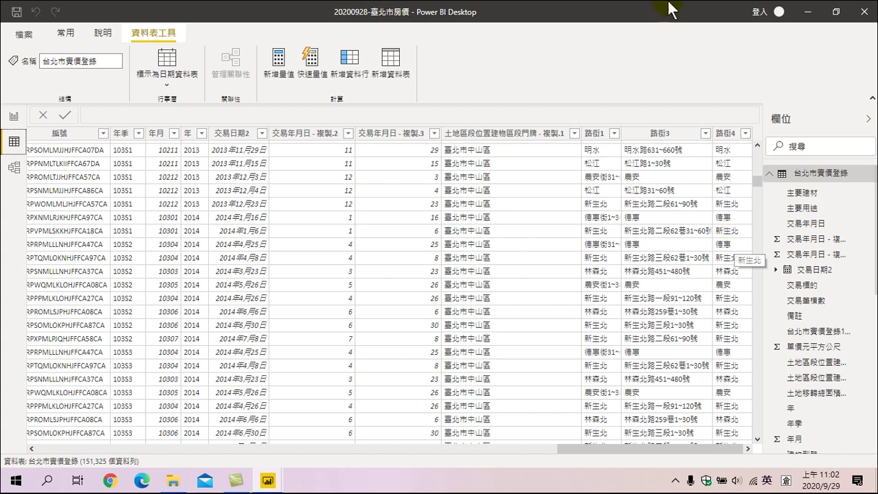
Close the land-price report without saving, and close the other Power BI window.
click(865, 13)
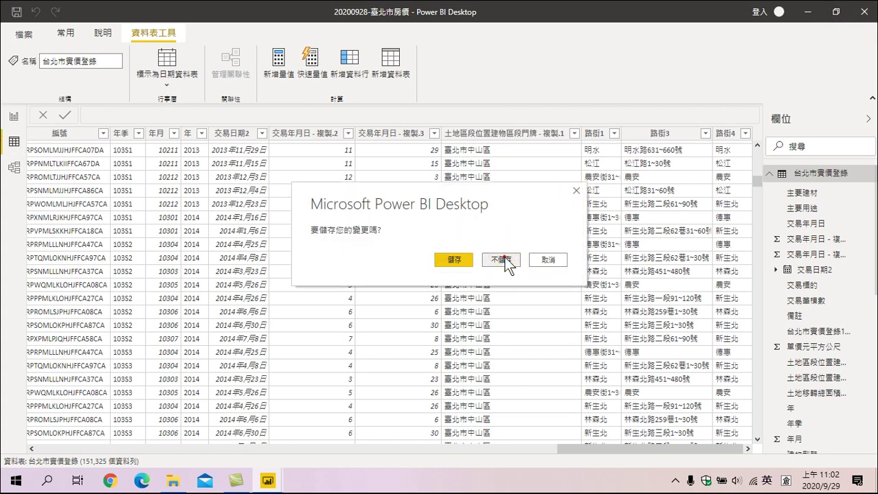
click(502, 260)
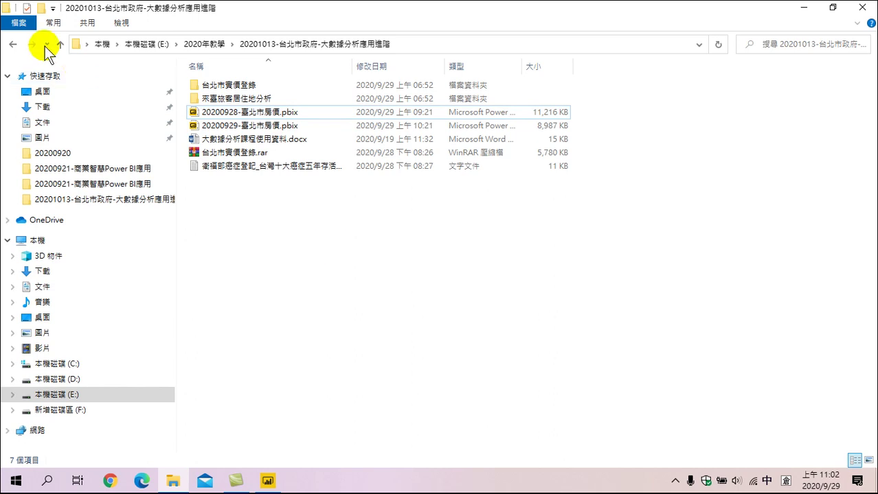
click(268, 479)
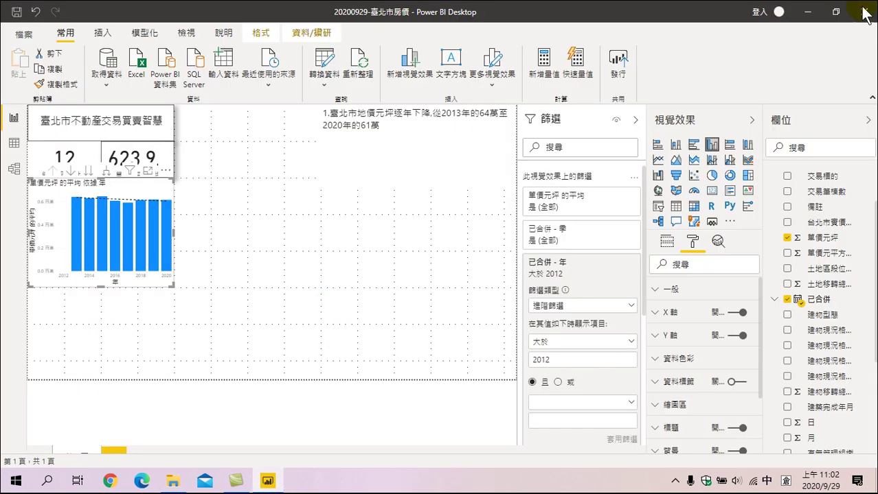
click(861, 8)
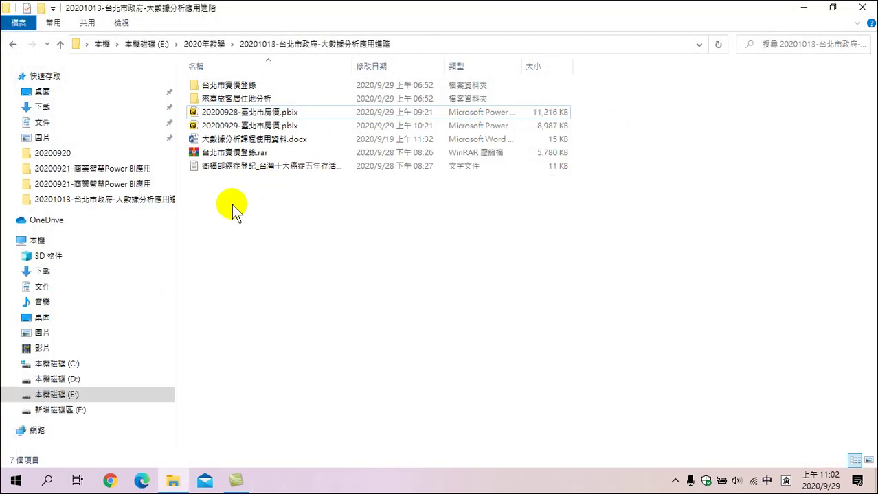
Browse the 台北市實價登錄 CSVs, then open the 20200911-桃園地價智慧 project folder.
click(12, 44)
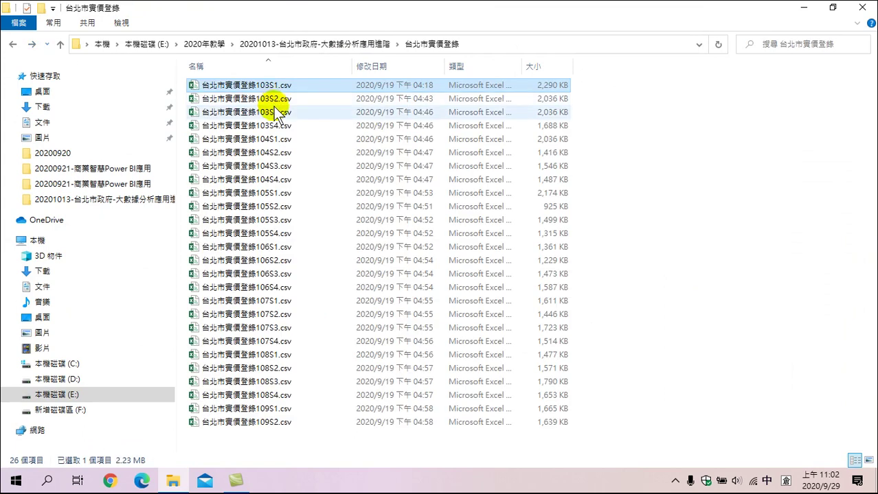
click(241, 98)
click(12, 44)
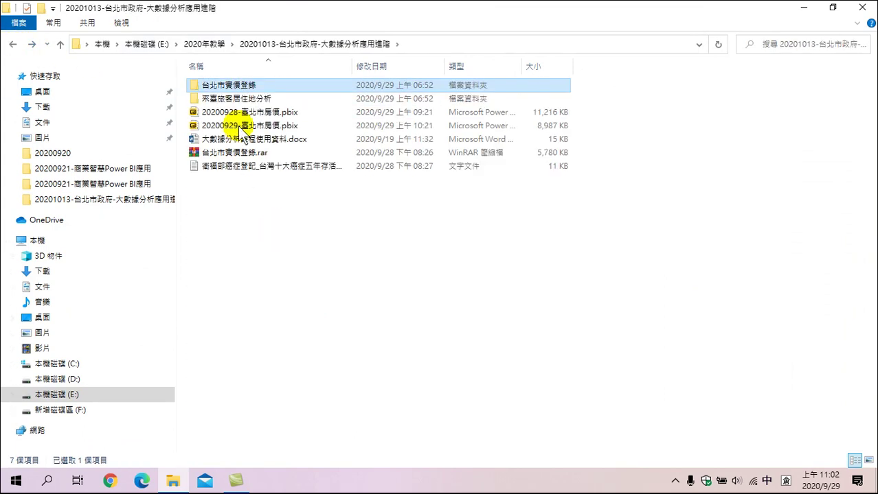
click(10, 45)
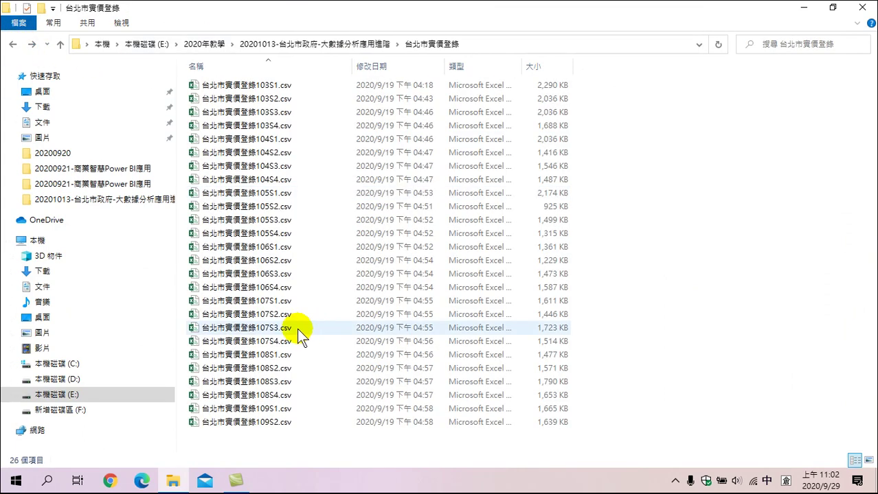
click(250, 329)
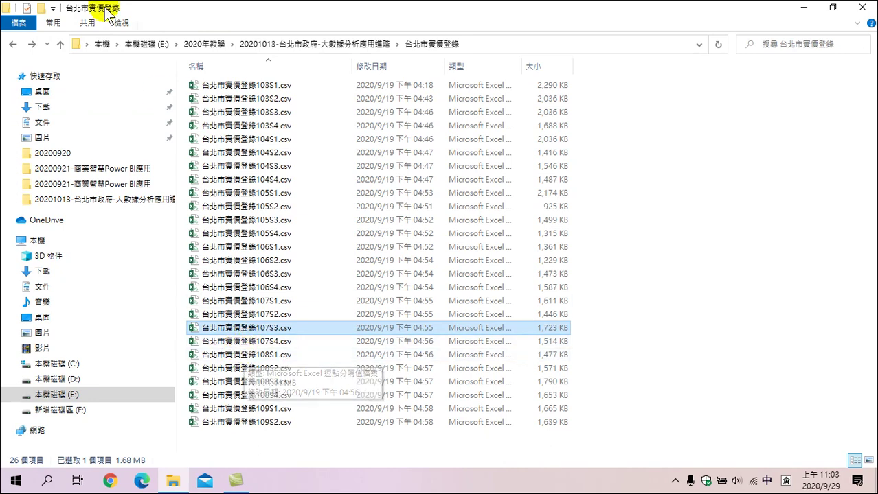
click(13, 45)
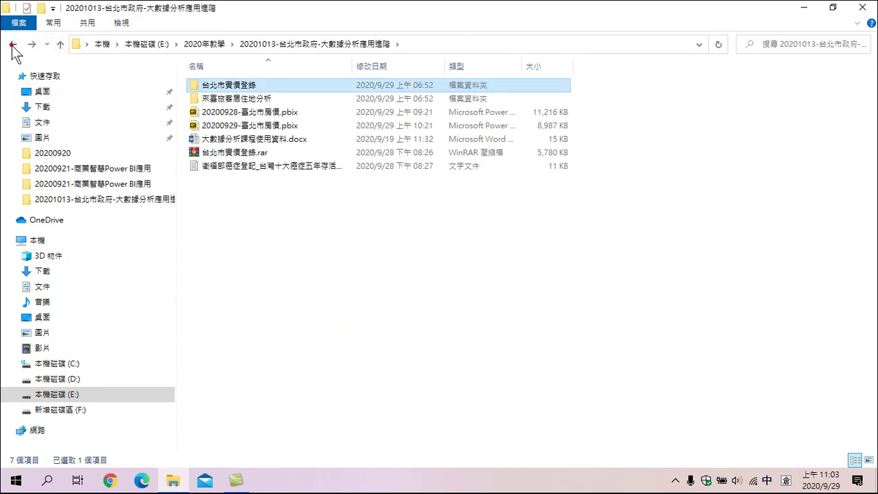
key(Return)
click(222, 44)
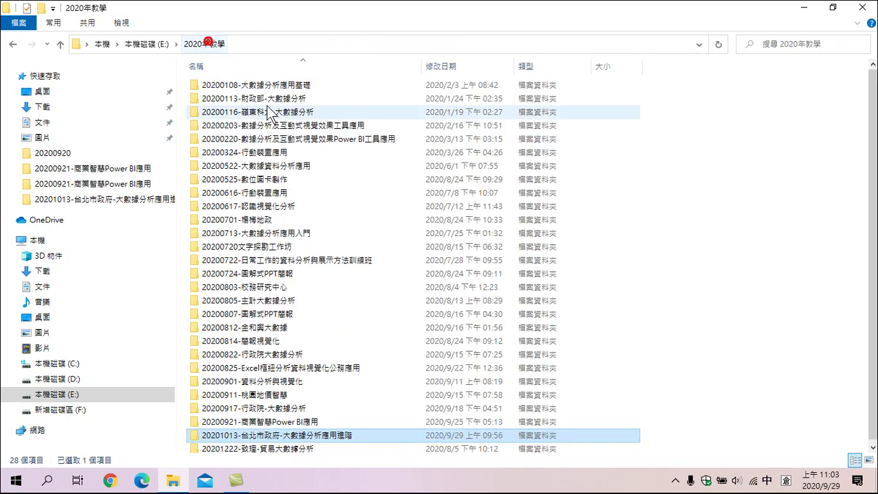
double_click(255, 397)
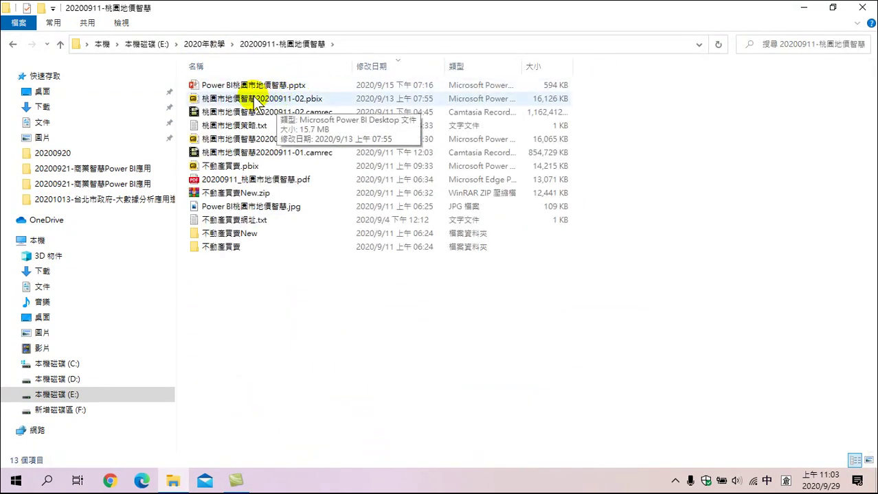
click(257, 99)
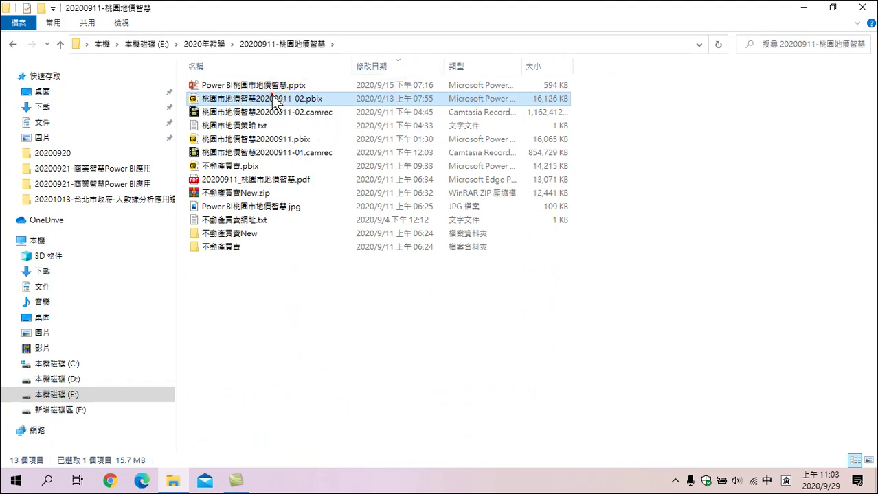
Open 桃園市地價智慧20200911-02.pbix and collapse the Visualizations and Fields panes.
double_click(280, 105)
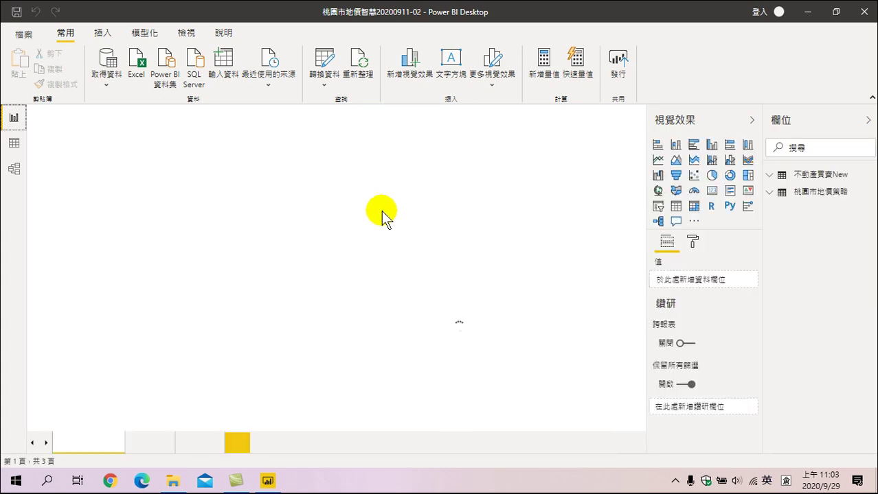
click(753, 120)
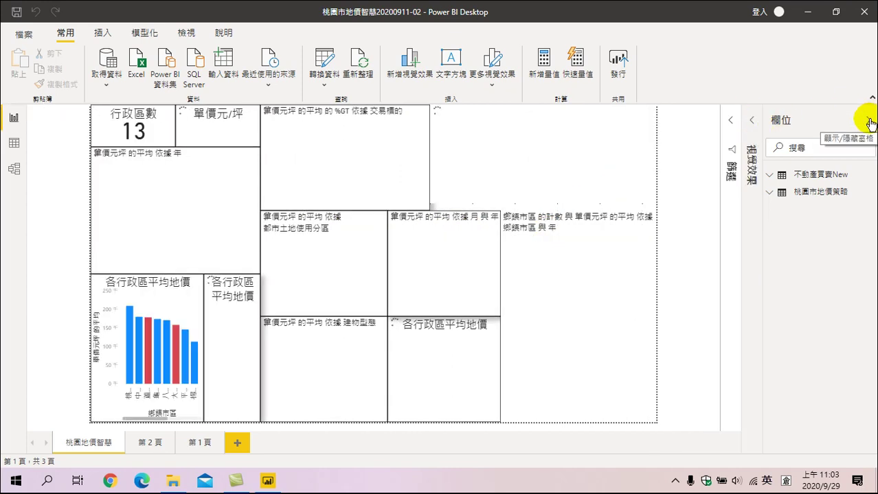
click(869, 123)
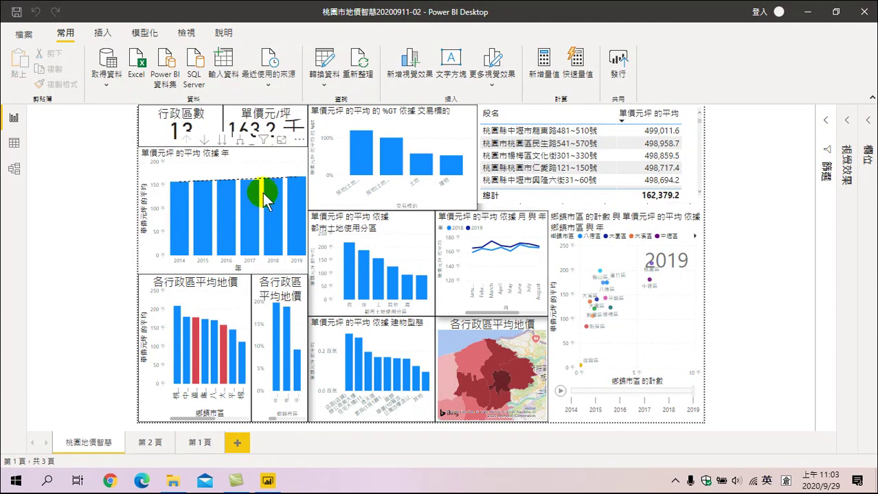
mouse_move(274, 145)
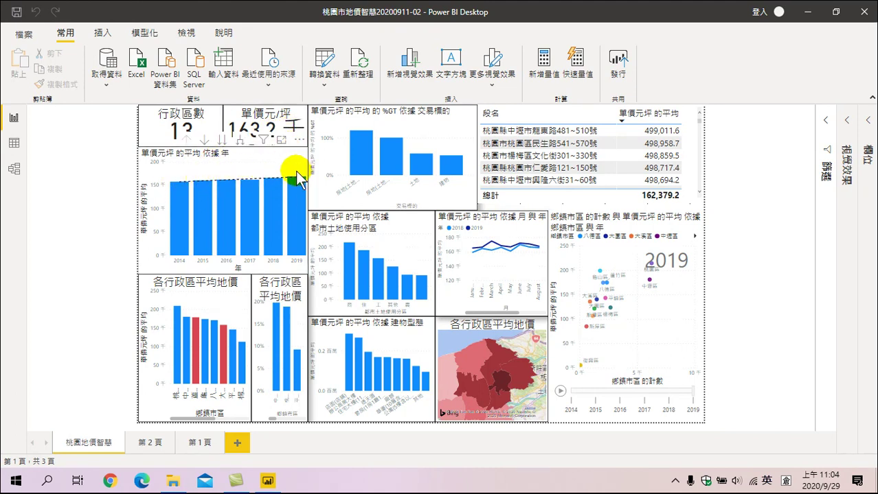
click(235, 348)
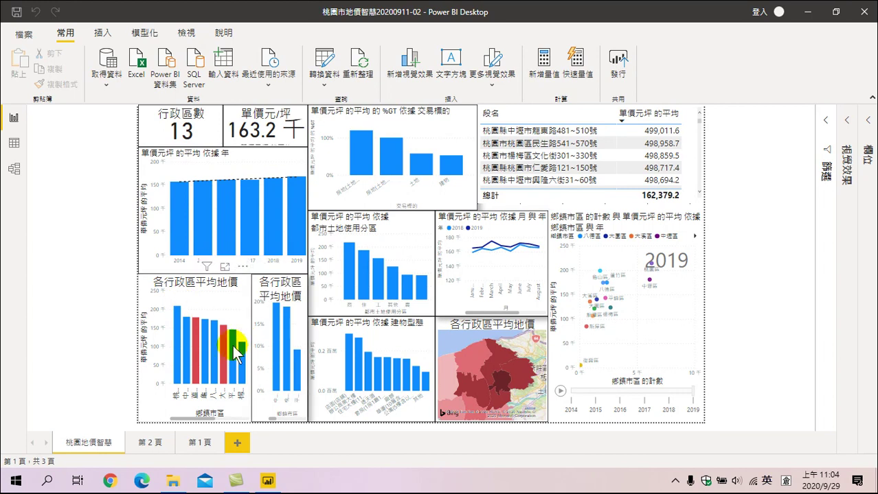
mouse_move(199, 338)
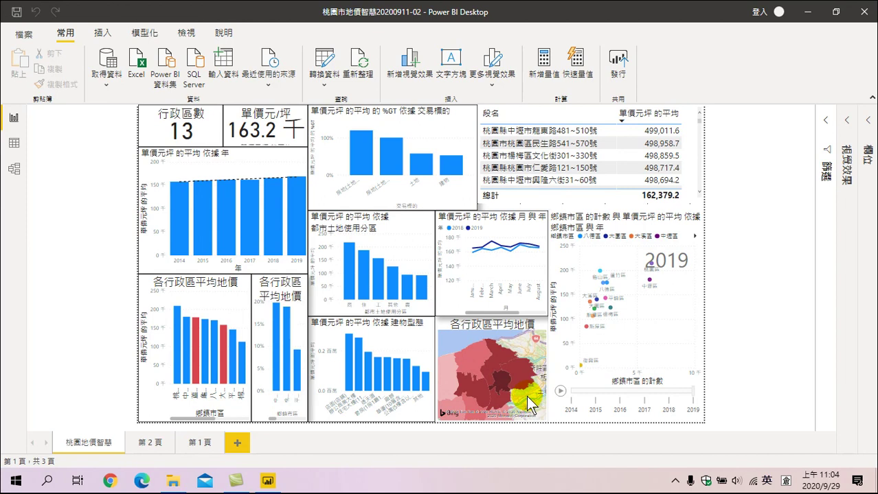
mouse_move(504, 385)
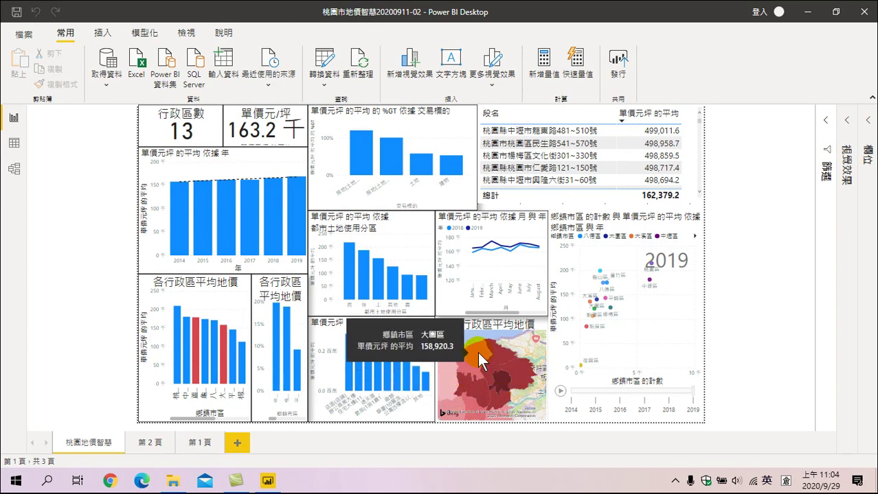
scroll(513, 398, up, 2)
click(496, 396)
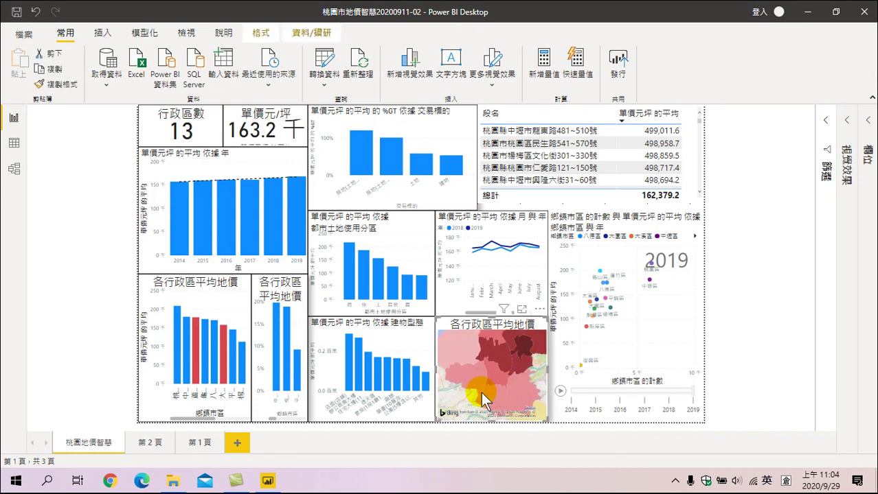
drag(487, 349, 485, 381)
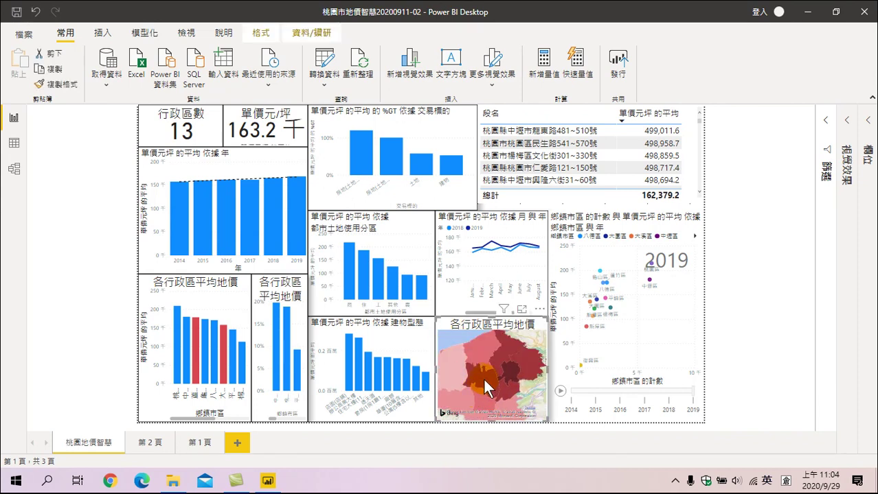
scroll(512, 389, down, 2)
click(454, 335)
mouse_move(522, 366)
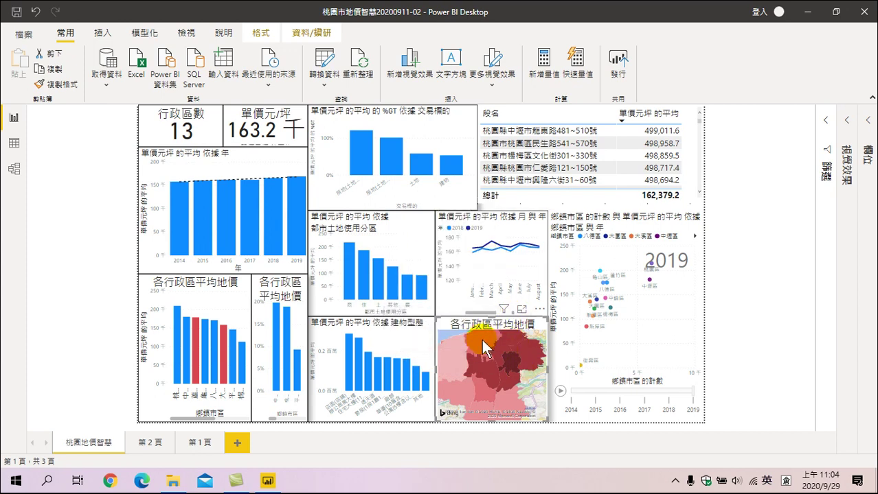
mouse_move(487, 347)
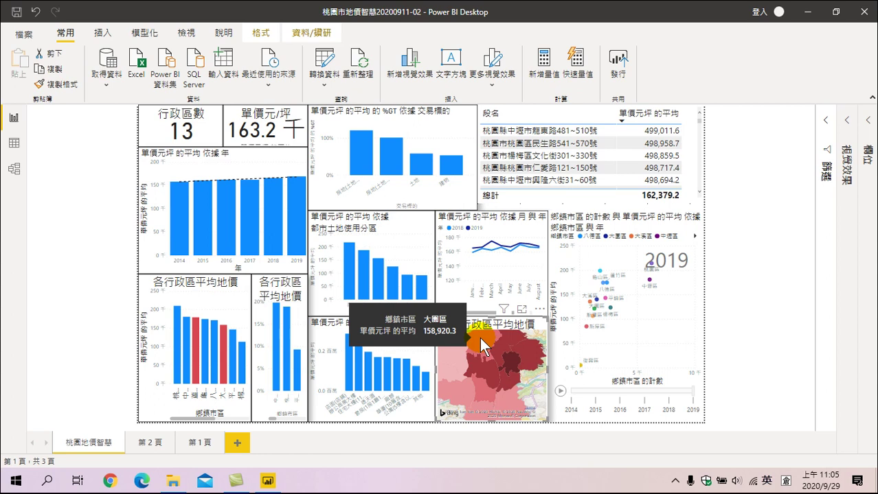
mouse_move(443, 367)
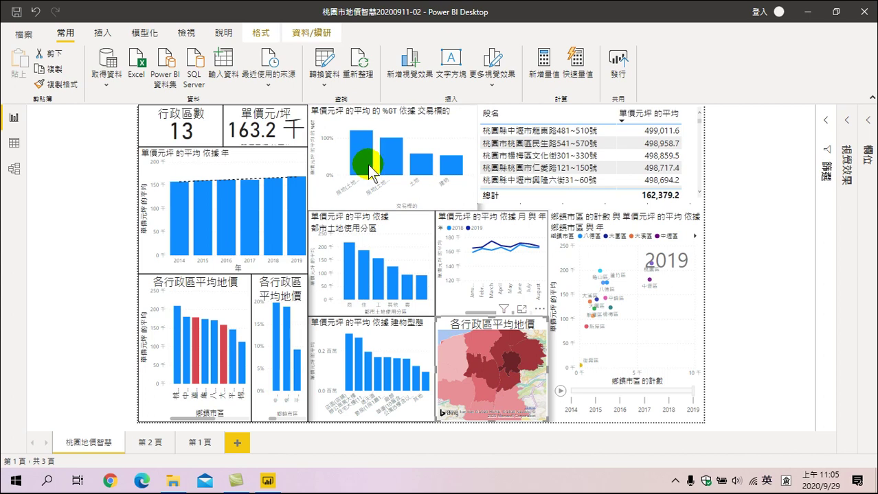
mouse_move(367, 165)
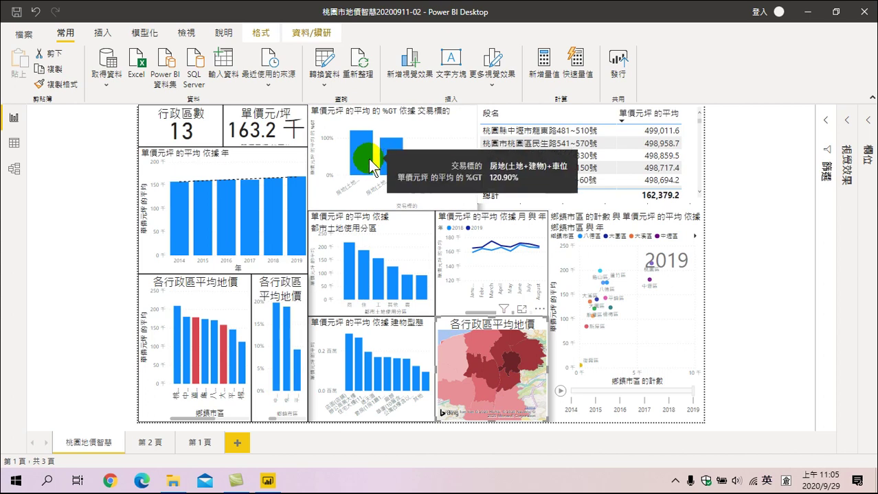
mouse_move(421, 201)
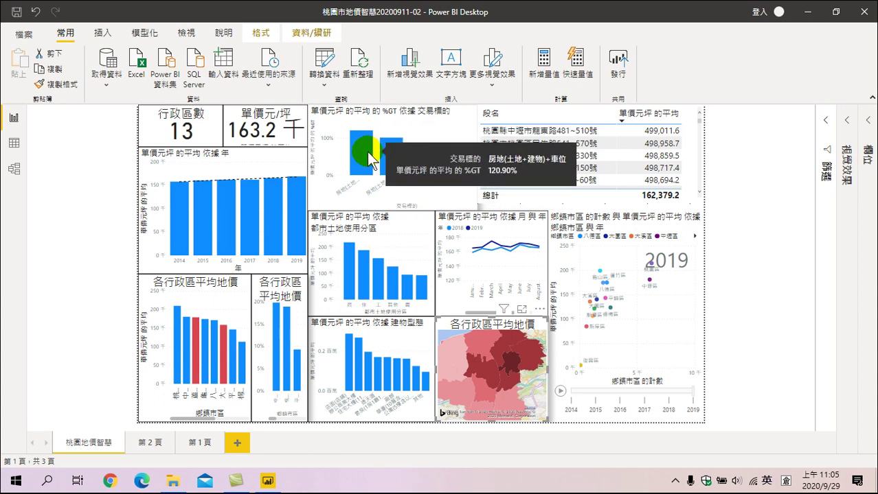
Cross-filter by 桃園區, then filter the dashboard to the 房地(土地+建物)+車位 transaction type.
click(367, 150)
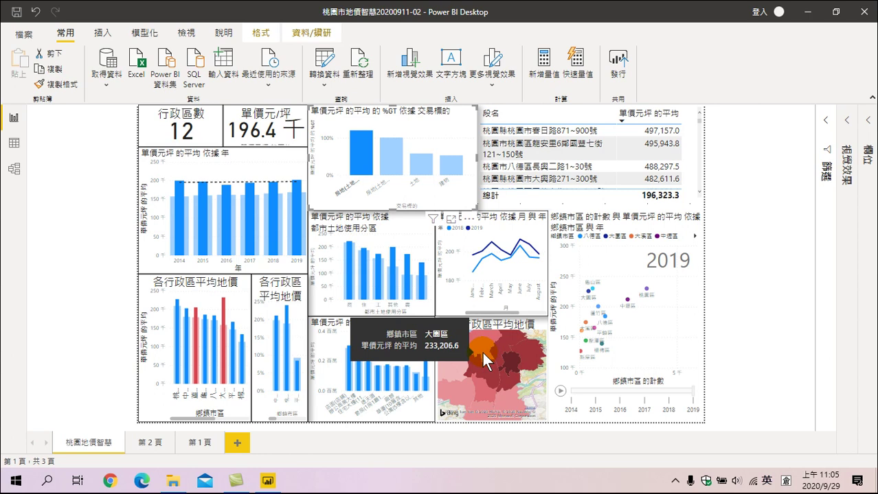
click(229, 337)
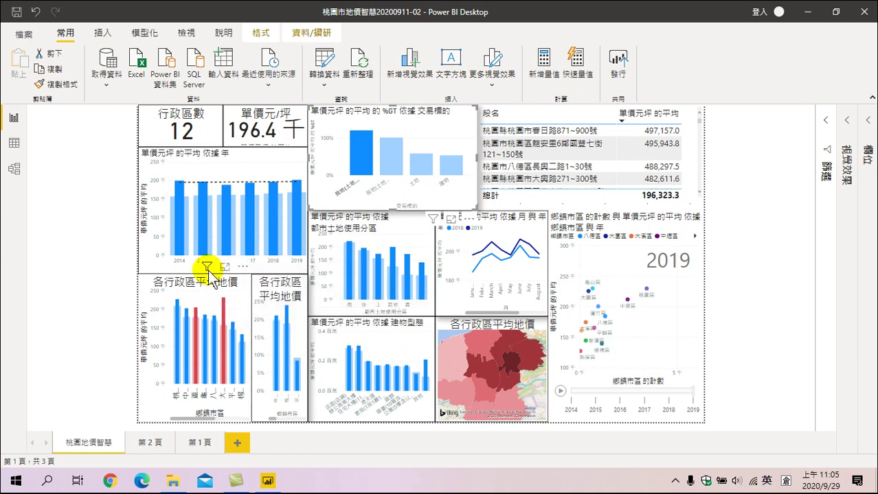
click(178, 318)
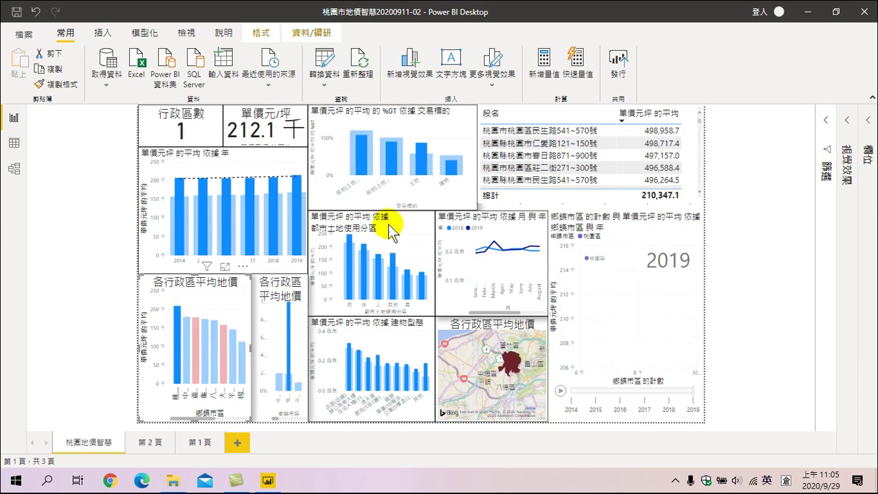
mouse_move(421, 159)
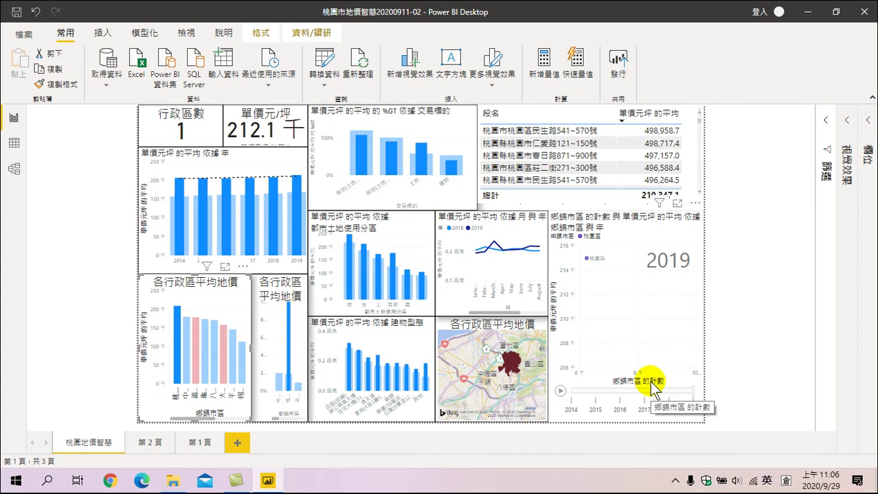
click(364, 158)
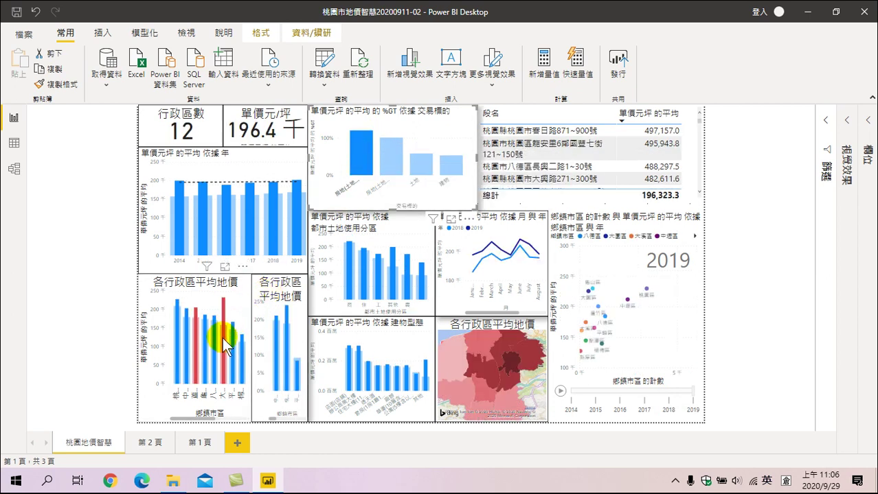
mouse_move(227, 332)
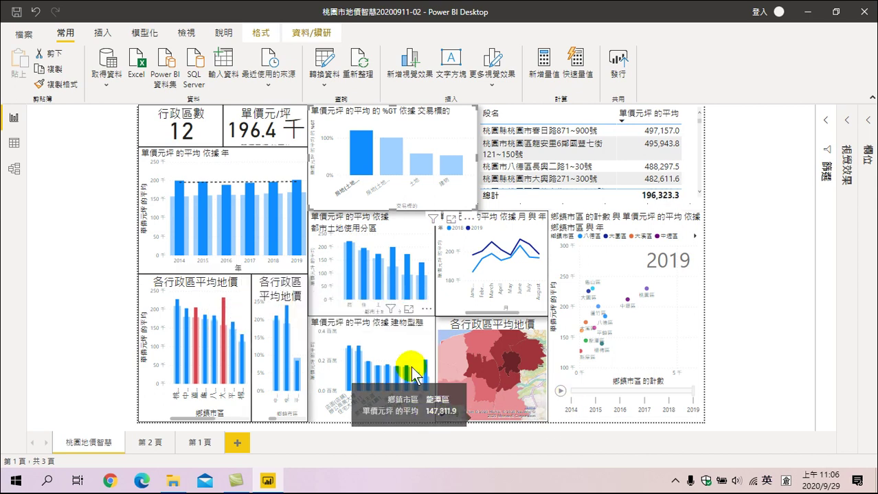
Play the scatter chart's year animation, filter to one district's dot, and replay it.
click(561, 391)
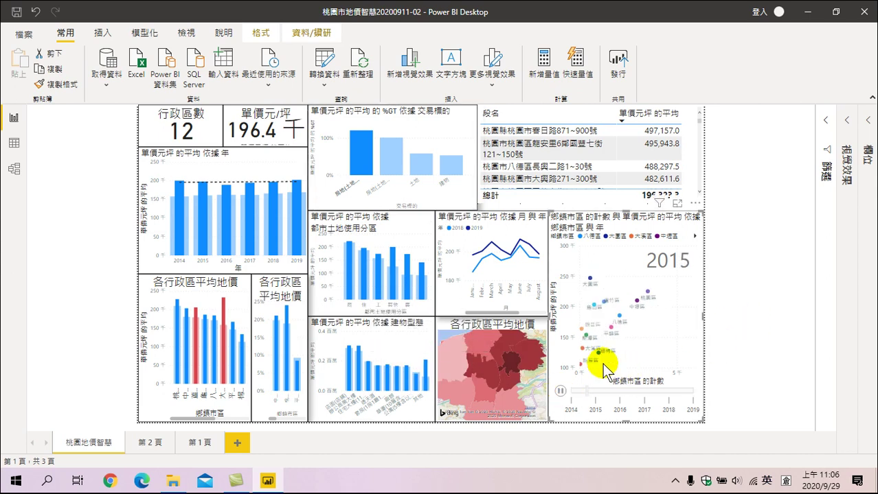
click(647, 295)
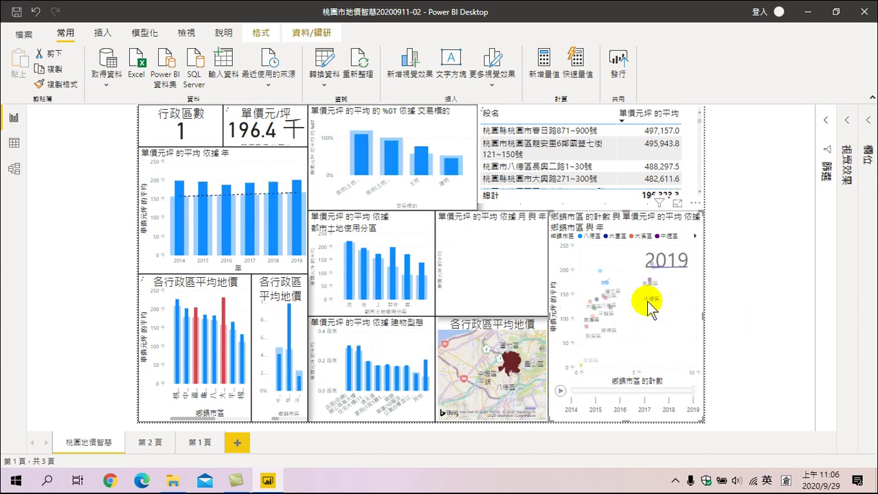
click(559, 394)
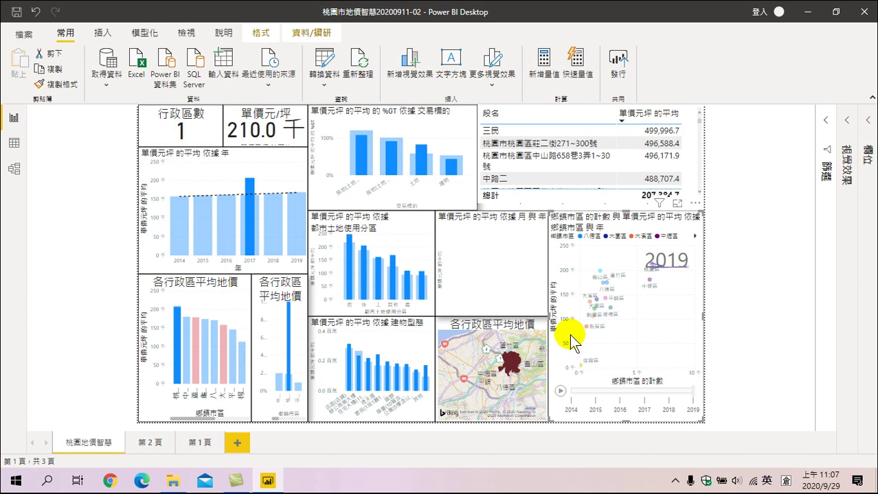
Go from 2020年教學 into 20200921-商業智慧Power BI應用 and open 商業智慧Power BI應用.pptx.
click(172, 479)
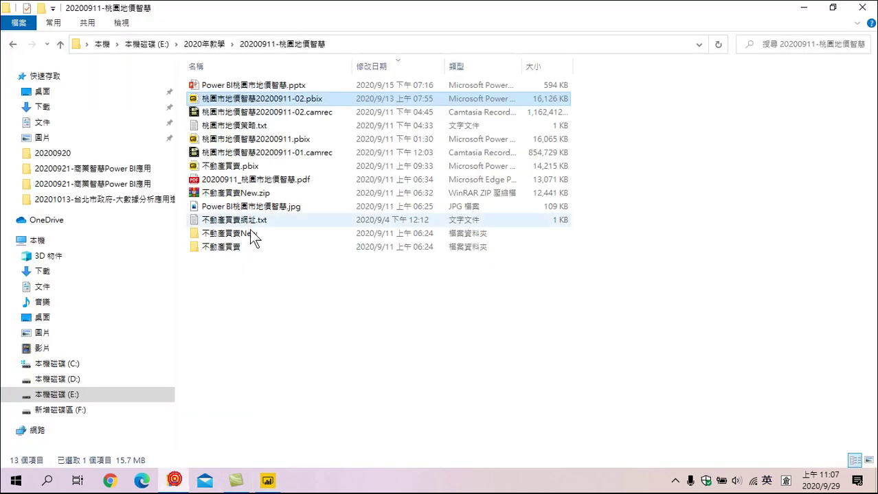
click(297, 298)
click(12, 44)
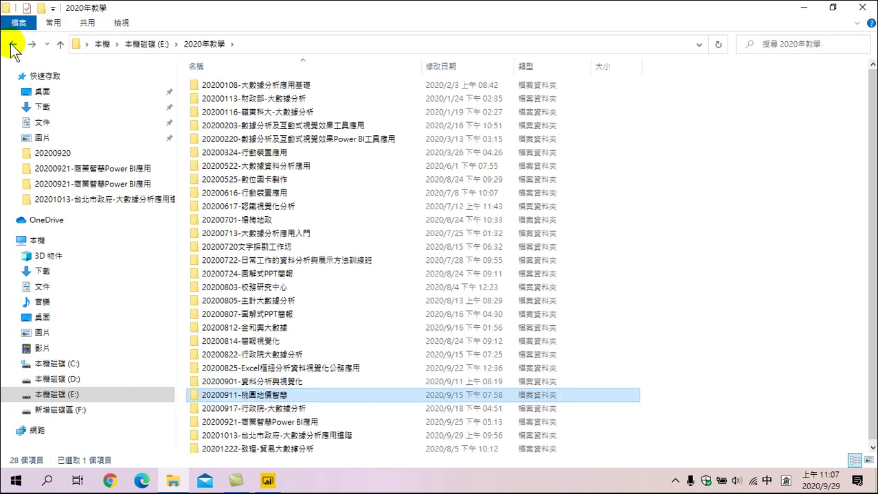
scroll(303, 412, down, 1)
click(266, 420)
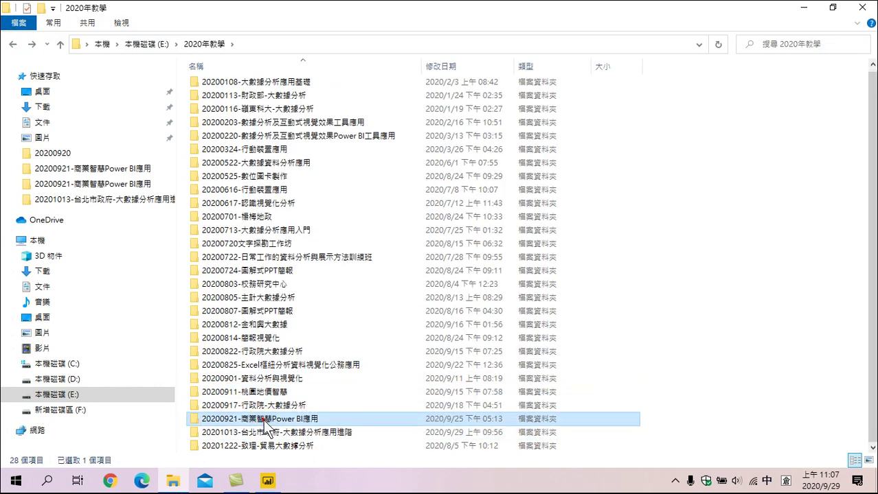
double_click(263, 420)
click(232, 103)
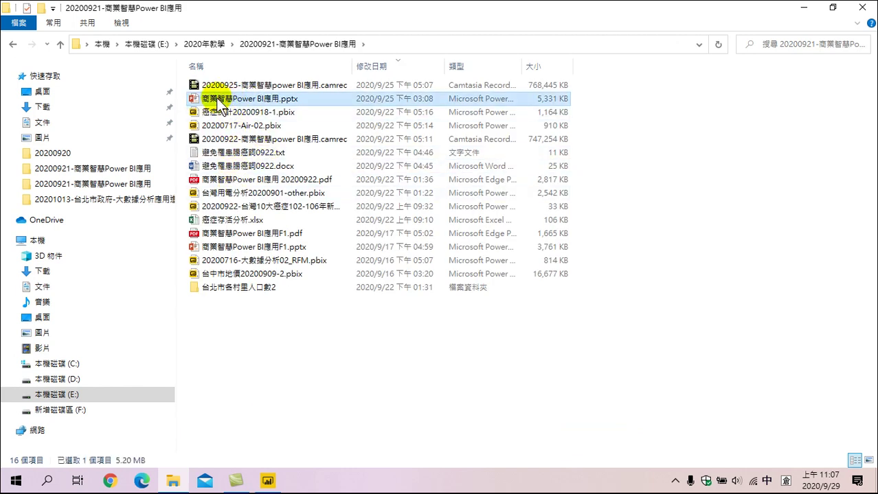
double_click(219, 101)
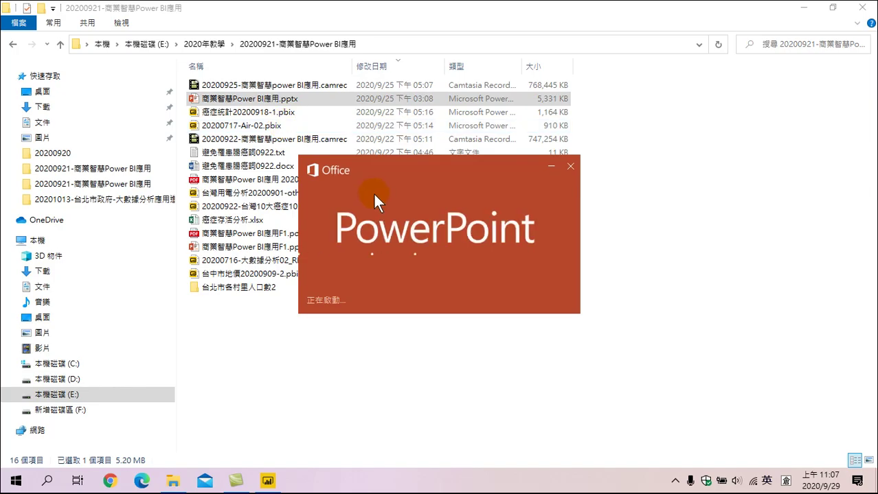
Present slide 31, 動態散佈圖呈現癌症行為模式, as a full-screen slide show.
scroll(83, 270, down, 2)
scroll(79, 276, down, 3)
scroll(78, 282, down, 5)
scroll(79, 302, down, 2)
scroll(79, 312, down, 1)
scroll(80, 316, down, 1)
scroll(81, 318, down, 2)
scroll(81, 319, down, 2)
scroll(81, 320, down, 2)
scroll(81, 323, down, 2)
scroll(75, 316, up, 3)
scroll(73, 306, up, 3)
scroll(78, 311, up, 4)
scroll(76, 306, up, 3)
scroll(74, 303, up, 1)
scroll(68, 290, up, 2)
scroll(68, 290, up, 1)
scroll(67, 288, up, 2)
scroll(68, 292, up, 1)
scroll(68, 295, up, 3)
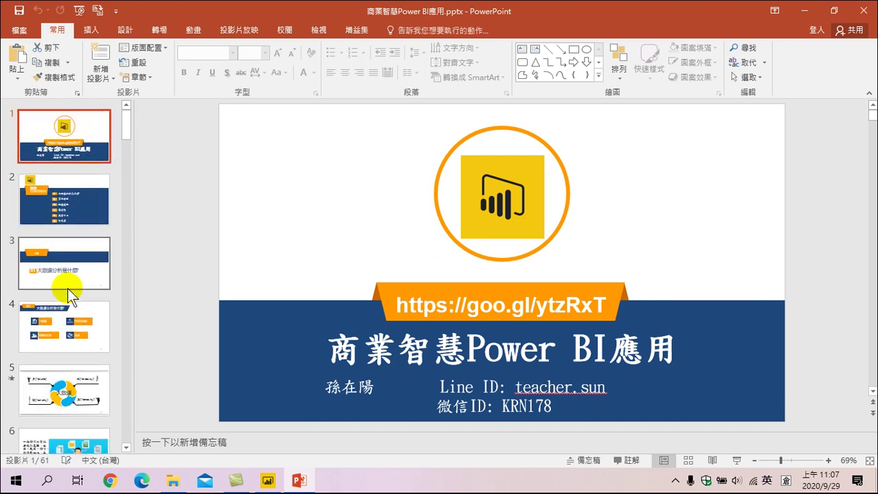
scroll(67, 302, down, 2)
scroll(68, 304, down, 3)
scroll(70, 305, down, 3)
scroll(71, 307, down, 3)
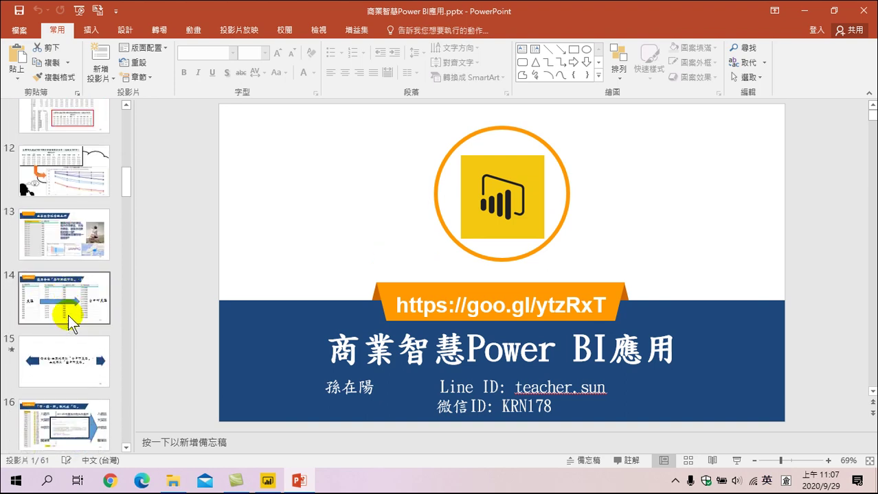
scroll(70, 288, down, 1)
scroll(69, 276, down, 2)
scroll(70, 283, down, 2)
scroll(73, 289, down, 1)
scroll(72, 290, down, 2)
scroll(72, 290, down, 2)
scroll(72, 291, down, 2)
scroll(72, 291, down, 2)
scroll(72, 291, down, 2)
scroll(73, 292, down, 1)
click(73, 292)
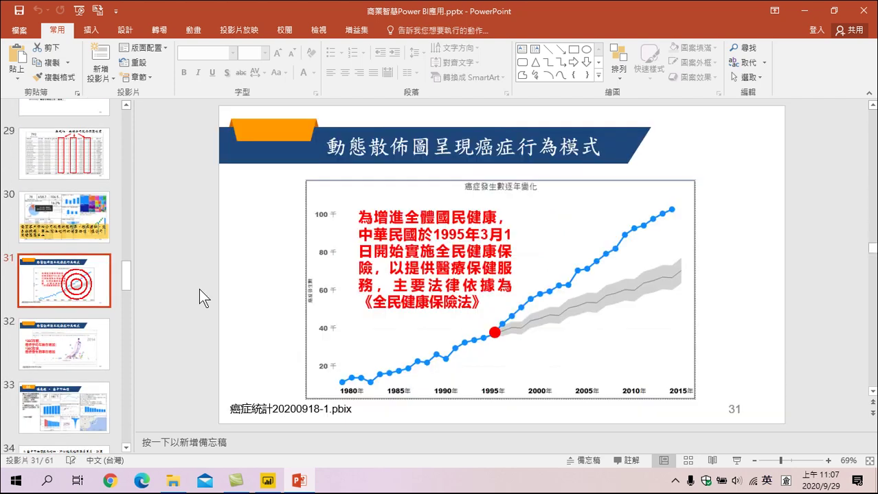
click(736, 460)
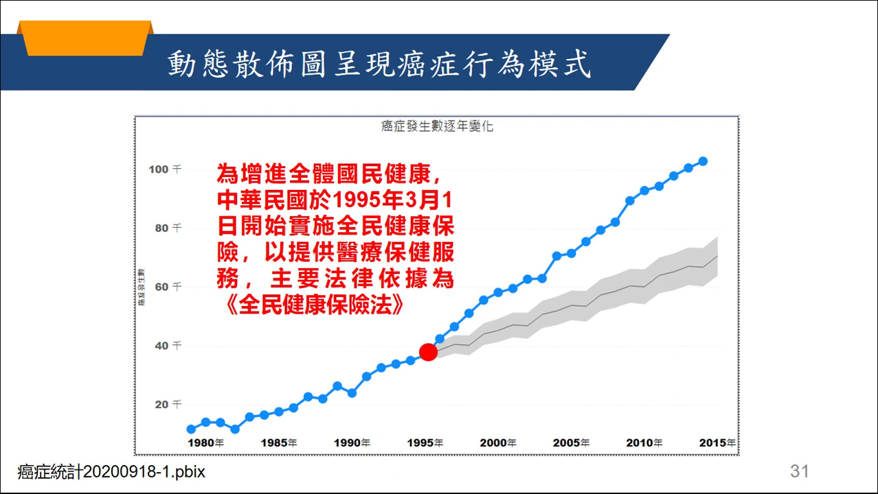
End the PowerPoint slideshow and minimize the presentation to reveal the course files folder.
key(Escape)
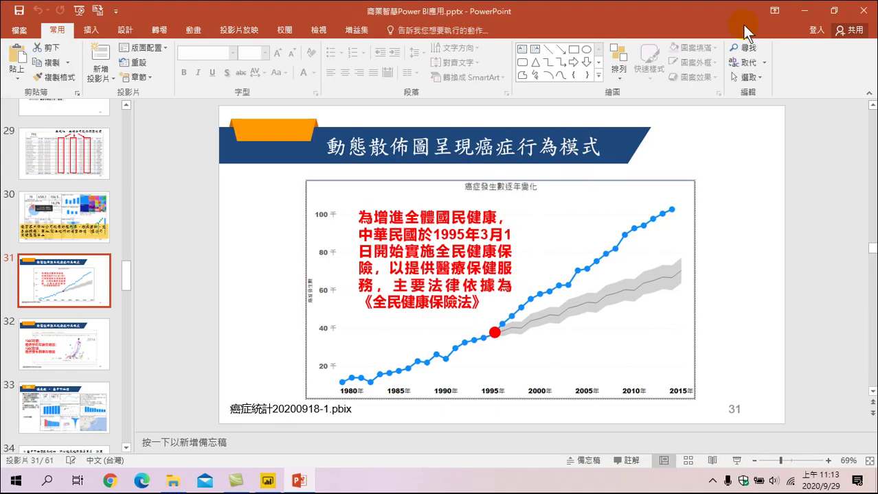
click(786, 10)
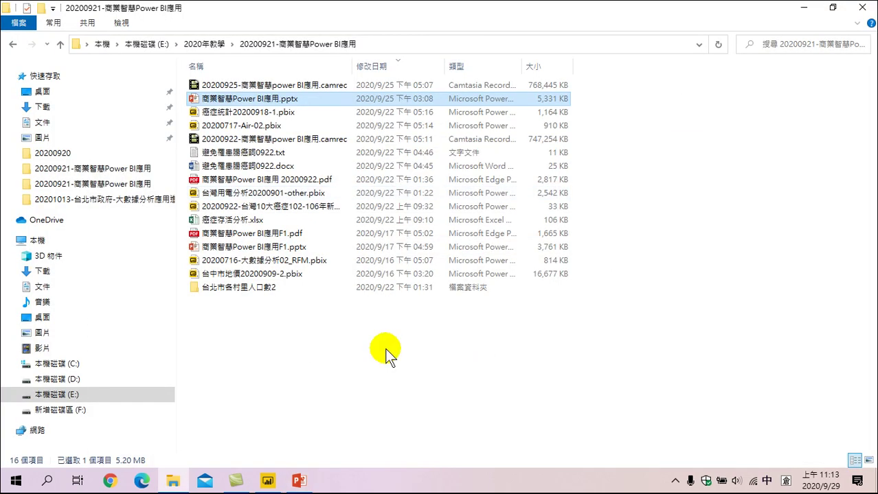
click(267, 481)
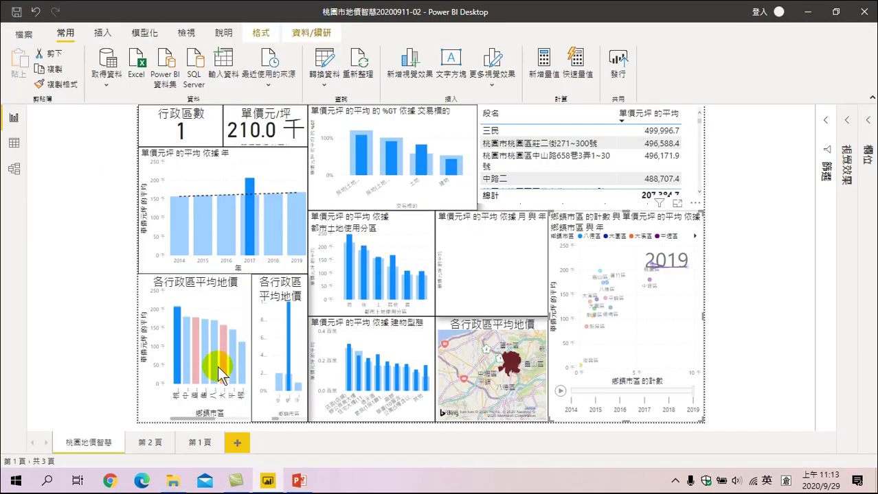
click(150, 443)
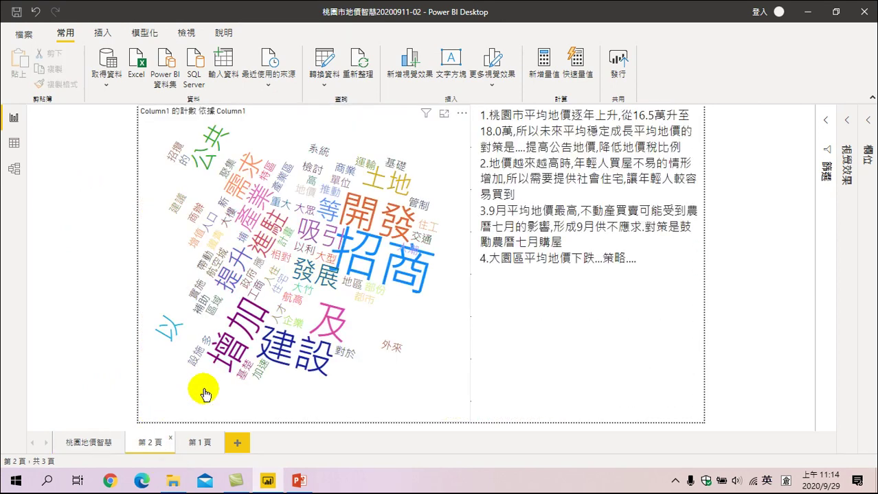
click(208, 442)
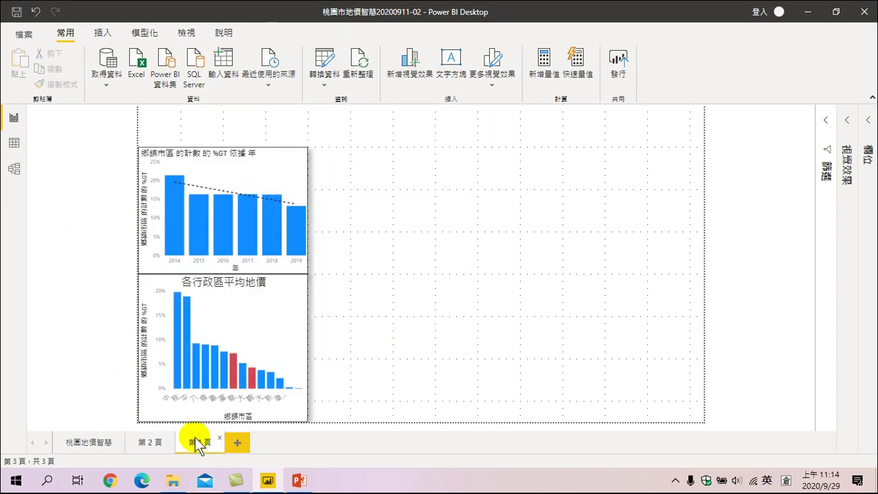
click(247, 318)
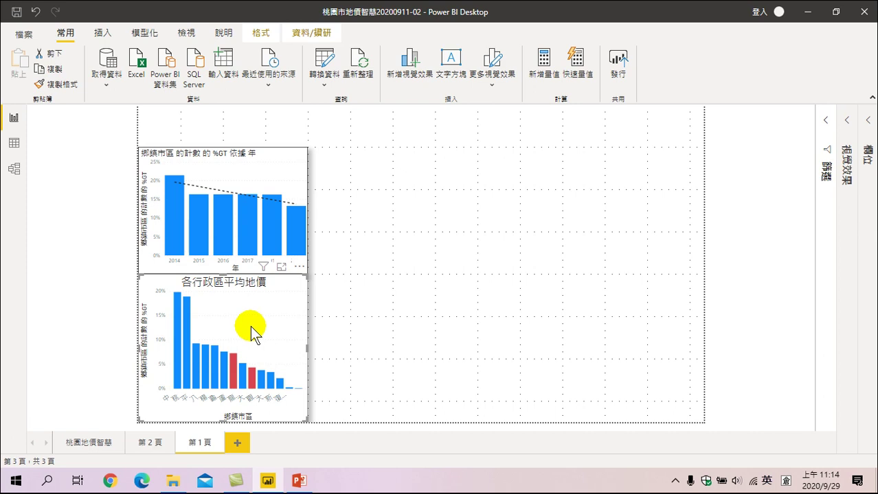
Drill the upper year chart down through quarters to months, showing %GT January to December.
click(256, 153)
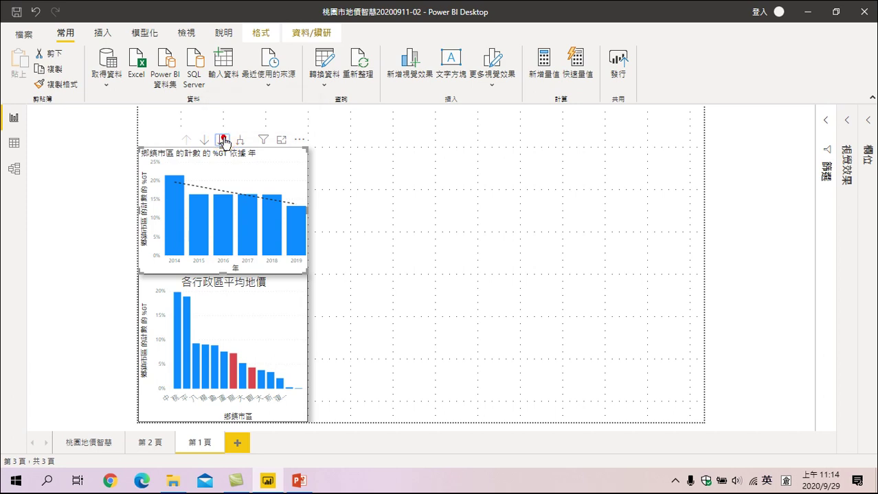
click(222, 141)
click(223, 141)
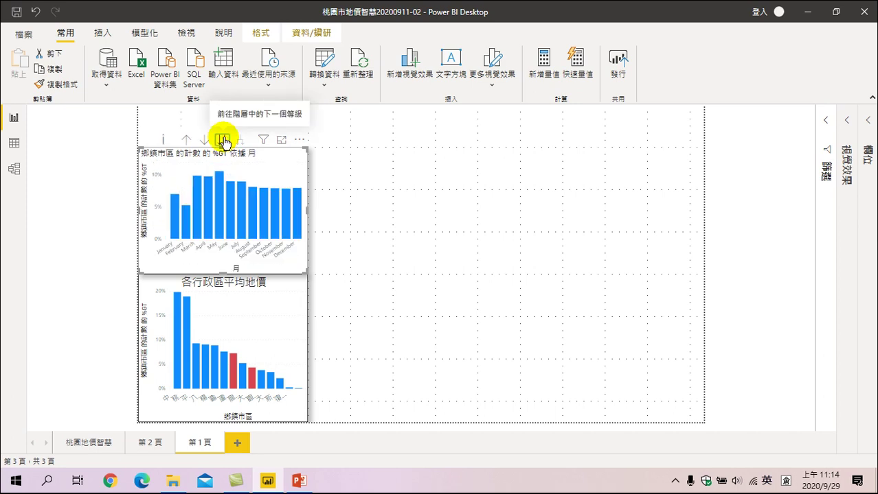